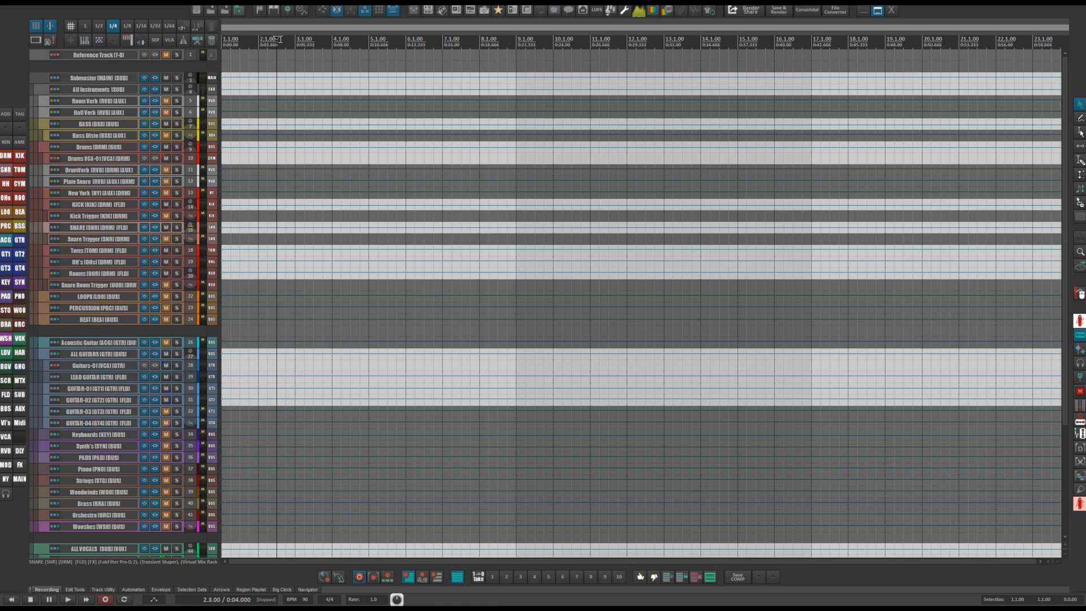
Scroll through the track list to review the template's folder and bus tracks.
scroll(151, 344, "down", 5)
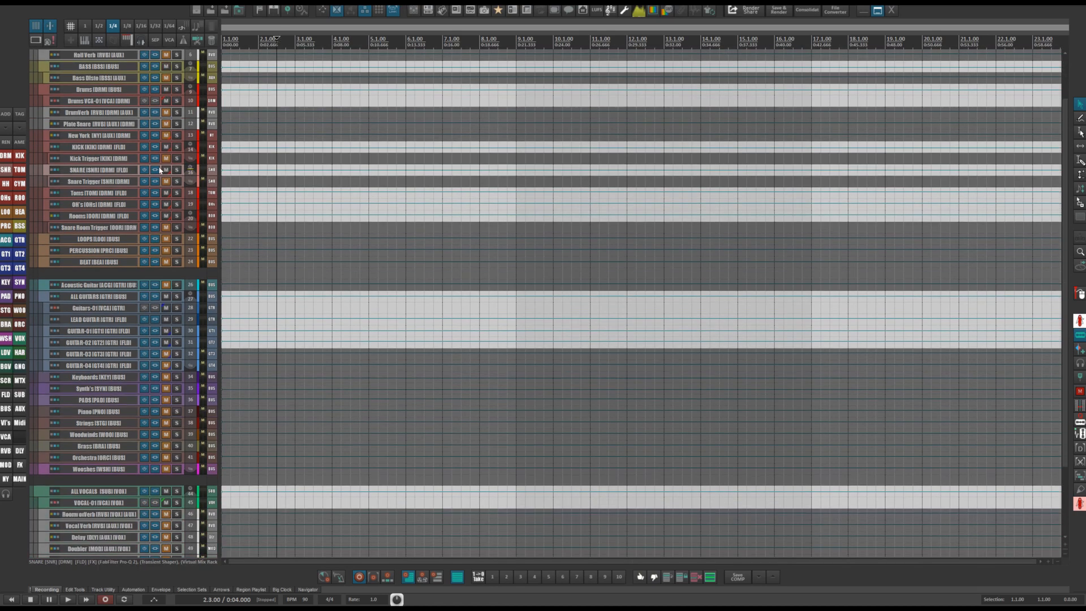
scroll(157, 389, "up", 5)
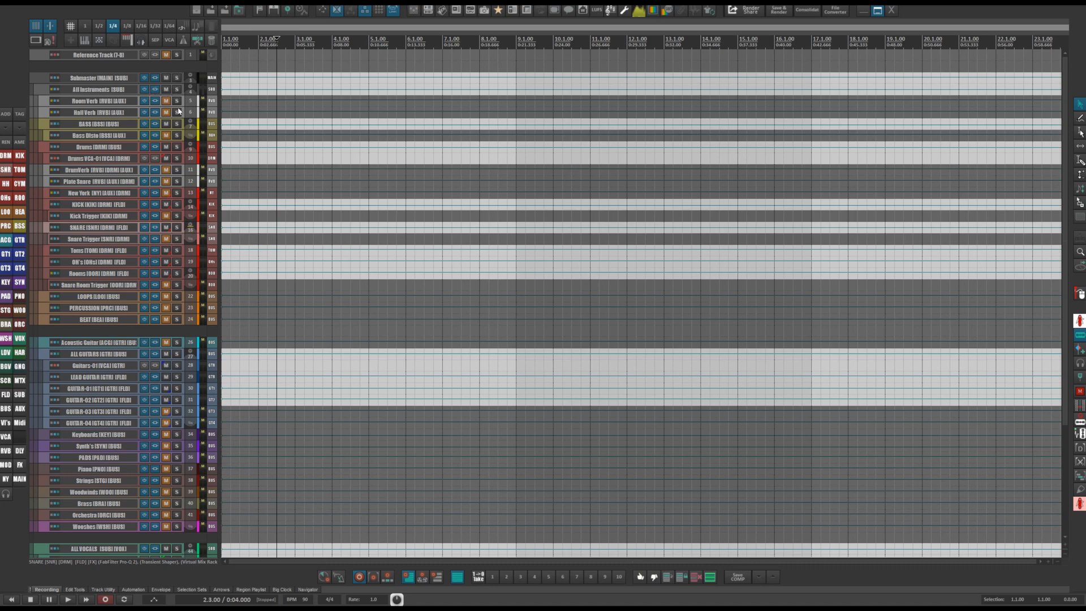
scroll(178, 112, "down", 5)
scroll(178, 111, "up", 4)
scroll(179, 111, "up", 3)
scroll(130, 170, "down", 5)
scroll(148, 216, "up", 5)
left_click(105, 71)
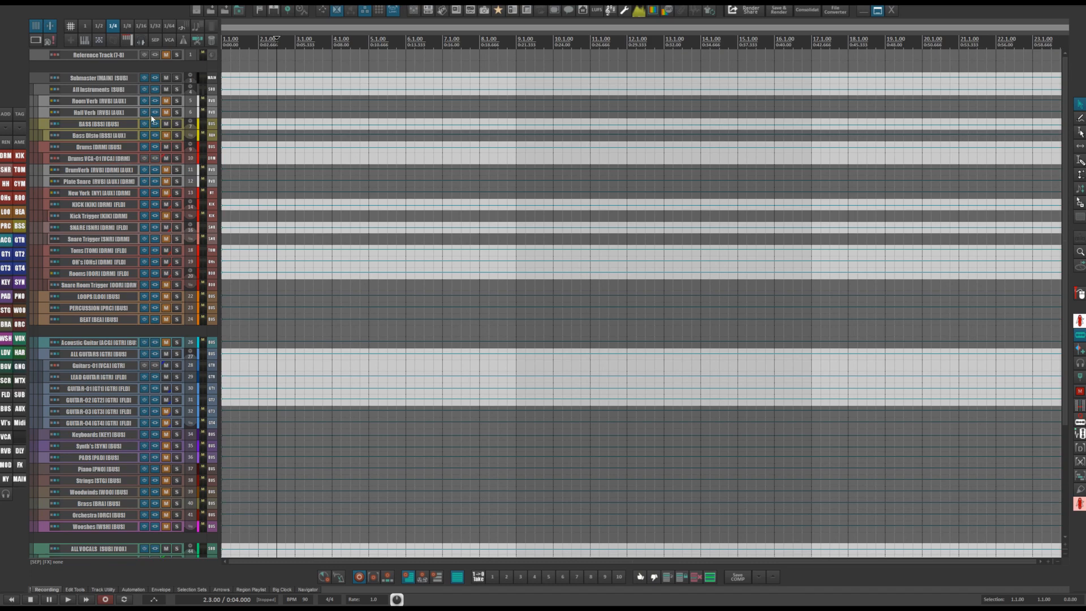
scroll(90, 346, "down", 3)
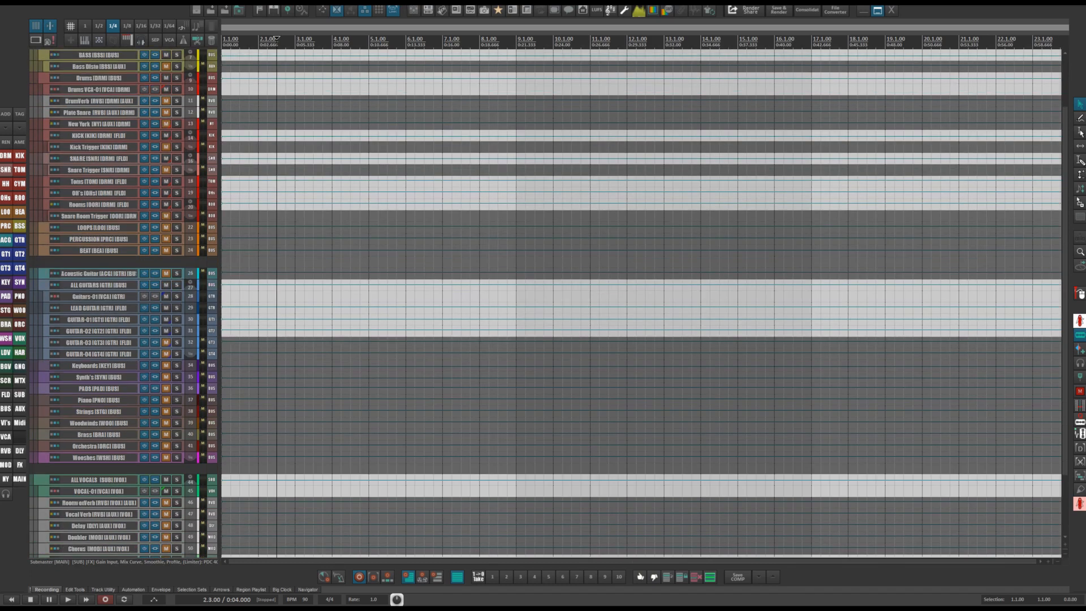
scroll(125, 507, "down", 3)
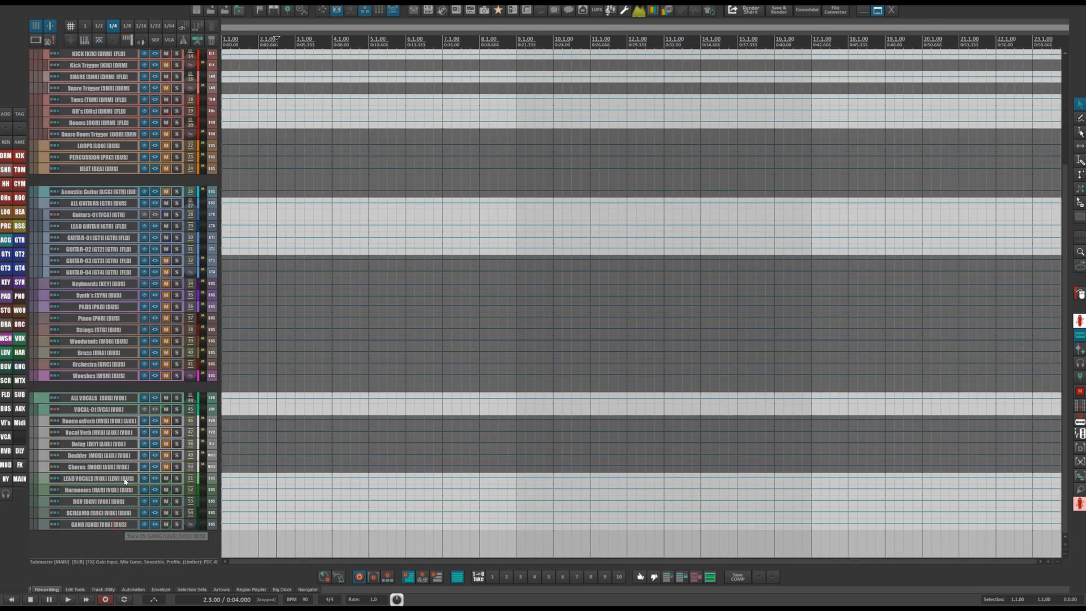
scroll(125, 492, "up", 6)
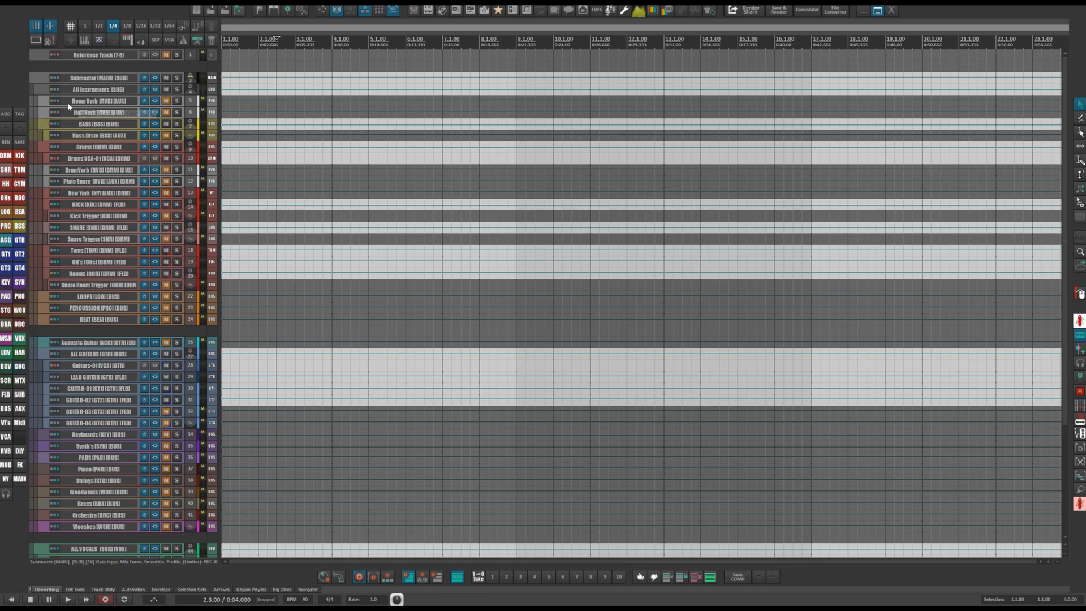
scroll(65, 436, "down", 3)
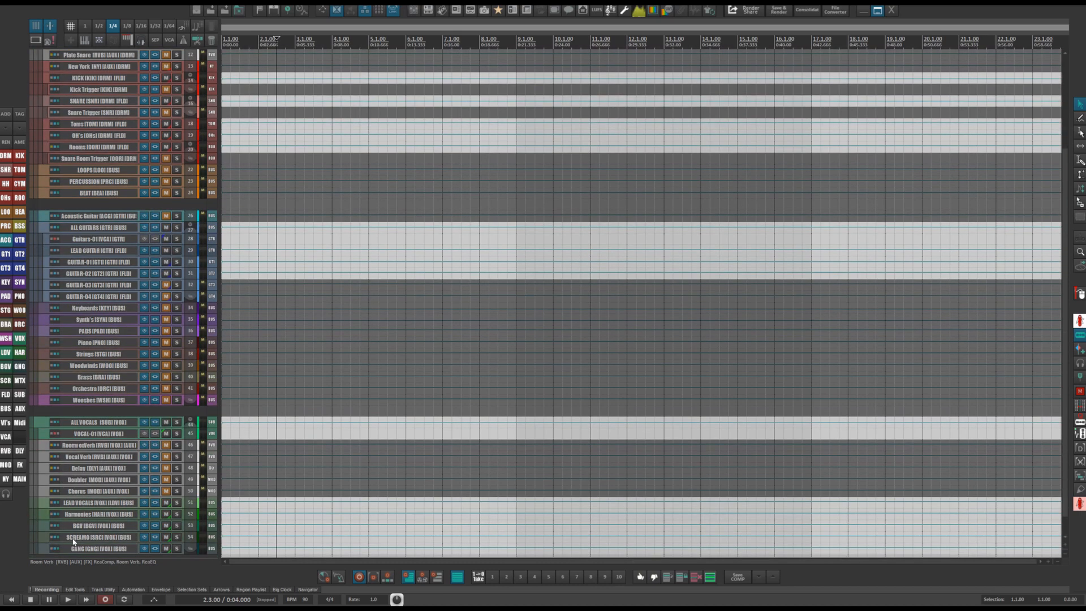
scroll(65, 506, "down", 1)
scroll(65, 373, "up", 4)
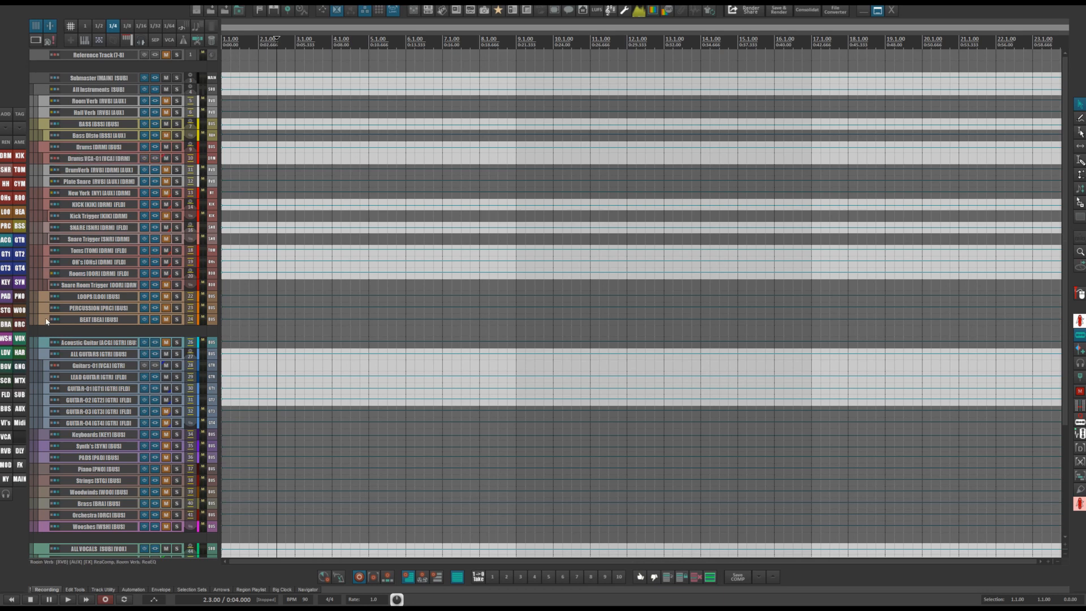
Open the mixer, collapse and expand the Submaster and All Instruments folders to inspect them, then close the mixer.
left_click(415, 12)
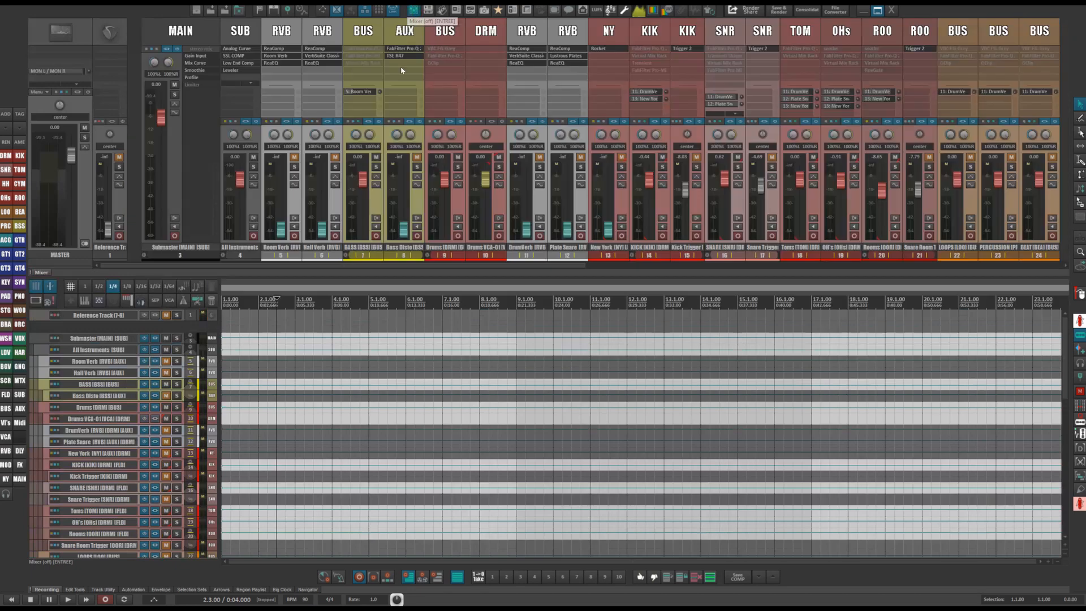
left_click(144, 259)
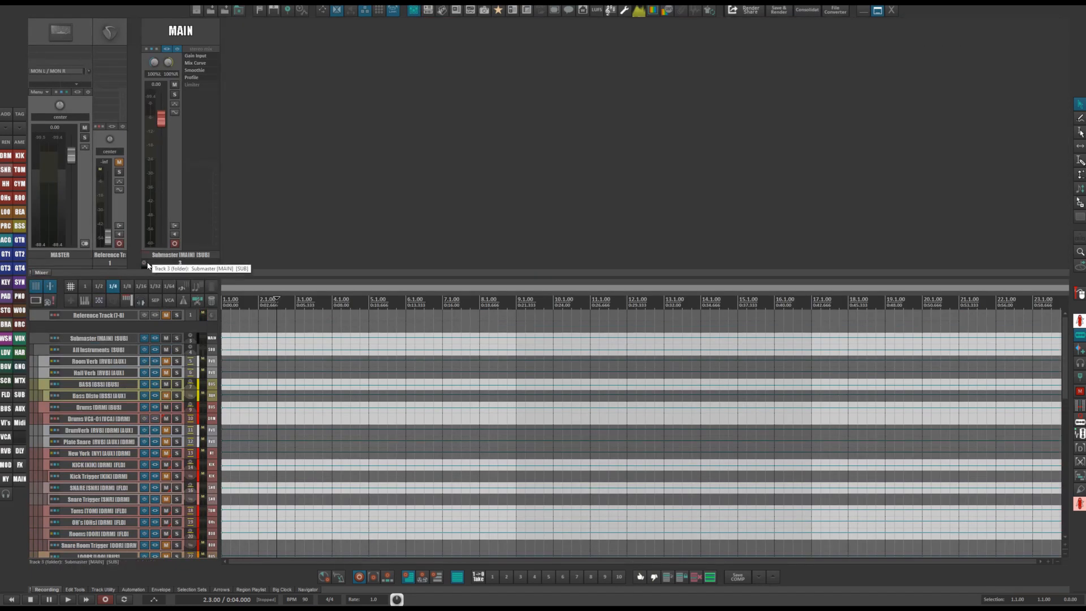
left_click(145, 260)
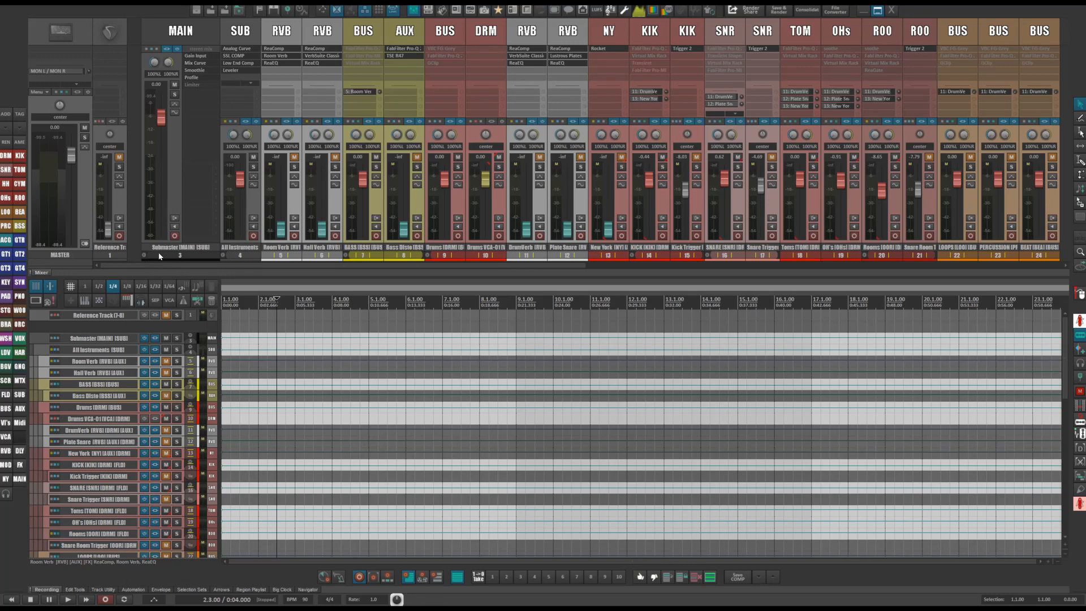
left_click(222, 255)
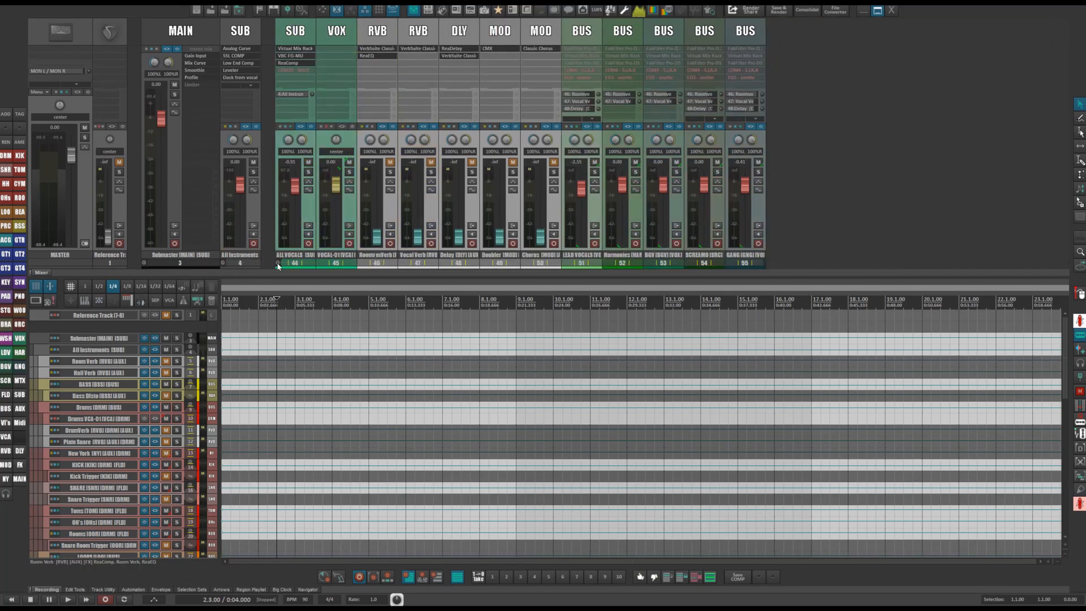
left_click(144, 262)
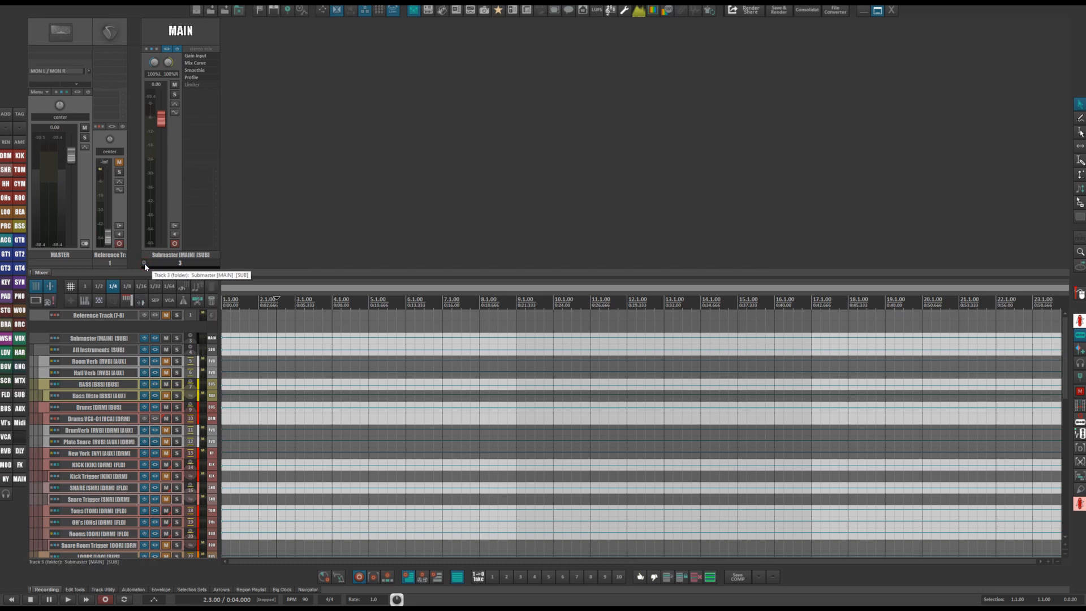
left_click(144, 263)
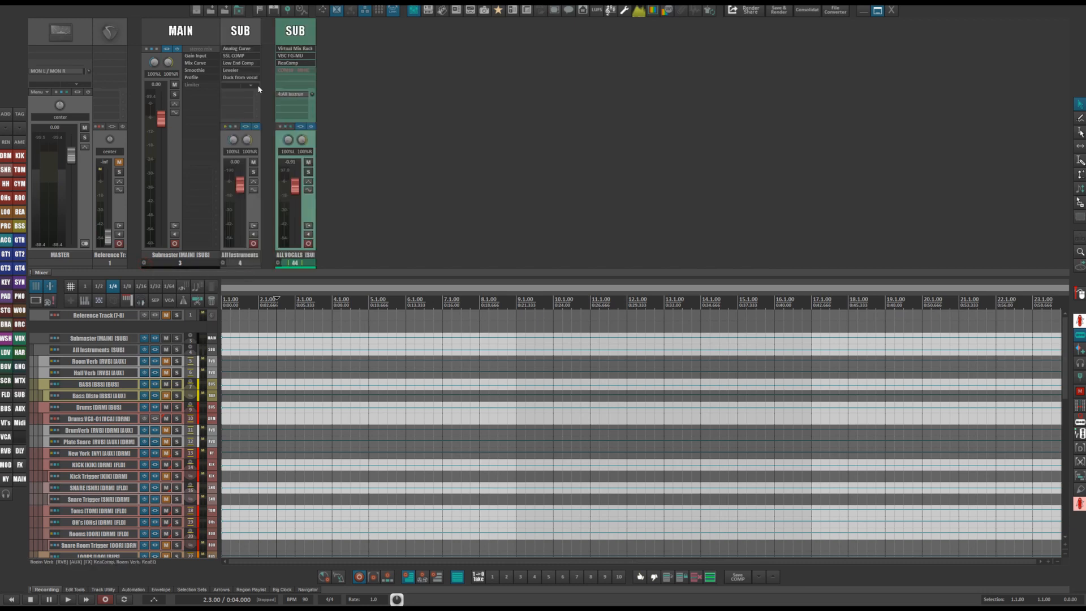
left_click(224, 264)
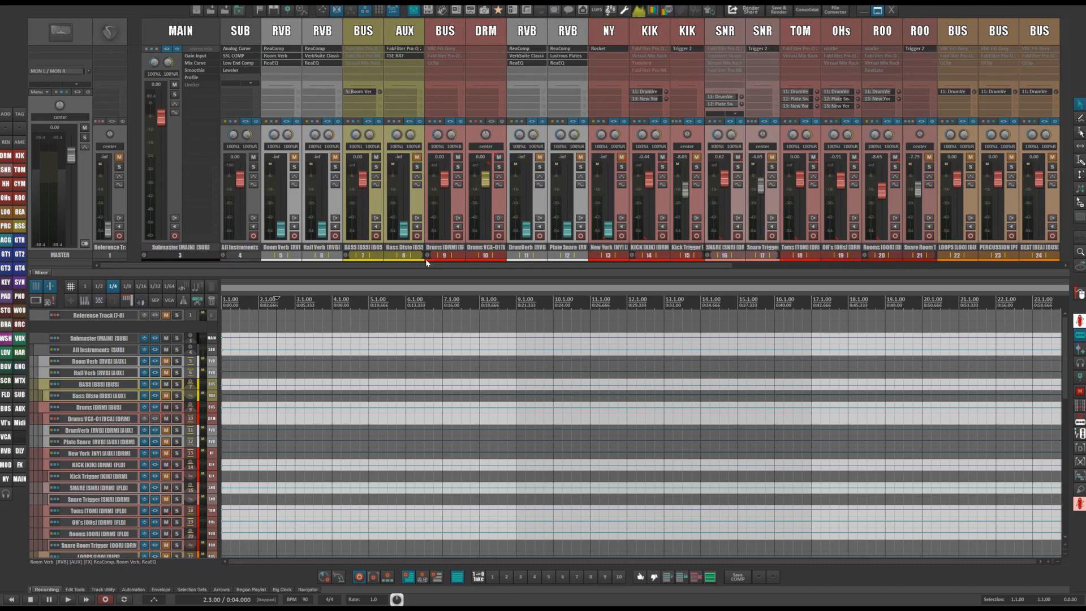
left_click(414, 10)
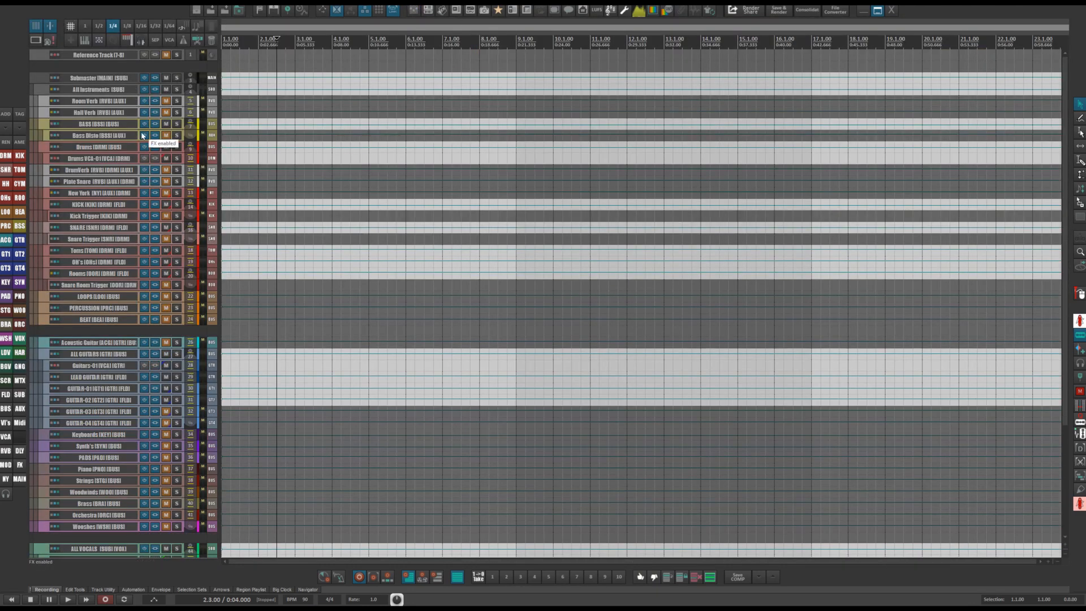
Select the All Instruments and ALL VOCALS folder tracks.
left_click(51, 76)
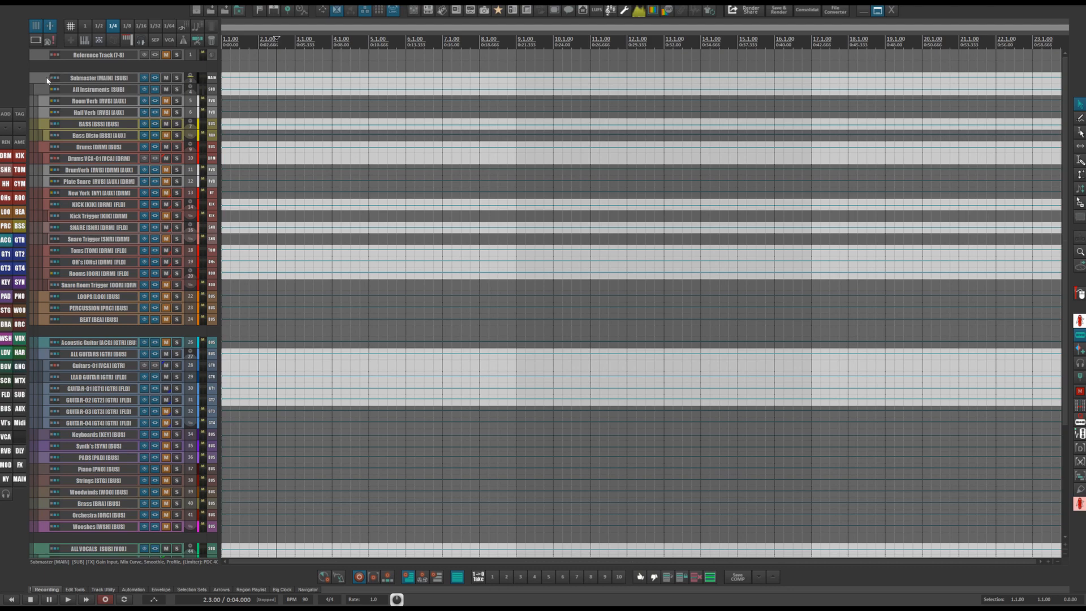
left_click(56, 91)
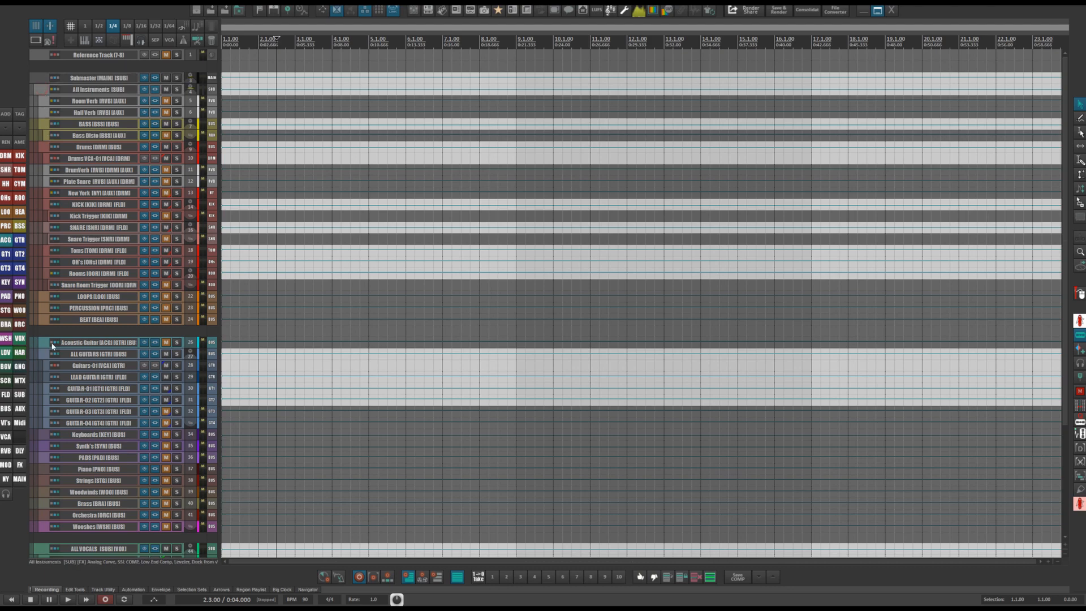
scroll(52, 347, "down", 5)
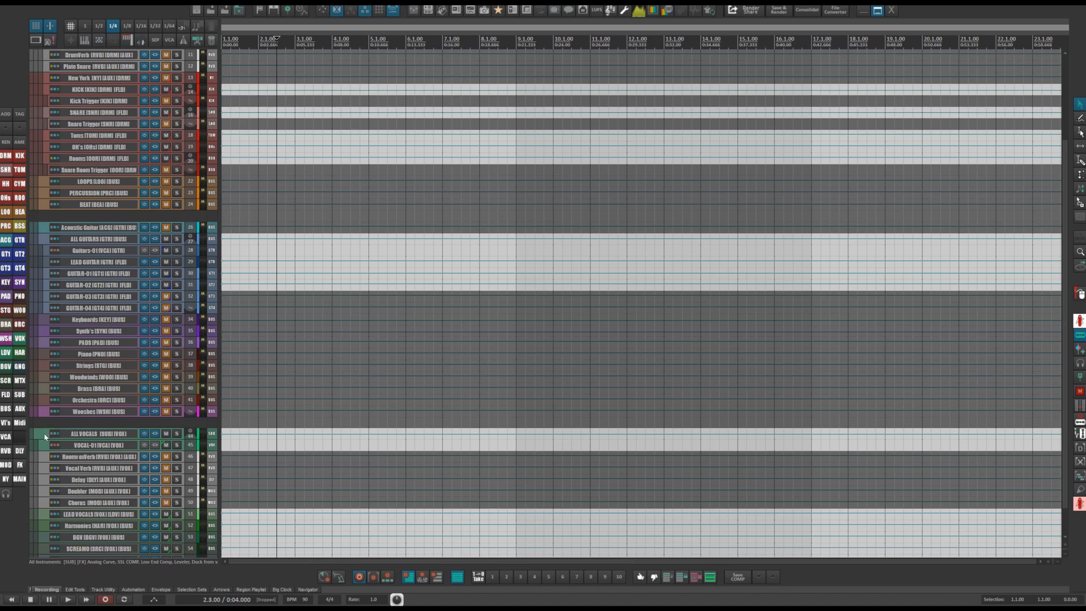
scroll(46, 396, "up", 5)
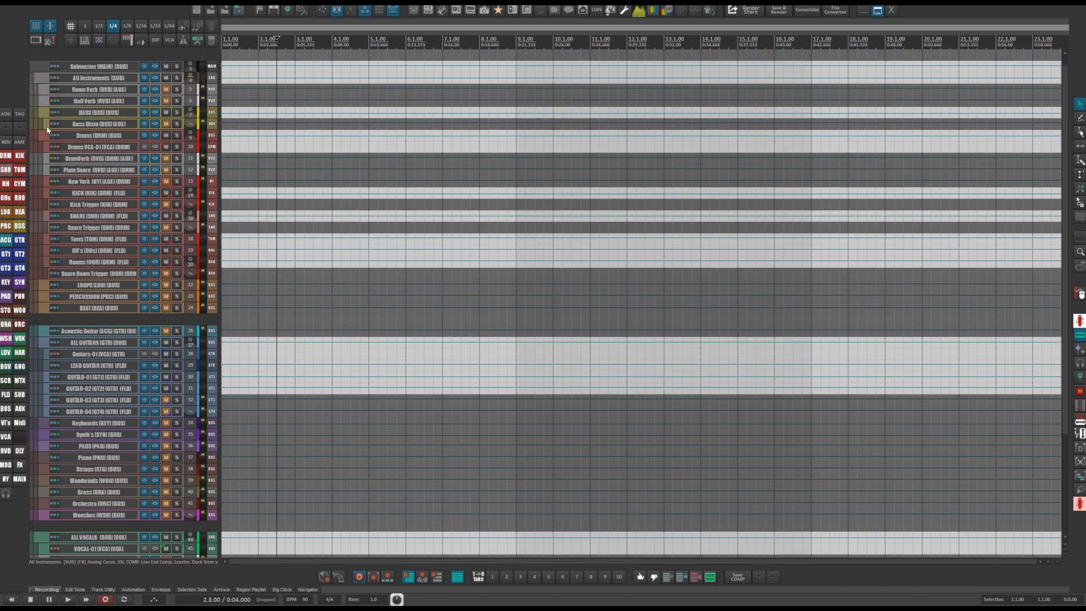
scroll(48, 130, "down", 6)
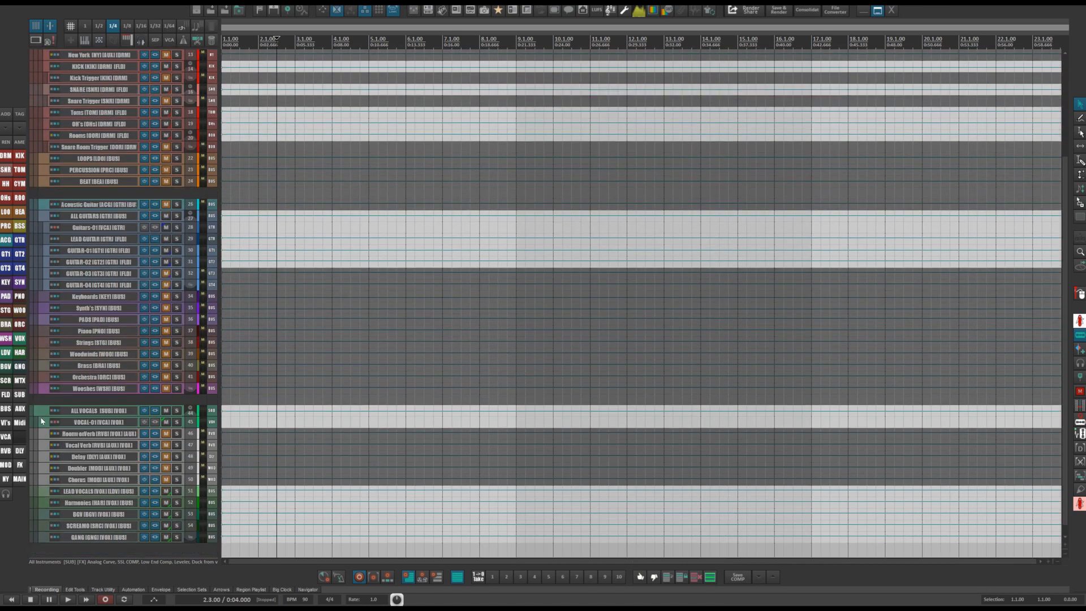
left_click(42, 414)
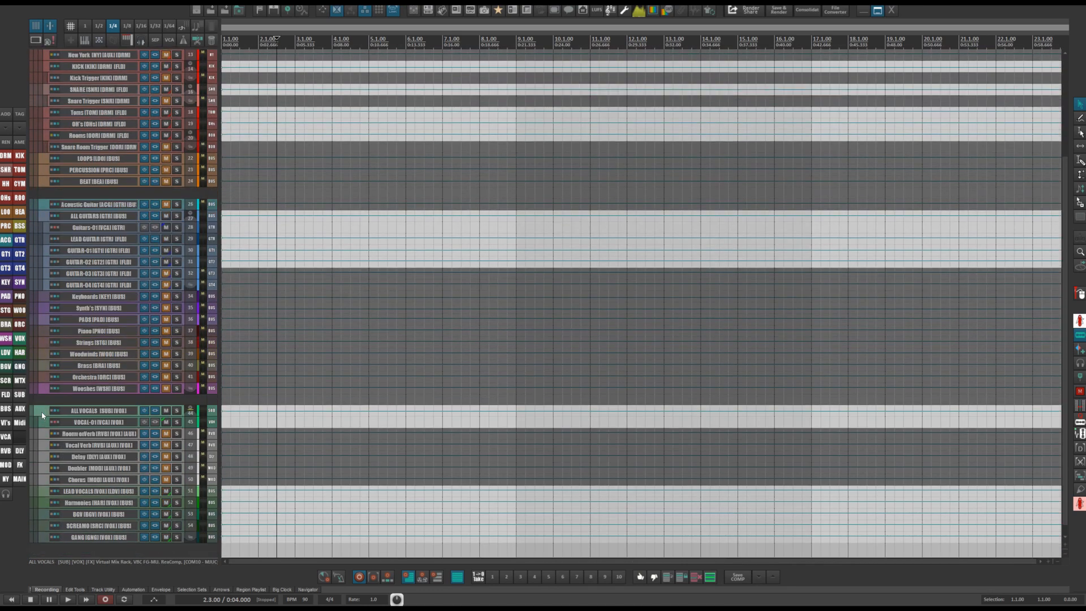
scroll(81, 334, "up", 5)
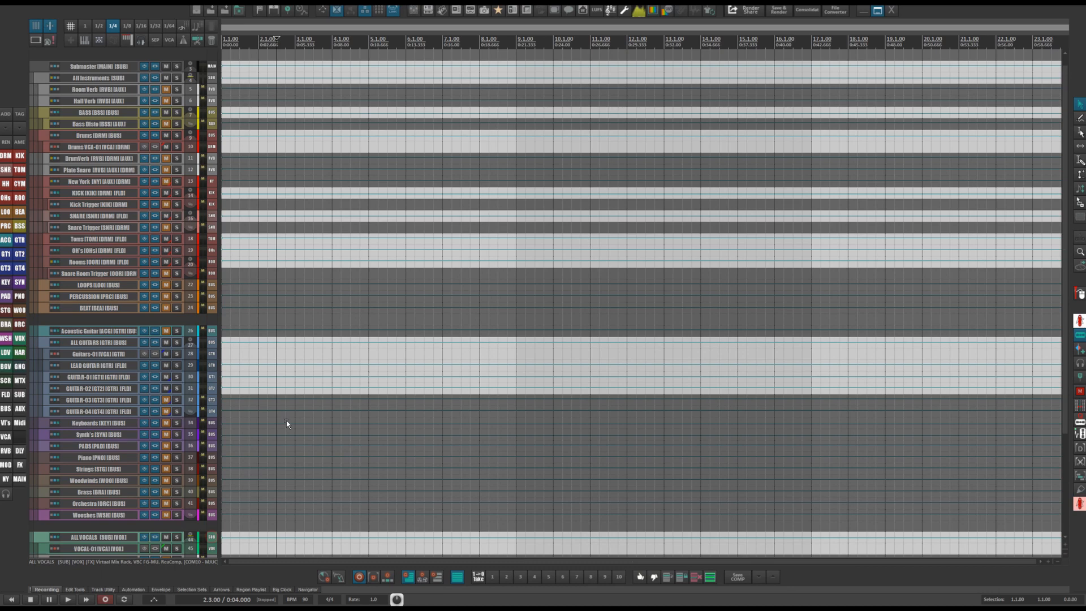
Open the Render to File dialog and set the source to Selected tracks via master.
left_click(750, 9)
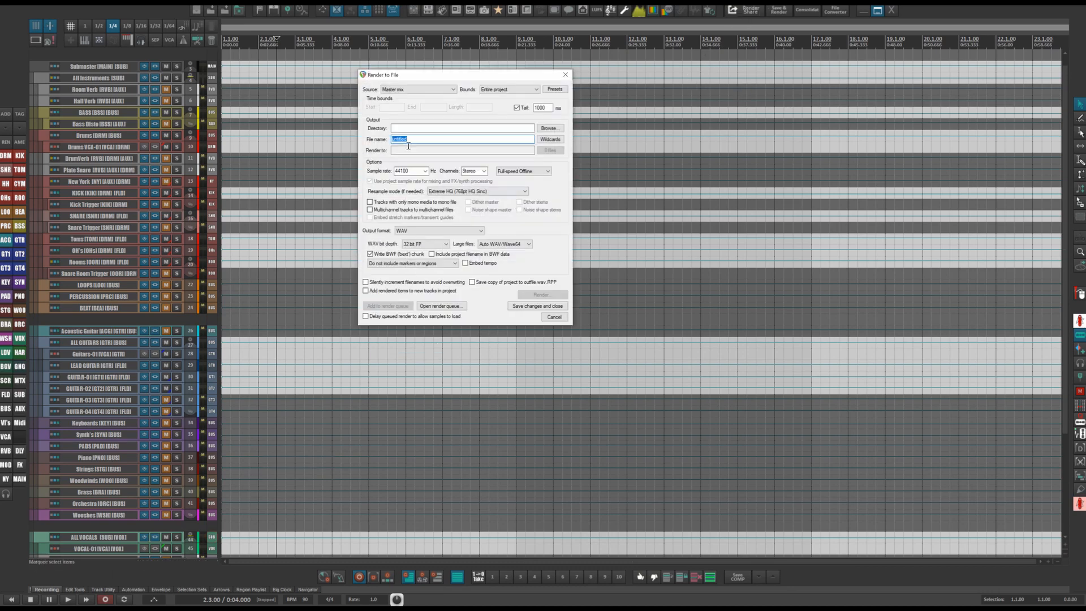
left_click(399, 88)
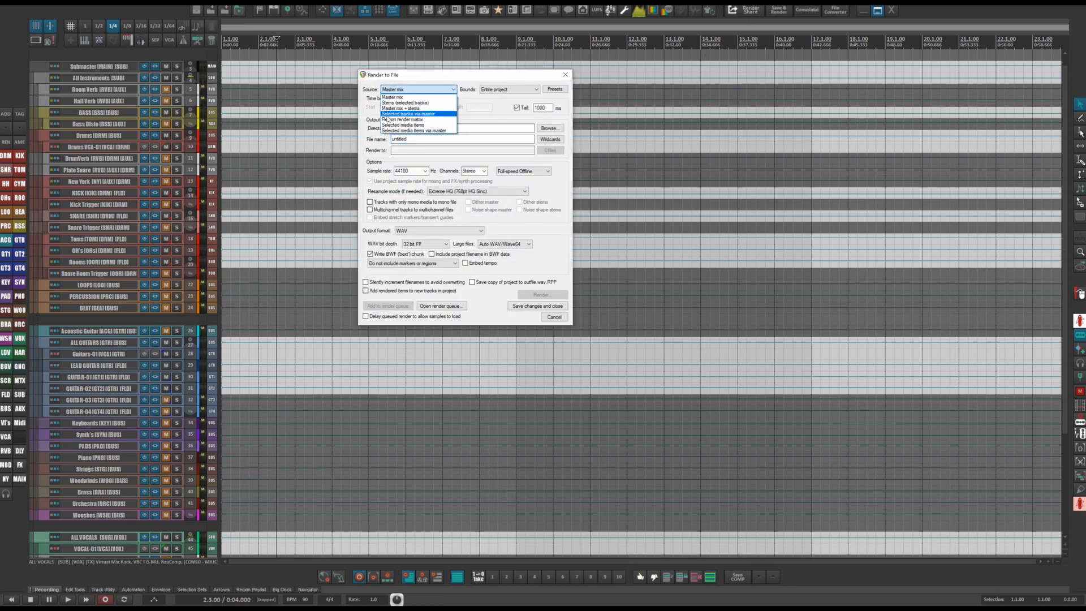
left_click(403, 115)
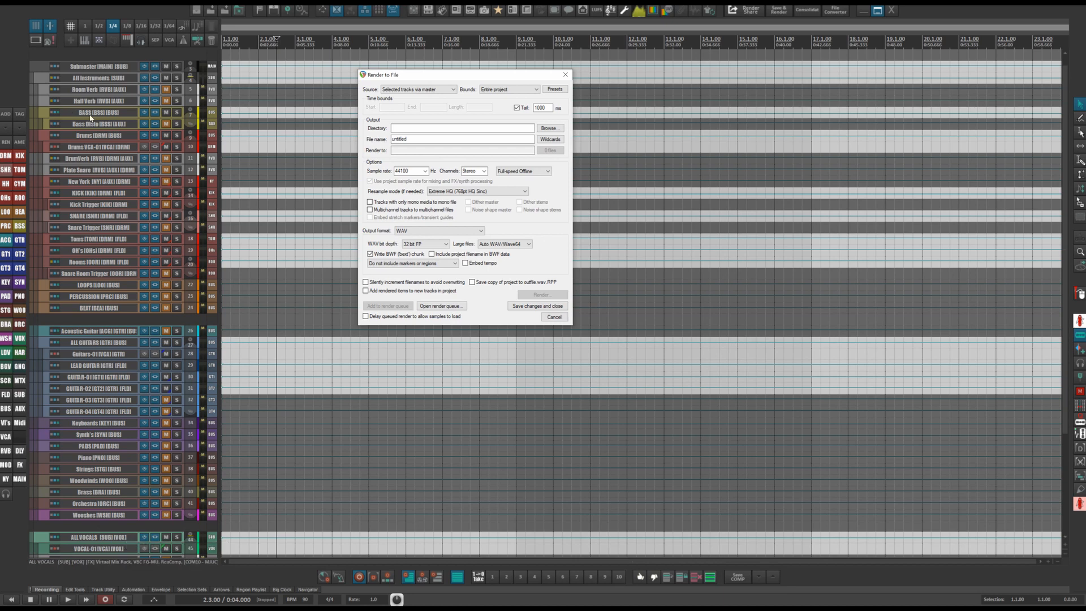
Select the Drums, LOOPS, PERCUSSION and BEAT tracks, then close the render dialog.
left_click(92, 137)
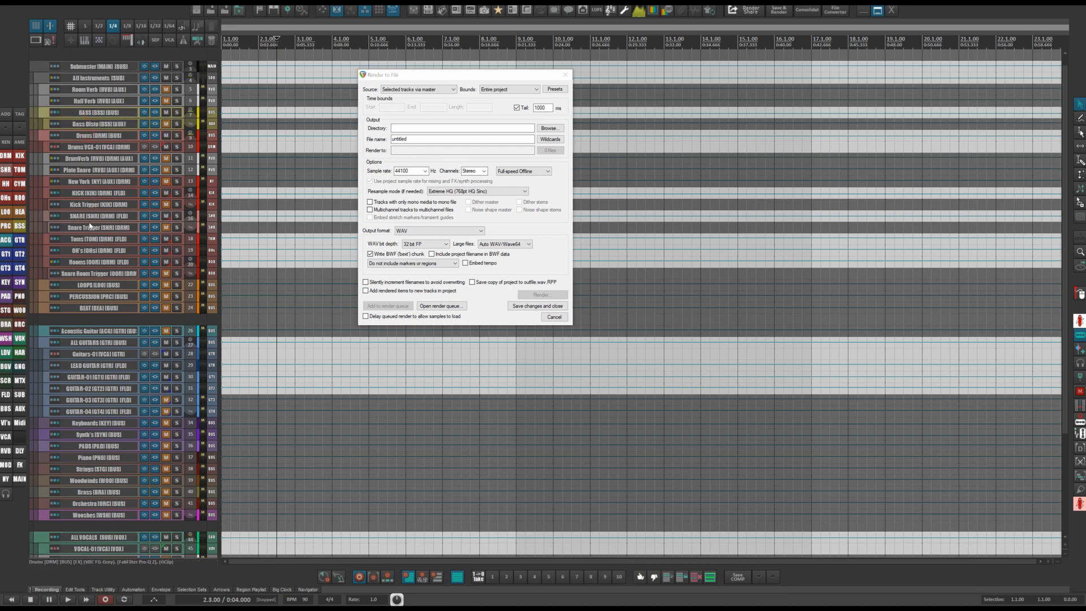
left_click(84, 285, "ctrl")
left_click(86, 297, "ctrl")
left_click(88, 308, "ctrl")
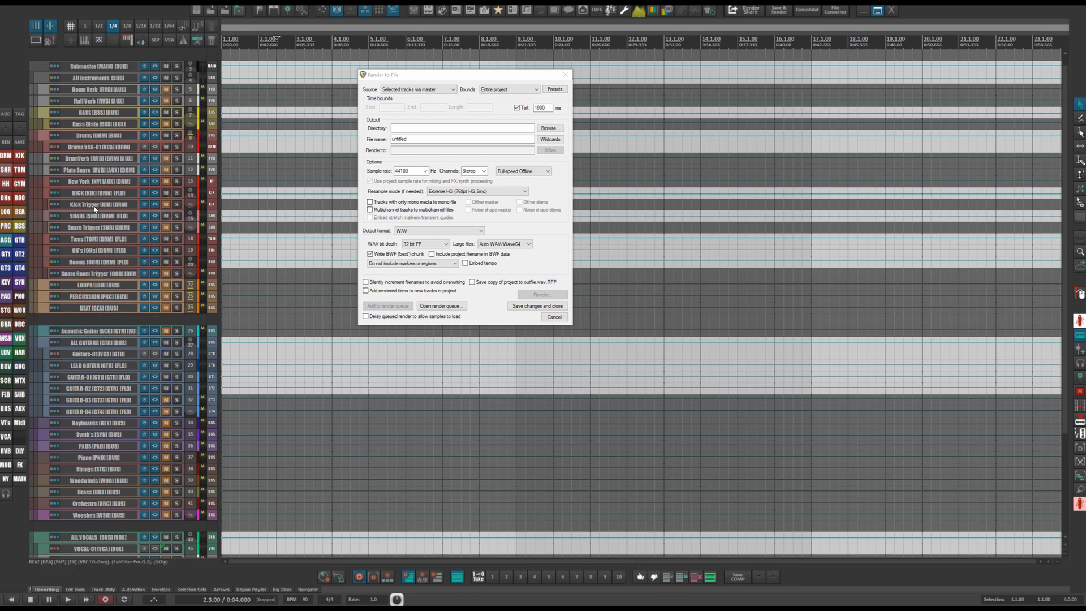
left_click(566, 74)
Select the All Instruments, BASS, Drums, LOOPS, PERCUSSION, BEAT, Acoustic Guitar and ALL GUITARS tracks.
left_click(94, 81)
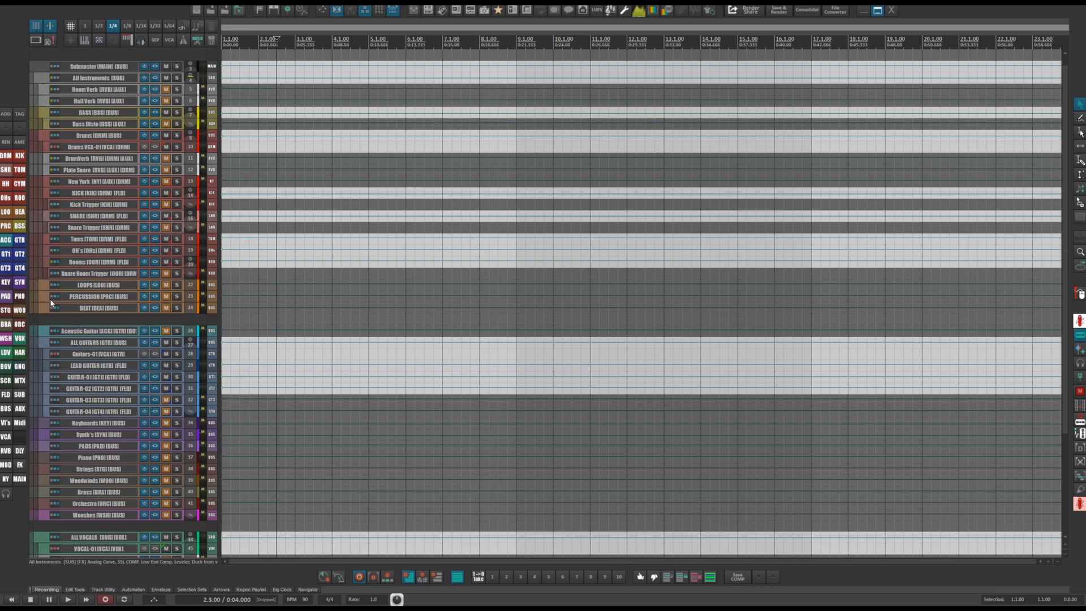
scroll(50, 298, "down", 3)
scroll(39, 115, "up", 2)
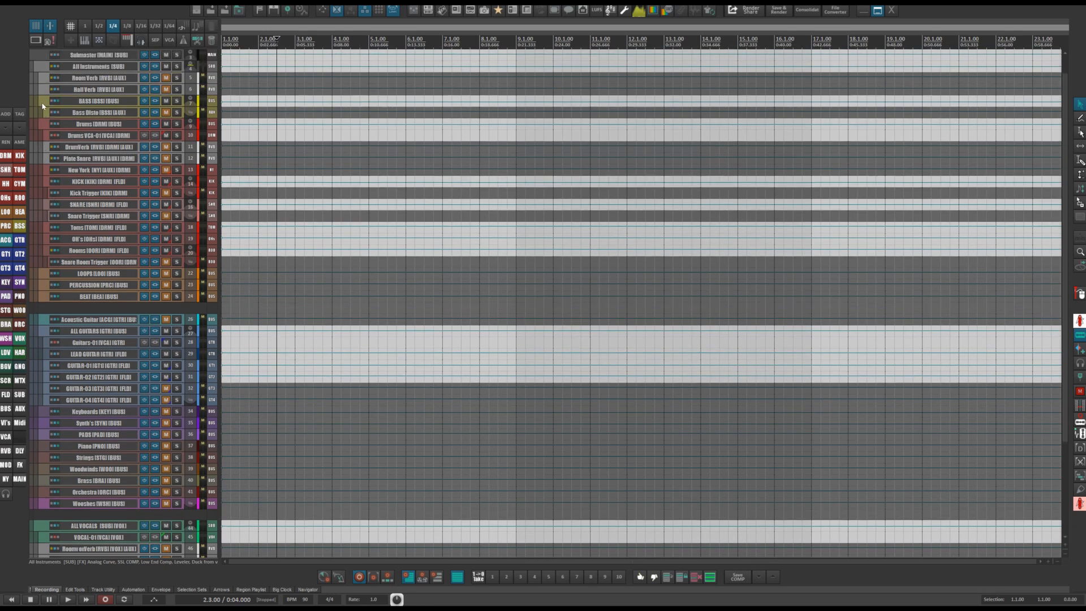
left_click(43, 105)
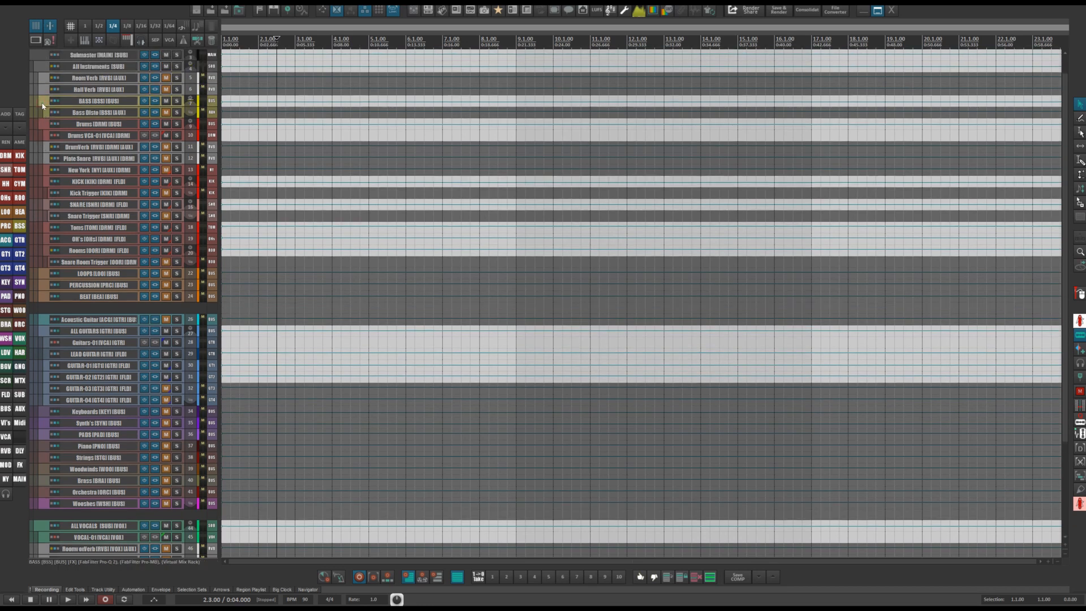
left_click(42, 126)
left_click(45, 275)
left_click(45, 286)
left_click(47, 298)
left_click(48, 320)
left_click(46, 332)
Add the ALL VOCALS and LEAD VOCALS tracks to the selection.
scroll(47, 339, "down", 3)
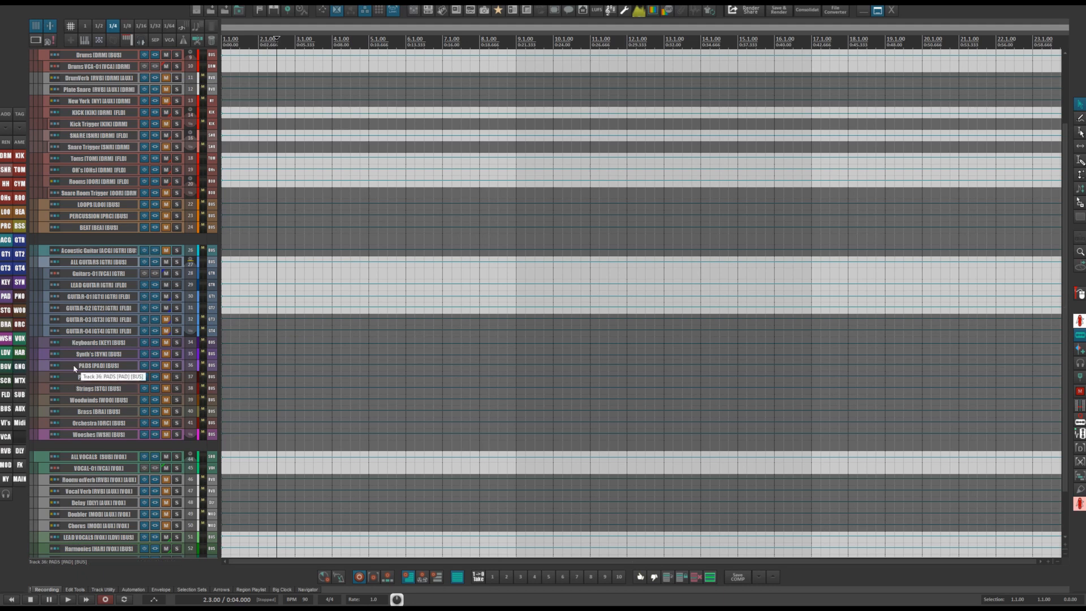
scroll(74, 368, "down", 3)
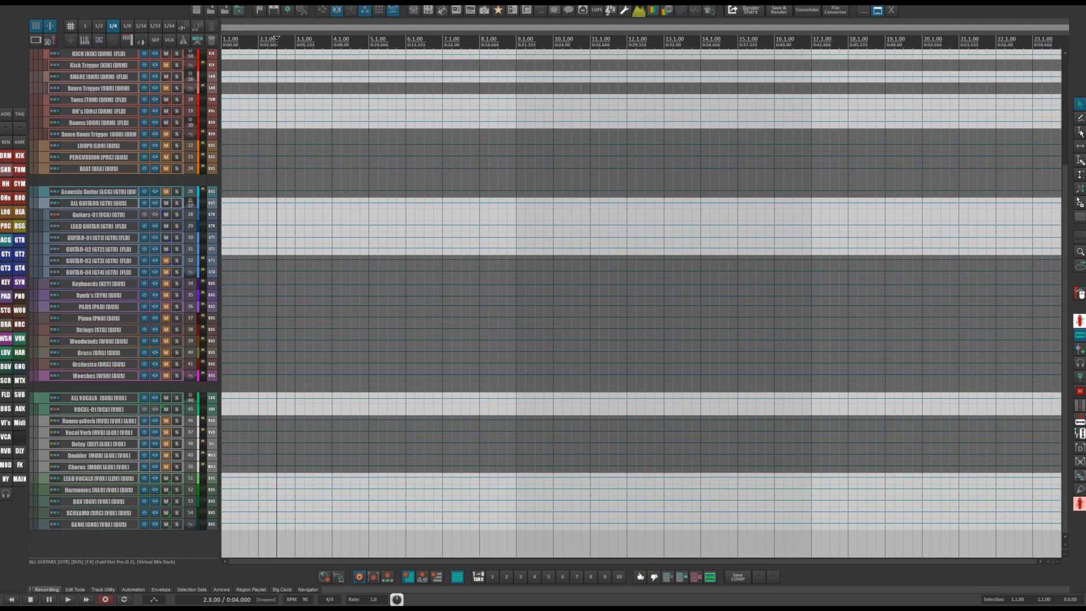
left_click(74, 398)
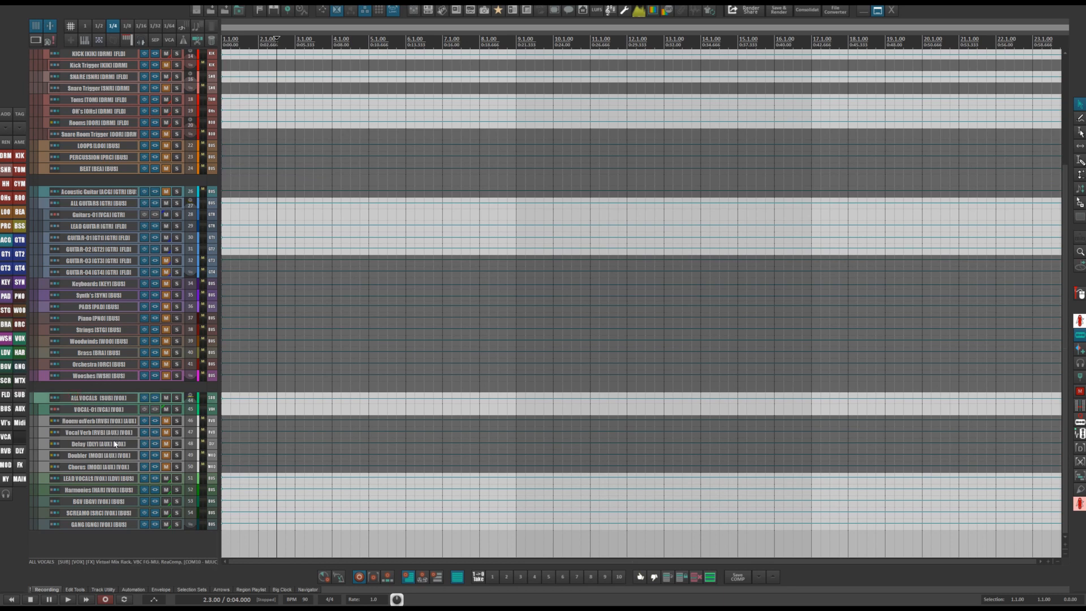
left_click(69, 478)
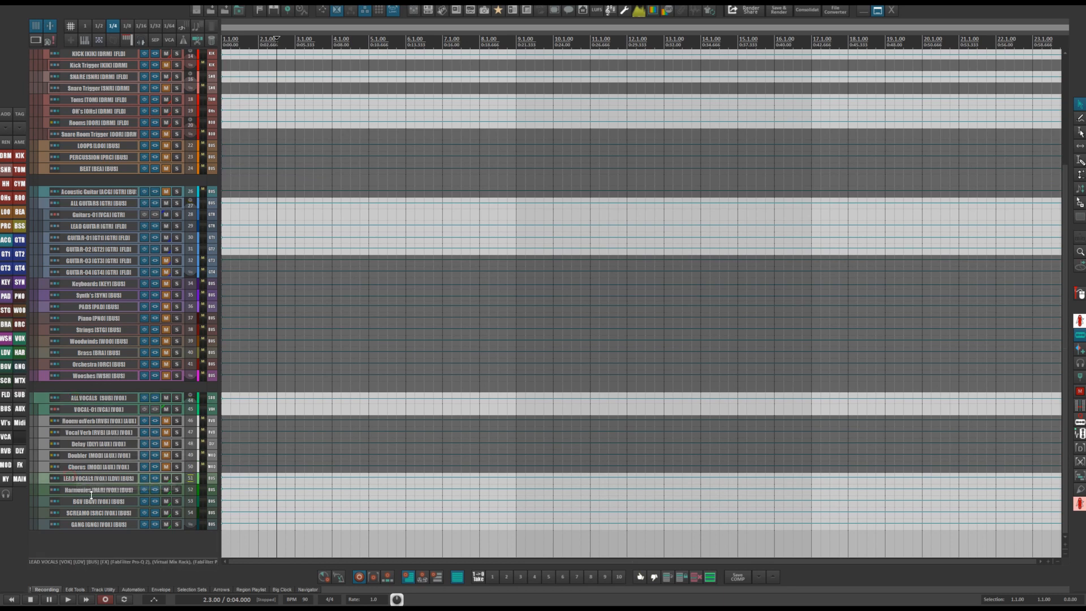
Add the Harmonies, BGV, SCREAMS and GANG vocal tracks to the selection.
left_click(88, 493)
left_click(89, 503)
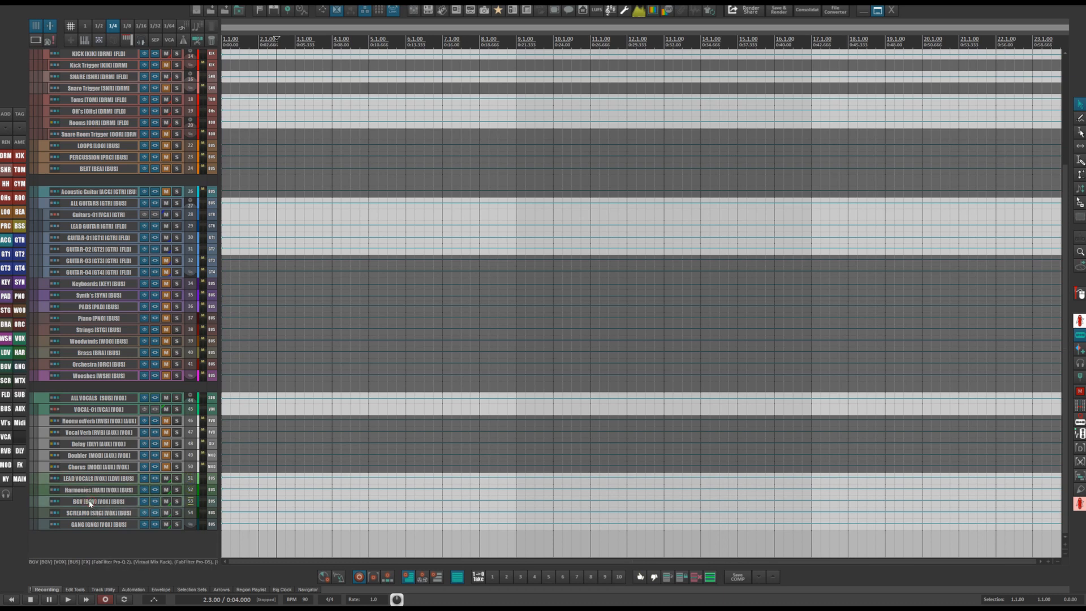
left_click(88, 513)
left_click(88, 524)
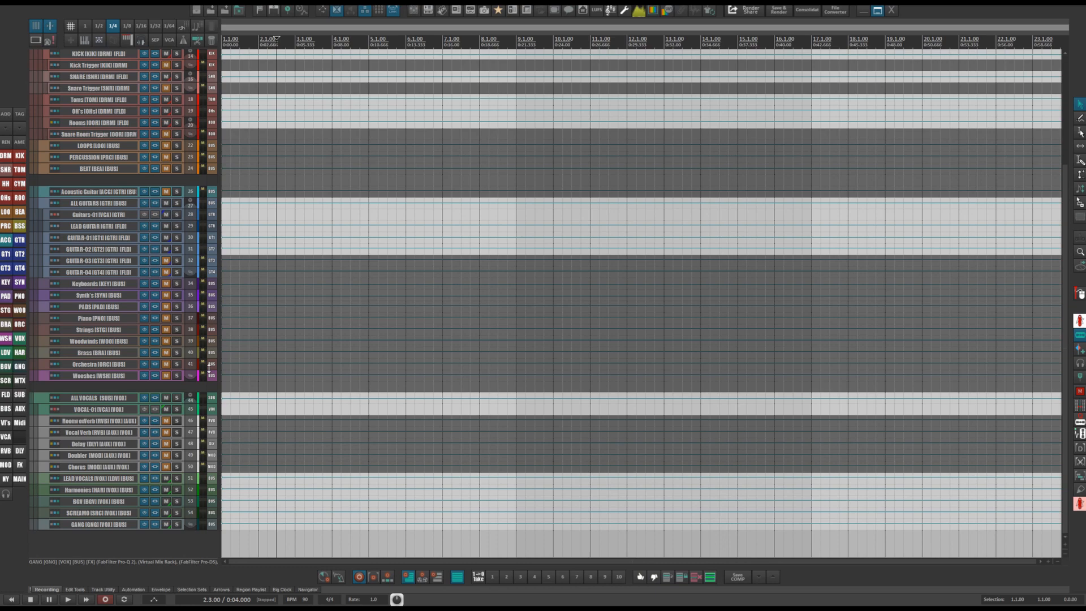
Select the Drums bus together with the Kick, Toms, OH's and Rooms drum tracks.
scroll(209, 369, "up", 5)
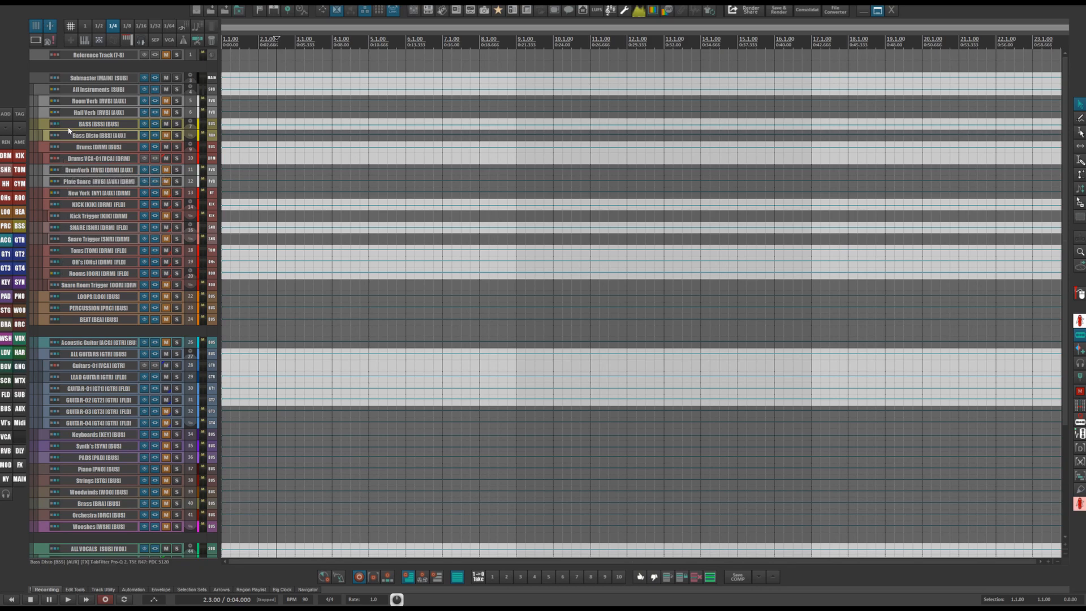
scroll(83, 130, "up", 3)
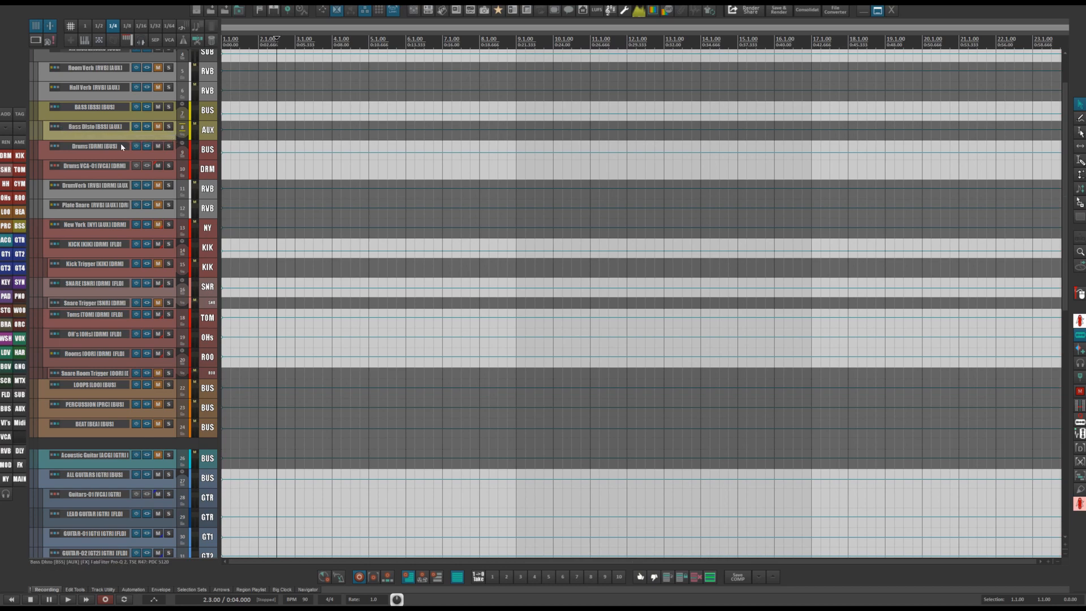
scroll(120, 144, "down", 3)
left_click(84, 144)
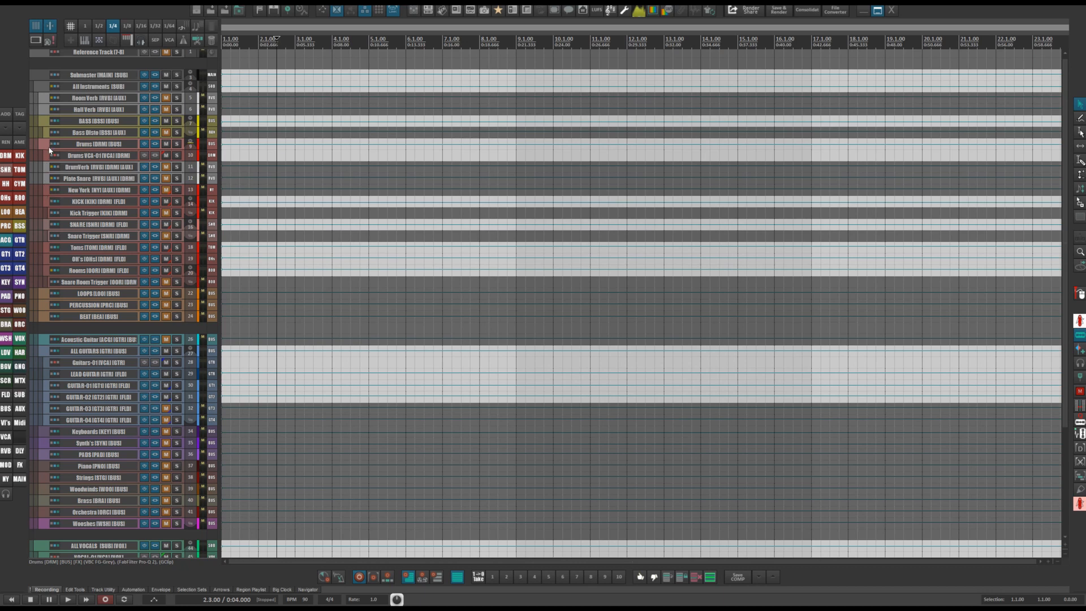
left_click(50, 203)
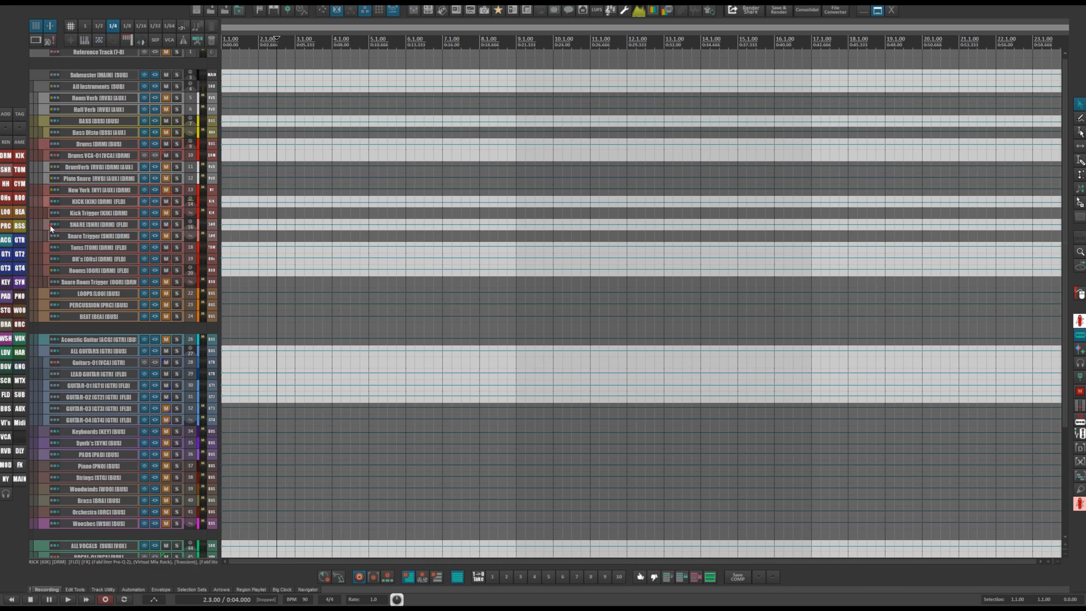
left_click(50, 246)
left_click(47, 259)
left_click(45, 271)
left_click(66, 213)
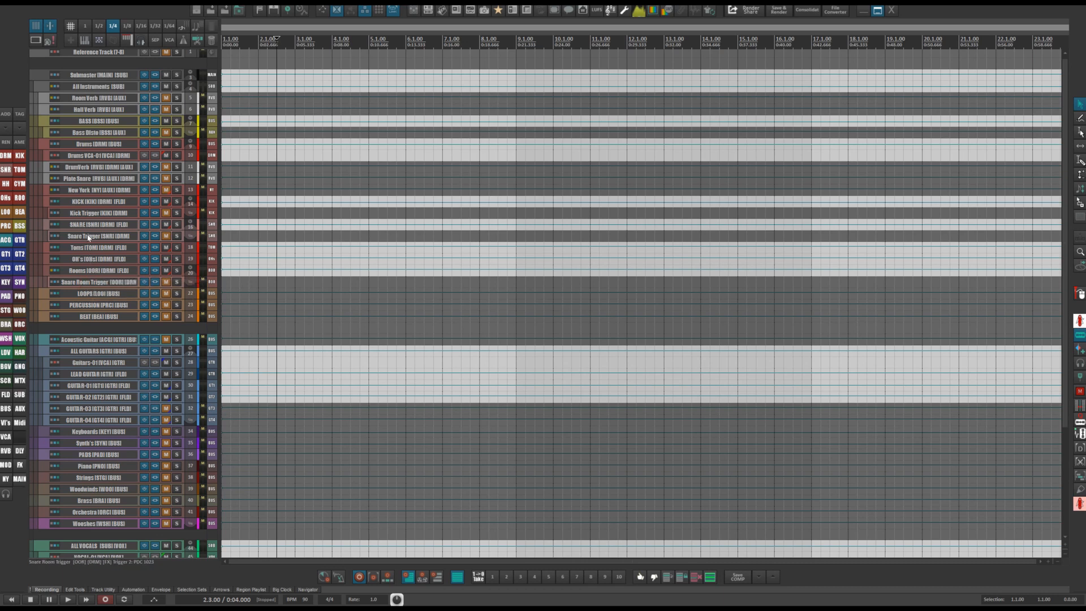
Select the Rooms, LOOPS and GUITAR-01 to GUITAR-04 tracks.
scroll(89, 236, "down", 5)
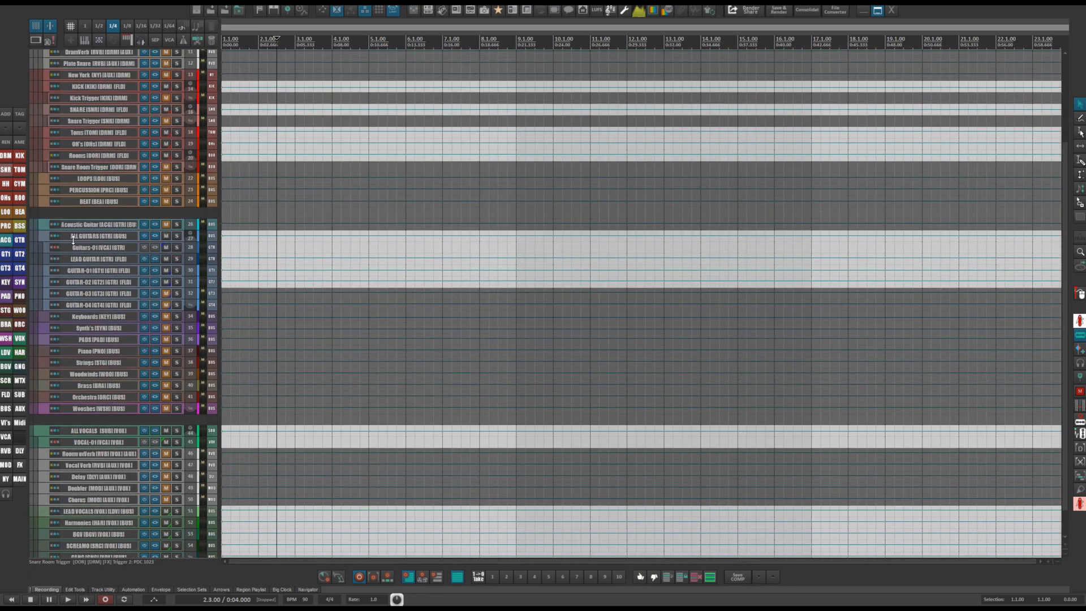
left_click(74, 237)
left_click(82, 261)
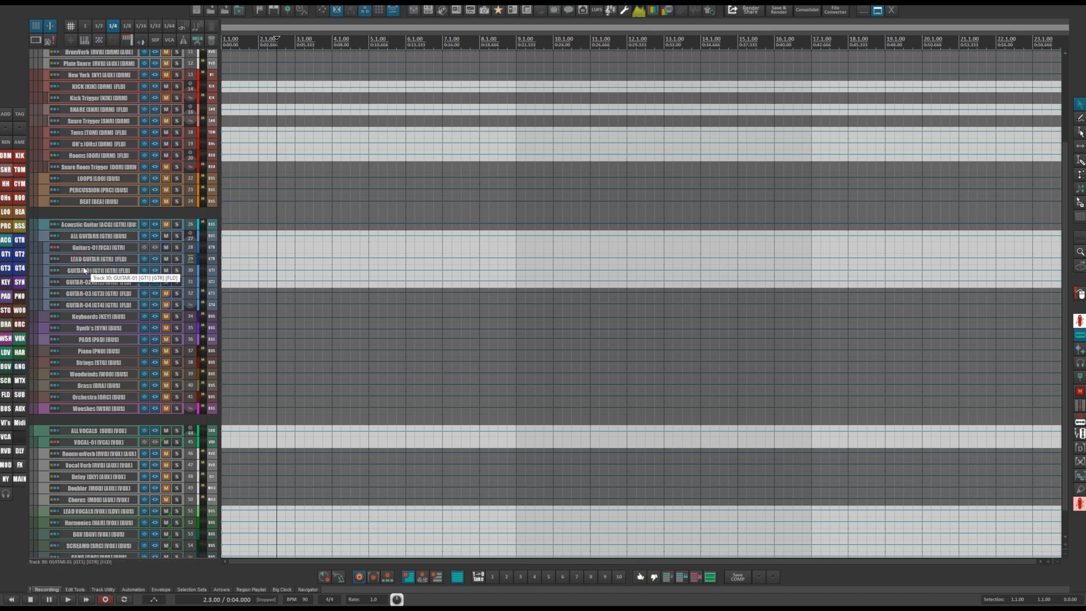
left_click(84, 270)
left_click(80, 283)
left_click(82, 293)
left_click(83, 305)
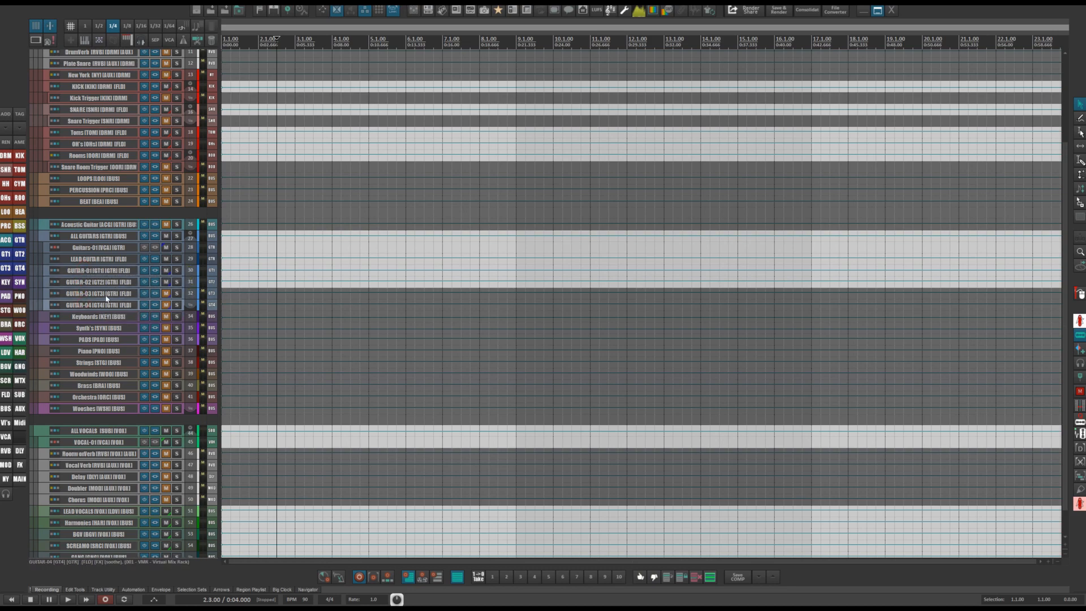
Insert a new empty track at the end of the track list.
scroll(102, 303, "down", 2)
scroll(109, 296, "up", 4)
scroll(108, 296, "down", 3)
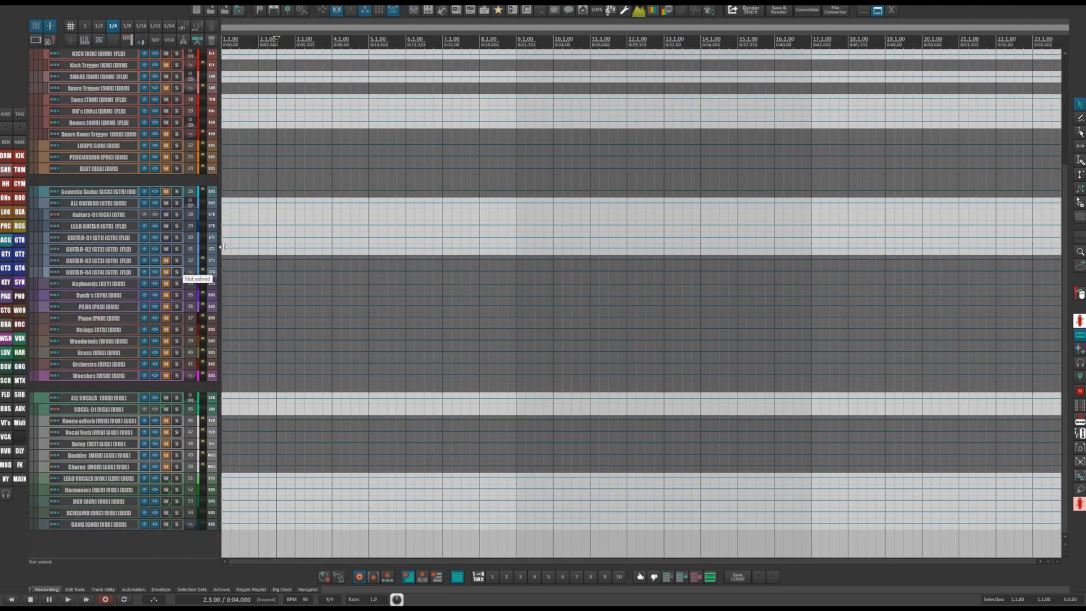
double_click(158, 548)
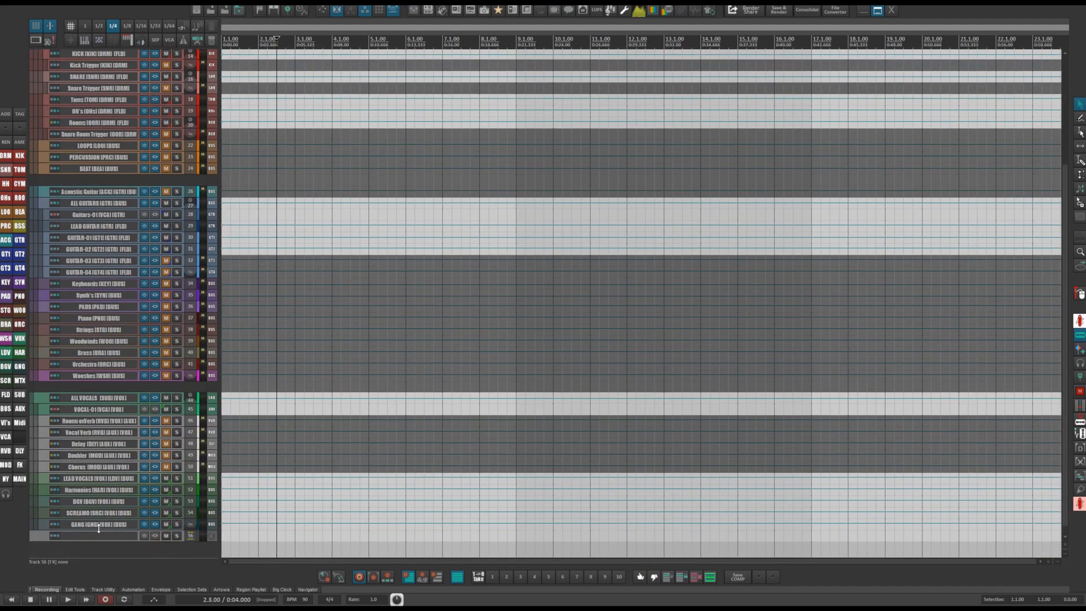
left_click(249, 538)
key("ctrl+alt+x")
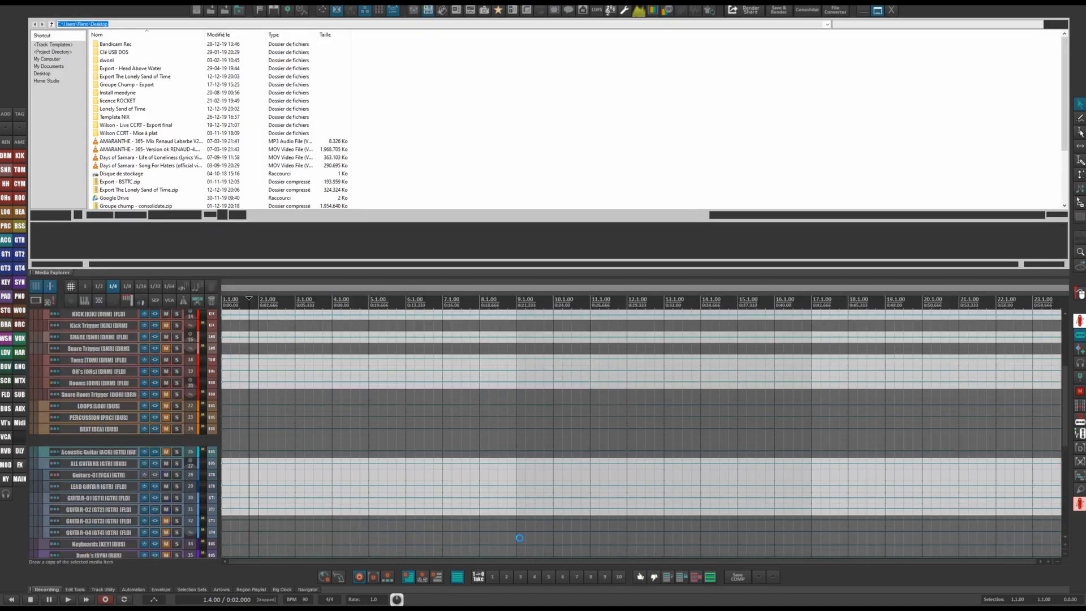
left_click(427, 11)
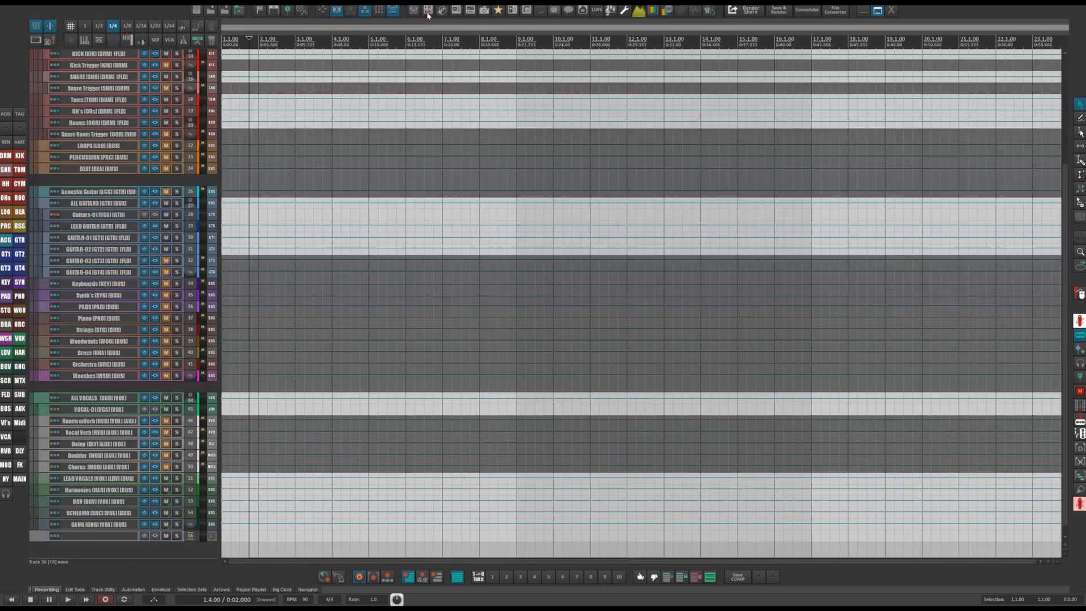
Draw an empty MIDI item about four bars long at the start of the new track.
scroll(317, 373, "down", 1)
left_click_drag(249, 526, 396, 525)
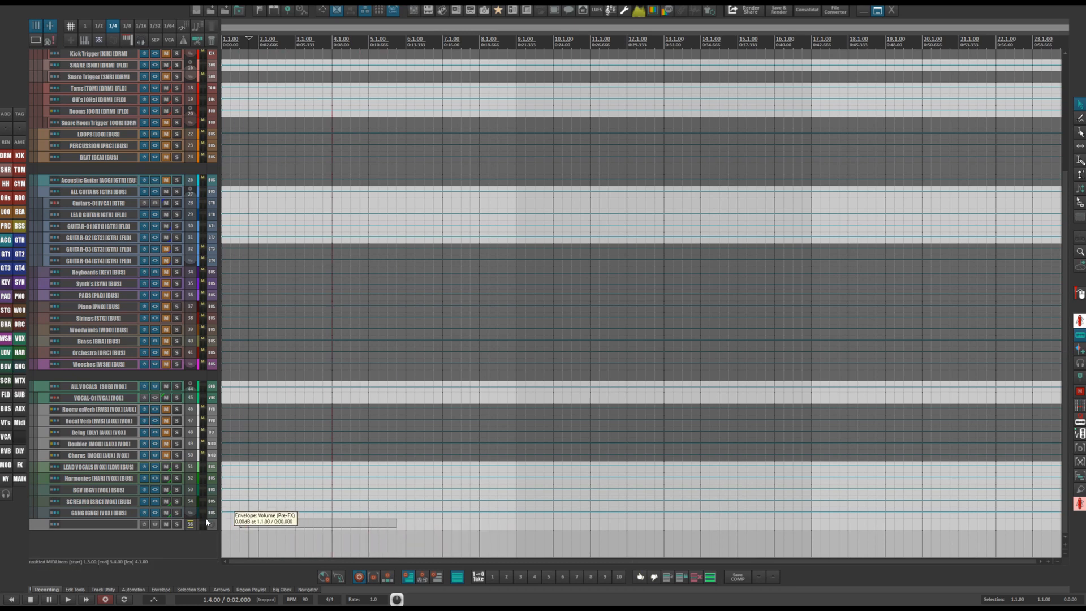
Rename the new track Kick IN.
double_click(94, 523)
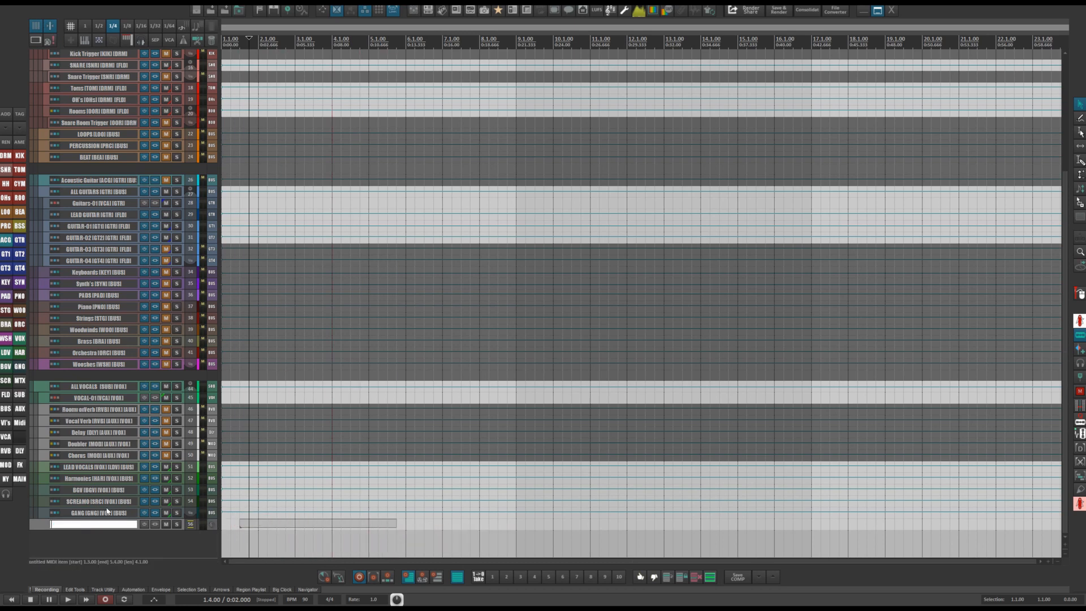
type("Kick IN")
key("Return")
Add another track below it named Kick Out.
double_click(126, 534)
double_click(127, 534)
type("Kick")
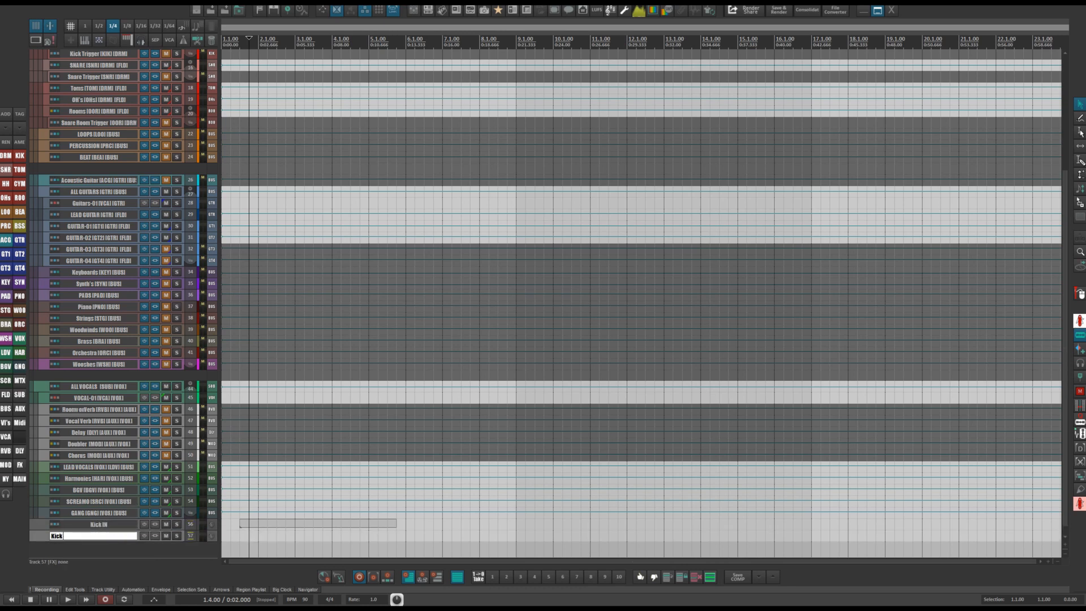
type(" Out")
key("Return")
Move the Kick IN and Kick Out tracks up beneath the KICK track.
left_click(131, 526)
left_click(127, 535, "shift")
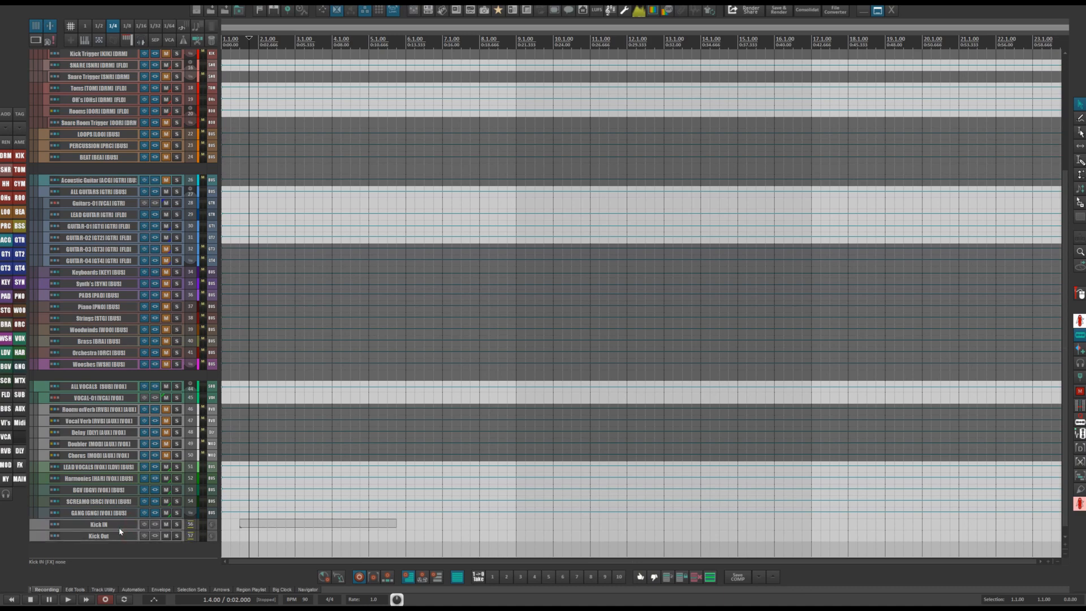
left_click_drag(118, 529, 116, 129)
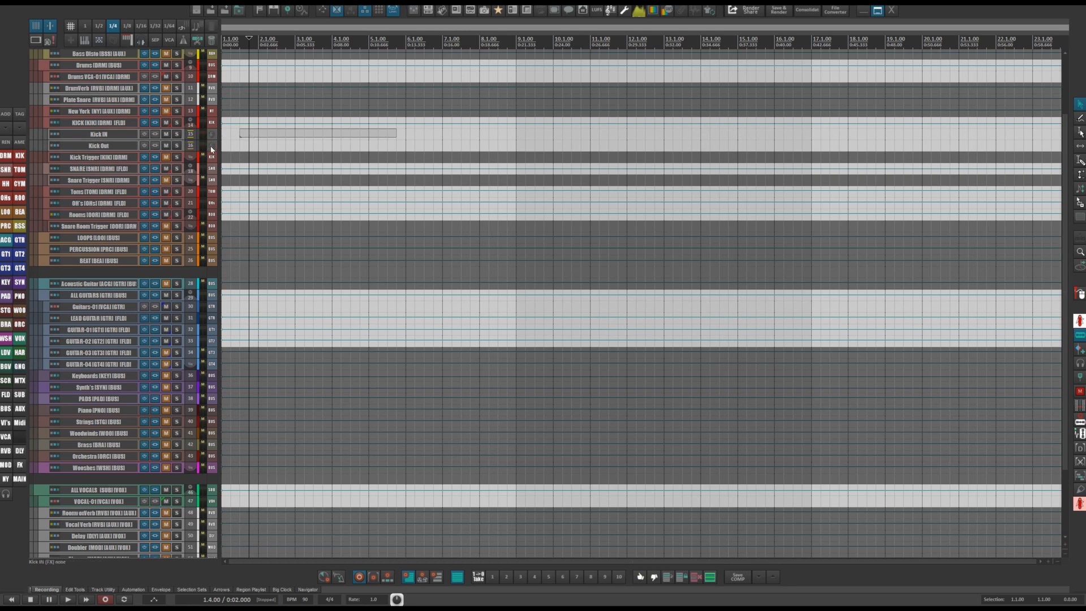
Delete the Kick IN and Kick Out tracks.
key("Delete")
left_click(528, 320)
scroll(376, 265, "up", 4)
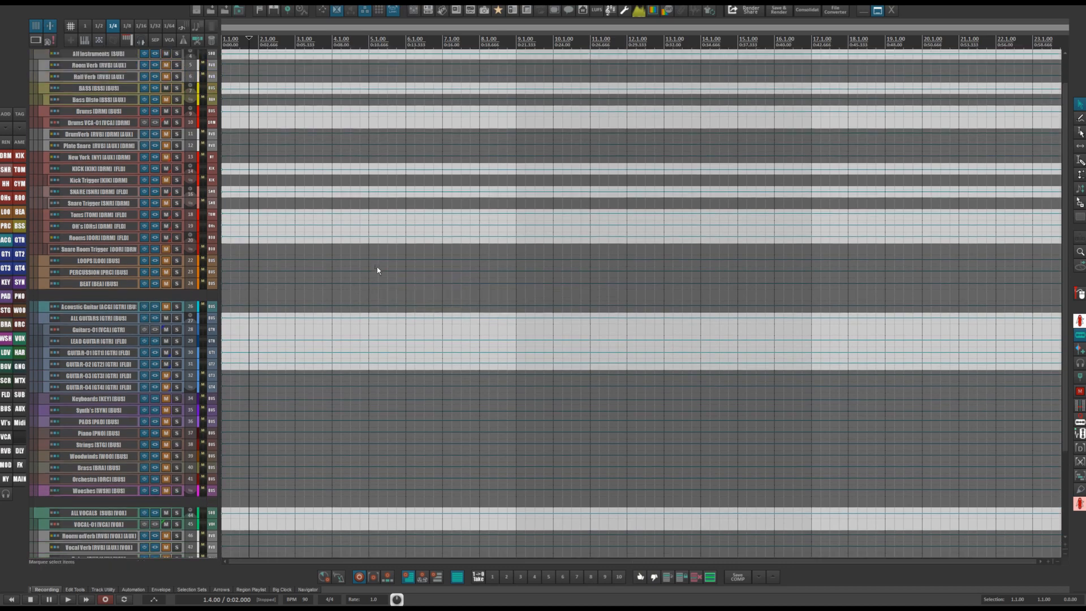
Select the All Instruments and Hall Verb tracks.
scroll(137, 256, "down", 3)
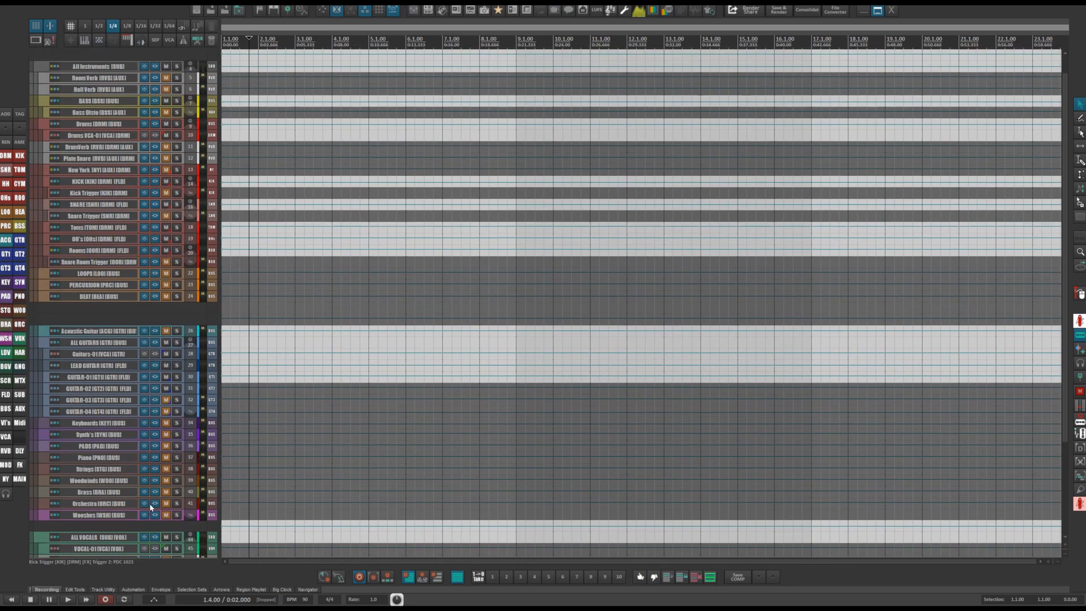
scroll(154, 404, "up", 3)
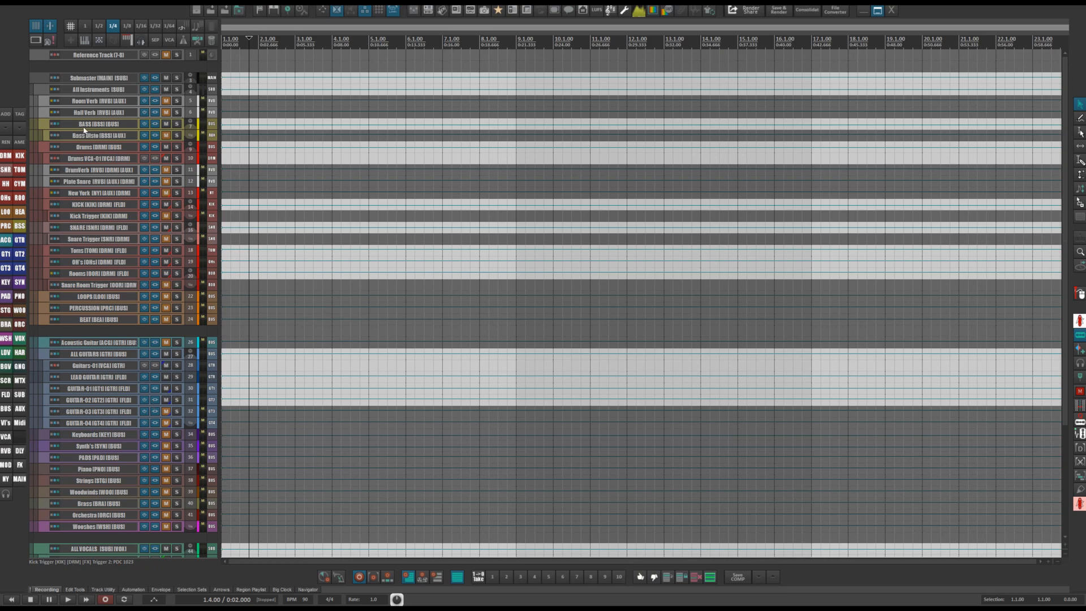
scroll(92, 112, "up", 2)
scroll(89, 83, "up", 1)
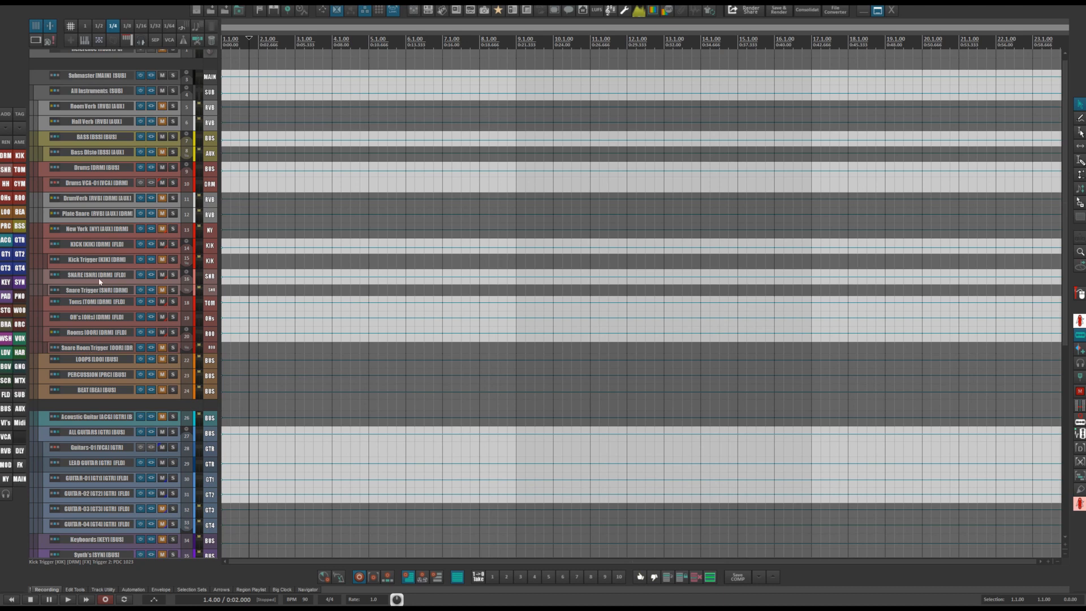
left_click(82, 96)
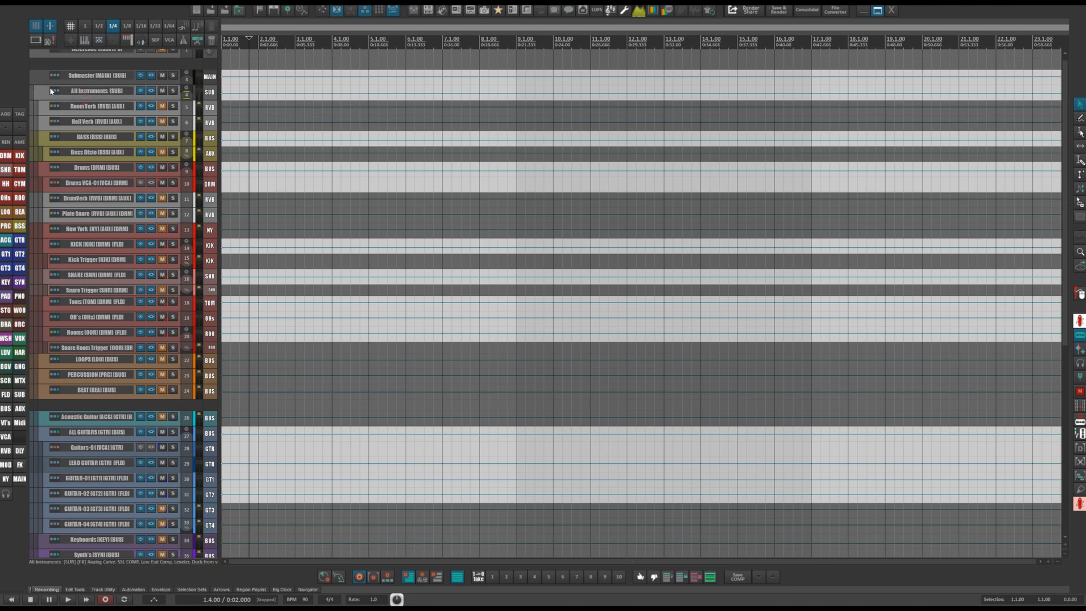
left_click(91, 123)
Open the envelopes window for the Submaster track and close it again.
scroll(88, 112, "up", 3)
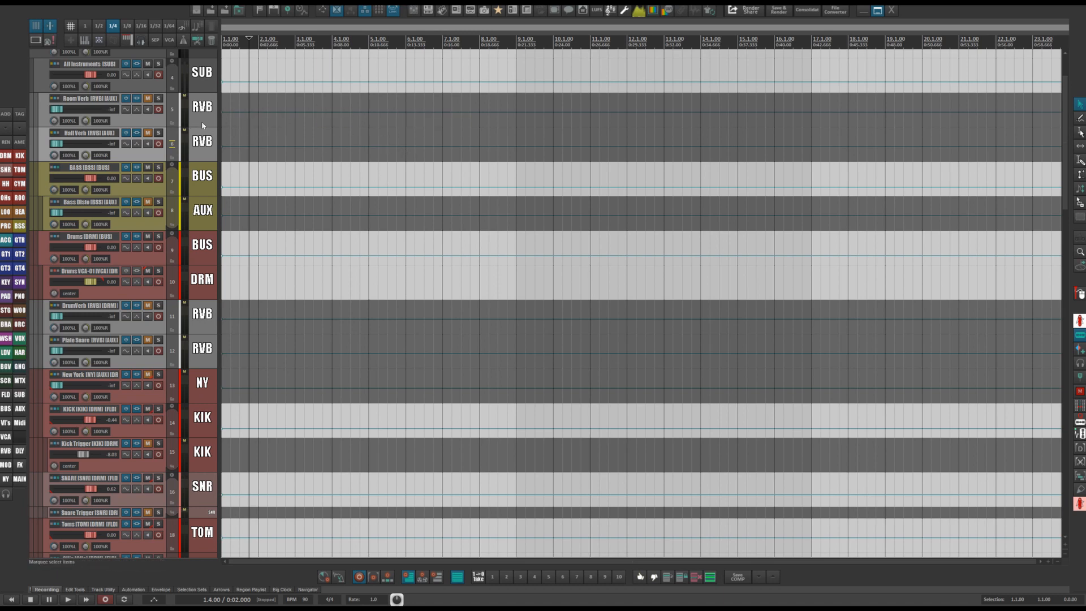
scroll(241, 134, "up", 3)
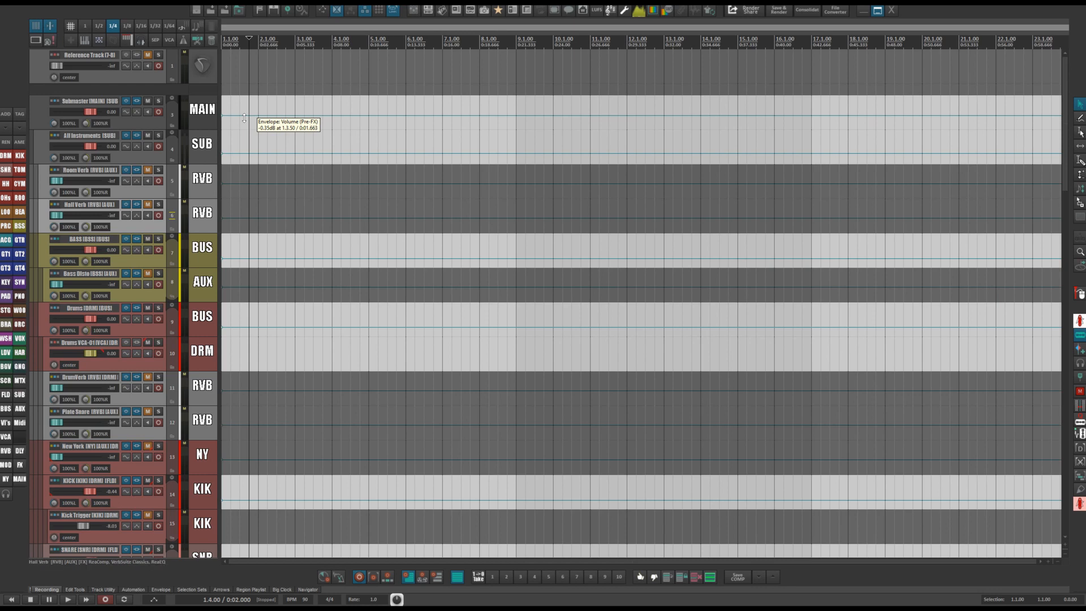
left_click(138, 113)
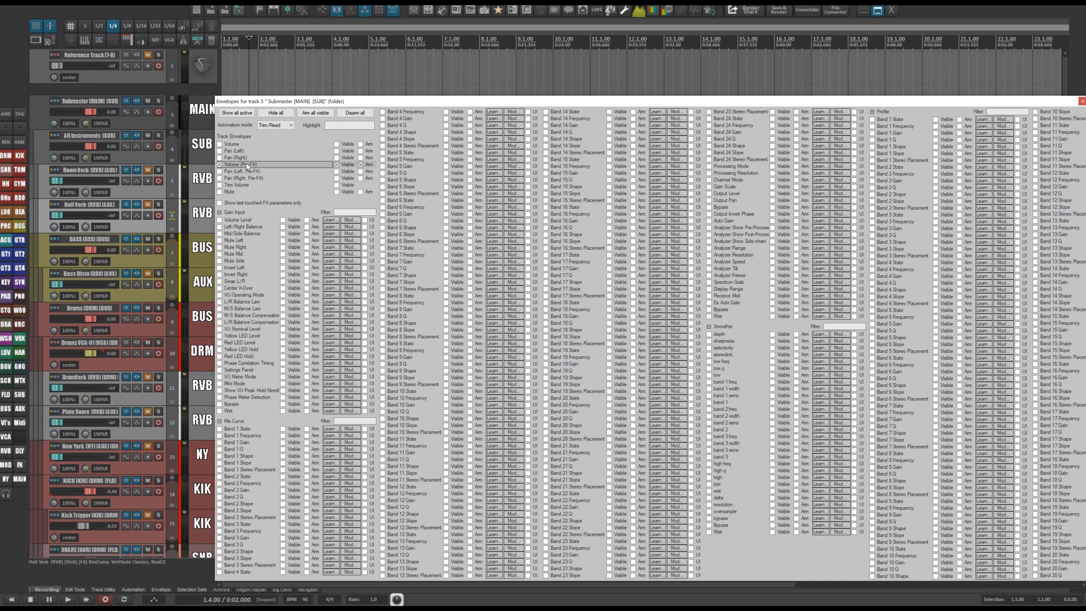
left_click(1081, 100)
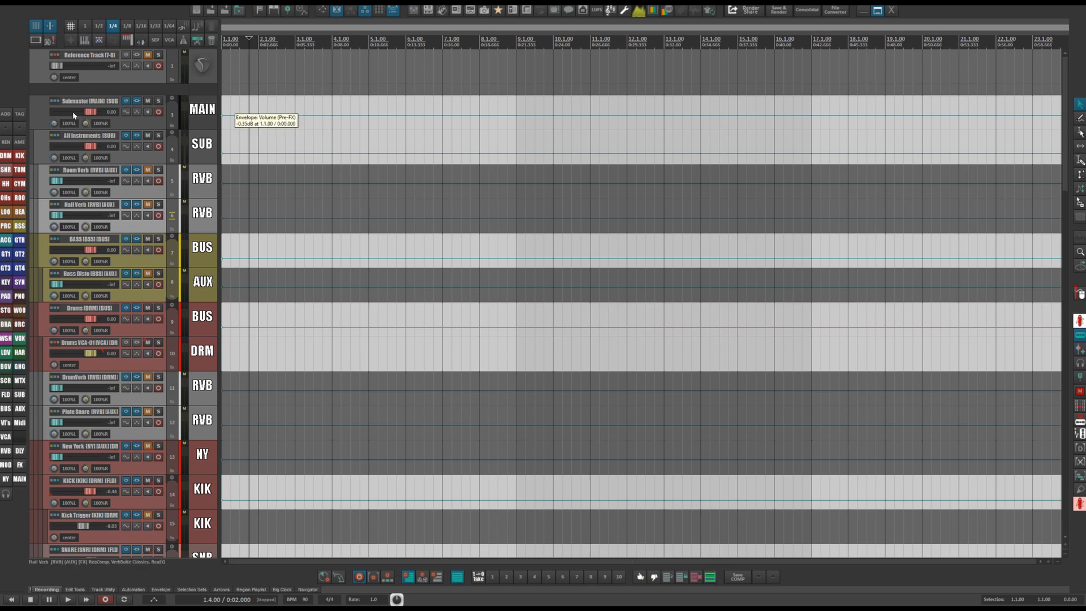
Select the Submaster track and nudge its volume envelope down slightly near the start.
left_click(47, 110)
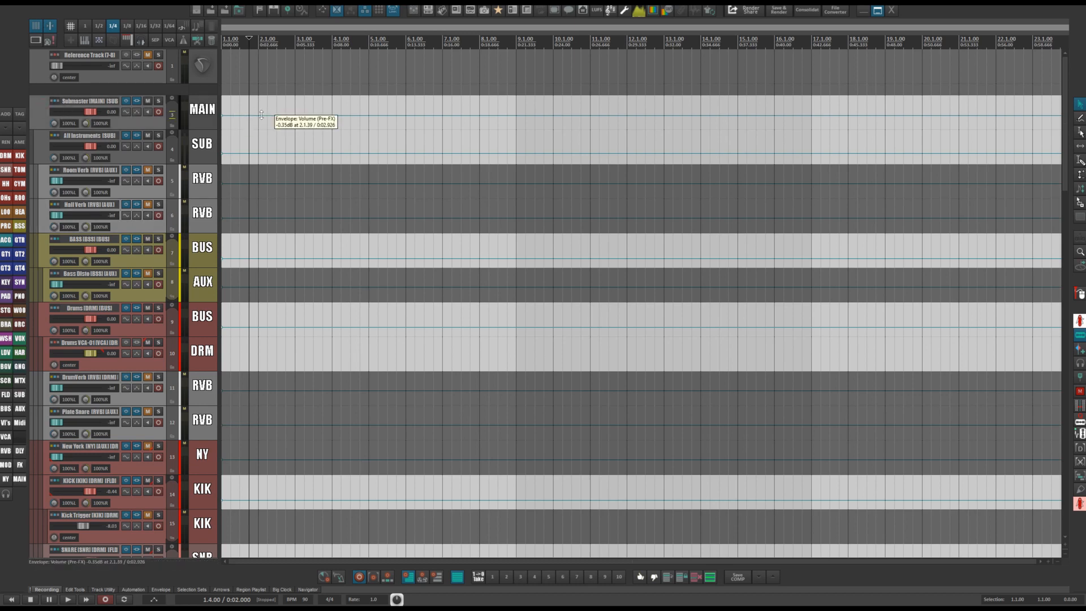
mouse_move(261, 115)
left_mouse_down()
mouse_move(261, 144)
mouse_move(261, 118)
left_mouse_up()
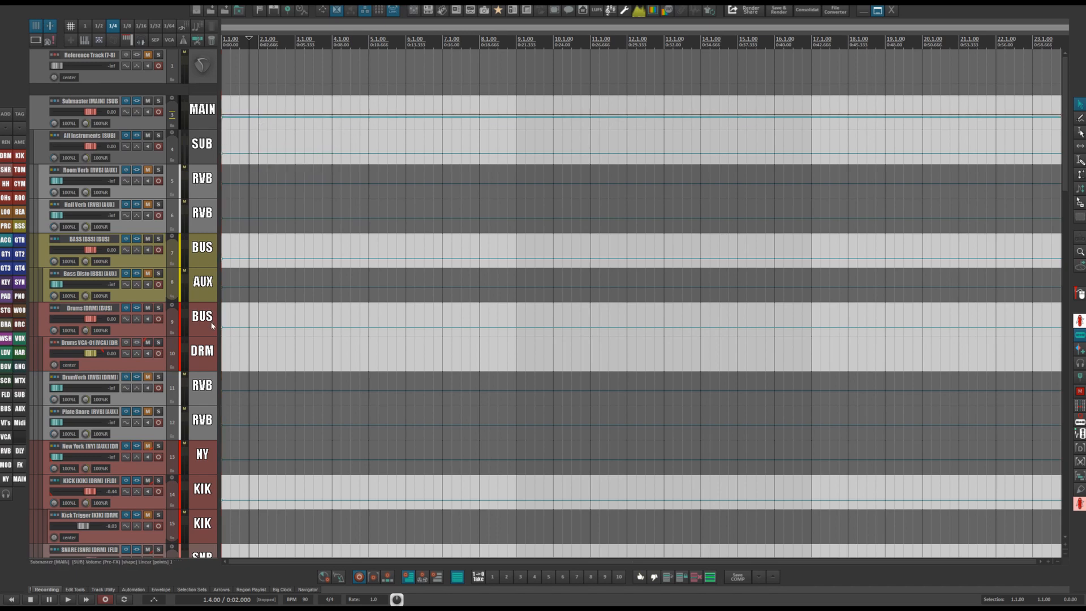
scroll(208, 292, "down", 2)
scroll(207, 292, "down", 7)
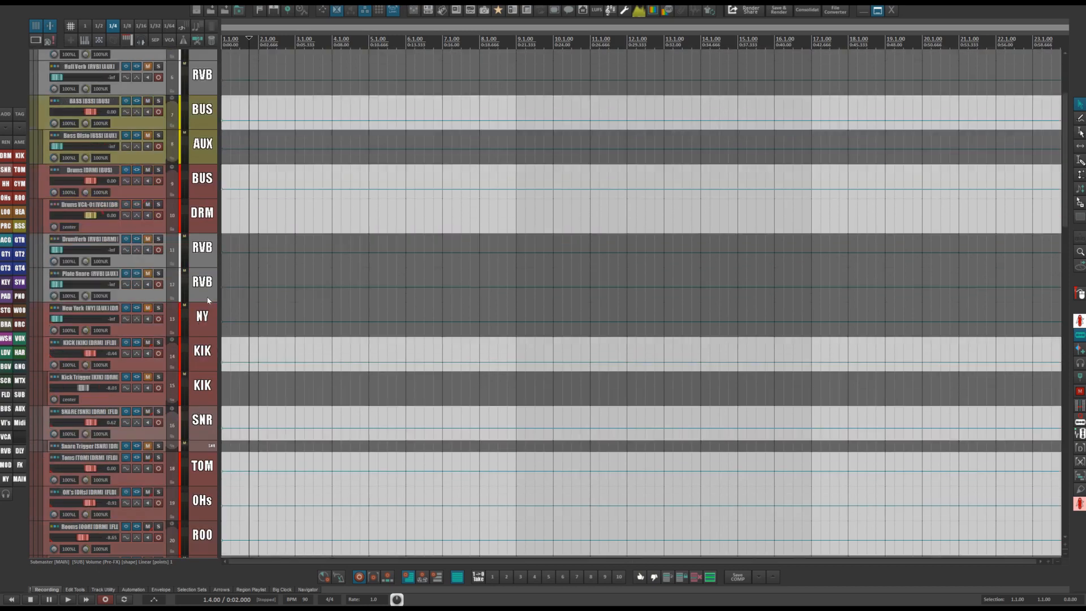
scroll(212, 277, "up", 9)
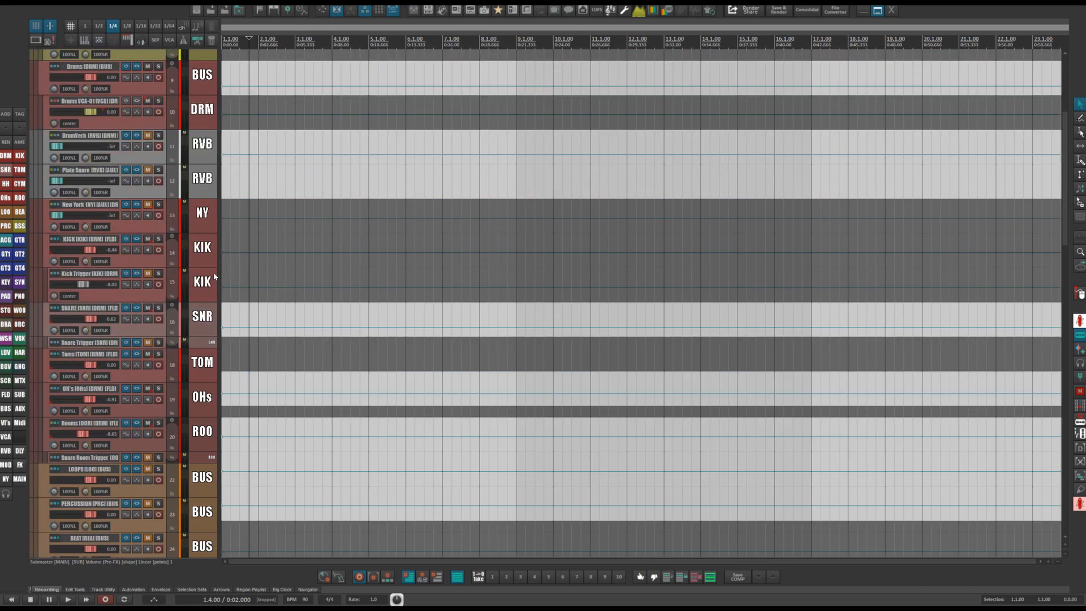
Freehand-draw the Submaster volume envelope around bars 1 to 2.
left_click_drag(237, 118, 264, 120)
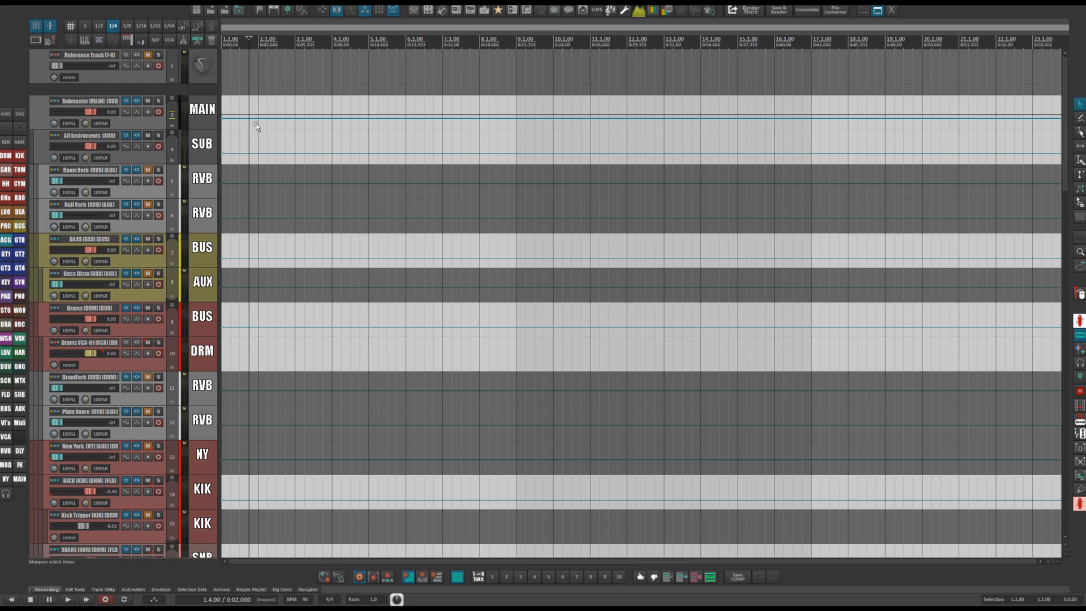
left_click_drag(255, 121, 249, 140)
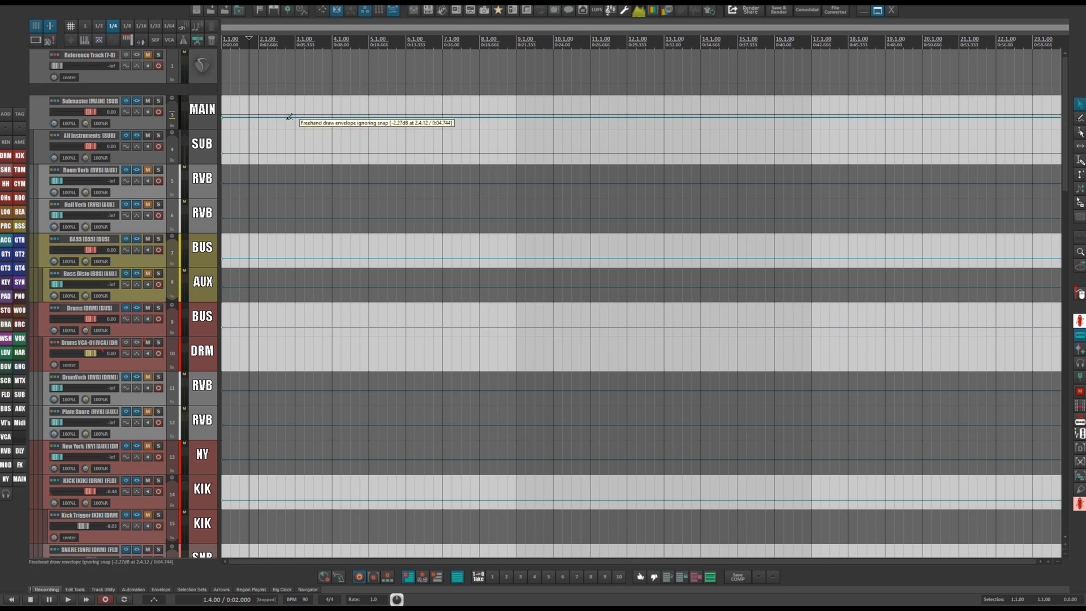
scroll(288, 123, "down", 4)
scroll(287, 123, "down", 1)
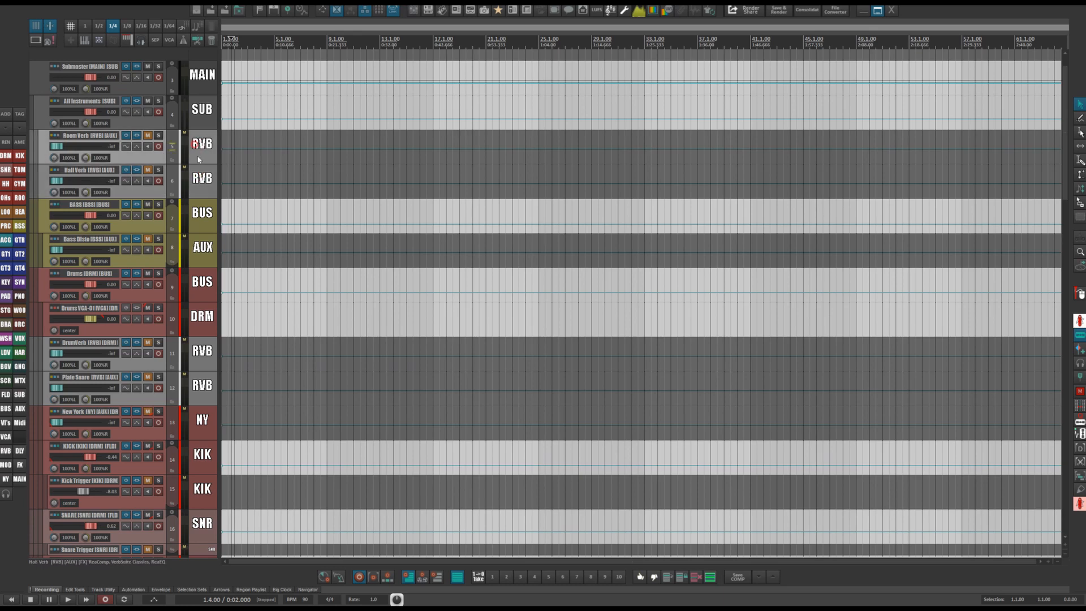
Open the Room Verb track's FX chain and inspect its ReaComp, Room Verb and ReaEQ plugins.
left_click(136, 135)
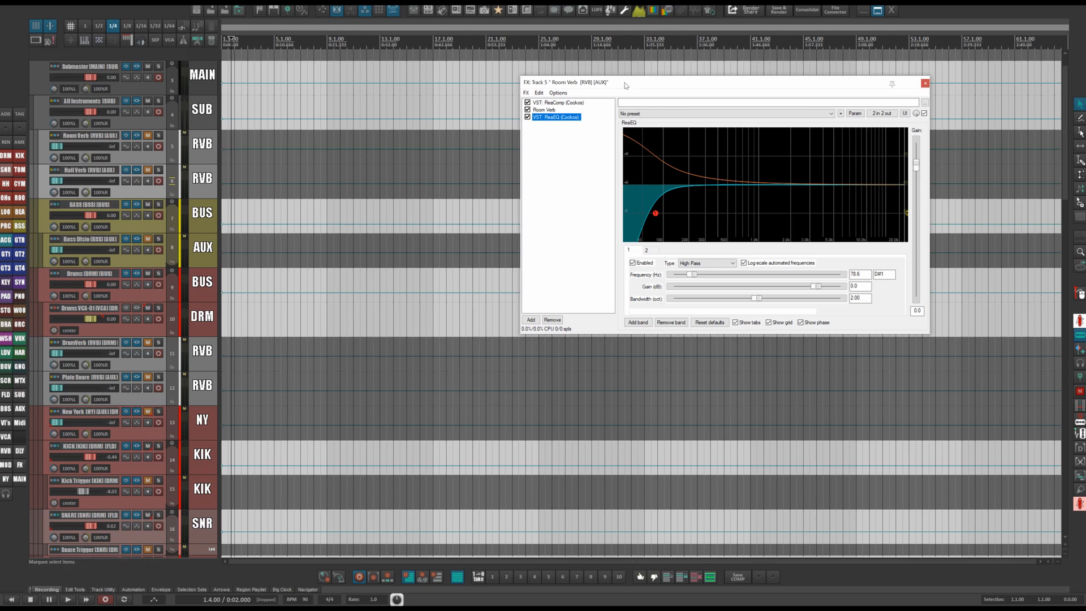
left_click_drag(624, 82, 525, 82)
left_click(460, 99)
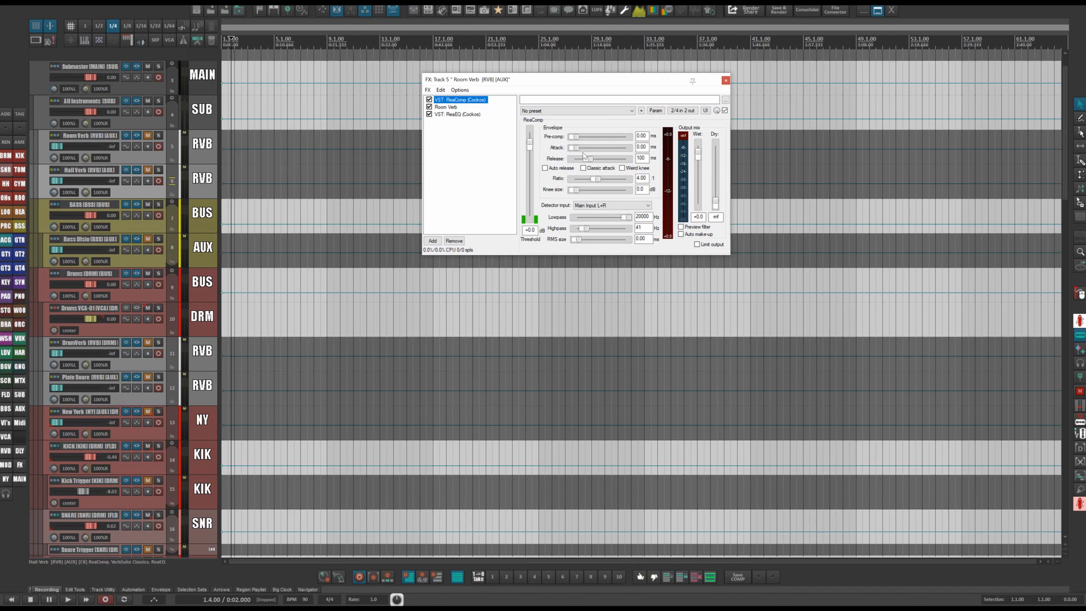
left_click_drag(527, 146, 527, 171)
left_click(445, 106)
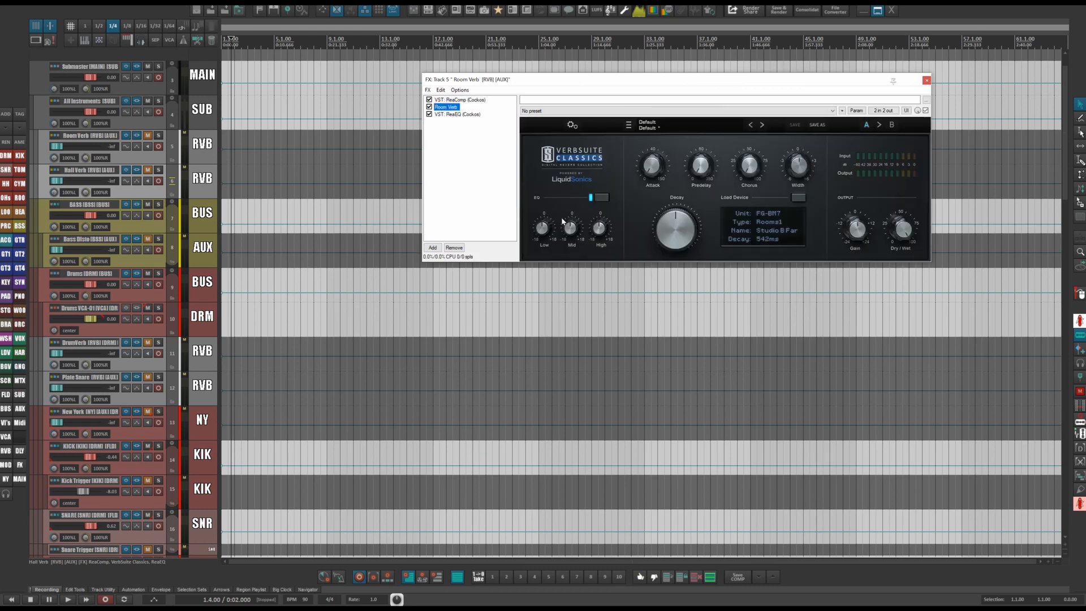
left_click_drag(748, 80, 577, 83)
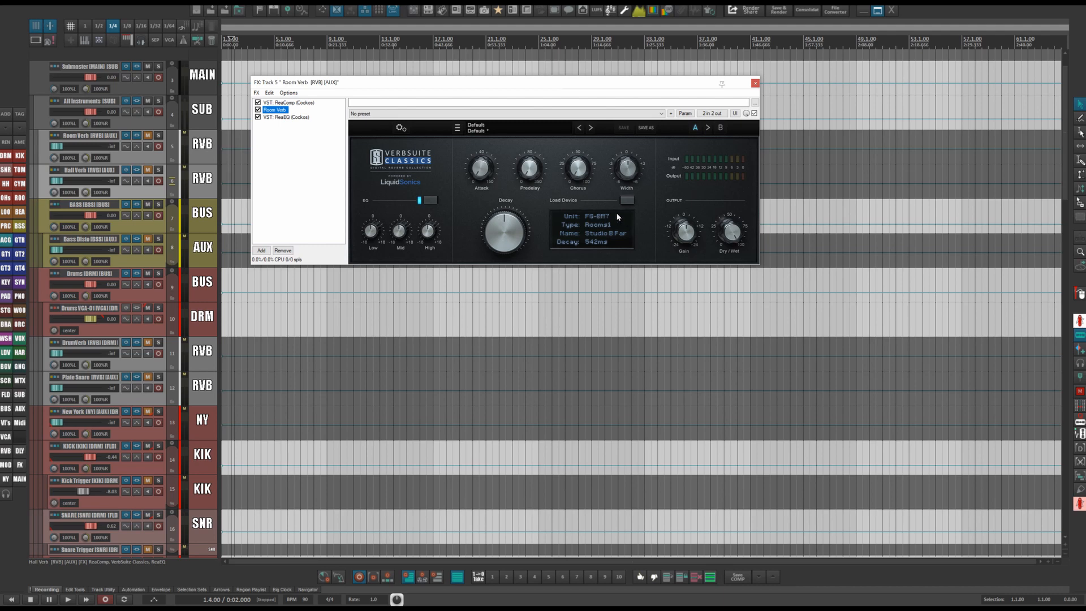
left_click_drag(503, 82, 571, 60)
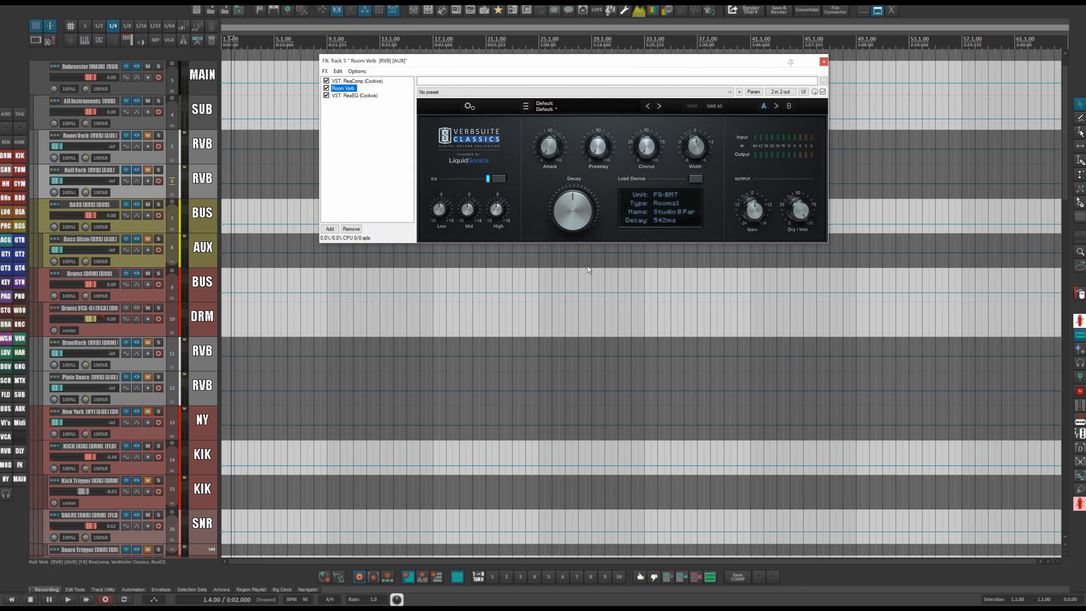
left_click(350, 96)
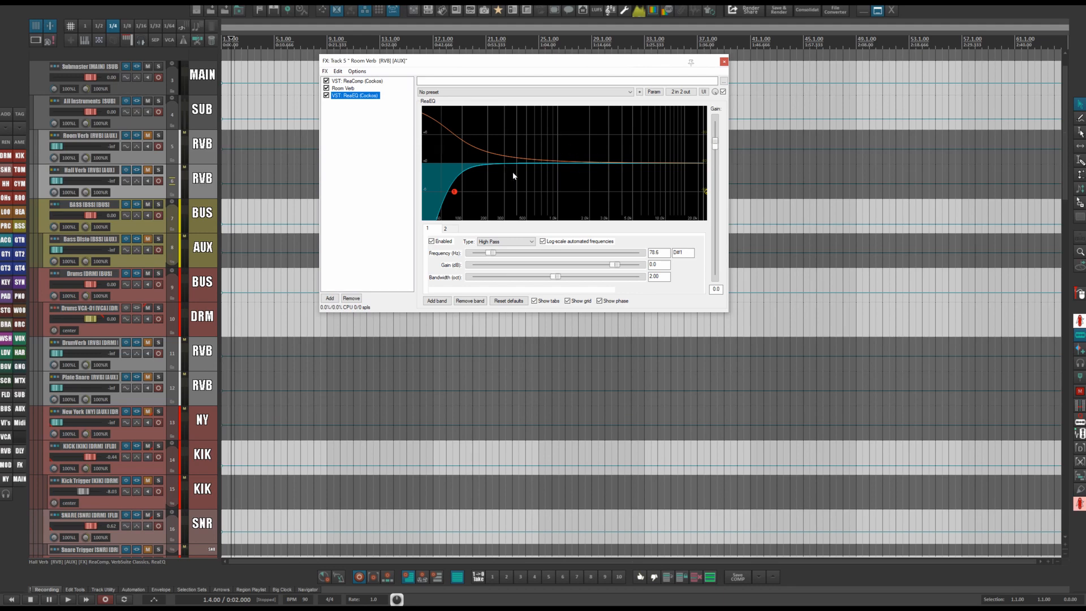
left_click(724, 61)
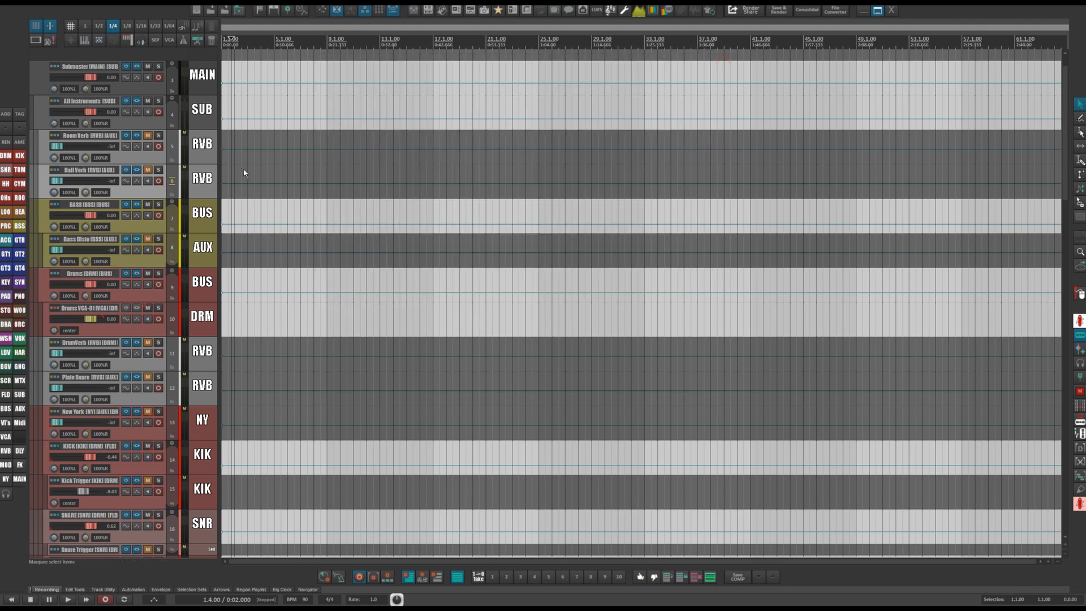
Open the Hall Verb track's FX chain and inspect its compressor, VerbSuite Classics and ReaEQ plugins.
left_click(134, 169)
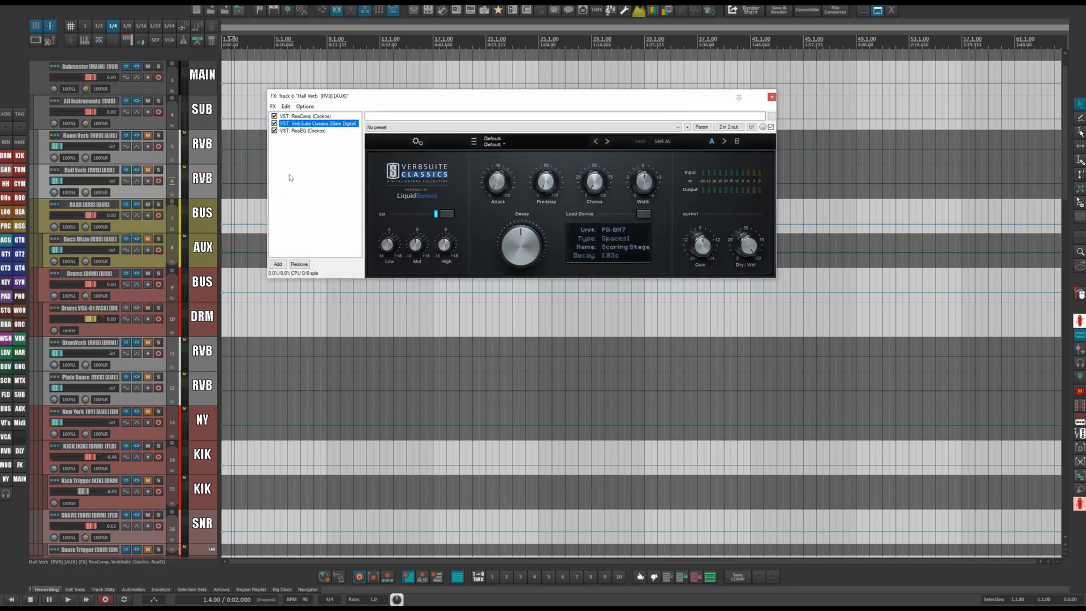
left_click(311, 116)
left_click(309, 123)
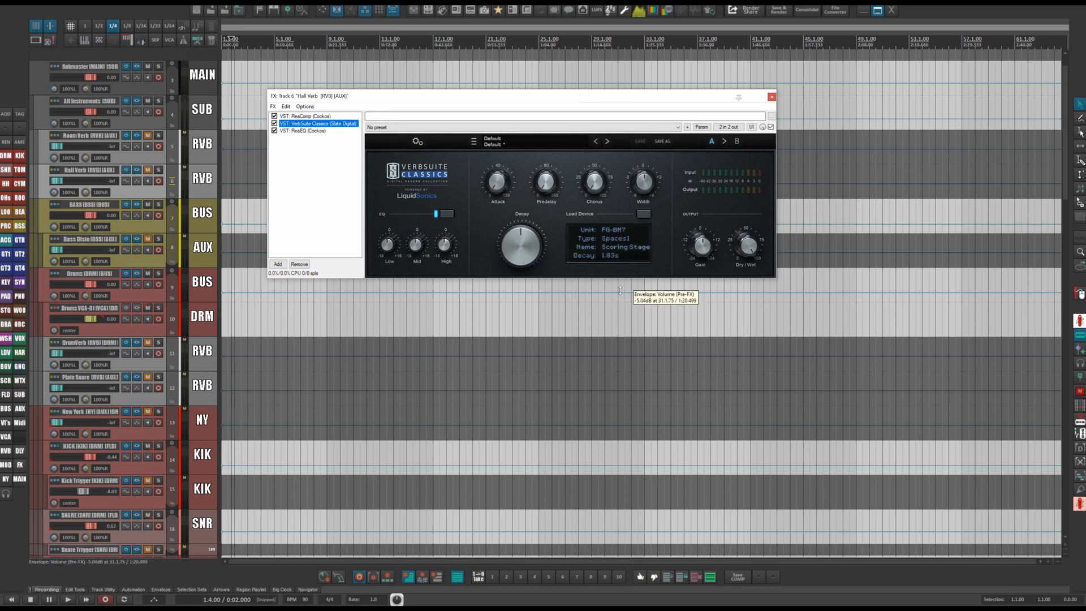
left_click(301, 131)
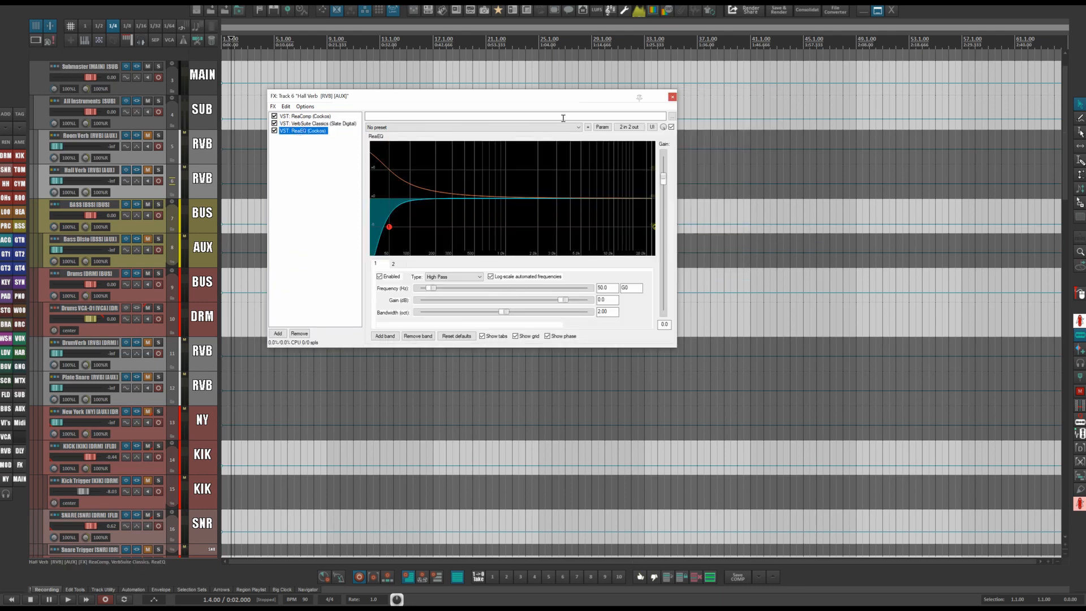
left_click(672, 97)
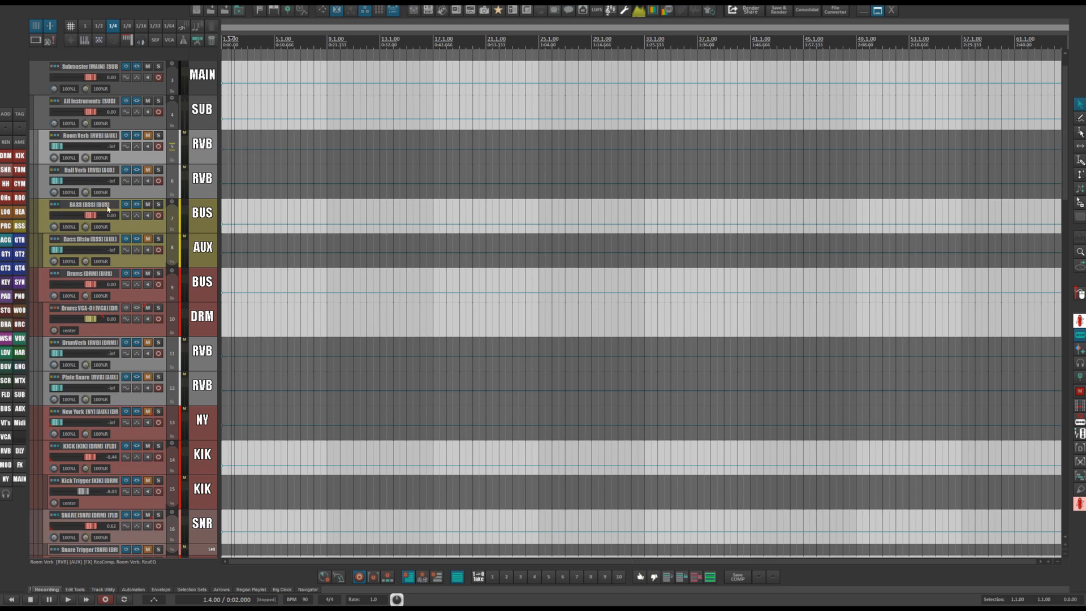
Inspect the routing windows of the Room Verb and Hall Verb tracks, reviewing their receives.
left_click(55, 137)
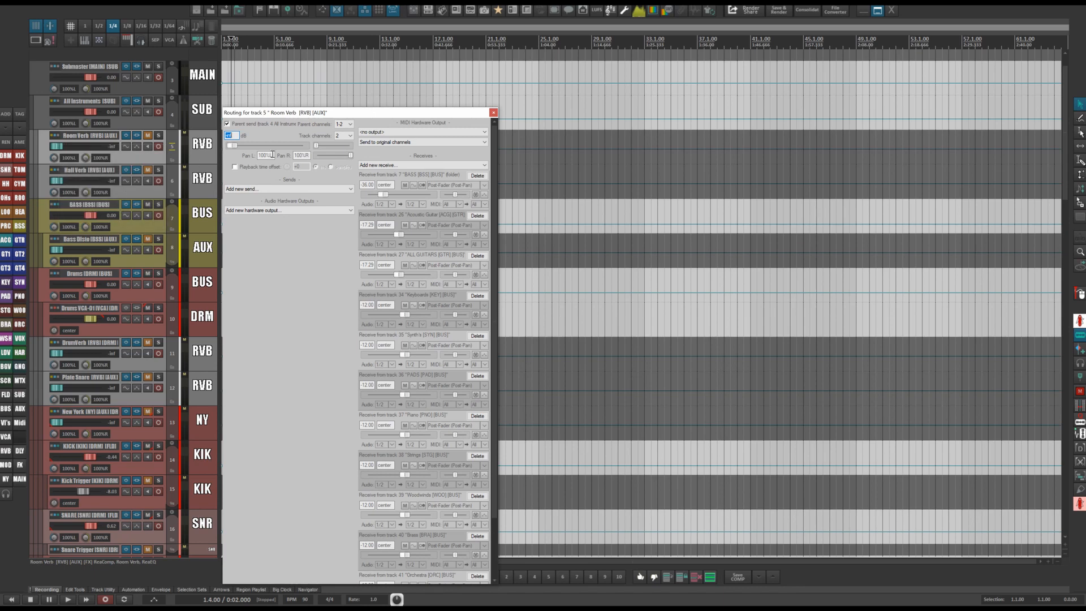
left_click_drag(385, 115, 569, 49)
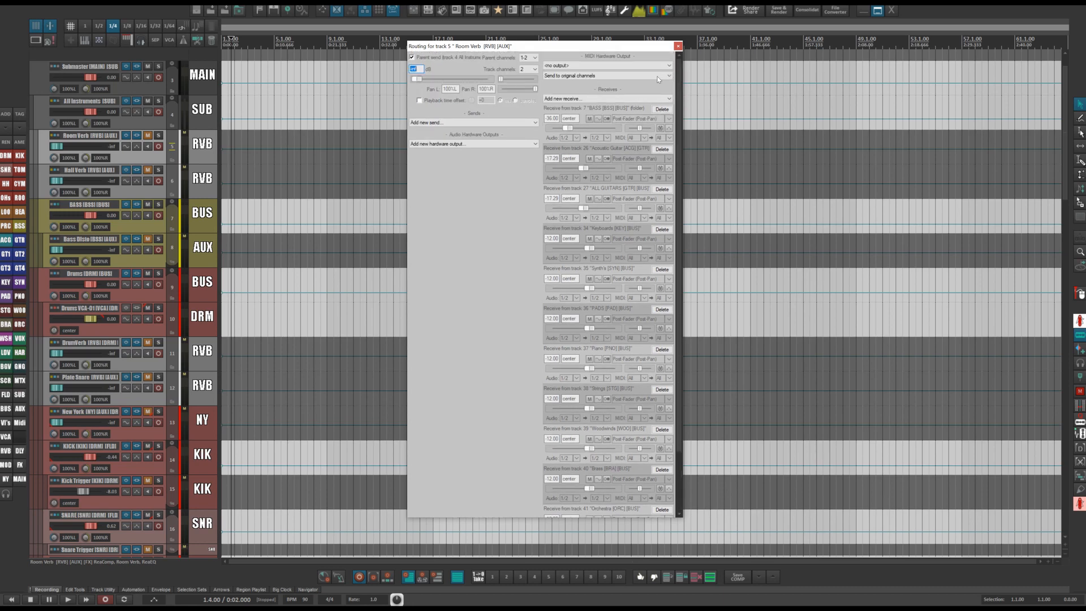
left_click(678, 46)
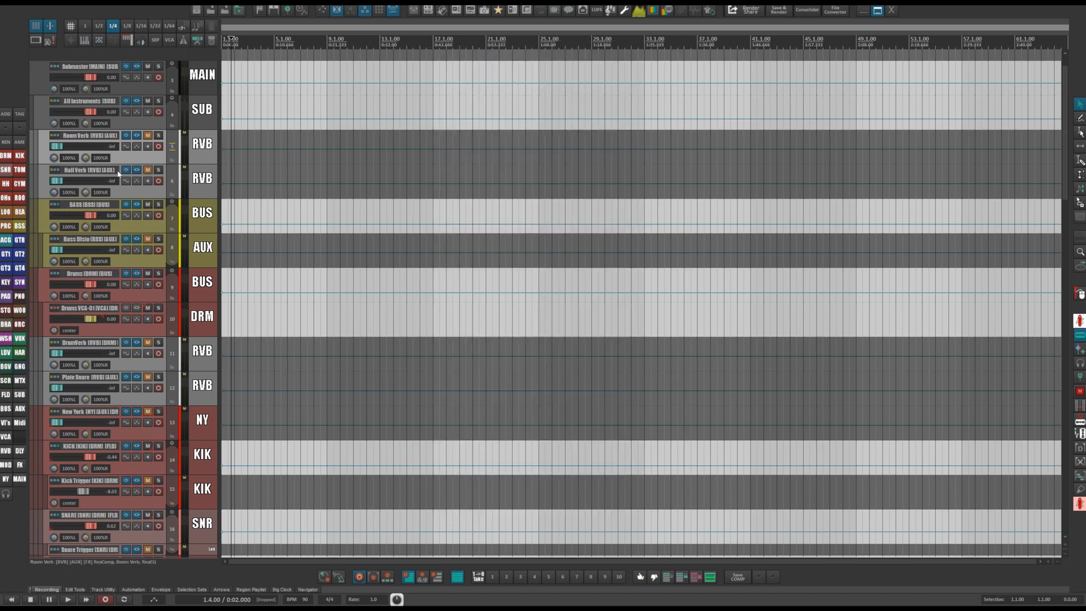
left_click(66, 178)
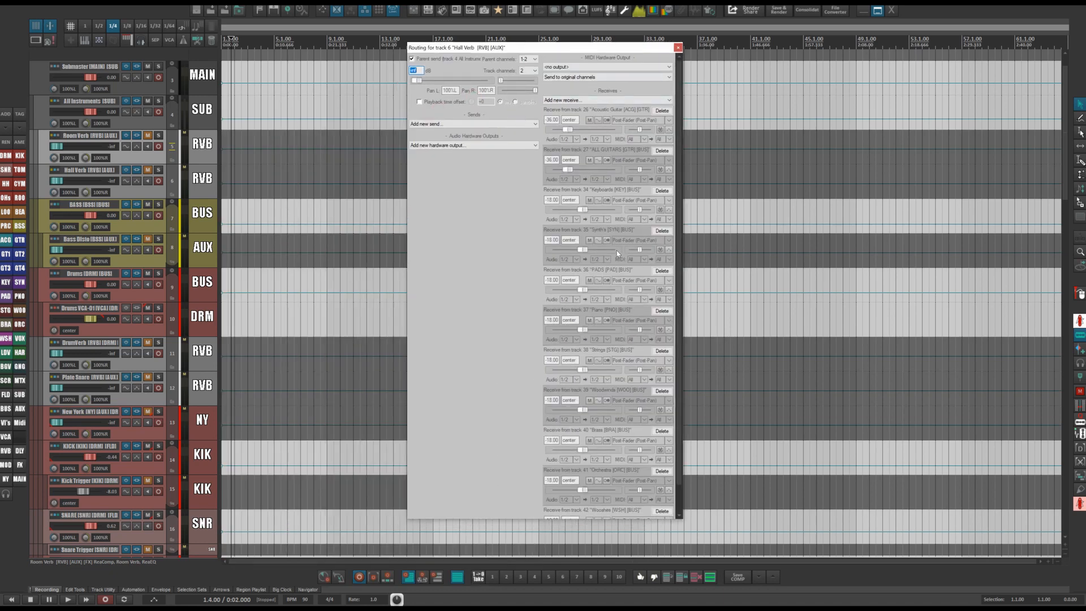
scroll(622, 319, "down", 1)
scroll(592, 269, "up", 1)
left_click(678, 48)
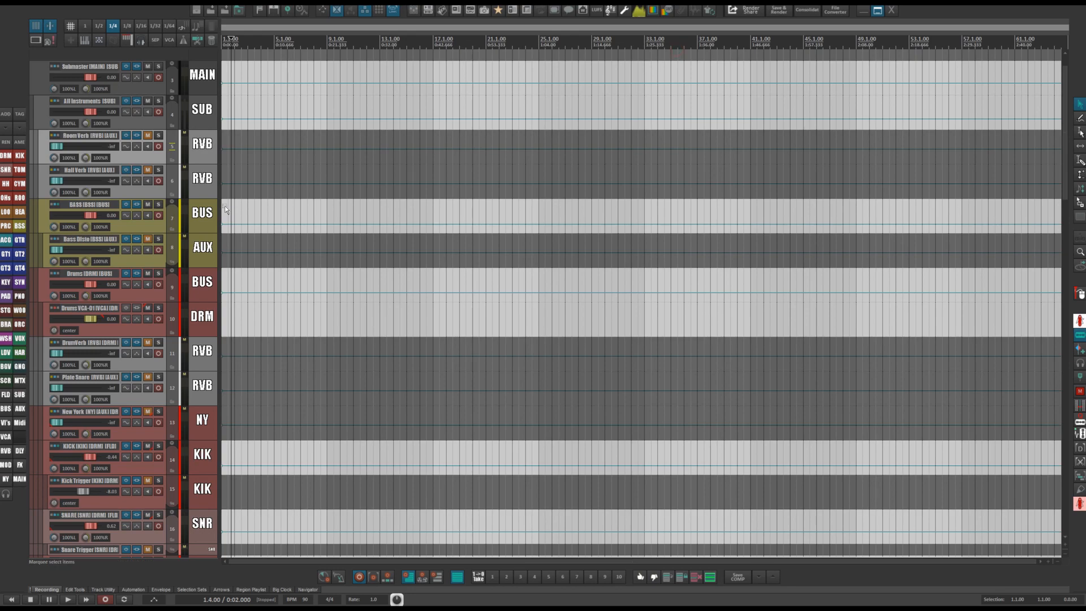
Scroll down to the drum reverbs and inspect the DrumVerb track's FX chain plugins.
scroll(225, 205, "down", 4)
scroll(217, 231, "up", 3)
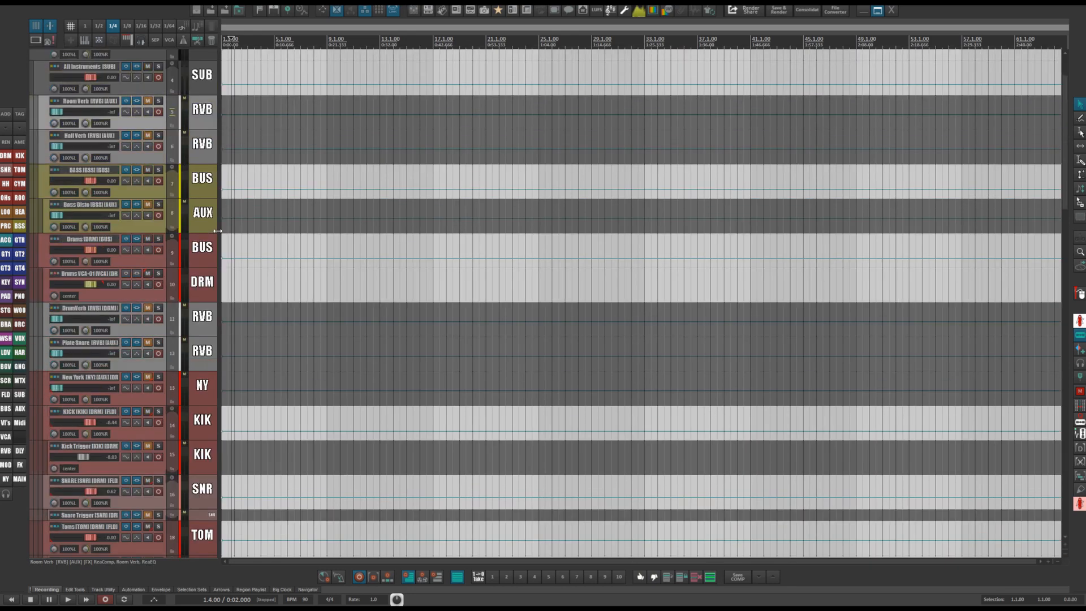
scroll(218, 230, "down", 3)
left_click(204, 224)
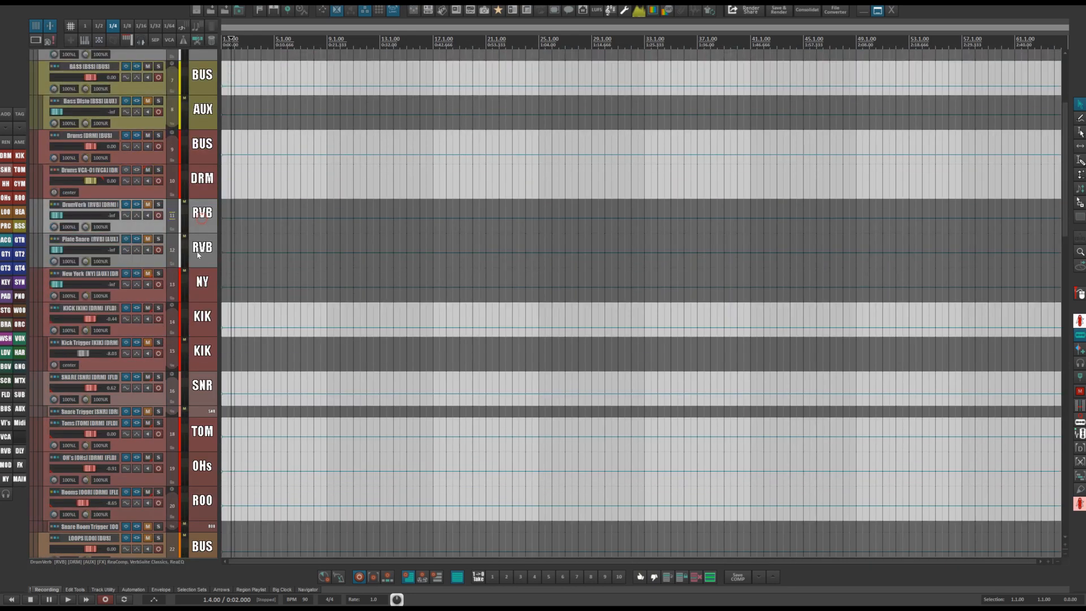
left_click(195, 247)
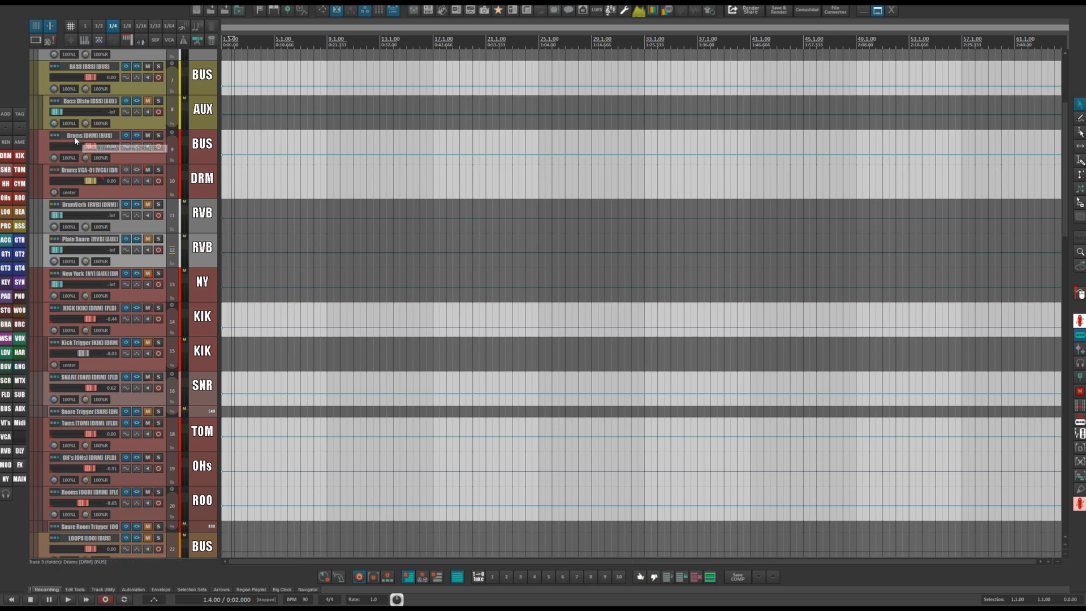
left_click(193, 211)
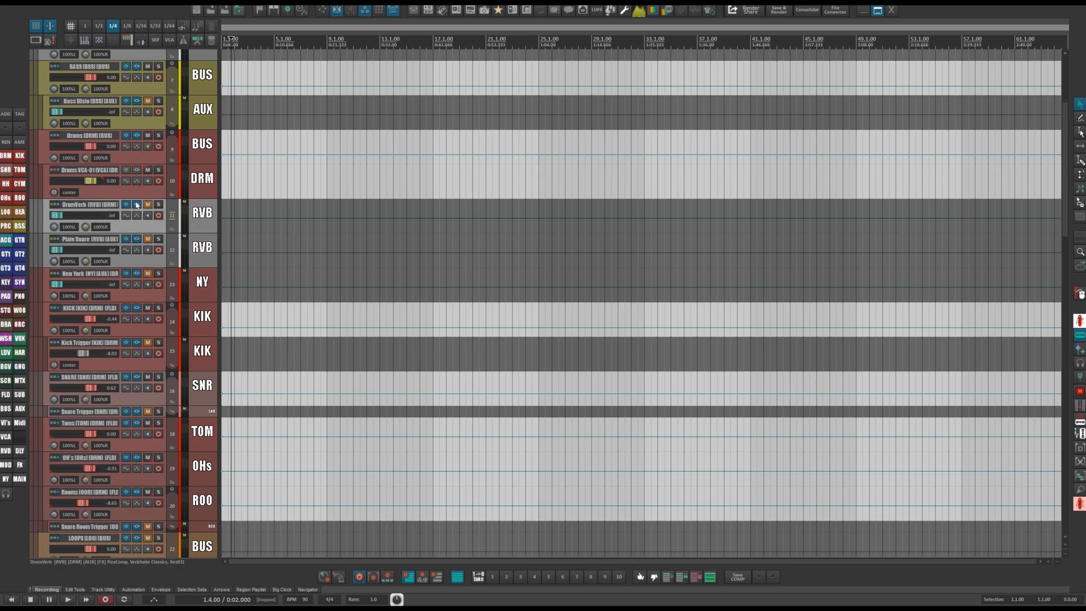
left_click(137, 205)
left_click(309, 106)
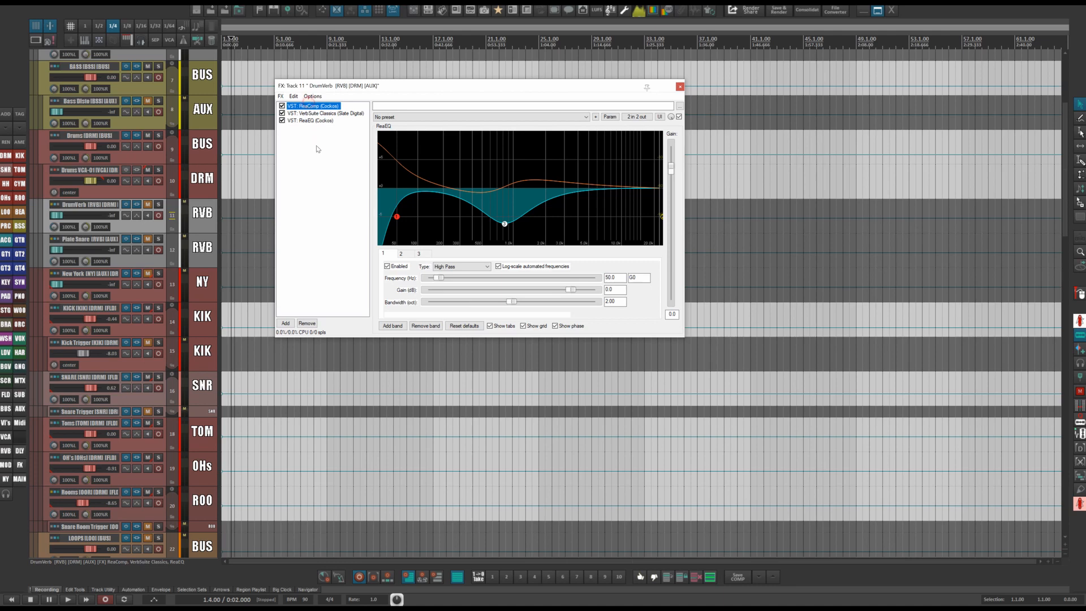
left_click(313, 113)
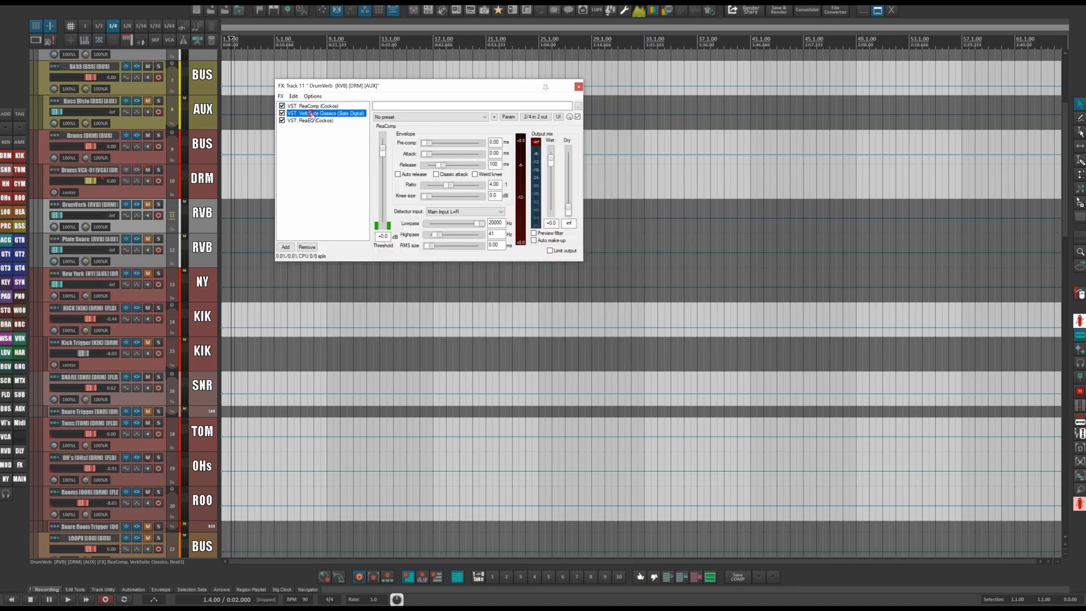
left_click(310, 121)
left_click(310, 113)
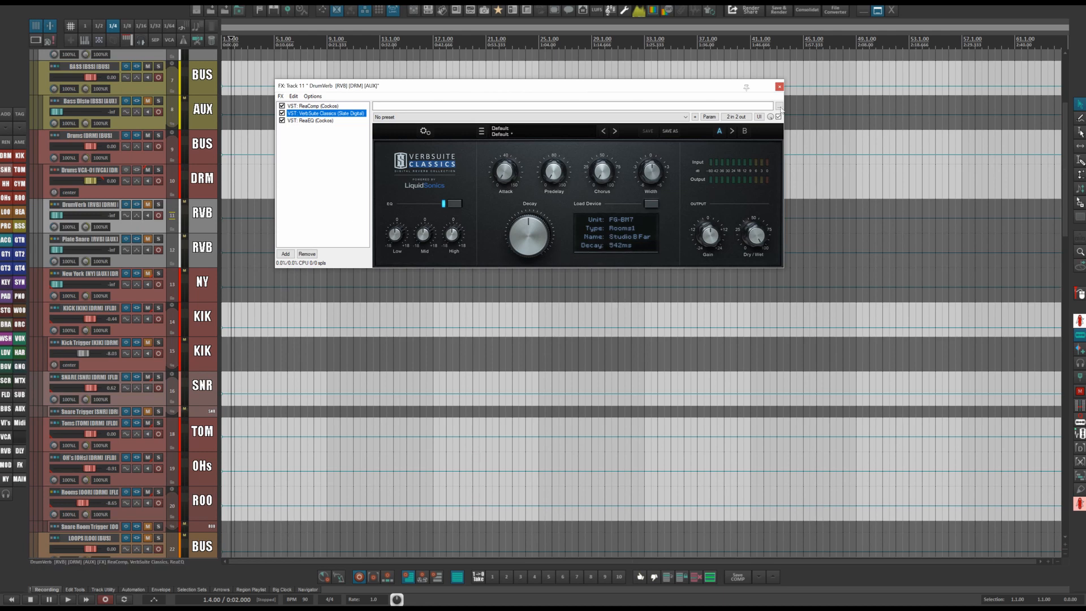
left_click(779, 87)
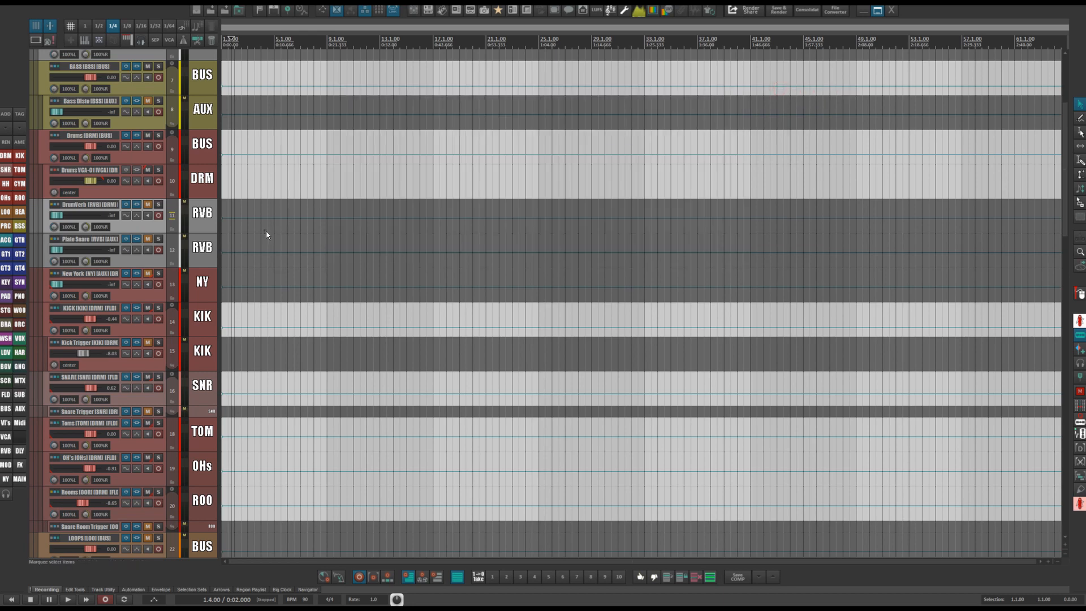
Open the Plate Snare track's FX chain and inspect its ReaComp, Lustrous Plates and ReaEQ plugins.
left_click(136, 240)
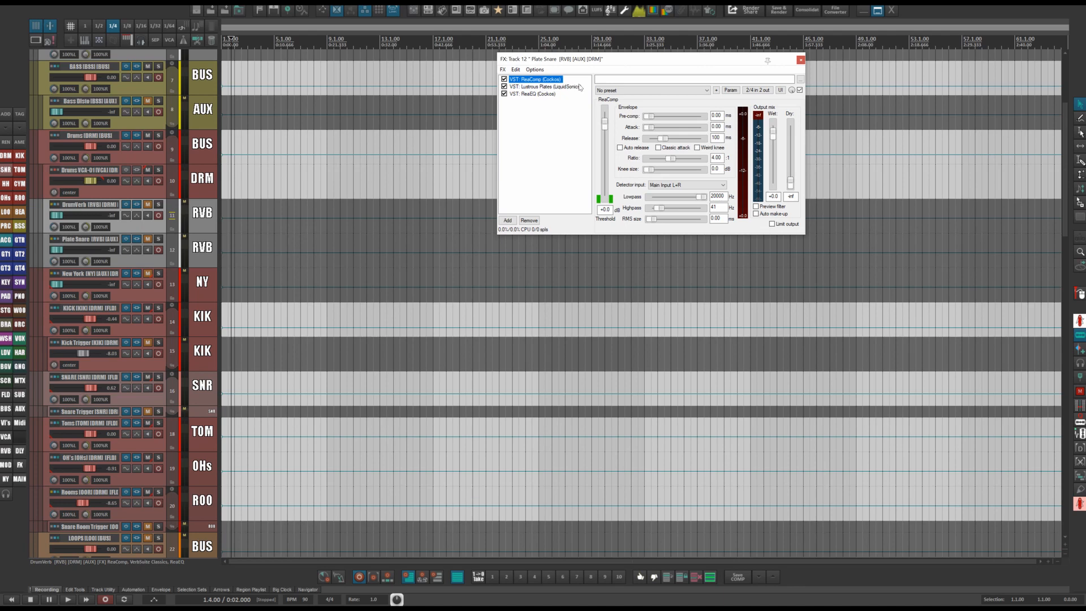
left_click(532, 87)
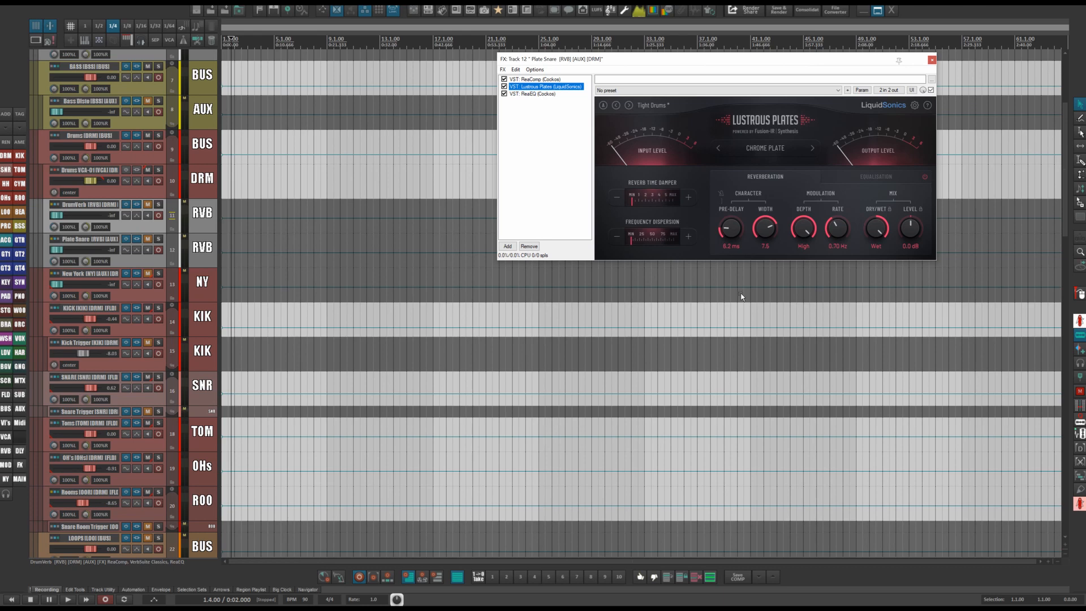
left_click(533, 94)
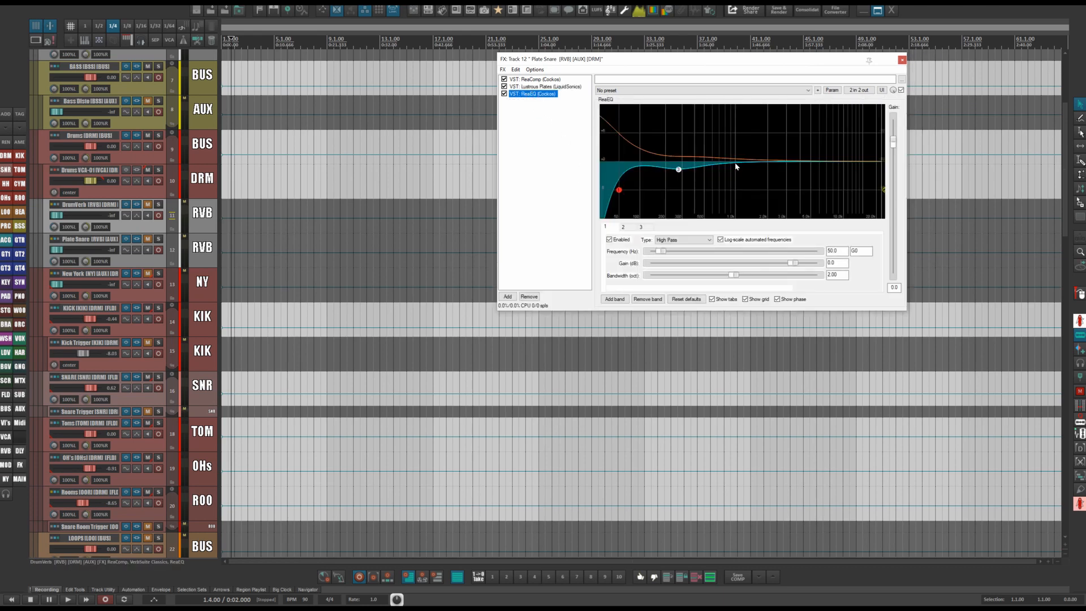
left_click(901, 60)
Scroll down to the vocal section and inspect the RoomvoxVerb track's FX chain.
scroll(288, 273, "down", 5)
scroll(271, 271, "down", 5)
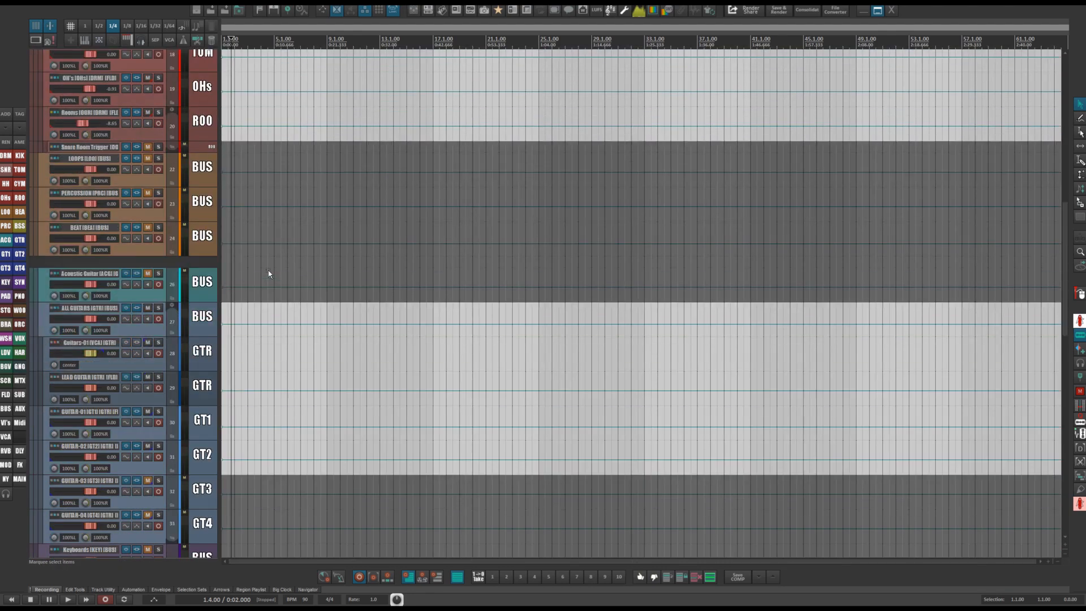
scroll(268, 274, "down", 20)
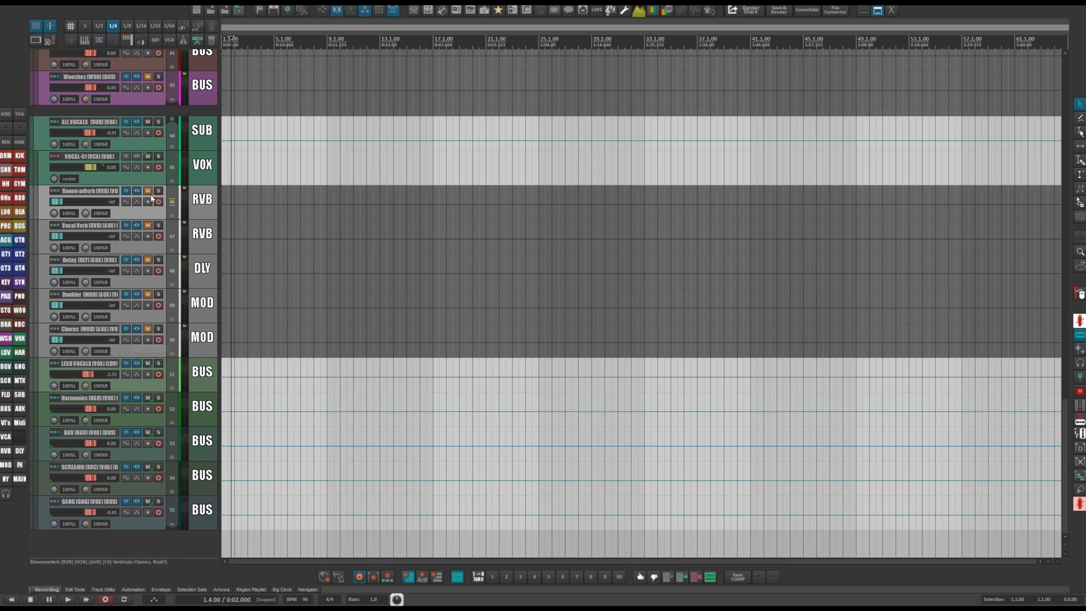
left_click(137, 191)
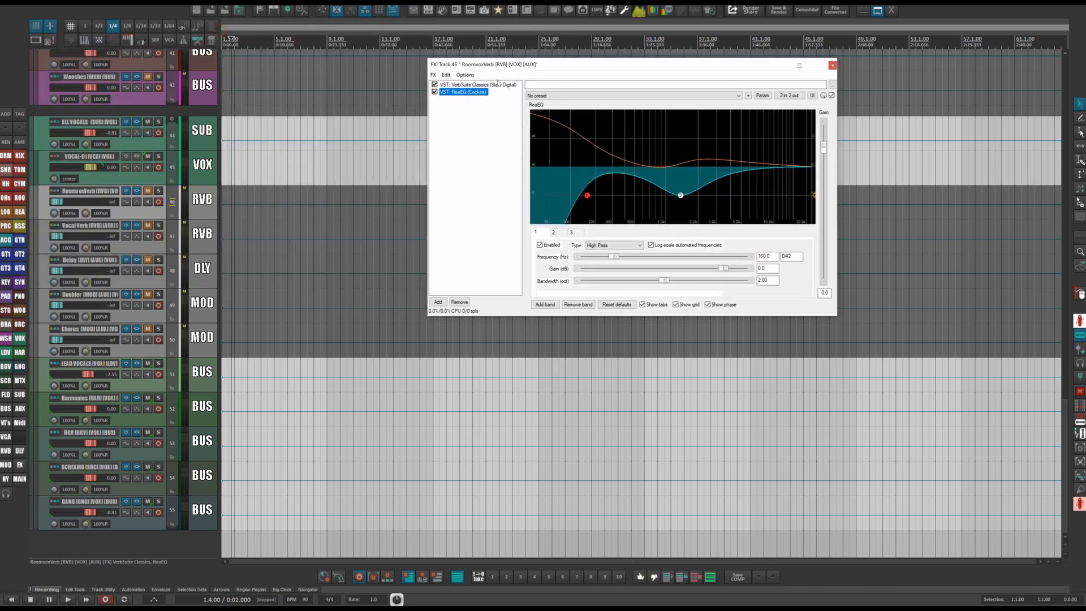
left_click(467, 85)
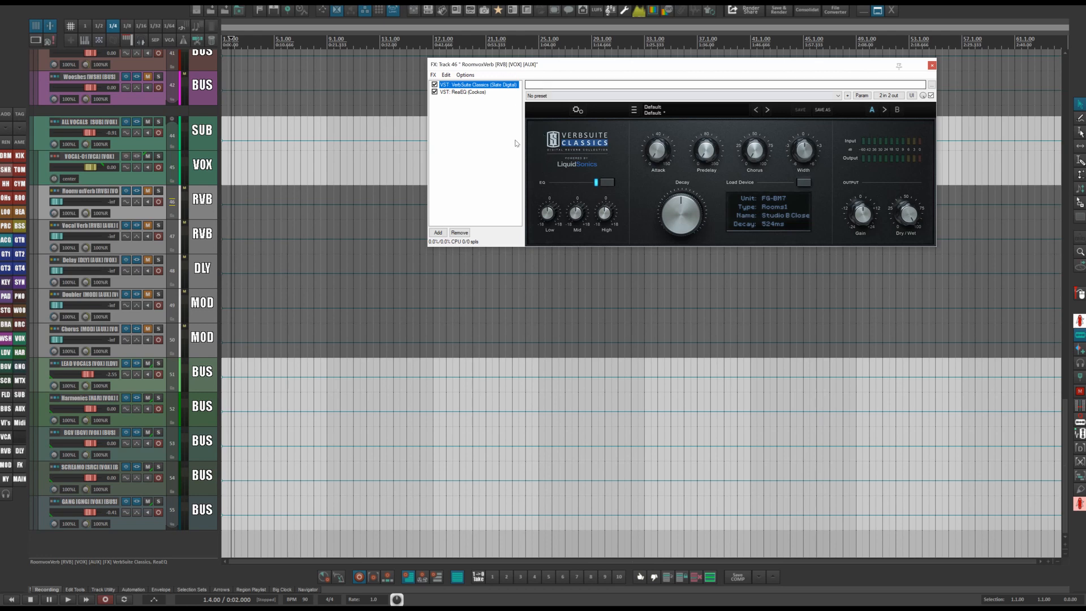
left_click(464, 92)
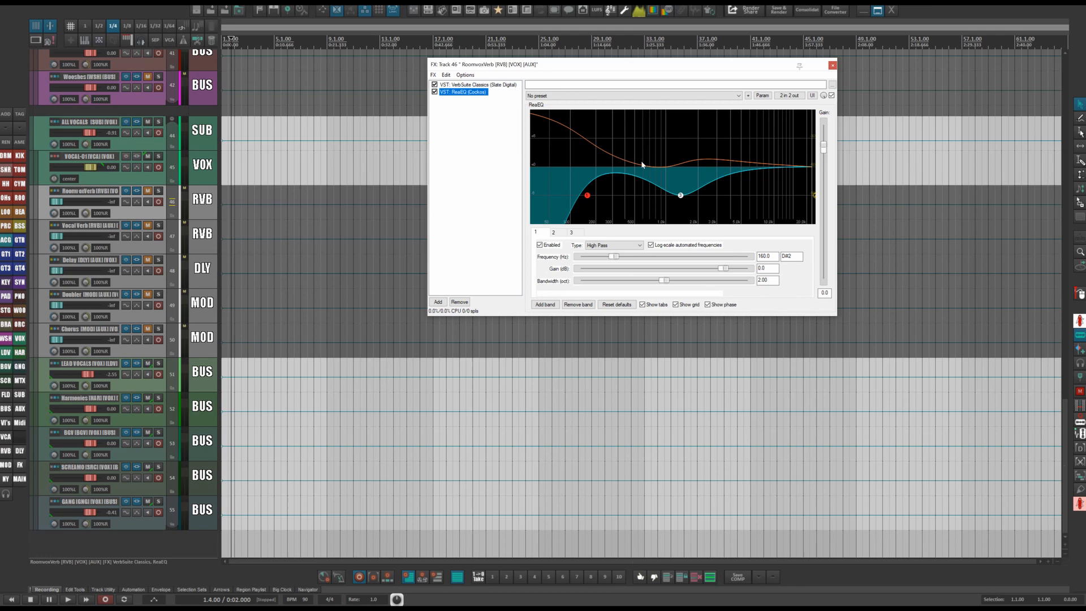
left_click(832, 65)
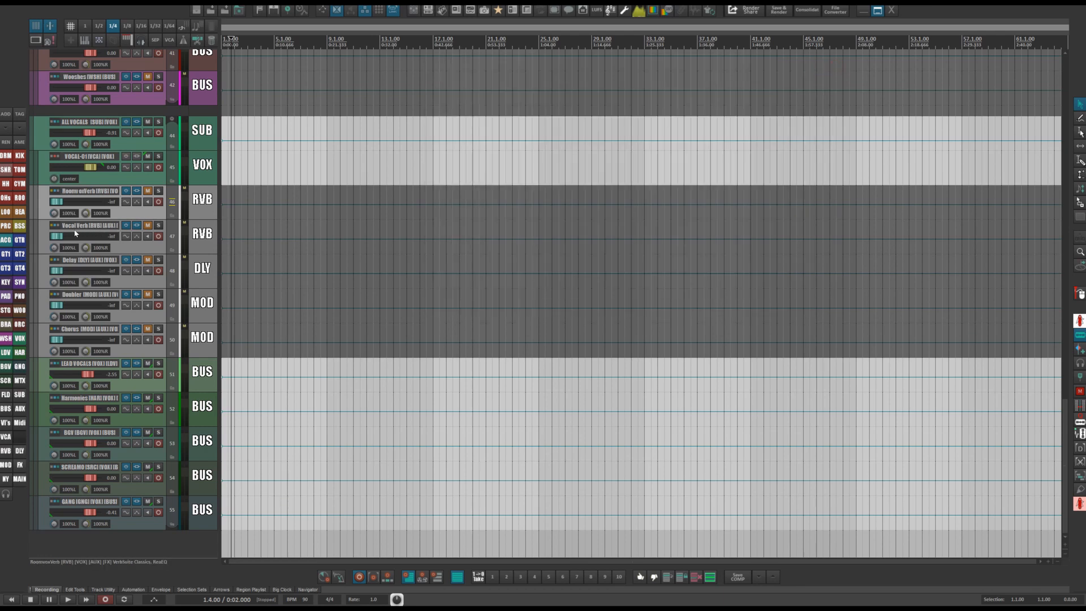
Inspect the RoomvoxVerb track's routing window and its receives from the vocal buses.
left_click(54, 192)
left_click_drag(423, 194, 512, 118)
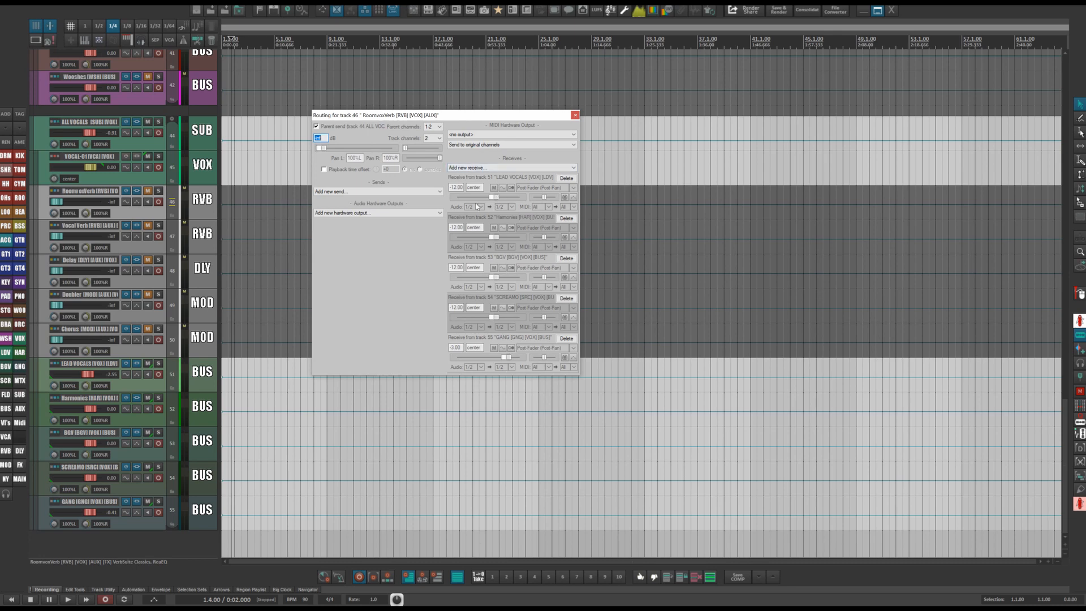
left_click(574, 116)
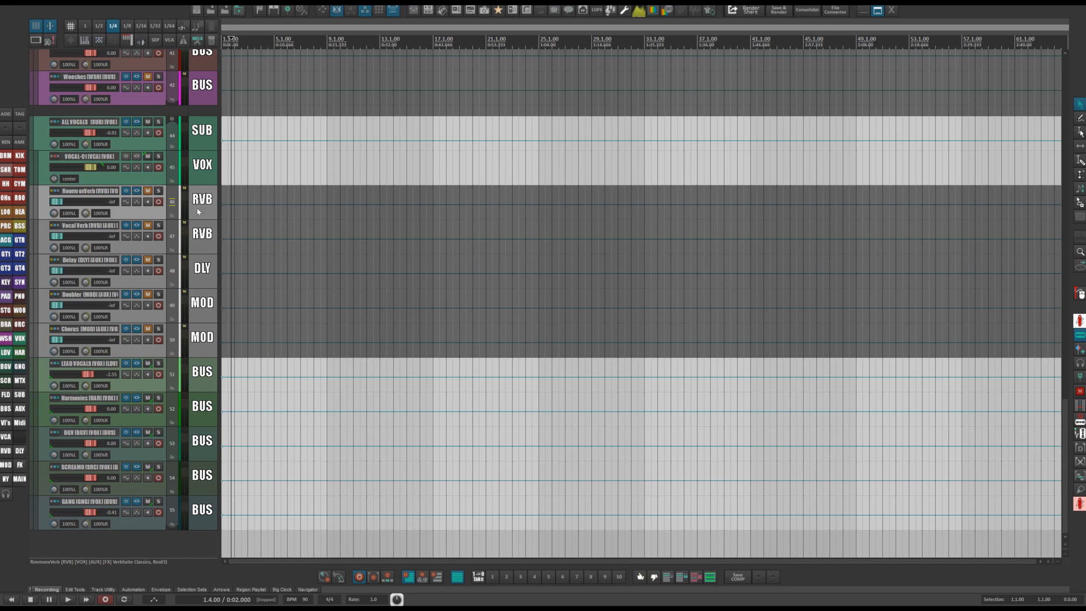
Open the Vocal Verb track's FX chain and inspect its VerbSuite Classics plugin settings.
left_click(208, 225)
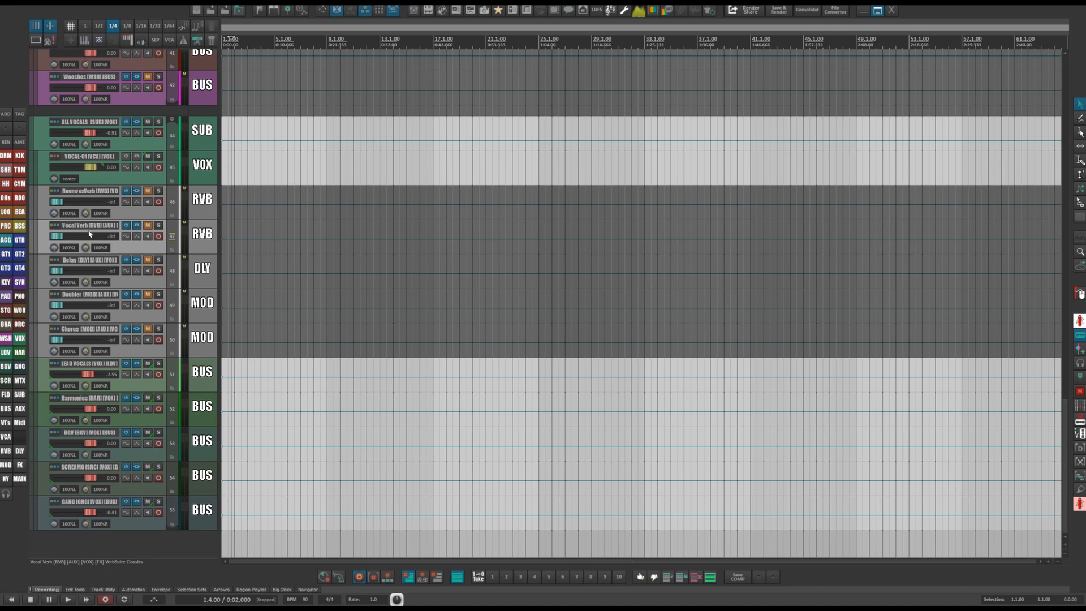
left_click(138, 225)
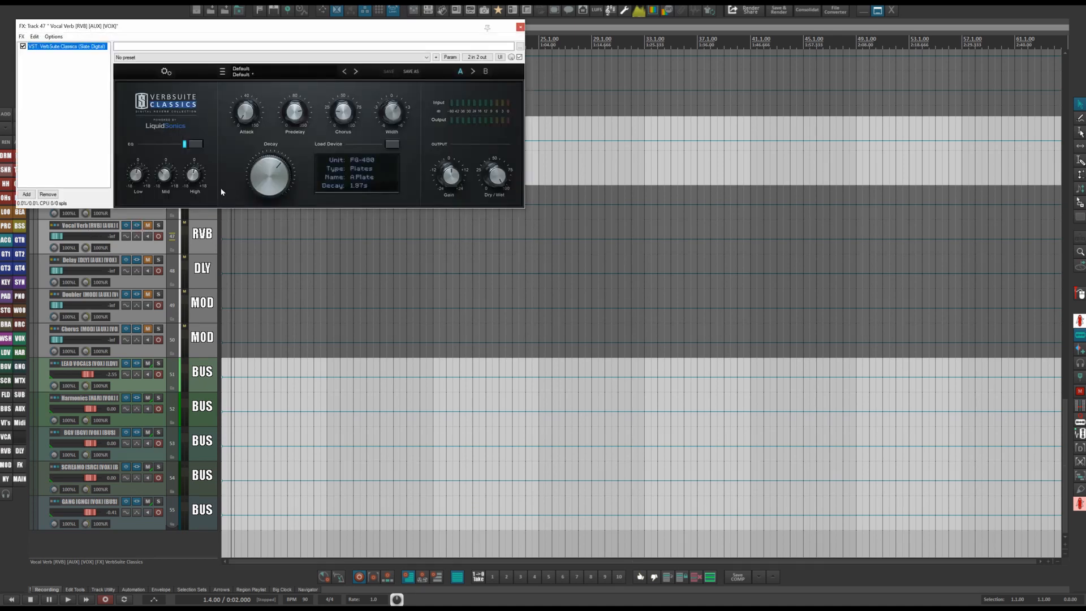
left_click_drag(317, 28, 605, 51)
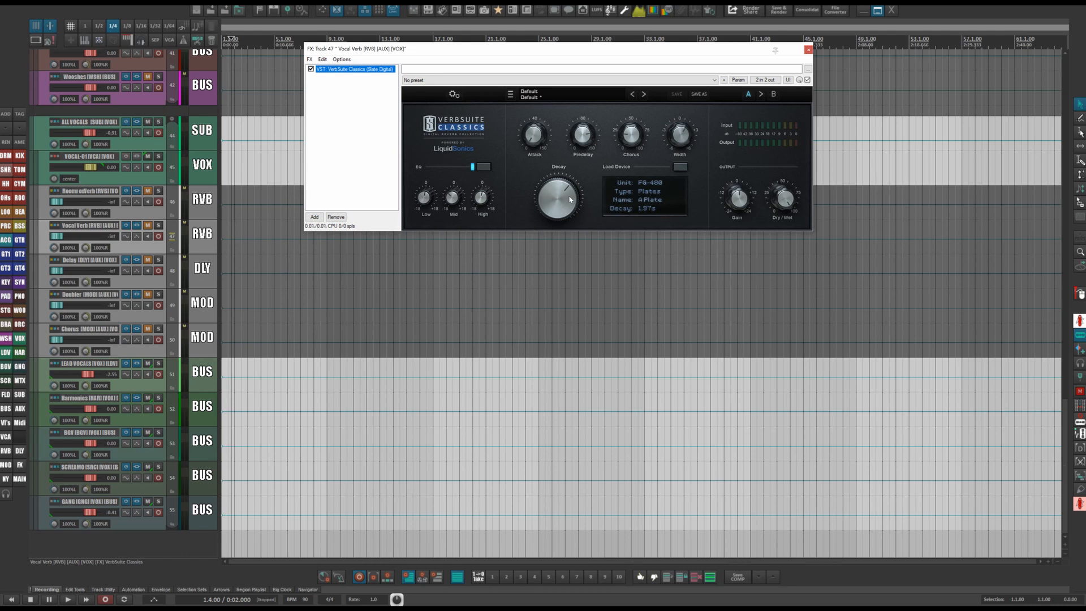
mouse_move(570, 199)
left_click(582, 145)
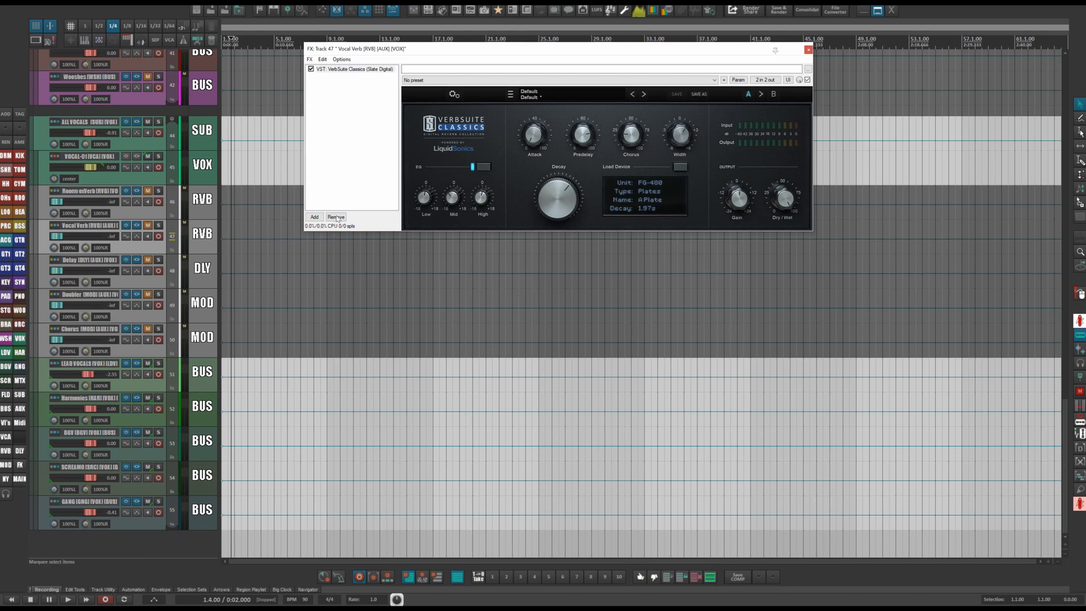
Add a Cockos ReaDelay plugin to the Vocal Verb FX chain, then remove it and close the chain.
left_click(314, 217)
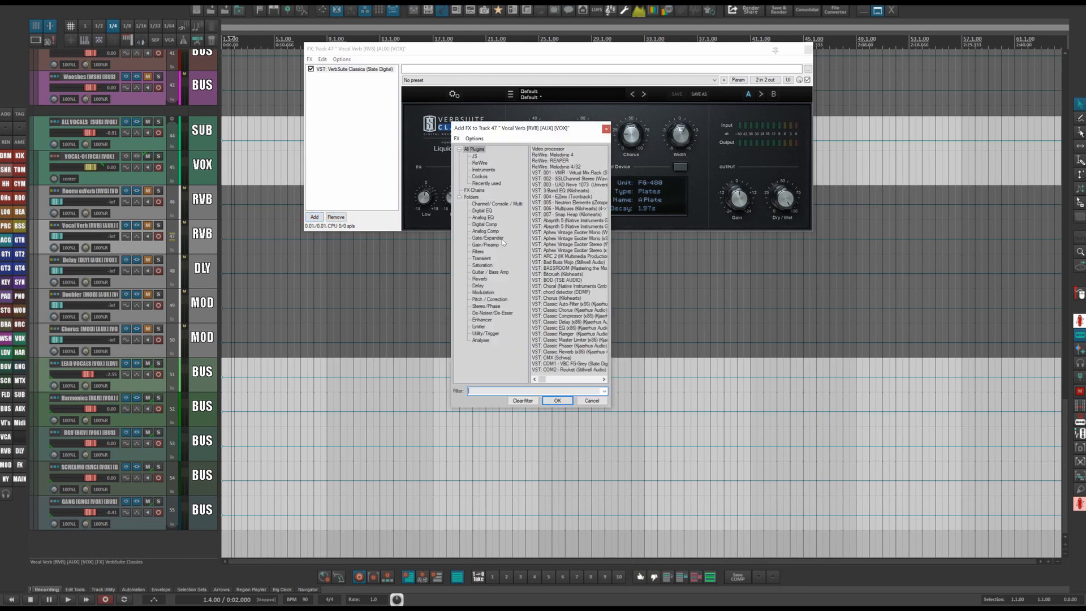
left_click(487, 177)
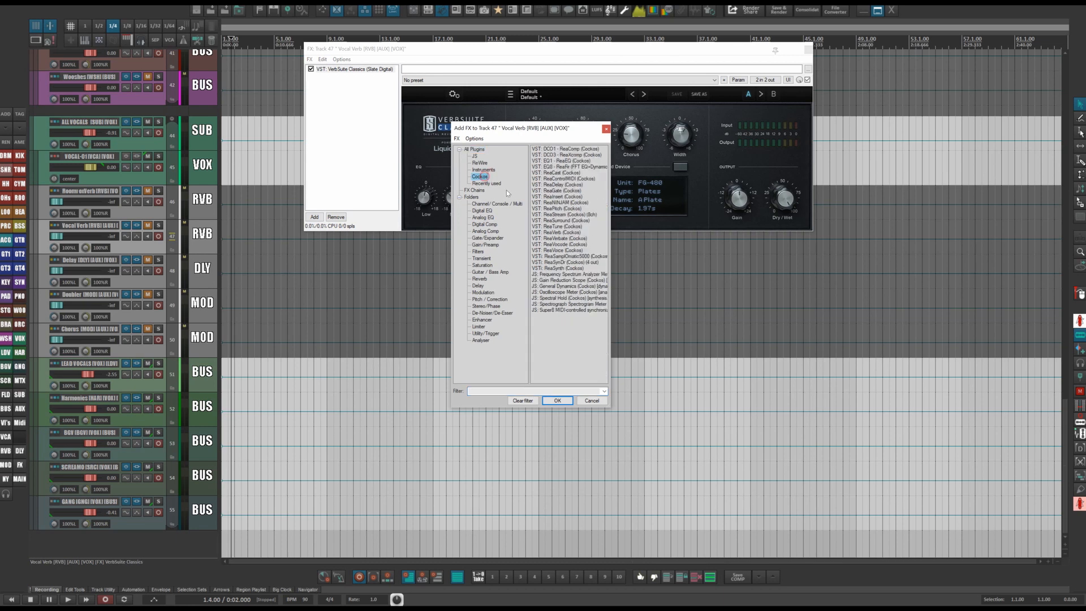
double_click(552, 185)
left_click_drag(344, 112, 345, 195)
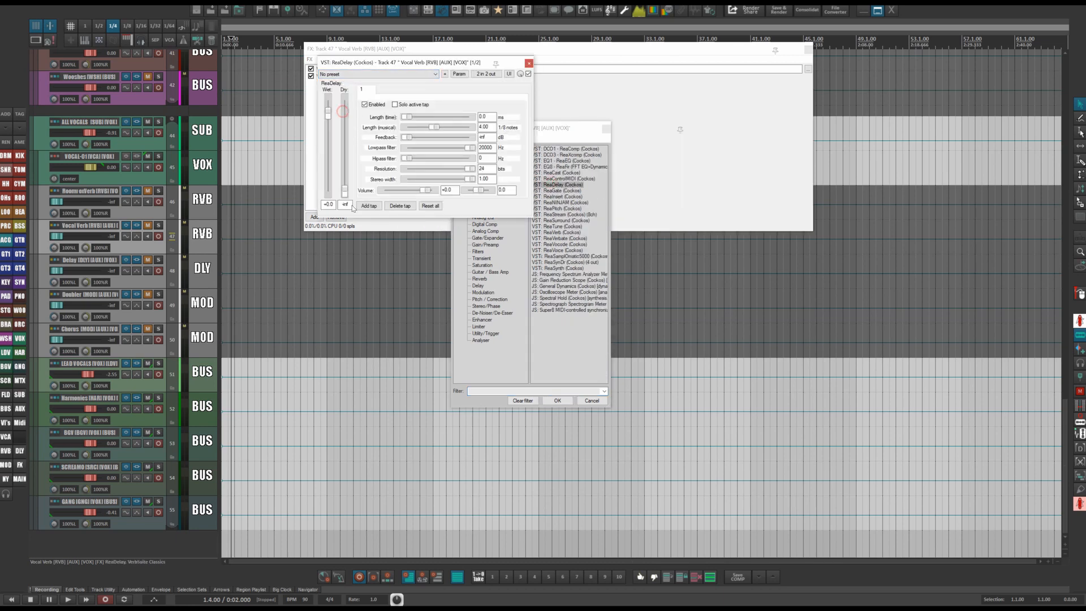
mouse_move(434, 126)
left_mouse_down()
mouse_move(403, 127)
mouse_move(436, 121)
left_mouse_up()
left_click(529, 62)
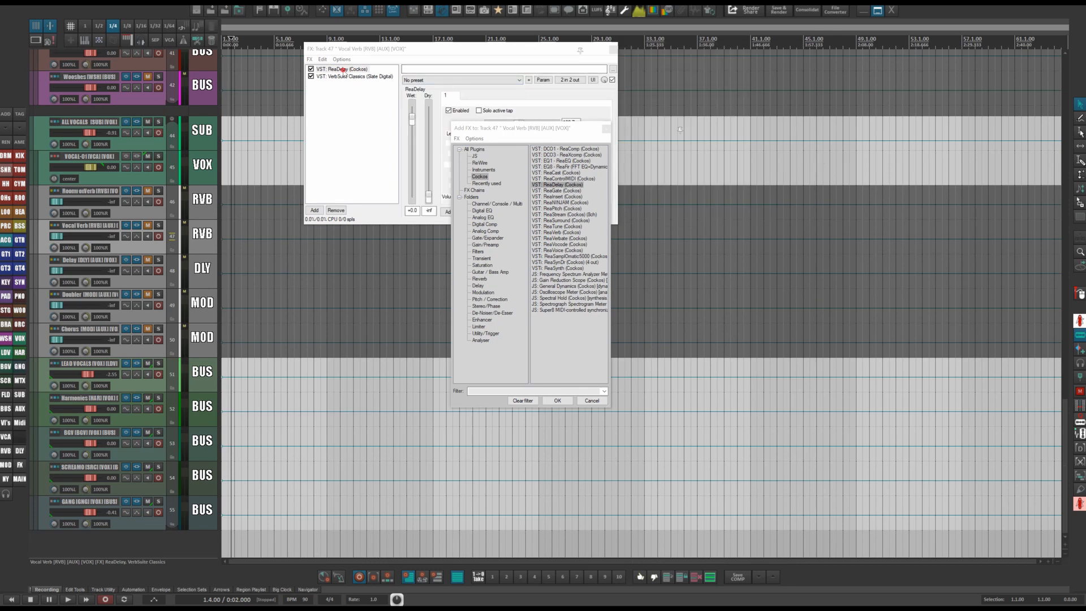
left_click(342, 69)
left_click(340, 210)
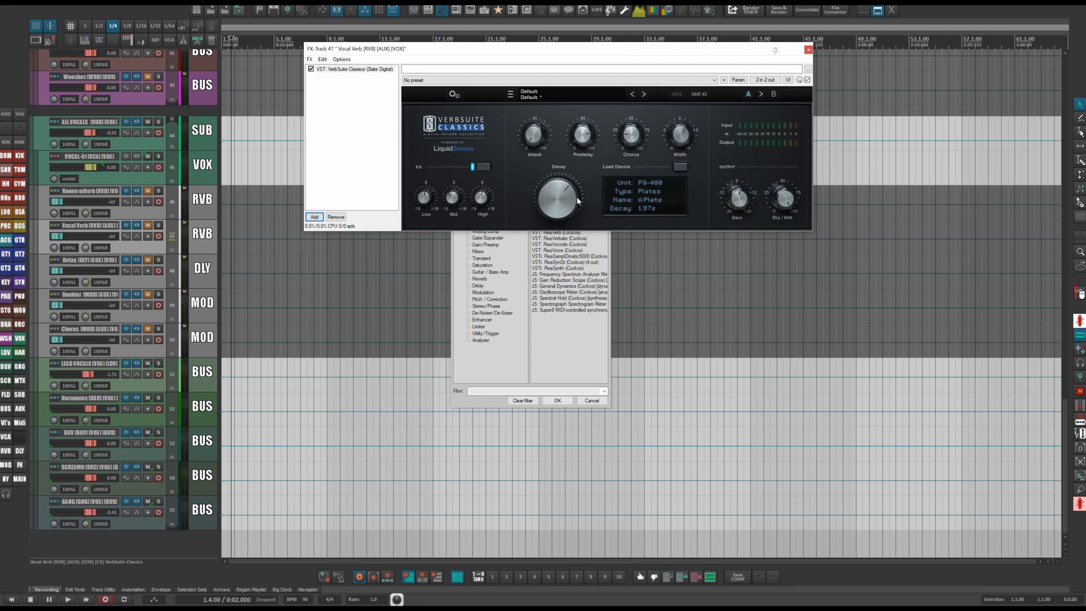
mouse_move(578, 200)
left_click(808, 50)
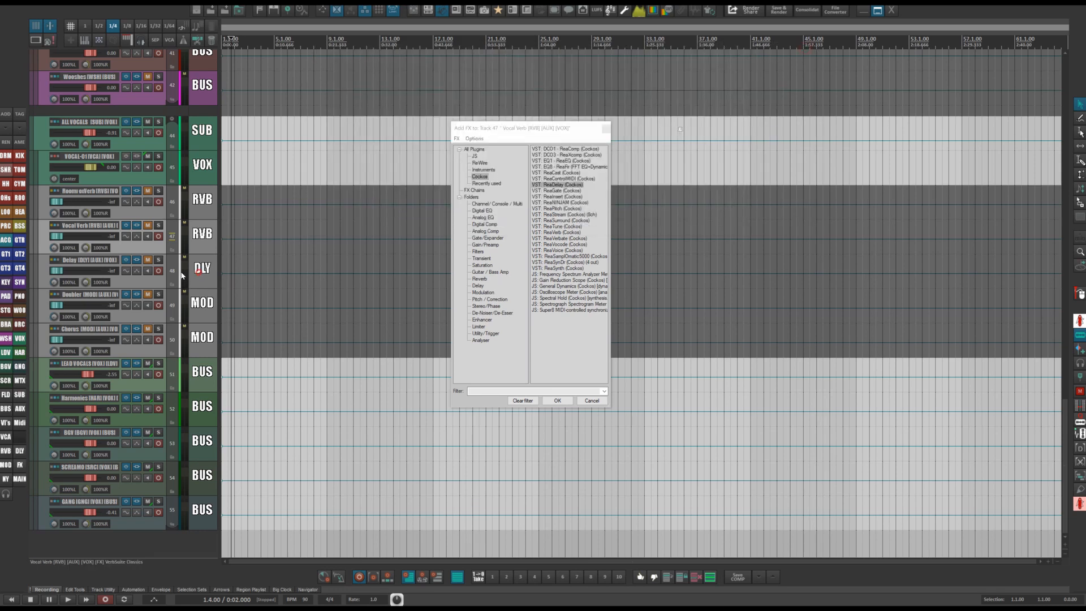
Open the Delay track's FX chain, set a ReaDelay tap's length to 300 ms, and inspect its VerbSuite Classics plugin.
left_click(136, 260)
left_click(597, 129)
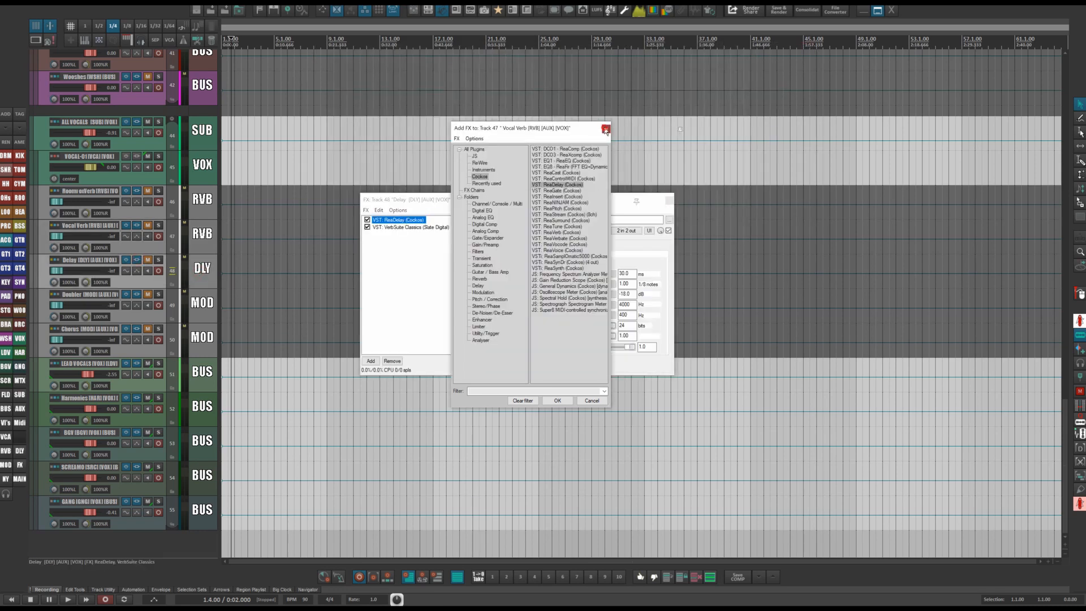
left_click(606, 129)
left_click_drag(529, 199, 538, 107)
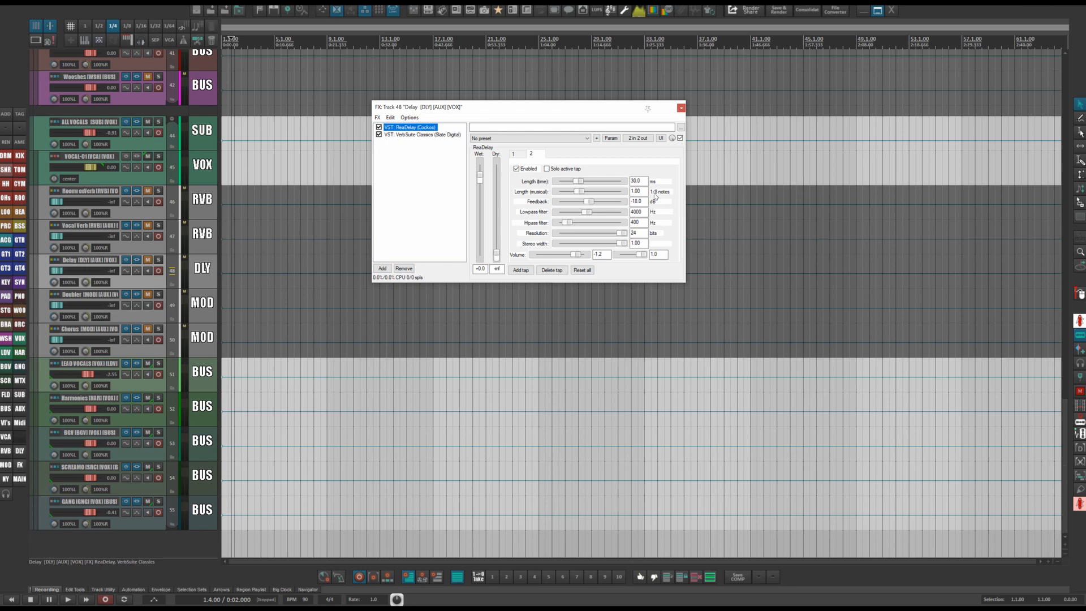
left_click(515, 155)
left_click(531, 155)
double_click(632, 181)
type("300")
left_click(520, 154)
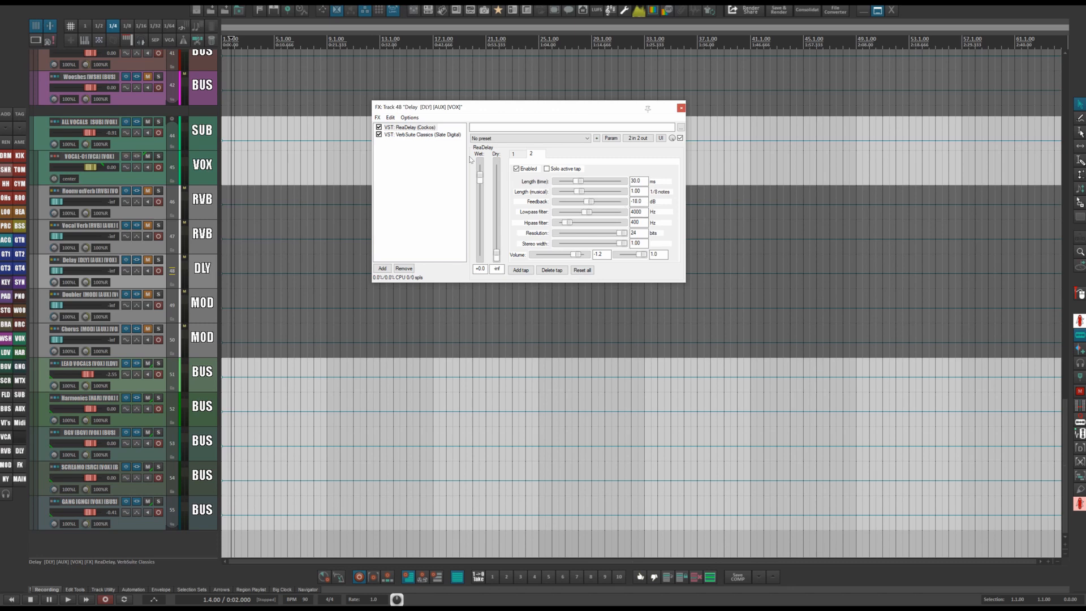
left_click(423, 135)
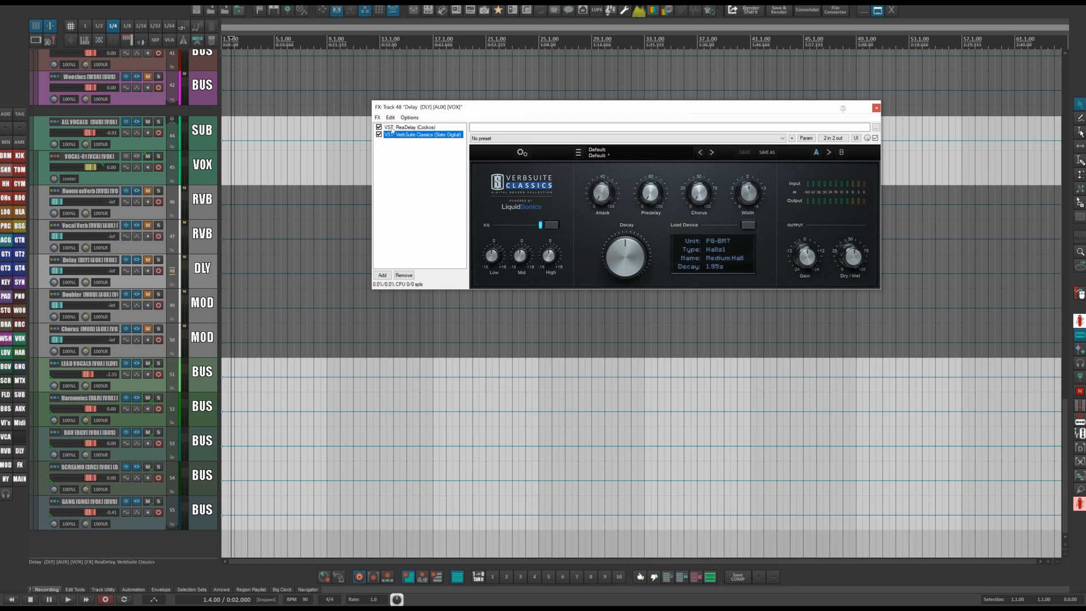
left_click(876, 108)
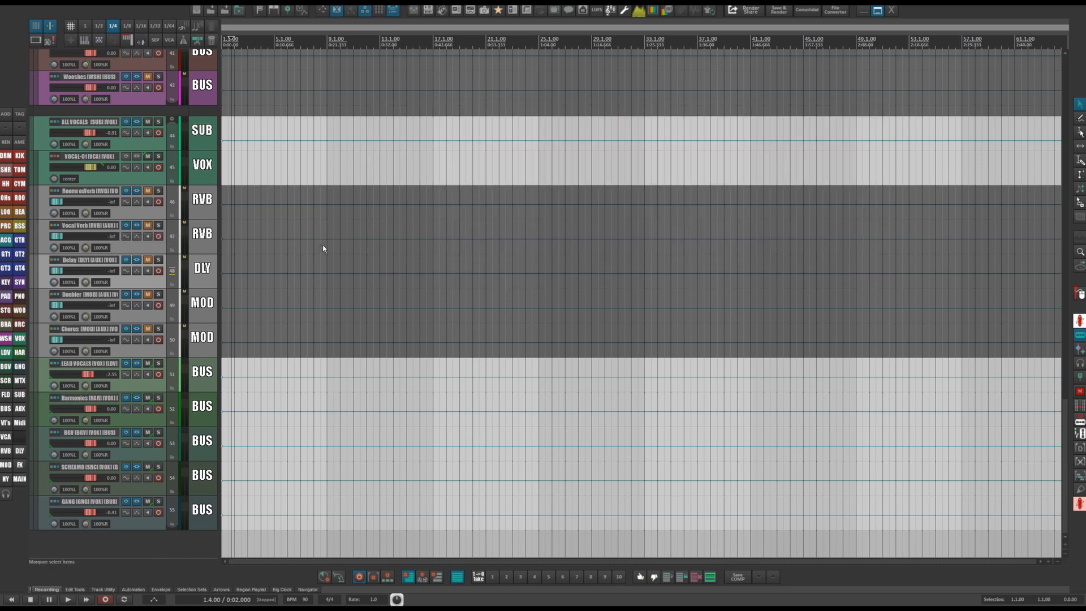
Open the Doubler track's FX chain and inspect its Schwa CMX microshifter plugin.
left_click(136, 296)
left_click_drag(609, 195, 645, 117)
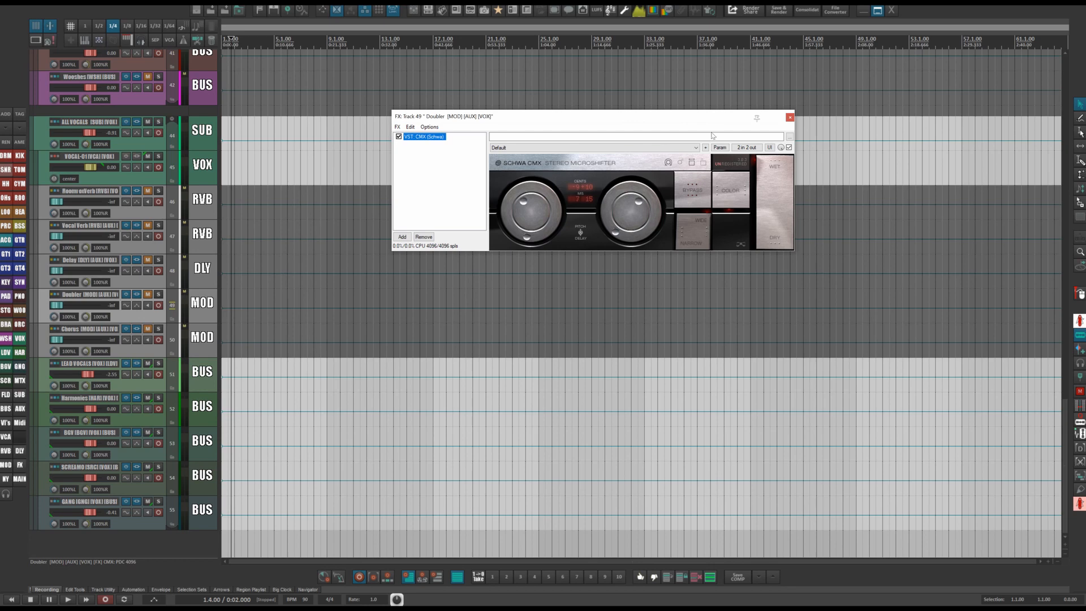
left_click(790, 118)
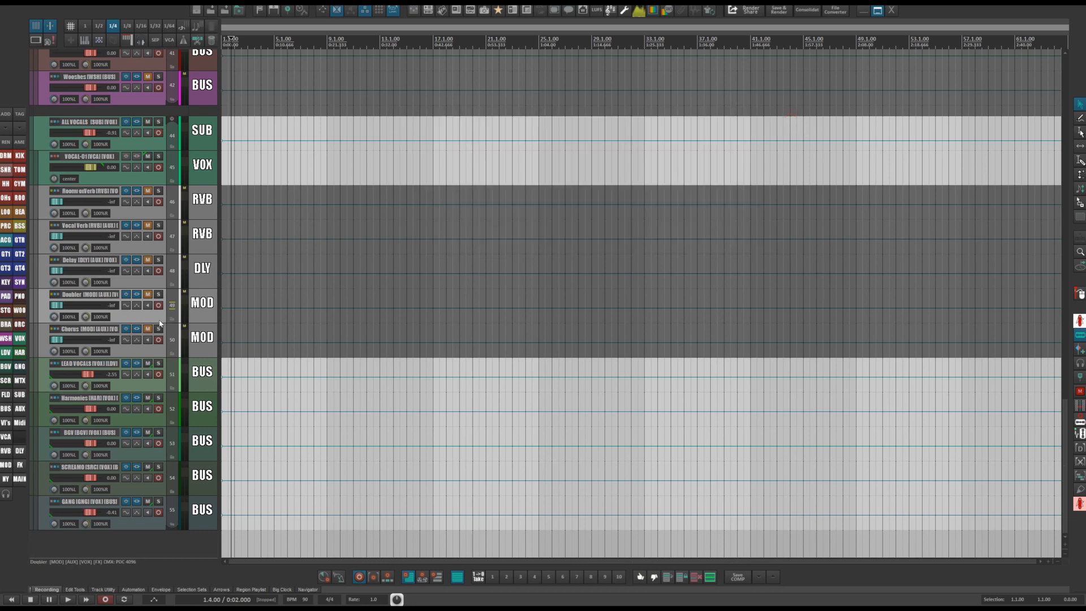
Open the Chorus track's FX chain and inspect its Classic Chorus plugin.
left_click(136, 329)
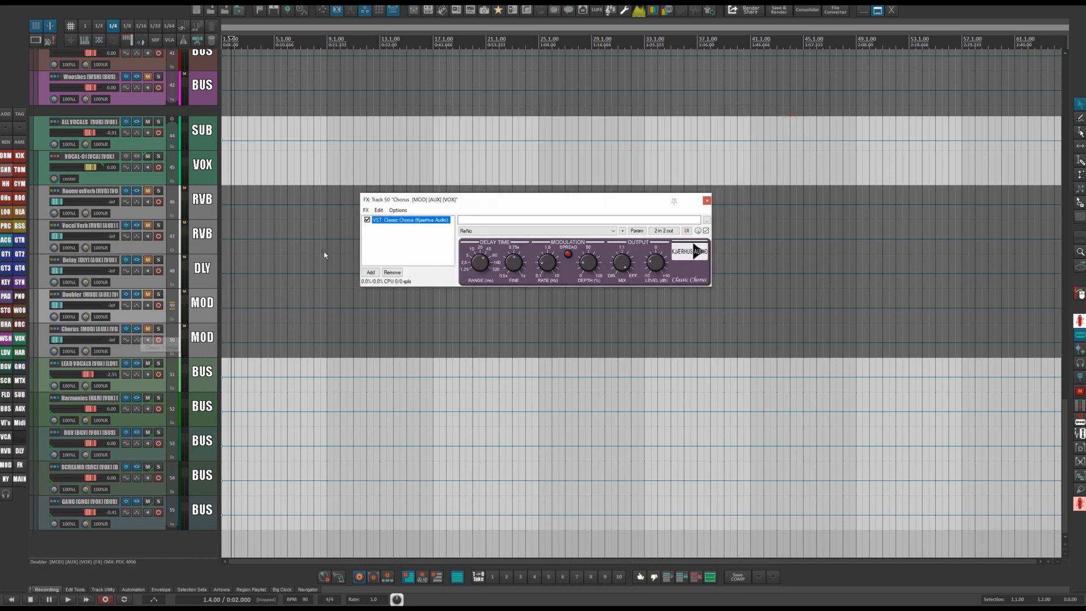
left_click_drag(516, 202, 578, 99)
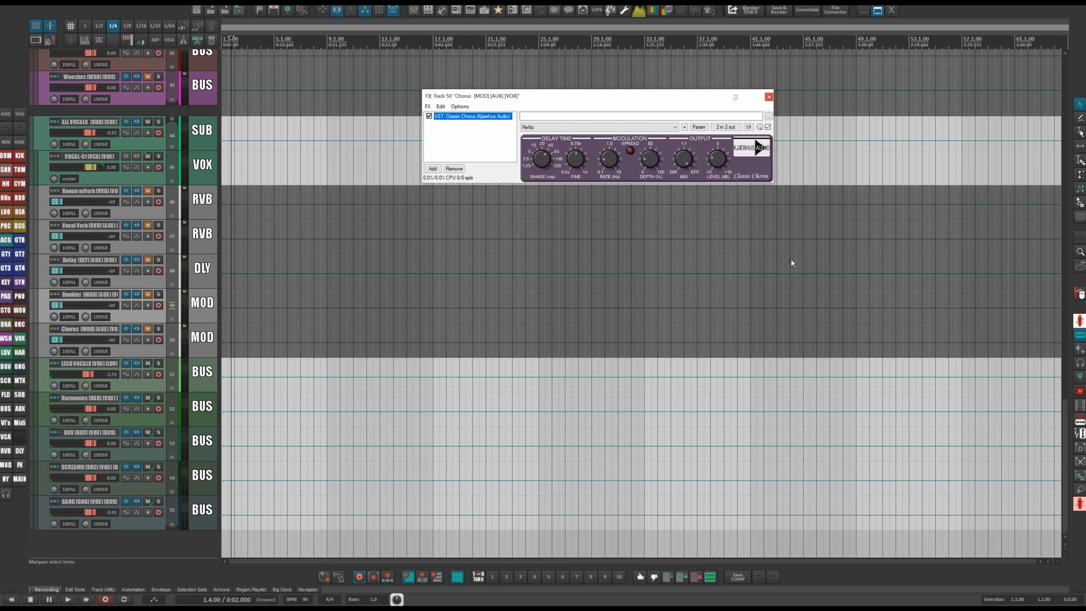
left_click_drag(588, 100, 584, 127)
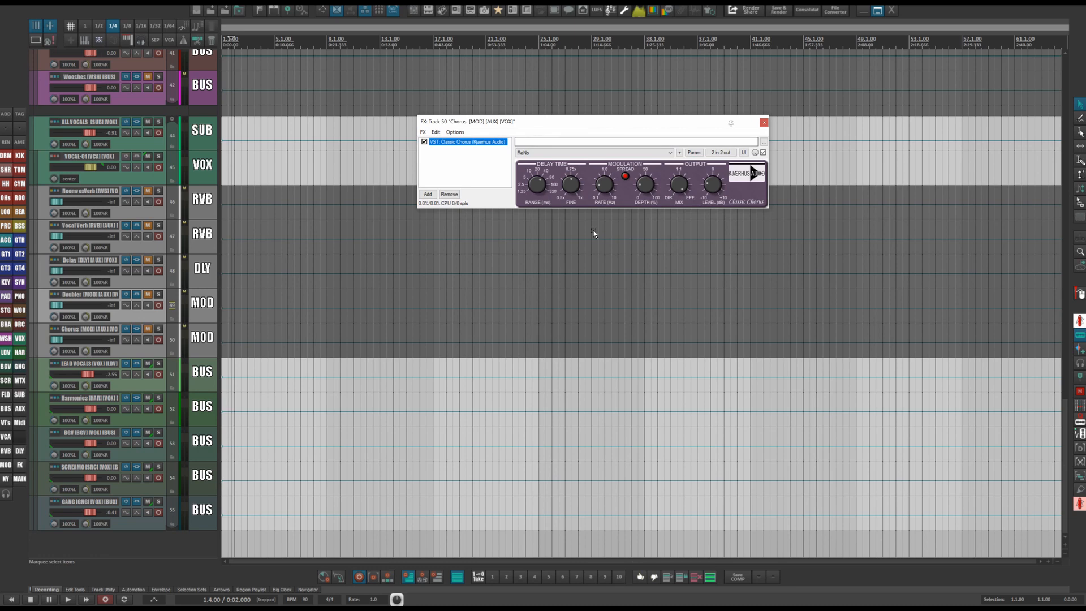
left_click_drag(647, 121, 561, 126)
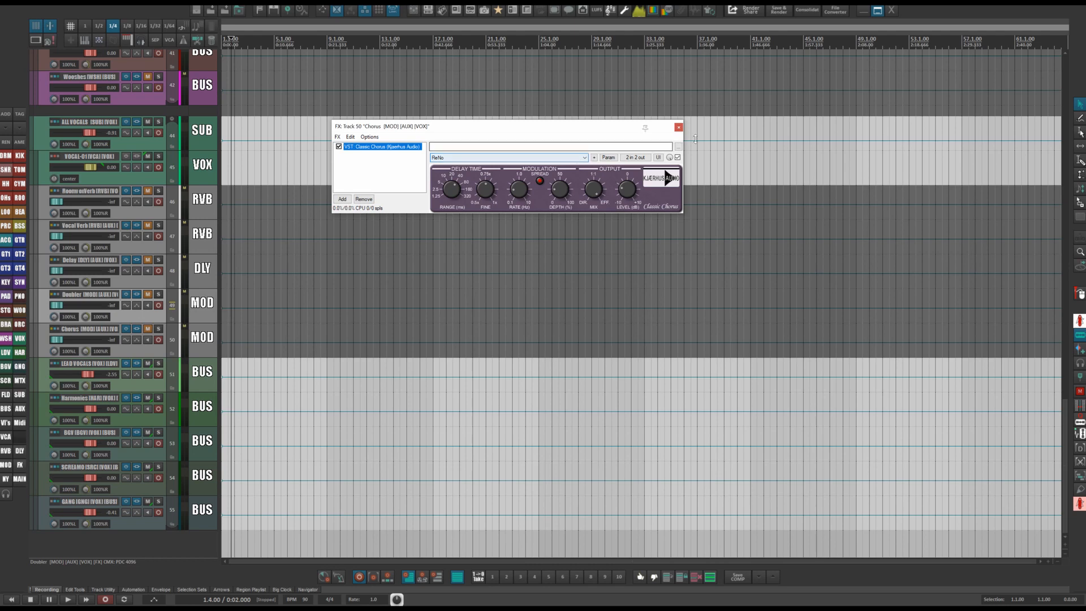
left_click(679, 126)
Scroll through the template's track list and select the Drums VCA track.
scroll(319, 262, "up", 3)
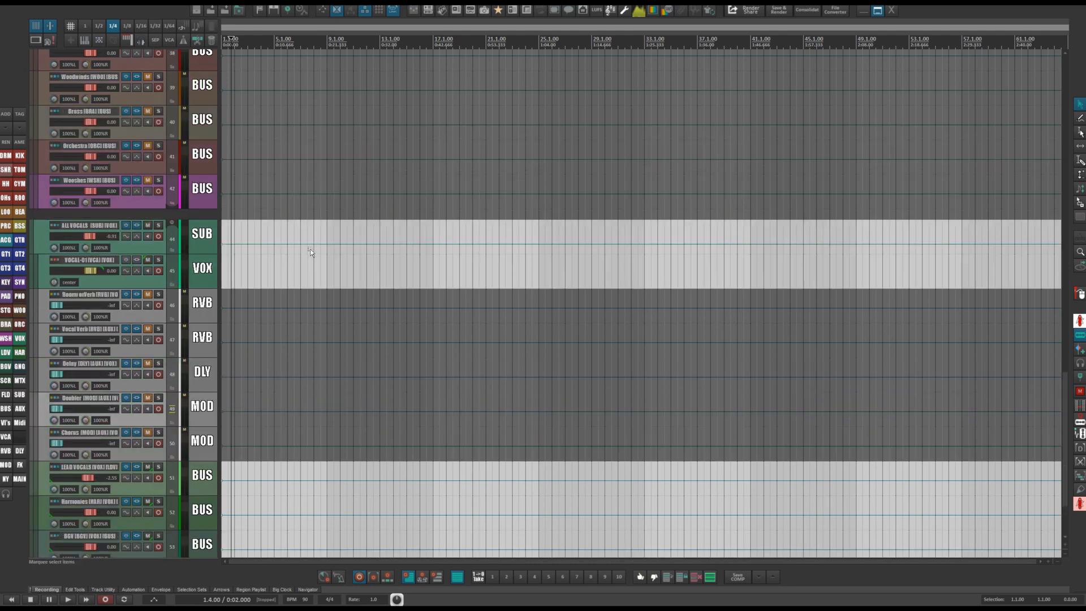
scroll(274, 343, "up", 20)
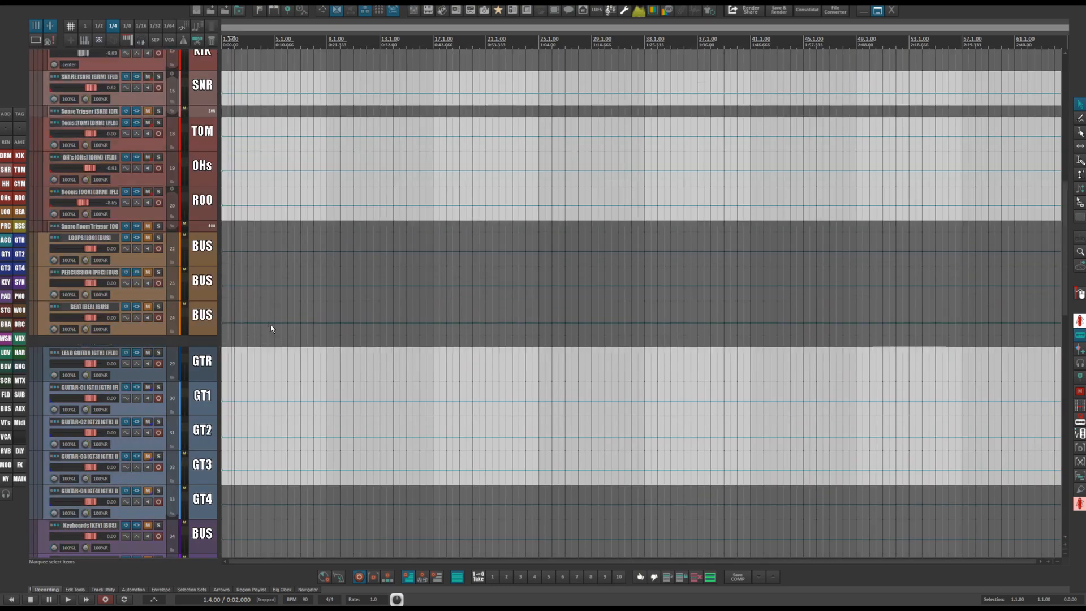
scroll(271, 328, "up", 4)
scroll(272, 328, "up", 4)
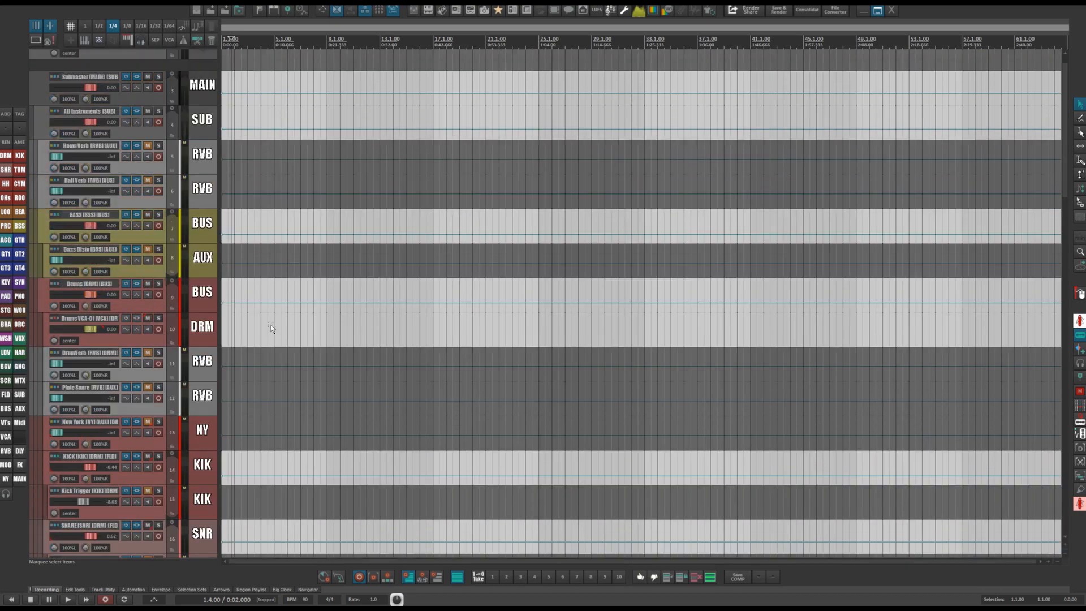
scroll(271, 327, "up", 2)
scroll(271, 325, "down", 3)
left_click(202, 249)
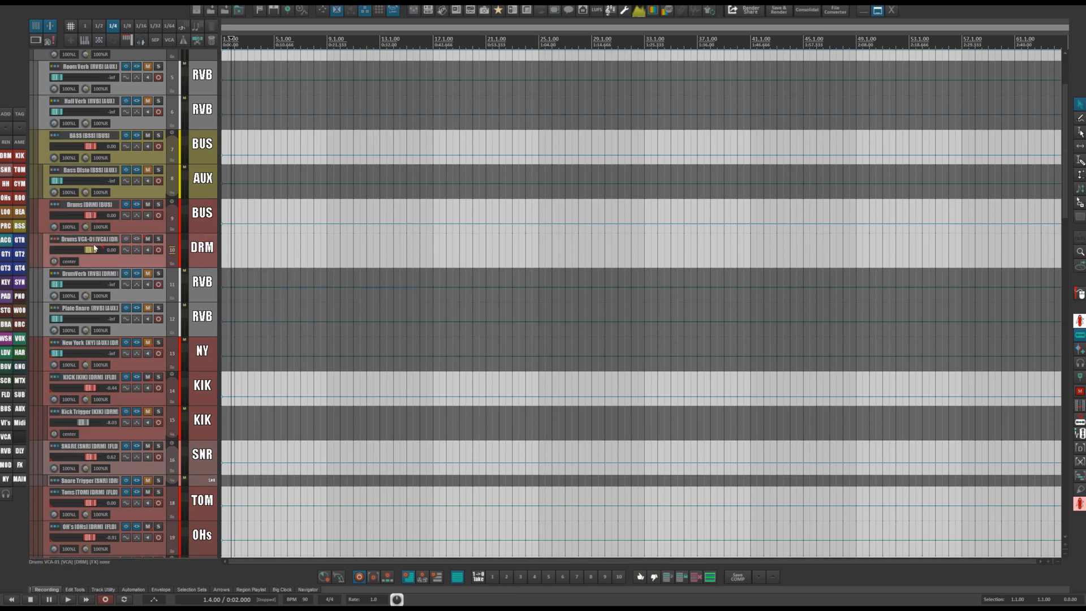
scroll(199, 249, "down", 20)
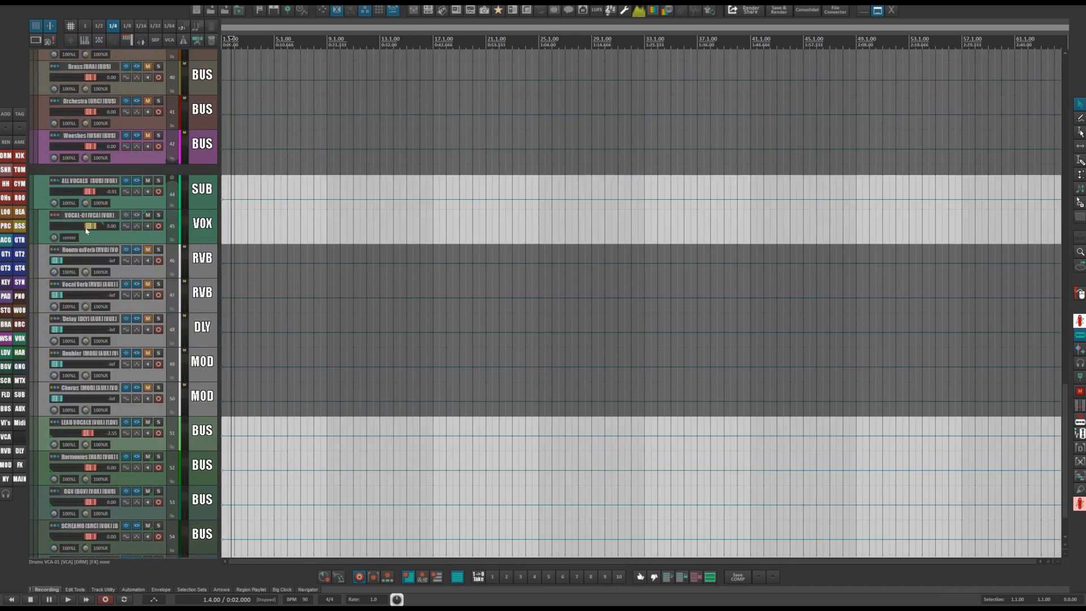
Select the VOCAL-01 VCA track and the vocal bus tracks from LEAD VOCALS to GANG.
mouse_move(87, 230)
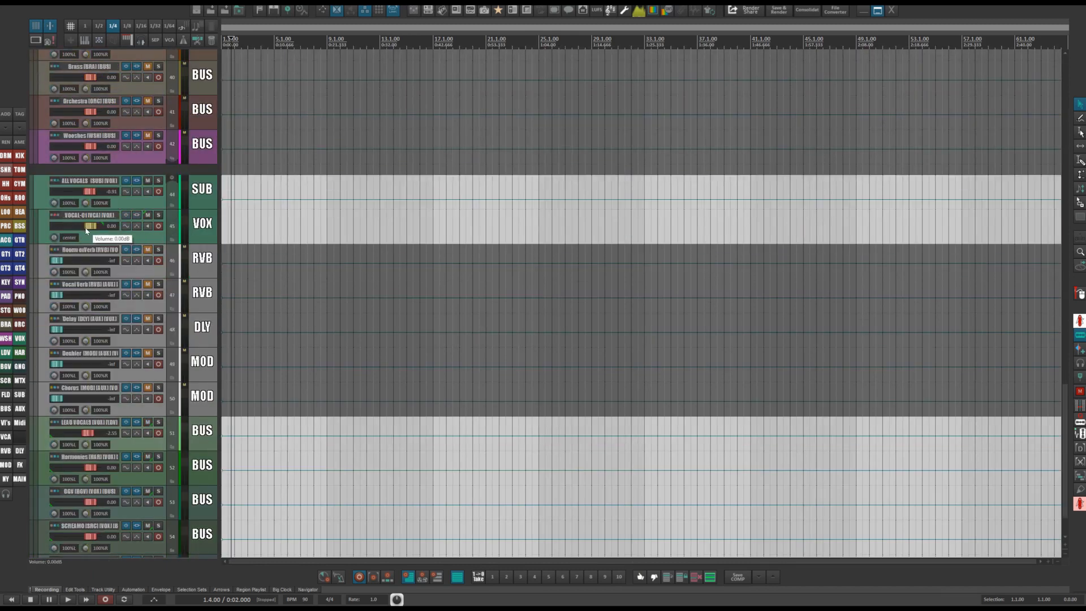
left_click(192, 224)
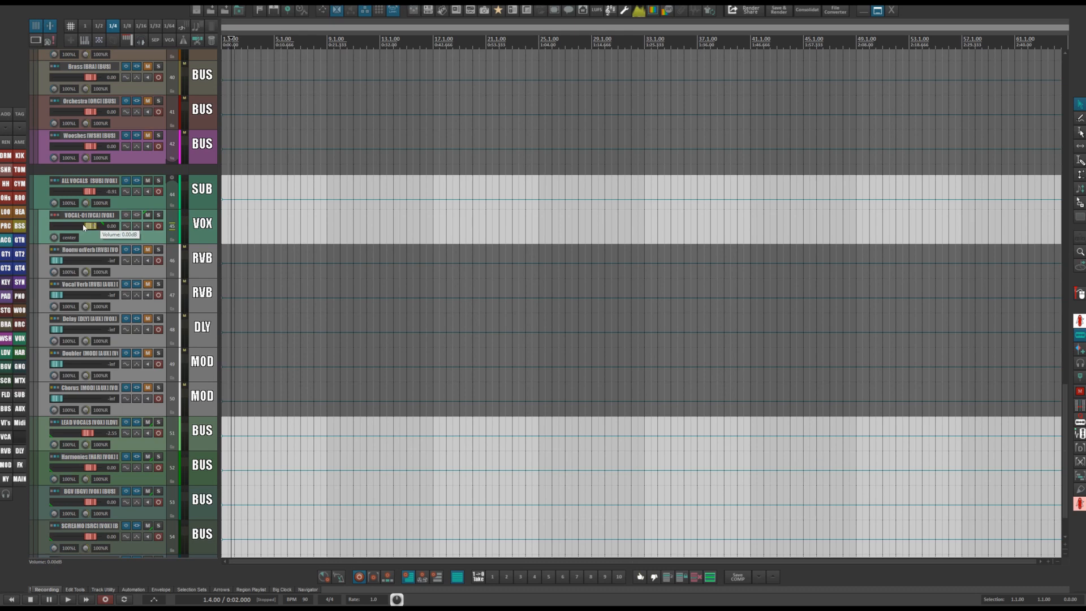
scroll(200, 268, "down", 2)
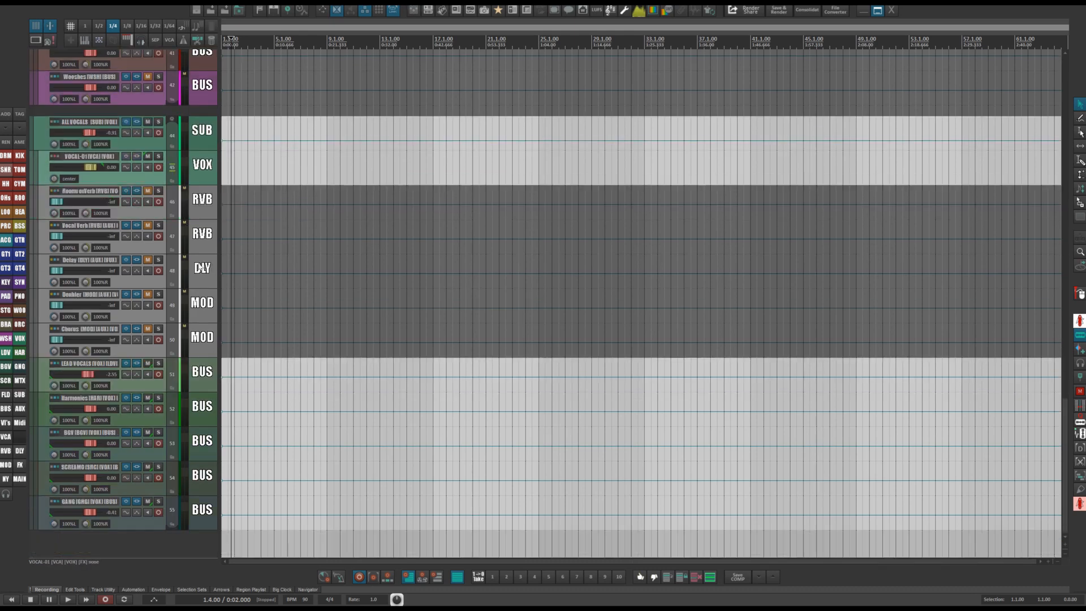
left_click(198, 380)
left_click(201, 512, "shift")
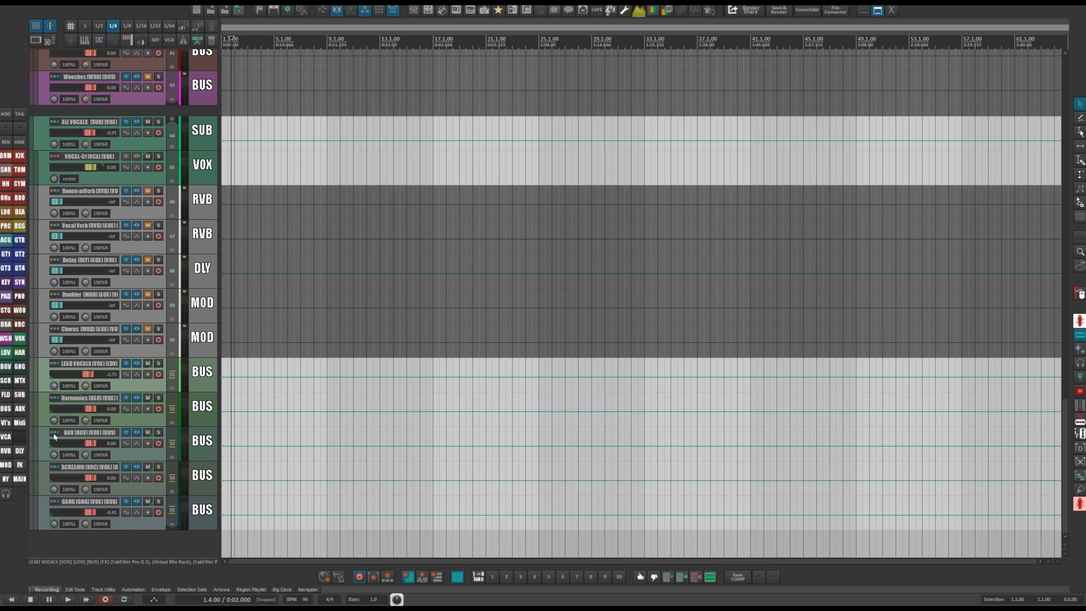
Pull the VOCAL-01 VCA fader down, then reset it to 0 dB.
left_click_drag(90, 172, 82, 171)
mouse_move(83, 171)
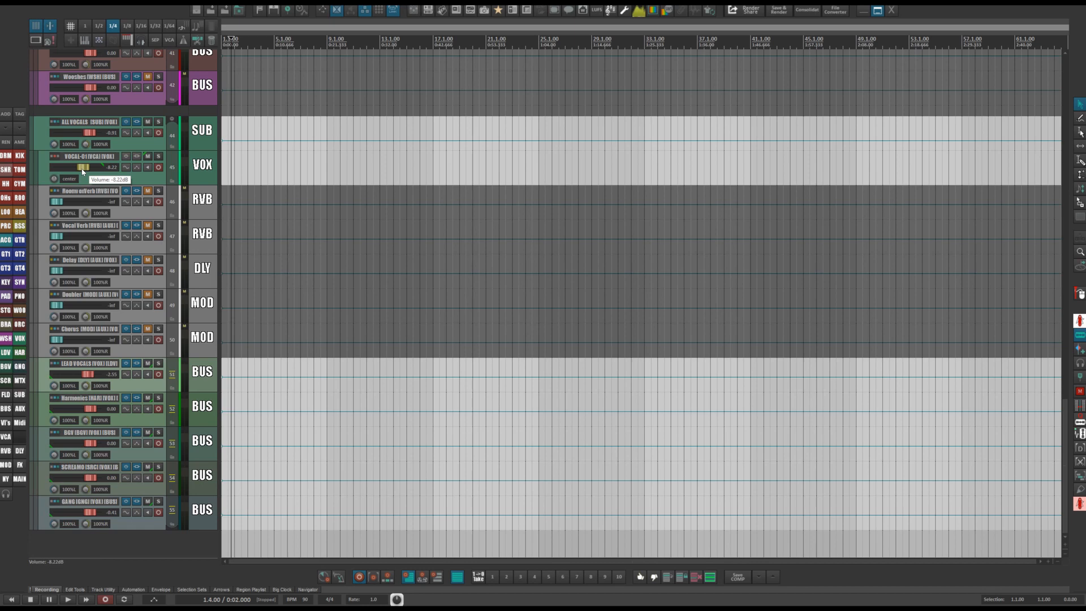
double_click(83, 169)
scroll(207, 171, "up", 1)
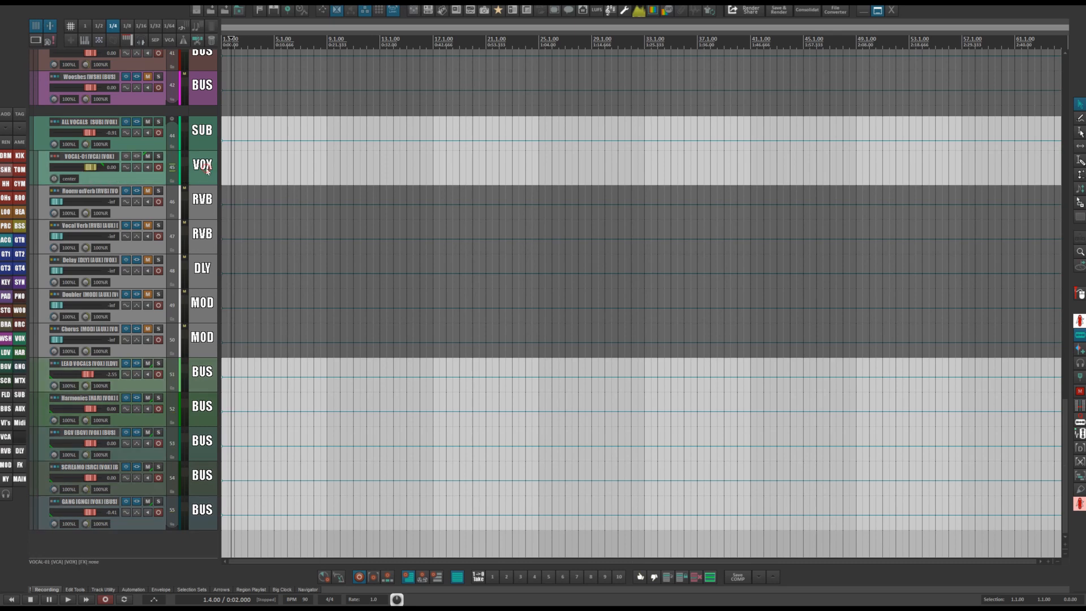
scroll(207, 171, "up", 5)
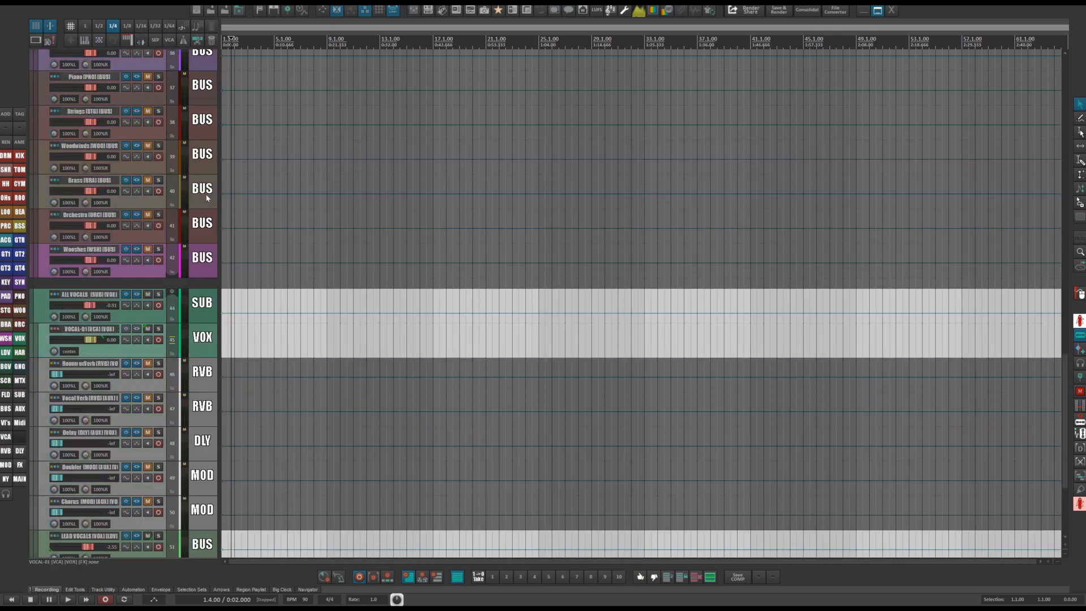
scroll(229, 325, "up", 20)
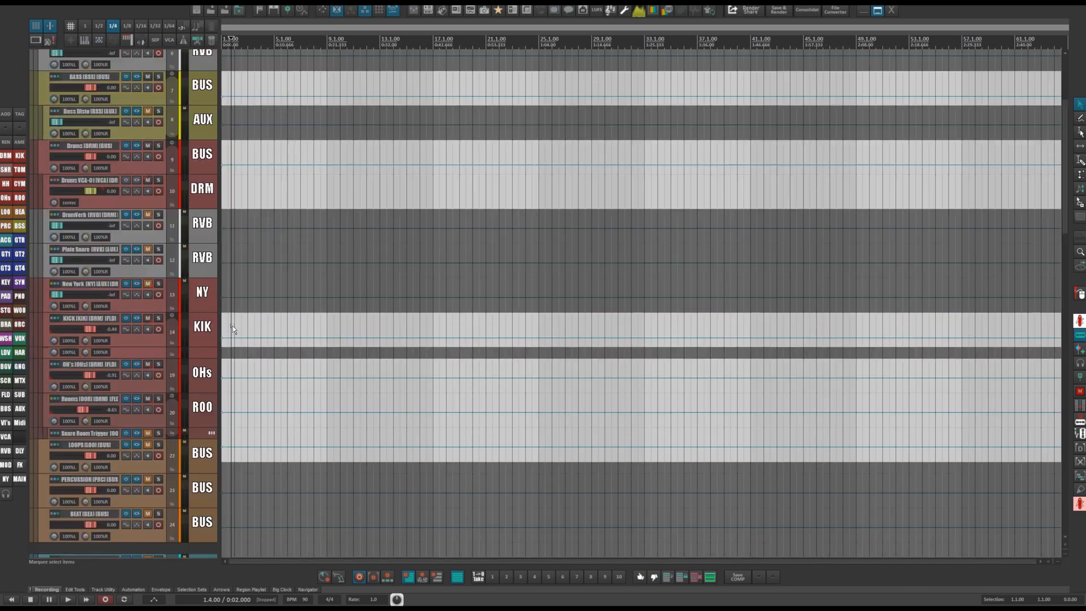
Scroll to the top of the track list and open the Submaster track's FX chain.
scroll(232, 326, "up", 1)
left_click(209, 223)
scroll(210, 233, "up", 4)
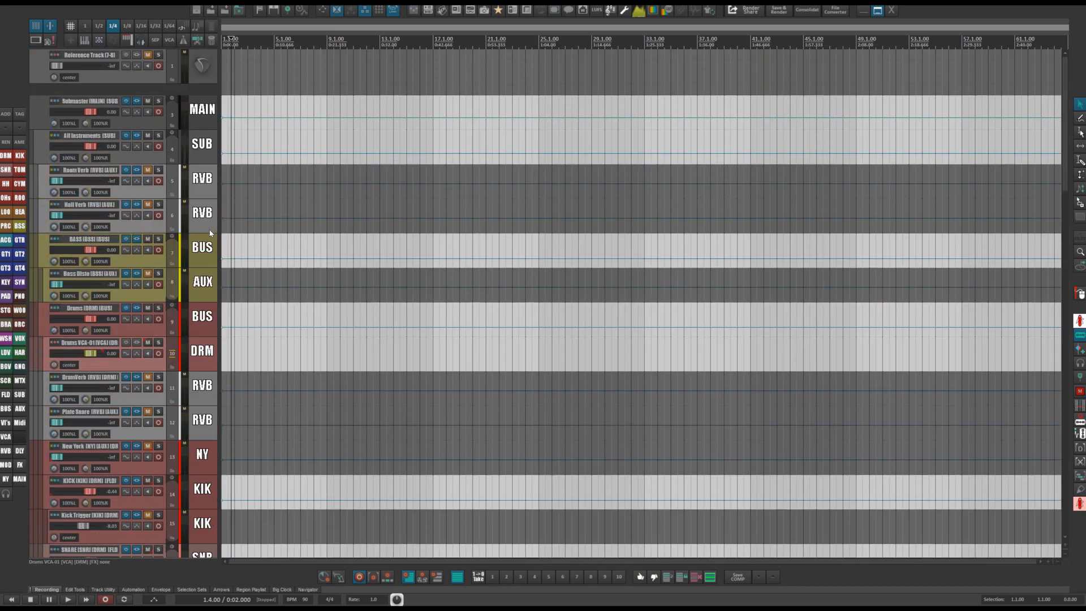
scroll(199, 115, "down", 3)
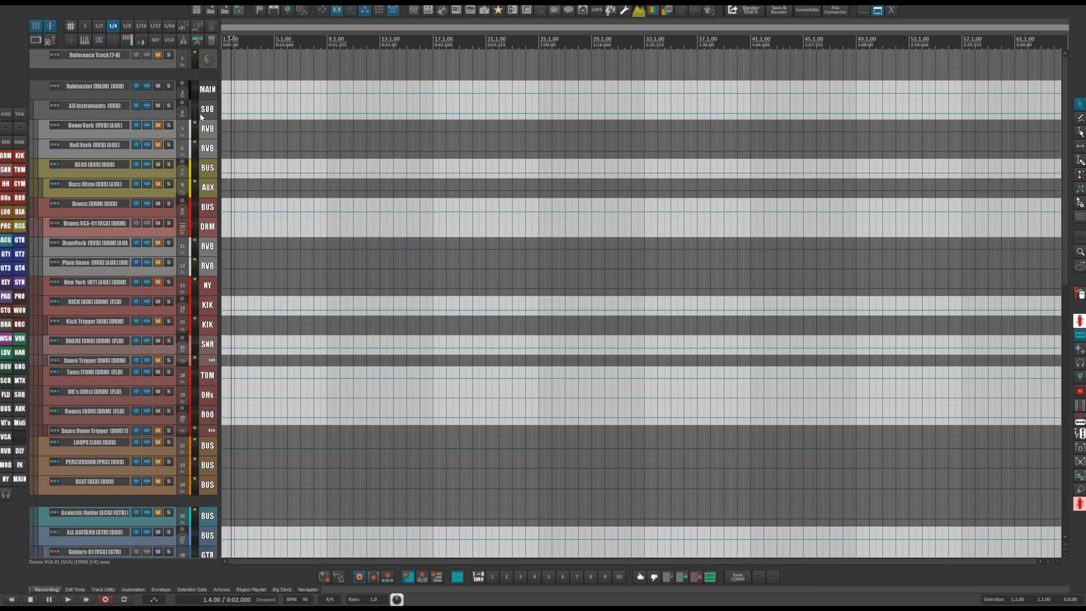
scroll(200, 116, "up", 2)
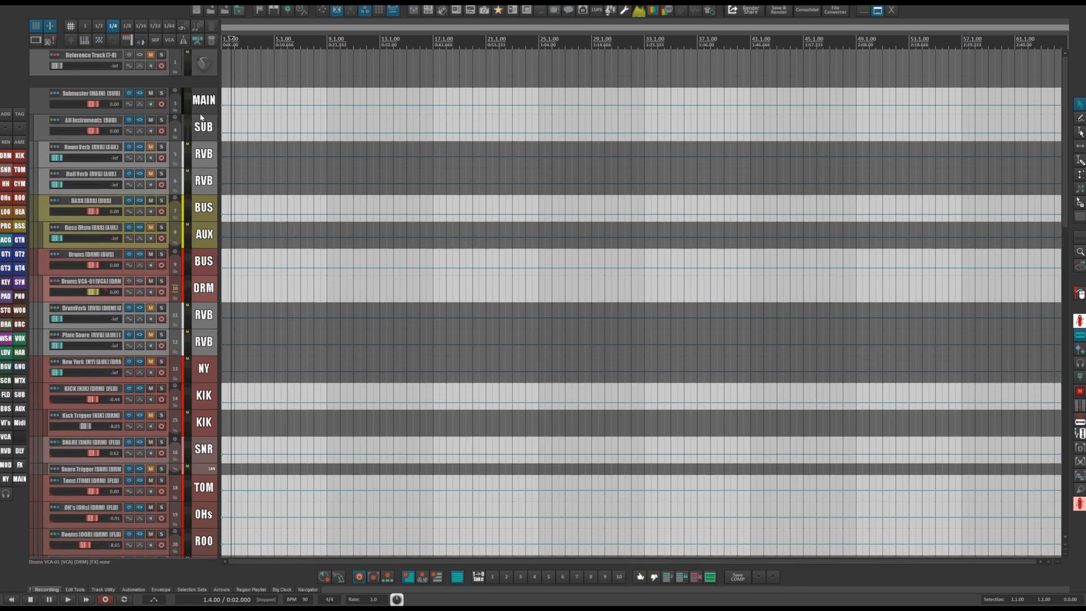
left_click(139, 94)
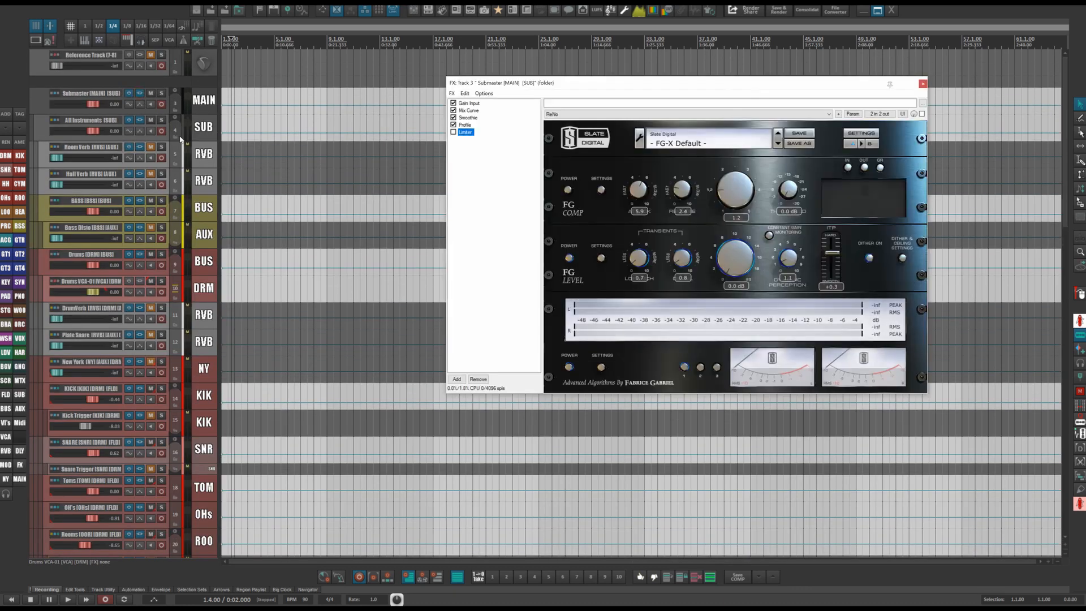
left_click_drag(516, 84, 449, 79)
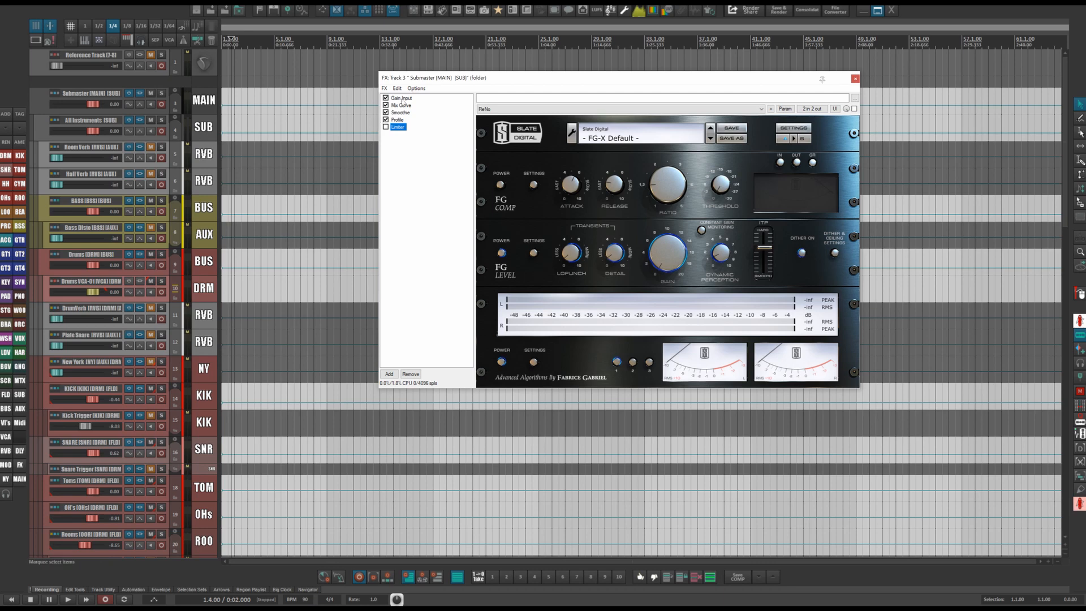
Select the Gain Input plugin in the chain and adjust its Stereo Channel gain knob.
left_click(394, 99)
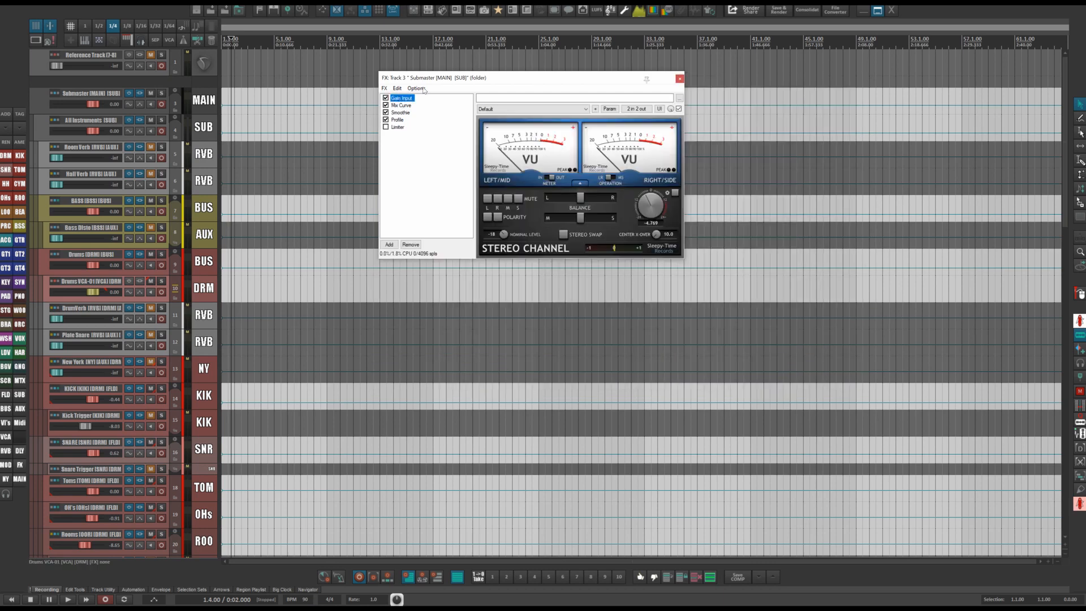
mouse_move(514, 82)
left_mouse_down()
mouse_move(446, 84)
mouse_move(501, 81)
left_mouse_up()
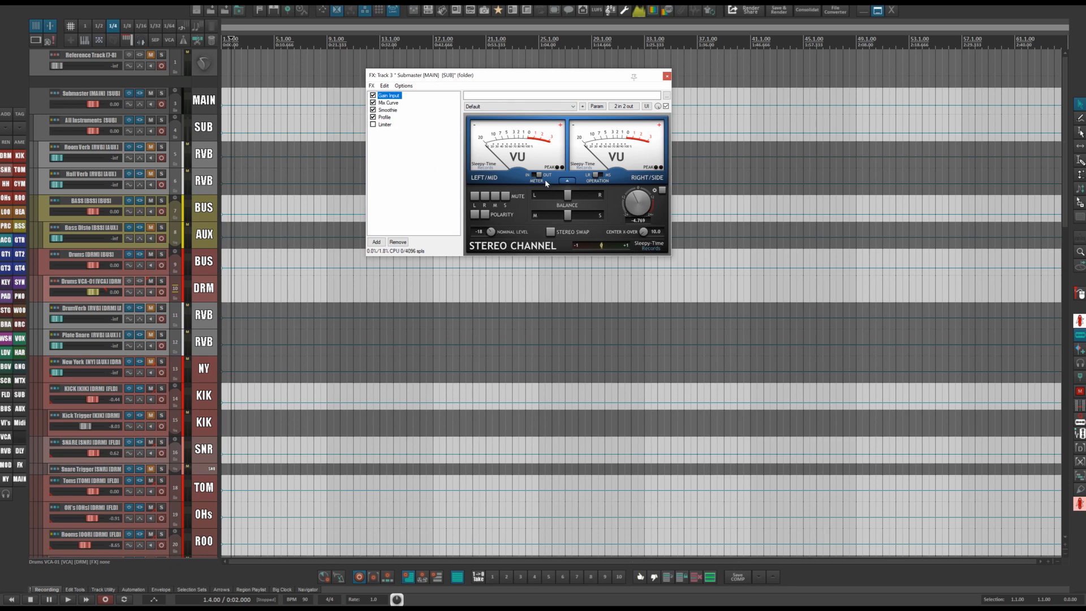
left_click_drag(629, 205, 627, 192)
left_click_drag(637, 197, 631, 201)
Inspect the Mix Curve, Profile and Smoother plugins, opening and cancelling a rename of the Profile plugin.
left_click(388, 103)
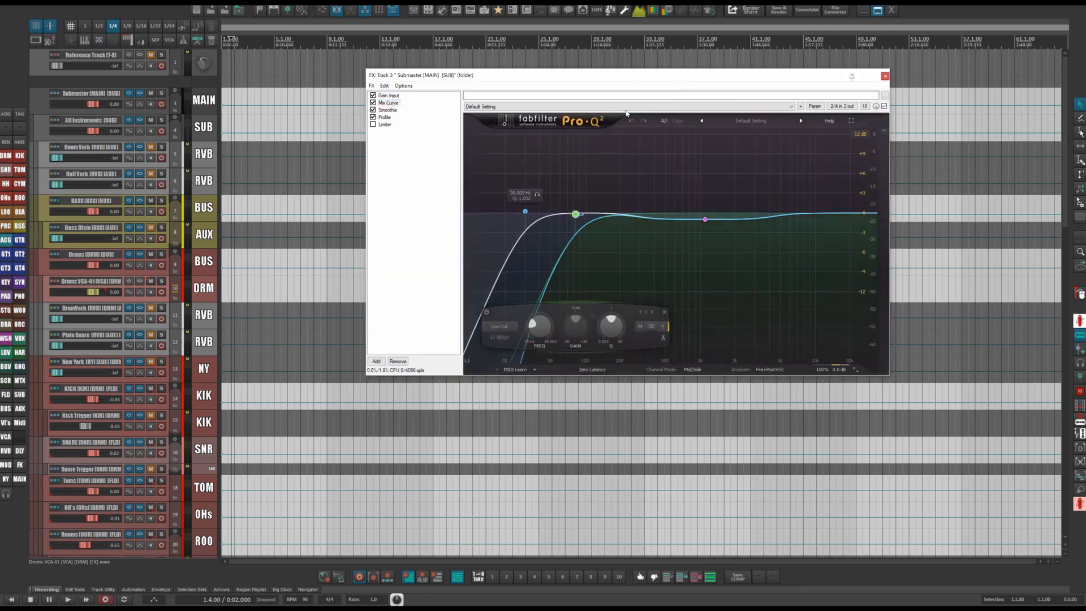
left_click_drag(670, 78, 584, 55)
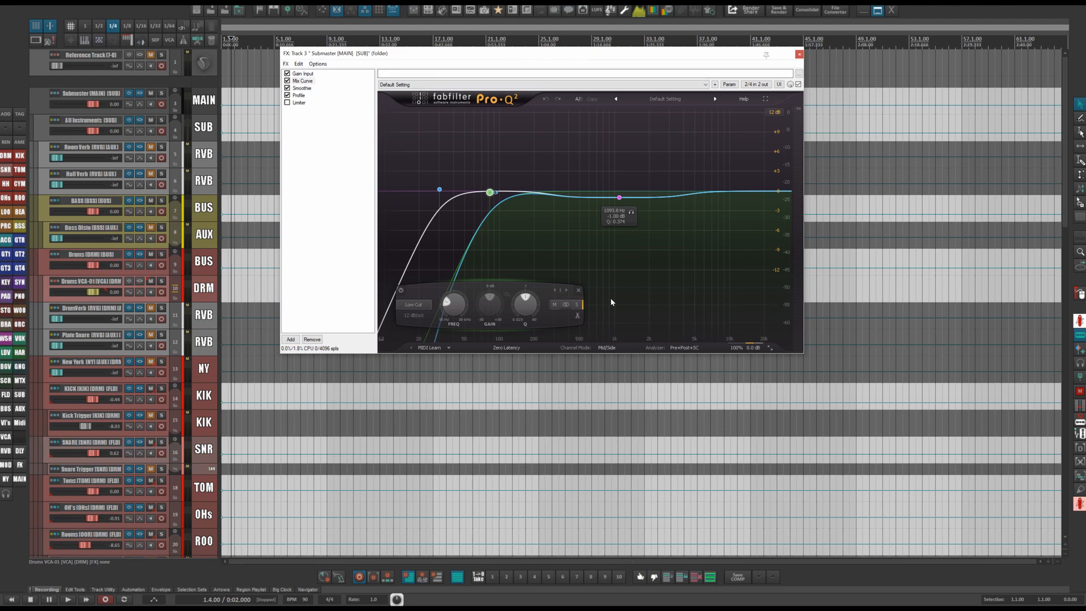
left_click(299, 95)
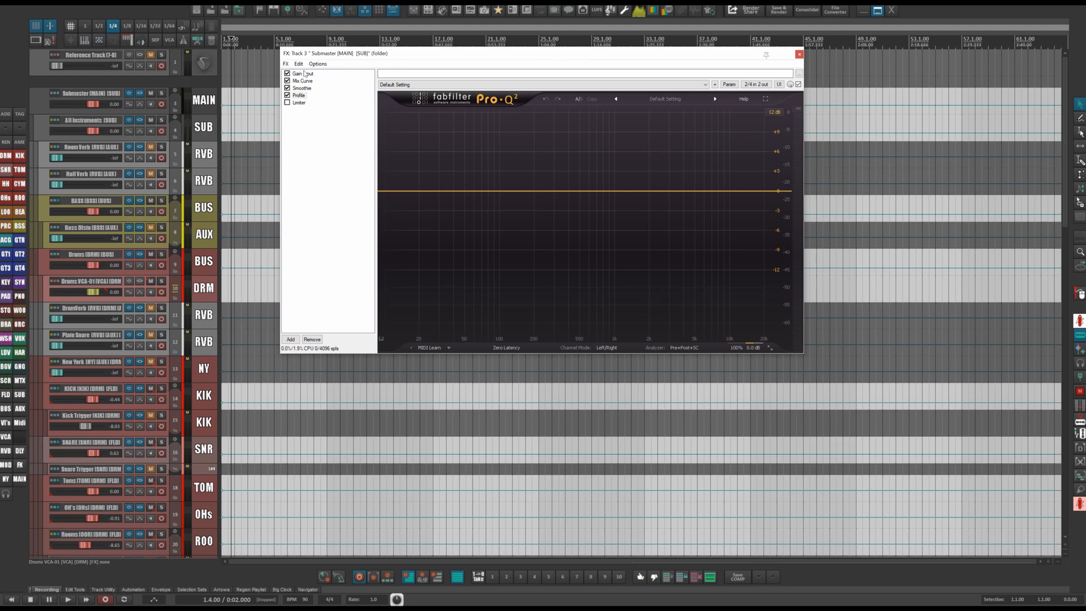
left_click(302, 81)
left_click(301, 88)
left_click(300, 96)
double_click(299, 95)
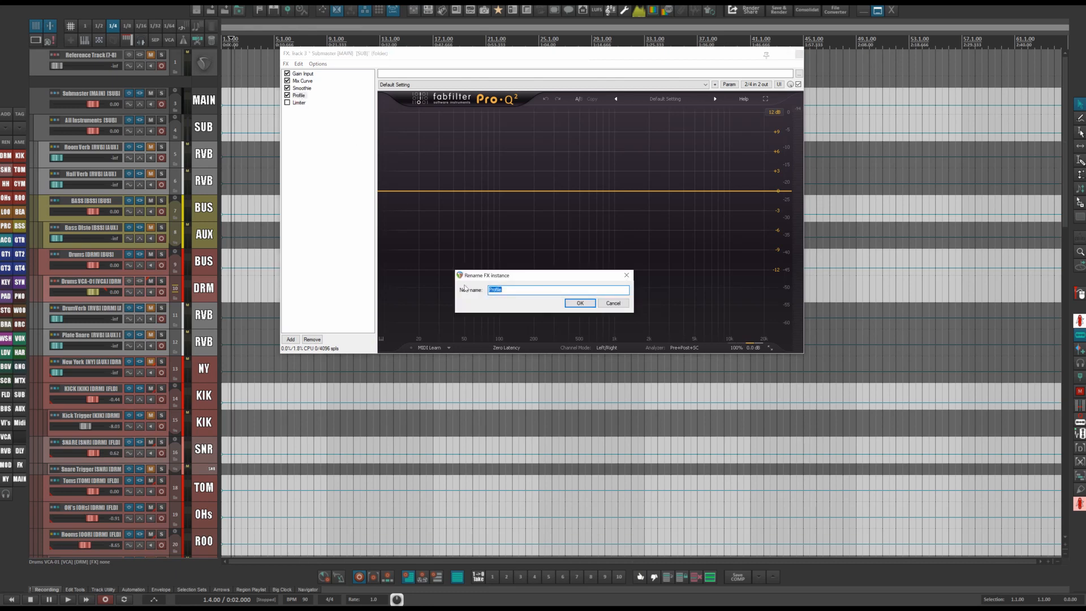
left_click(612, 305)
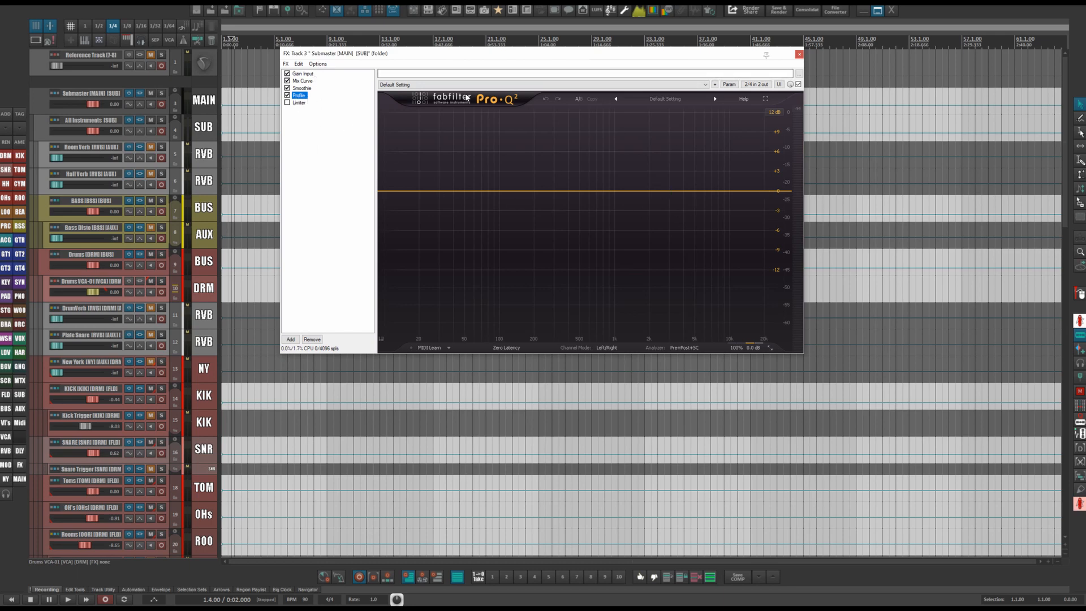
Return to the Mix Curve plugin and select its Pro-Q low-cut band to examine it.
left_click(303, 80)
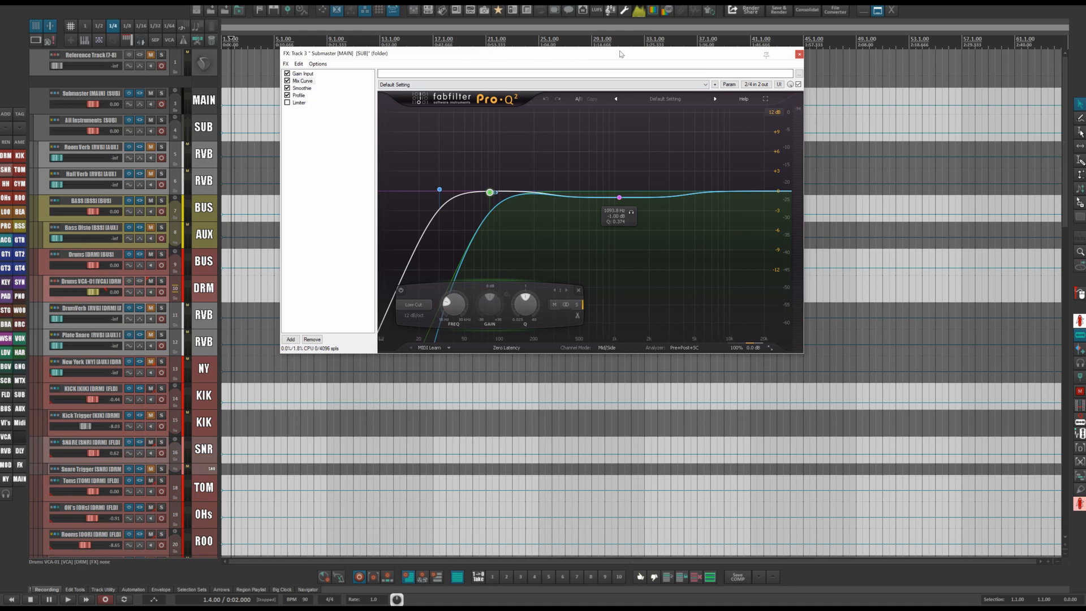
left_click_drag(621, 53, 609, 33)
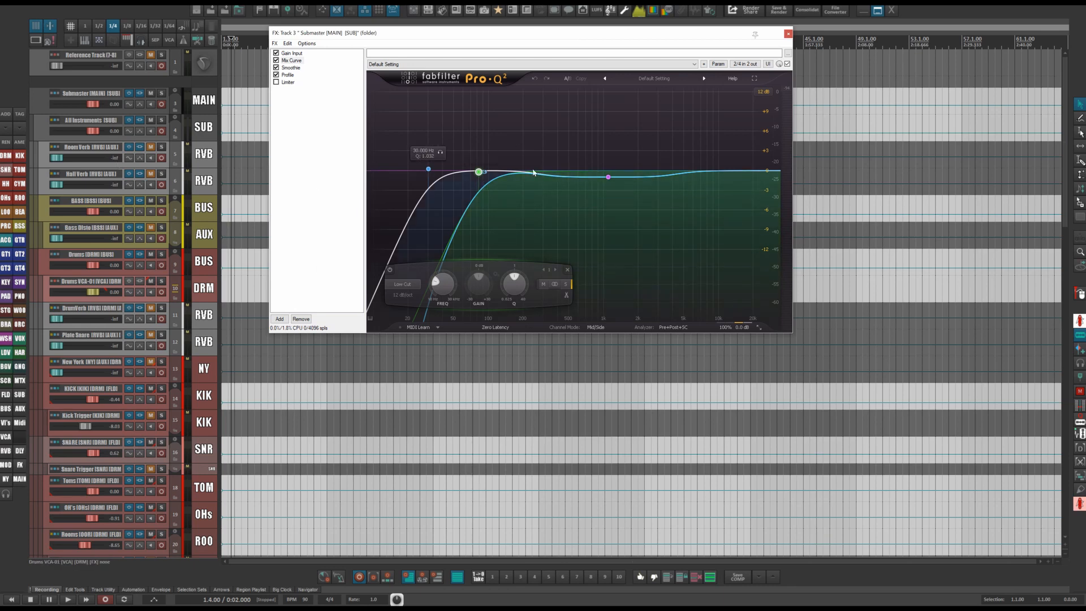
left_click(428, 169)
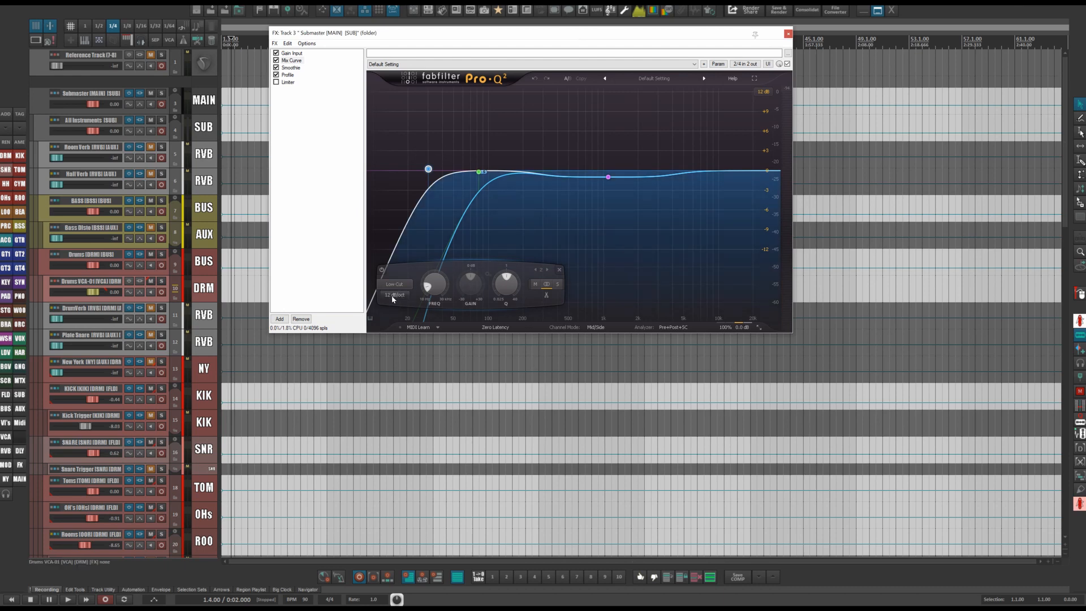
mouse_move(428, 169)
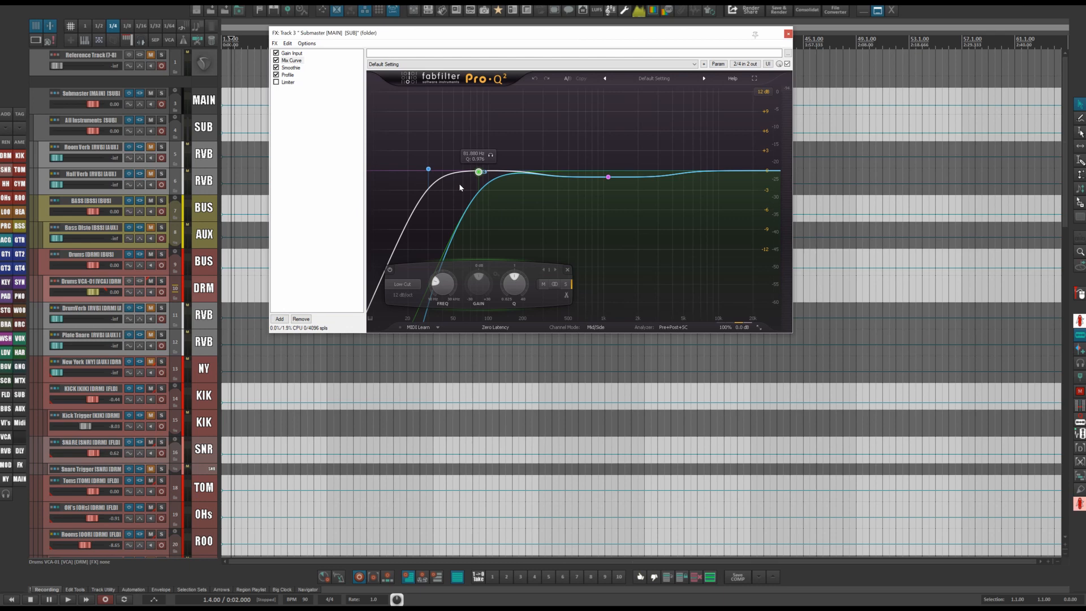
View the Smoother's soothe plugin, then open the analyzer settings of the Profile Pro-Q.
left_click(291, 68)
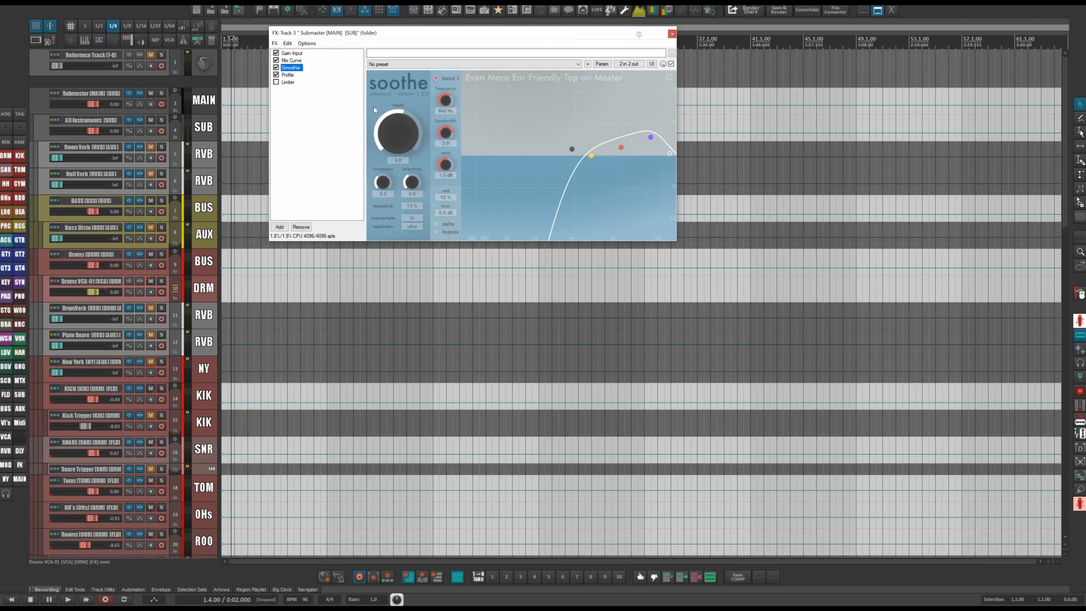
left_click_drag(376, 37, 415, 53)
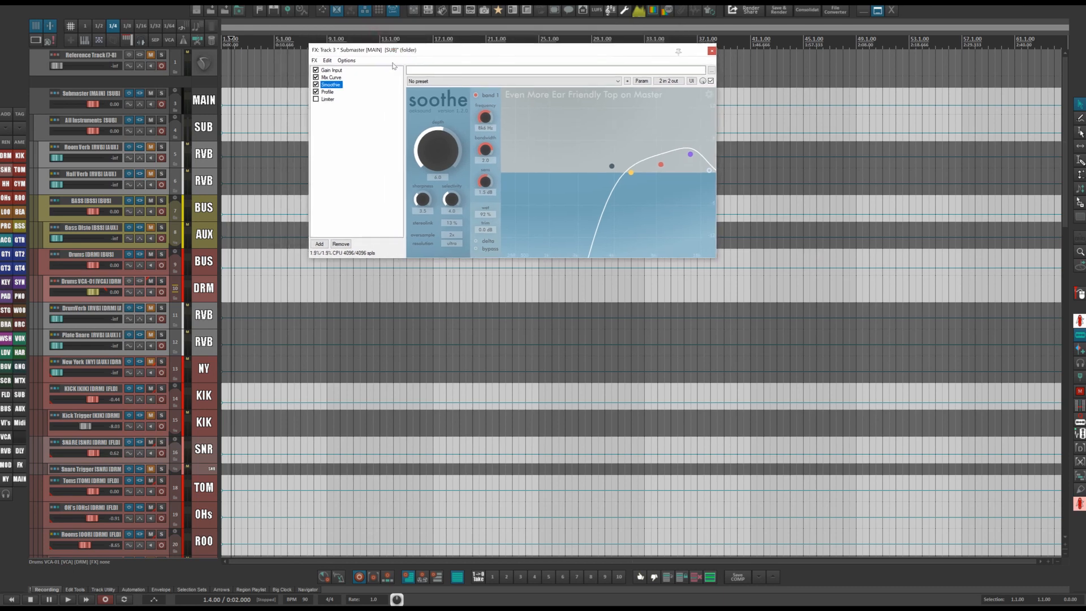
left_click(324, 92)
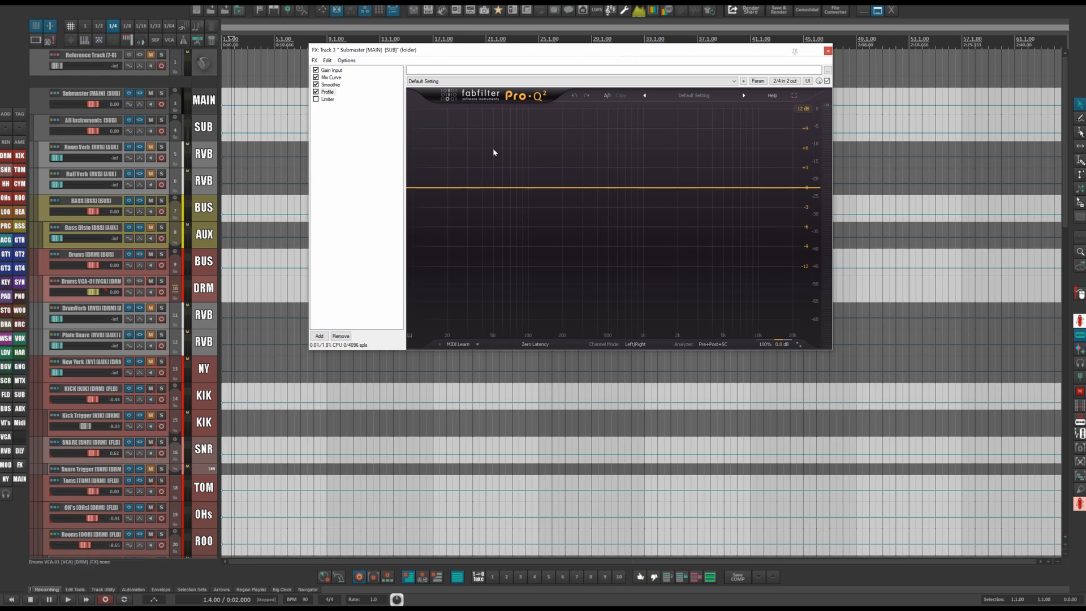
left_click(716, 343)
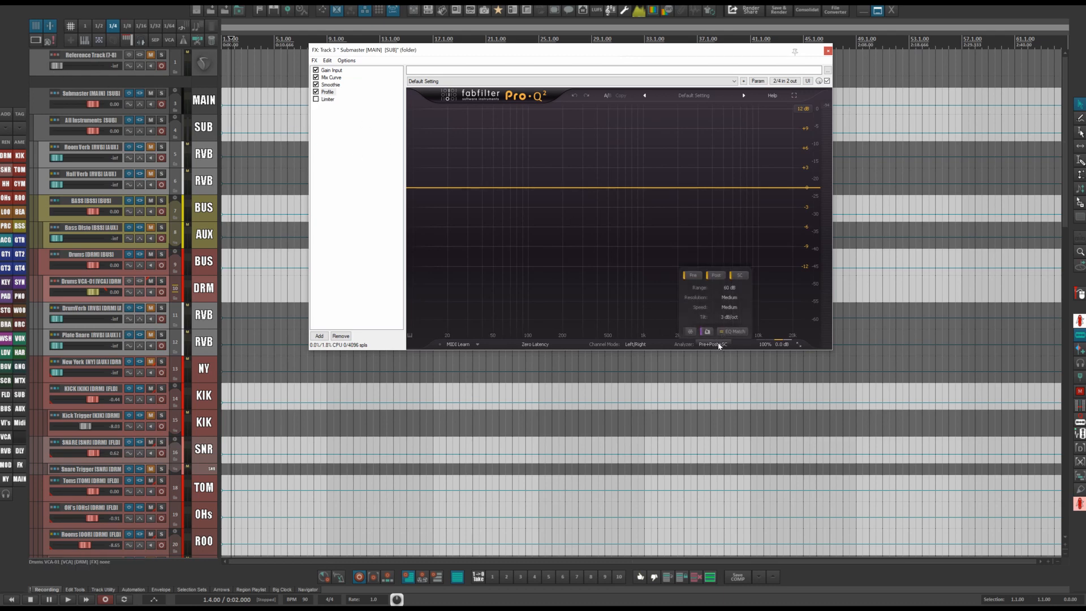
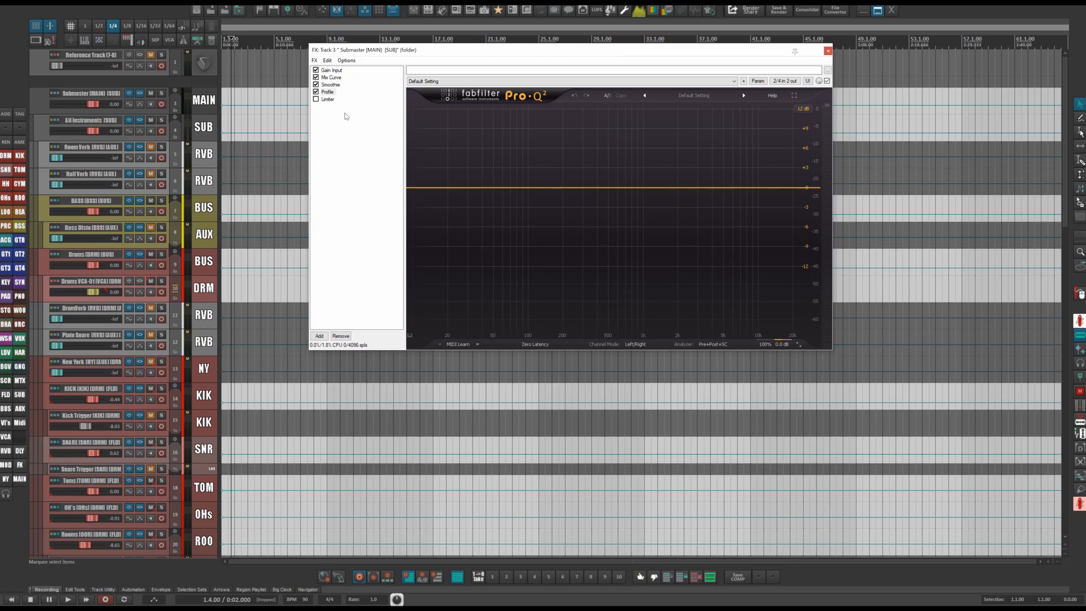
Inspect the Submaster's Limiter (FG-X), toggling its compressor section power on and off, then close the FX window.
left_click(329, 100)
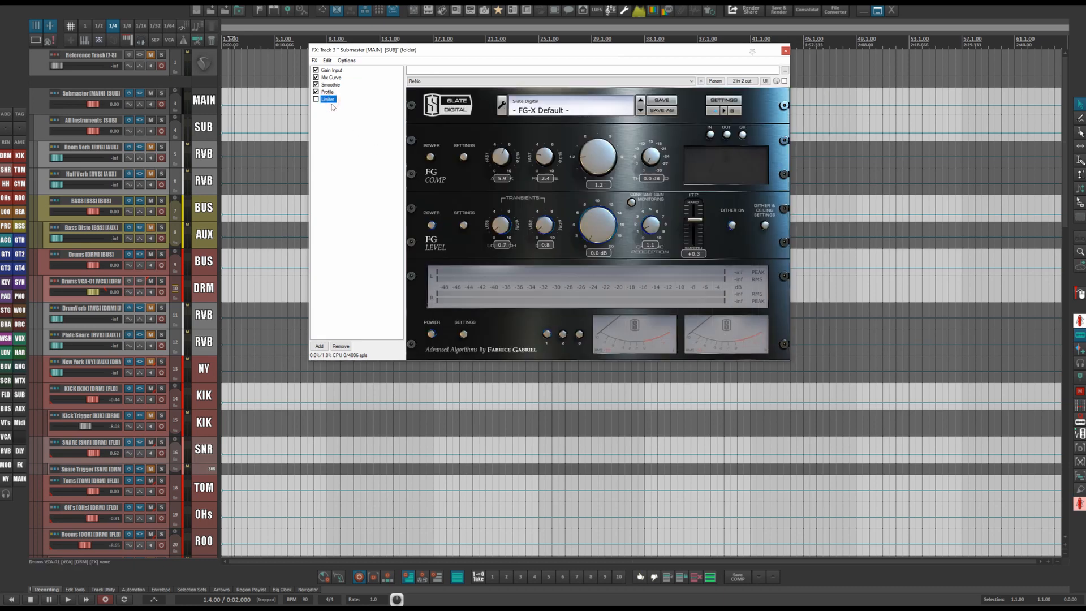
left_click_drag(629, 55, 575, 45)
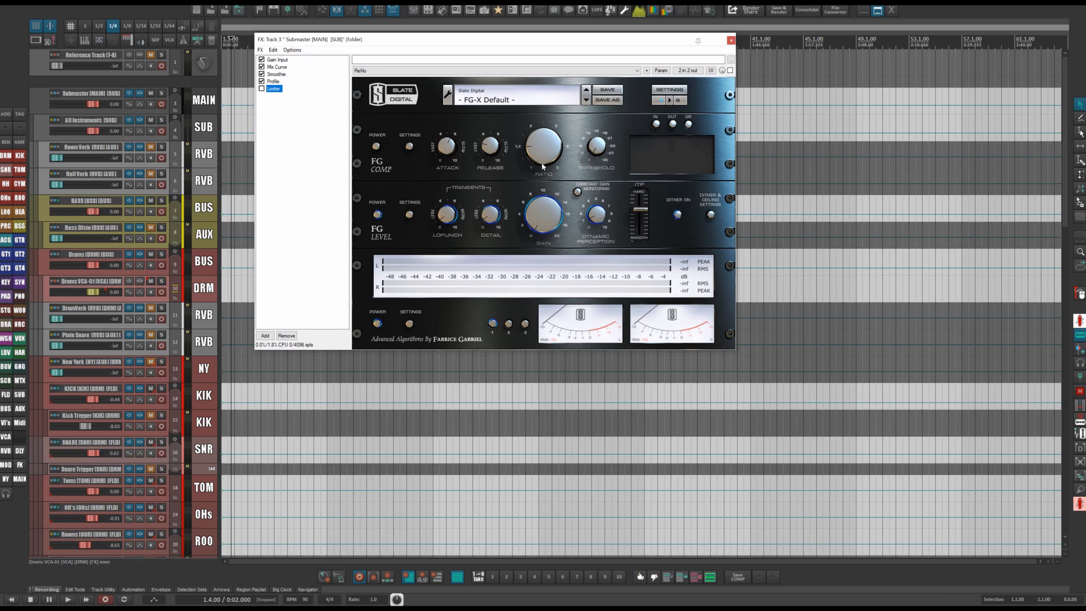
left_click(377, 147)
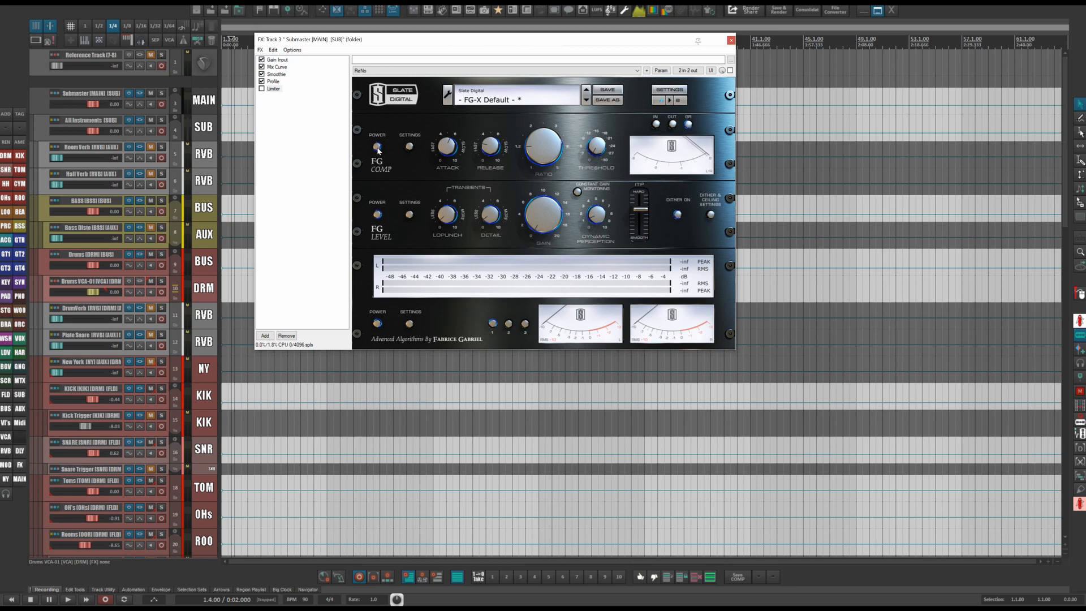
left_click(377, 148)
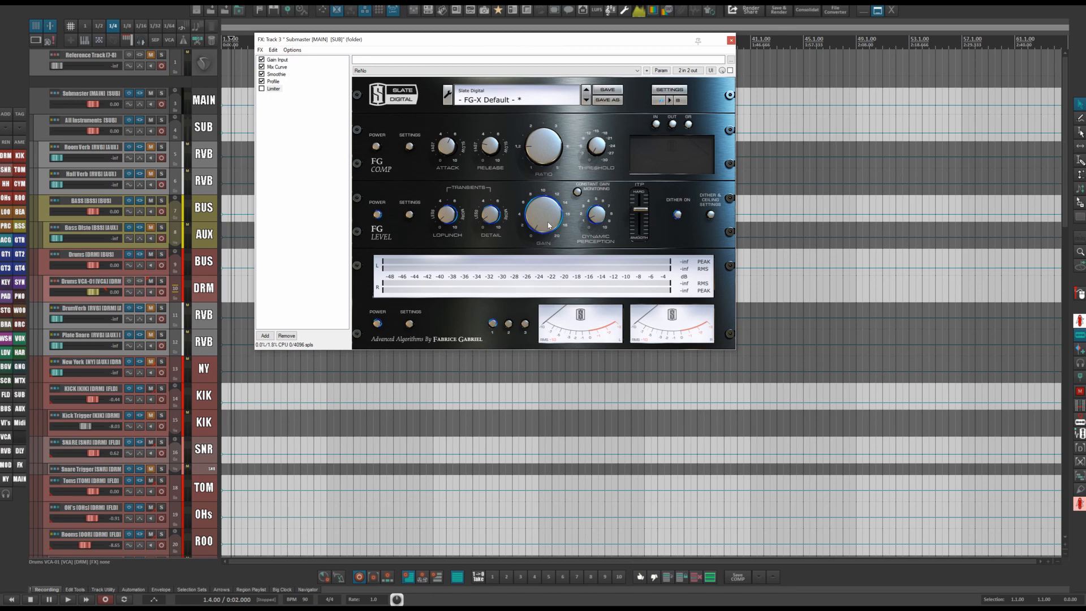
left_click(576, 193)
key("Escape")
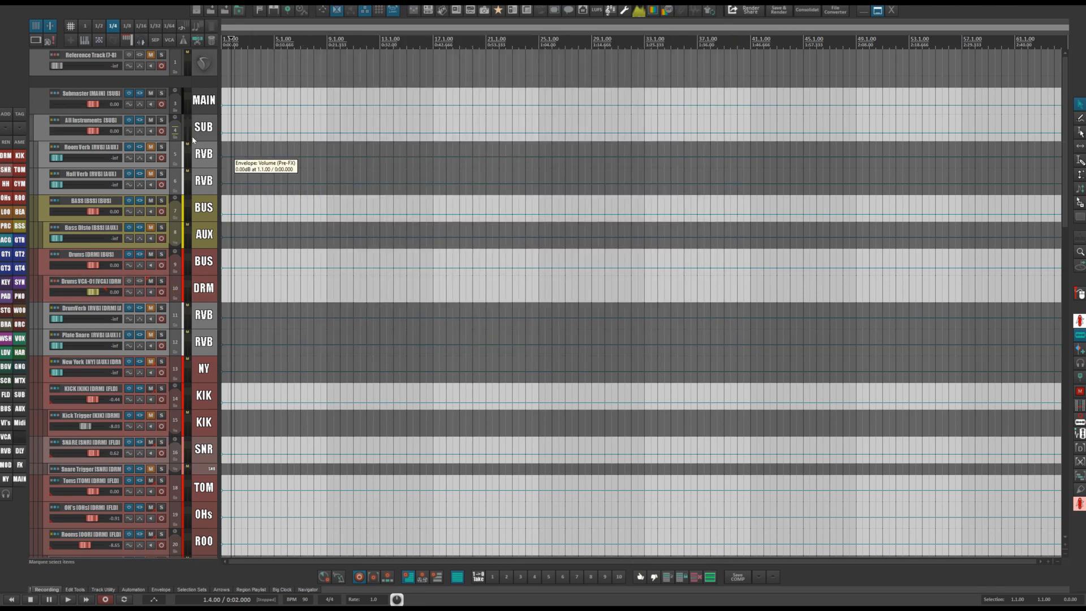
Open the All Instruments track's FX chain and select its Analog Curve plugin.
left_click(138, 123)
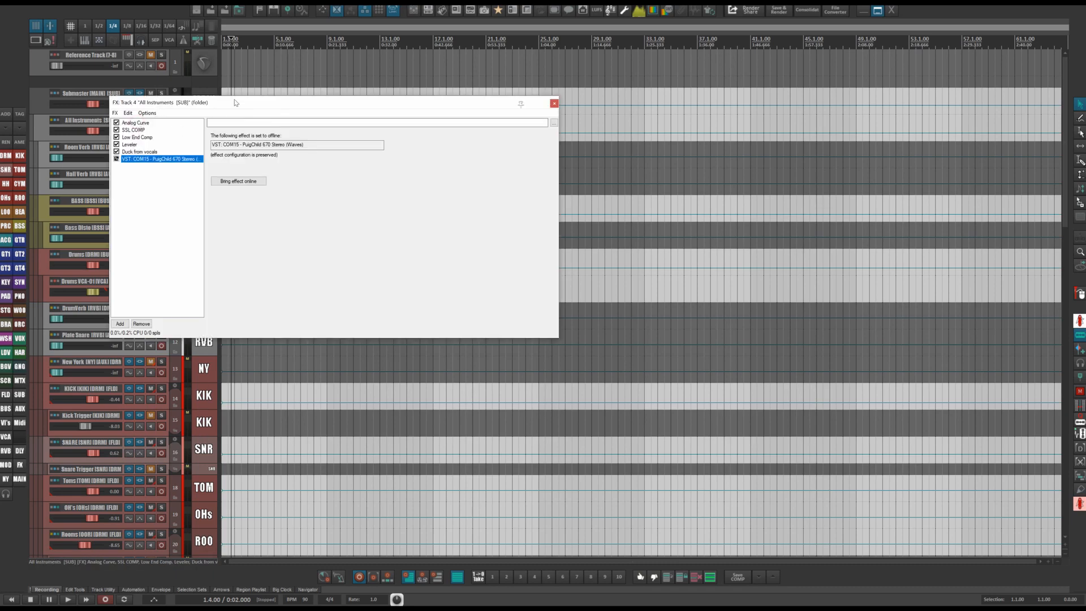
left_click_drag(234, 99, 608, 99)
left_click(508, 120)
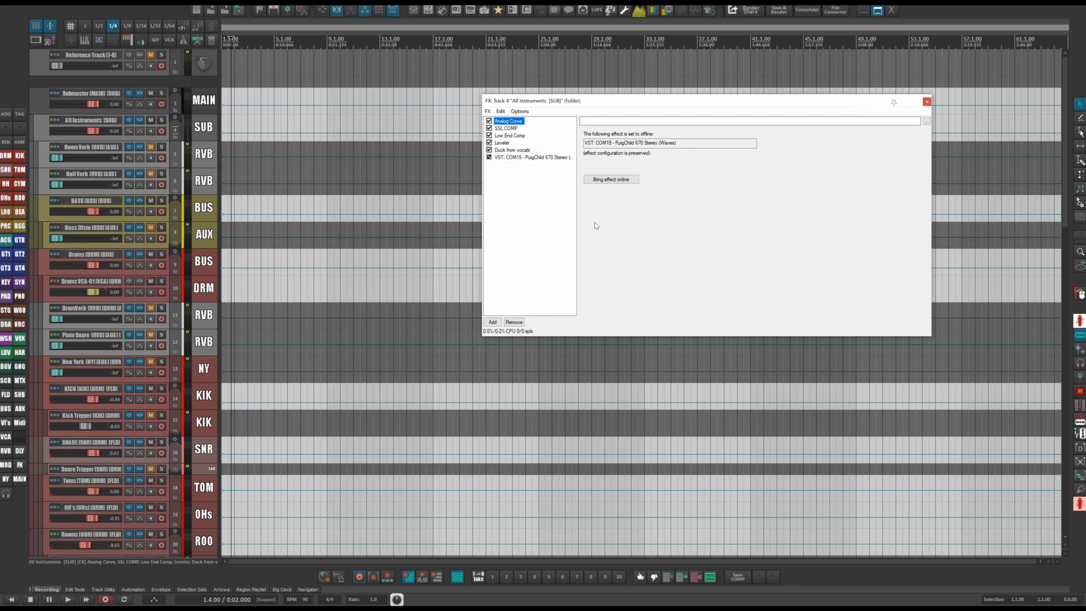
left_click_drag(722, 102, 537, 83)
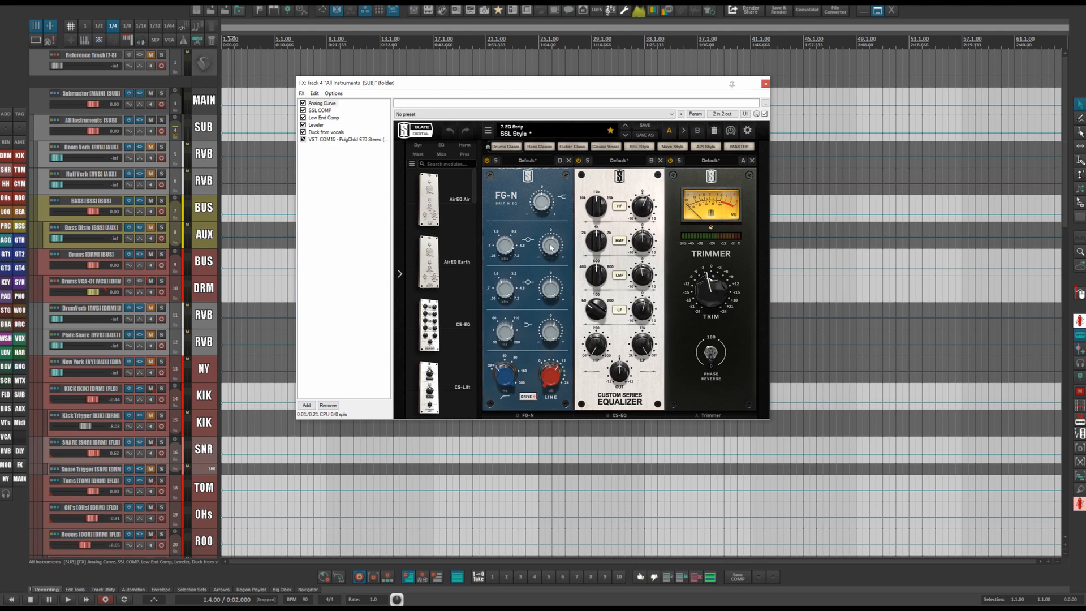
Adjust the Analog Curve rack's FG-N EQ band knob and its drive and line controls.
left_click_drag(552, 241, 556, 249)
left_click_drag(552, 246, 553, 244)
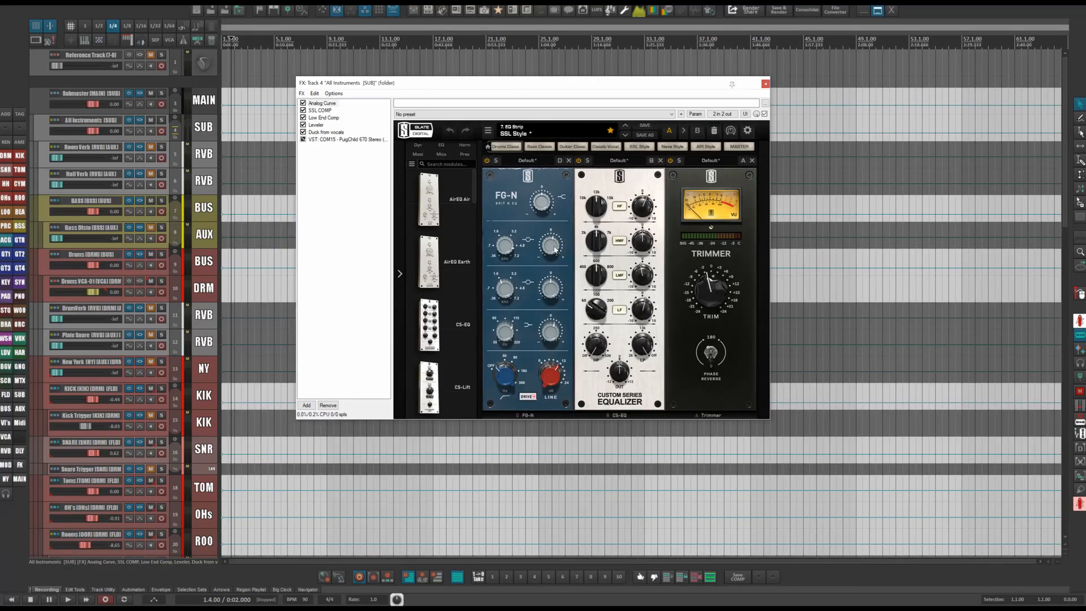
mouse_move(554, 245)
left_click(511, 251)
left_click(505, 375)
left_click(548, 376)
mouse_move(638, 312)
Reopen the Submaster's FX chain to review the Mix Curve Pro-Q, then close it.
left_click(142, 94)
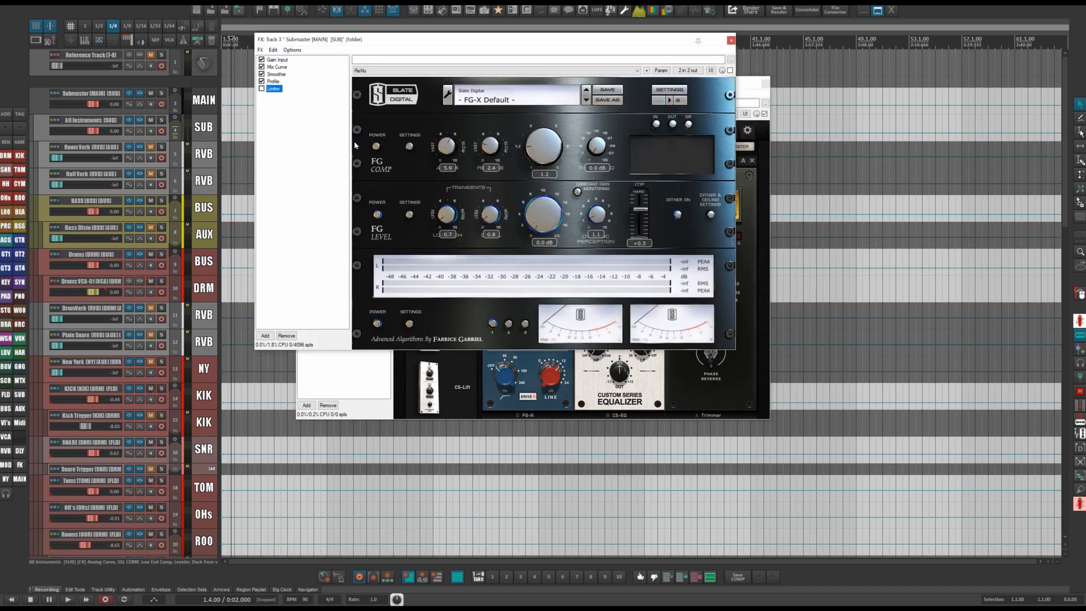
left_click(276, 67)
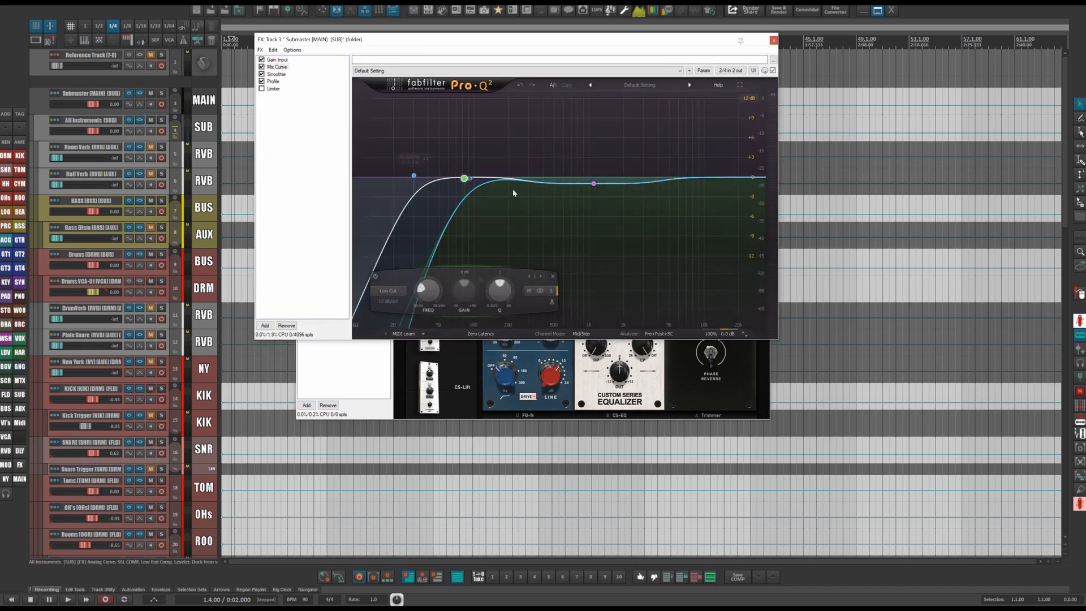
left_click(773, 39)
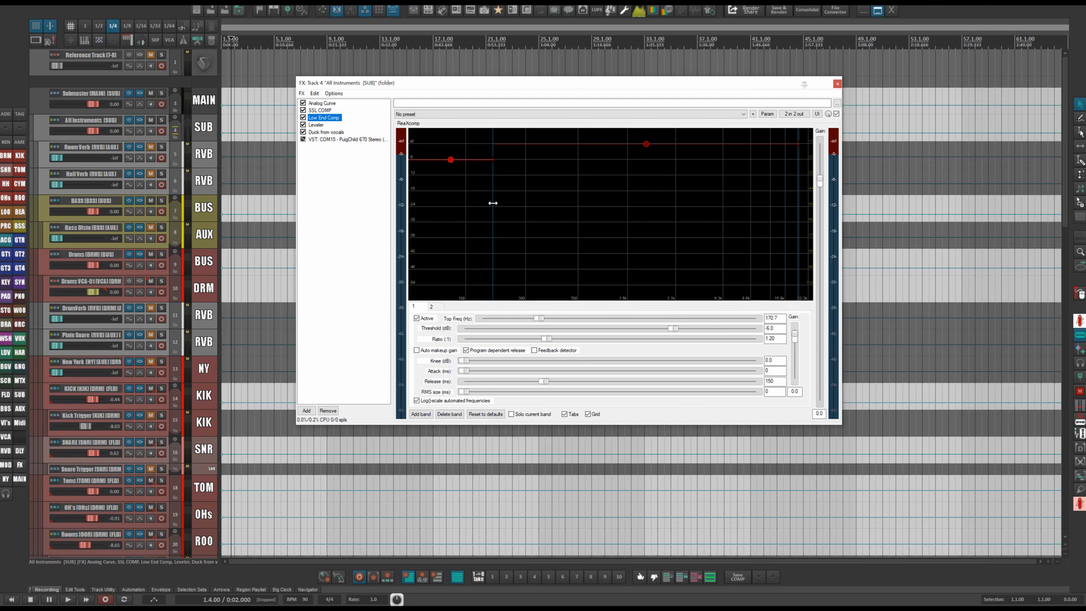
Review the All Instruments chain's Low End Comp and Leveler plugins.
left_click_drag(447, 82, 477, 77)
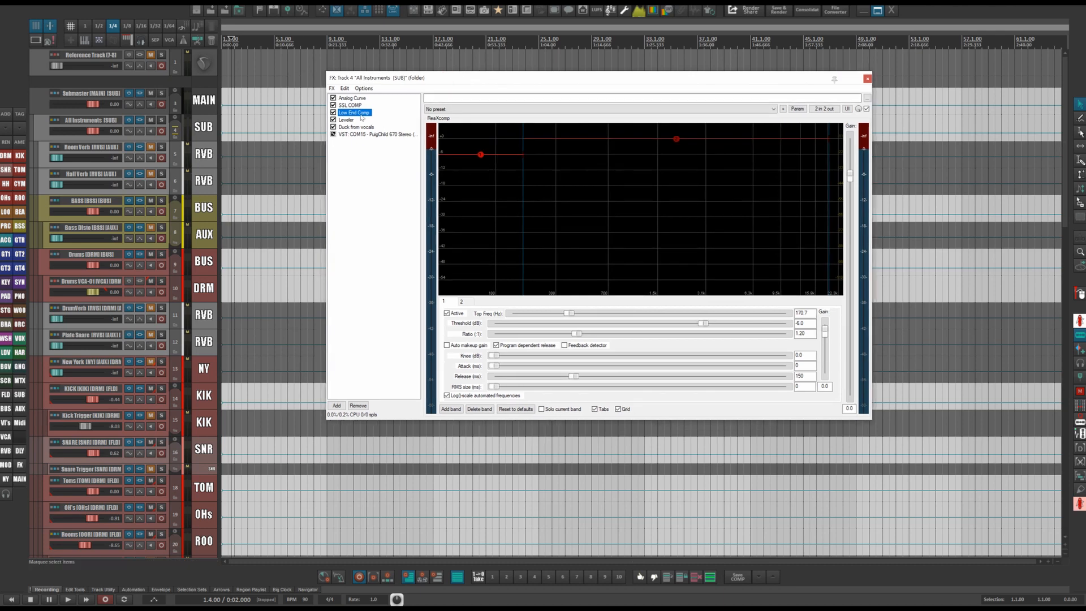
mouse_move(481, 157)
left_click(342, 120)
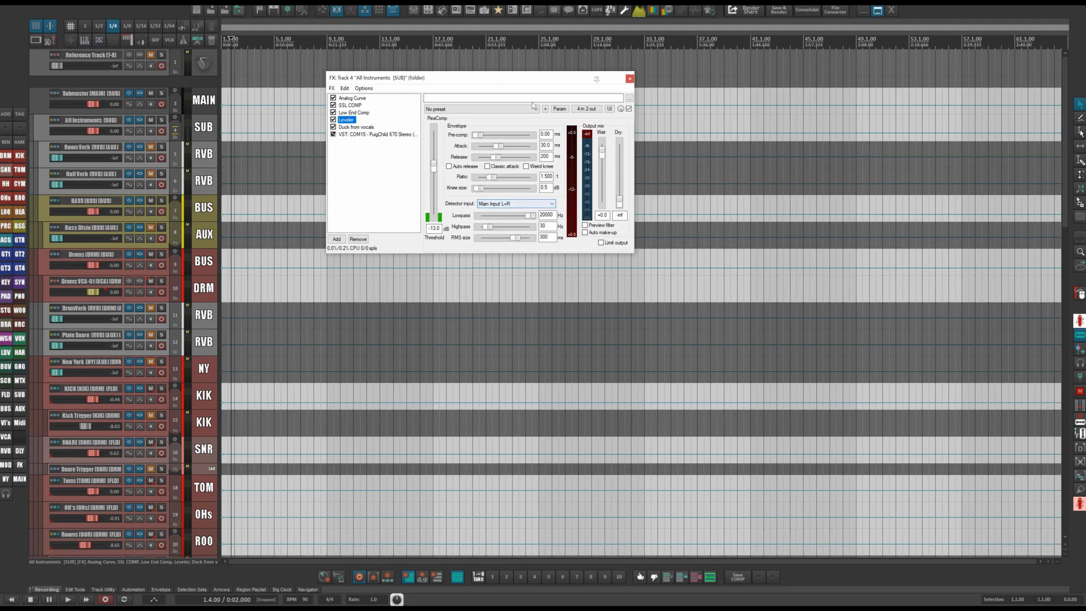
left_click_drag(532, 83, 769, 85)
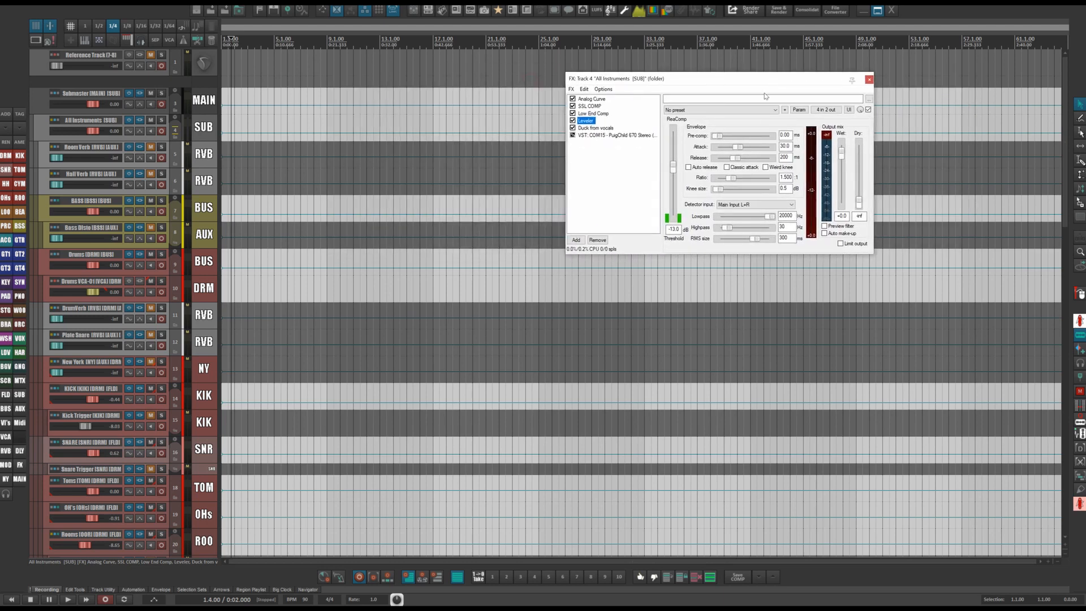
left_click(593, 114)
left_click(571, 121)
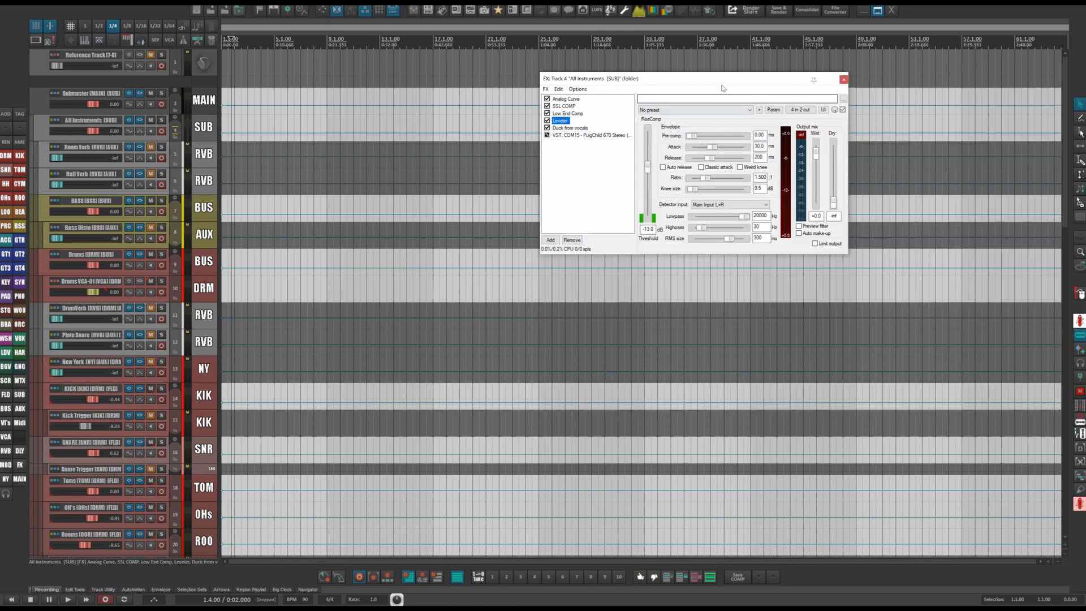
Open the ALL VOCALS track's FX chain and select its RealComp plugin.
scroll(266, 331, "down", 15)
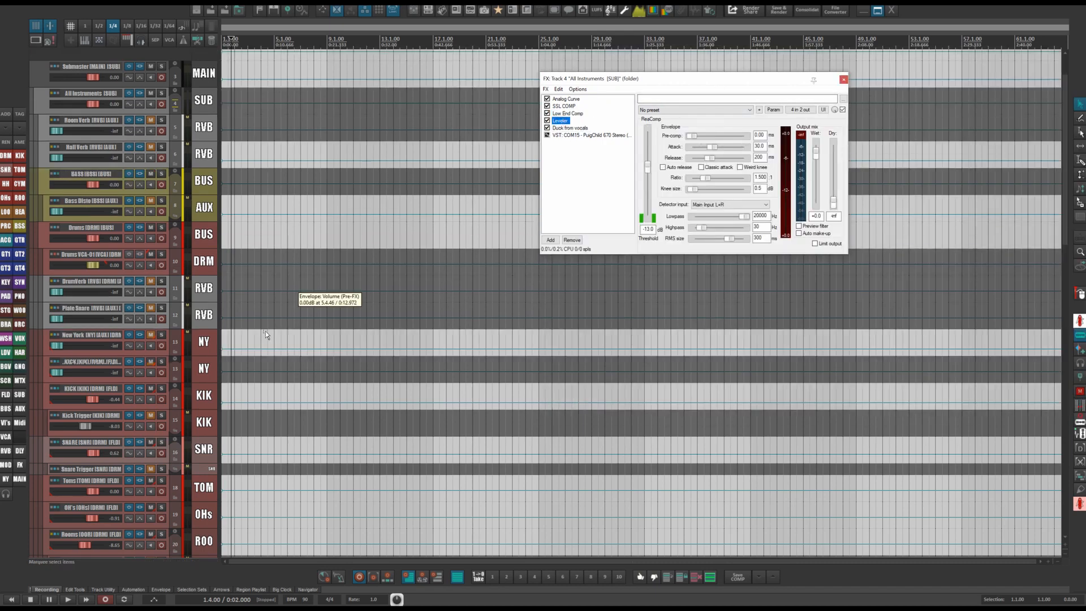
scroll(230, 445, "down", 6)
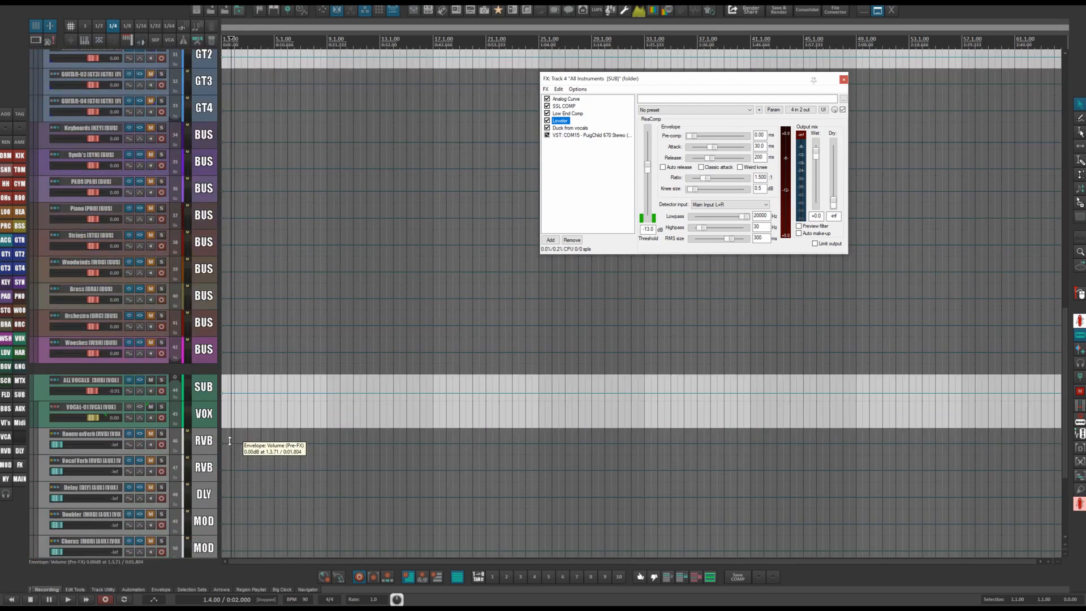
left_click(150, 383)
left_click(141, 382)
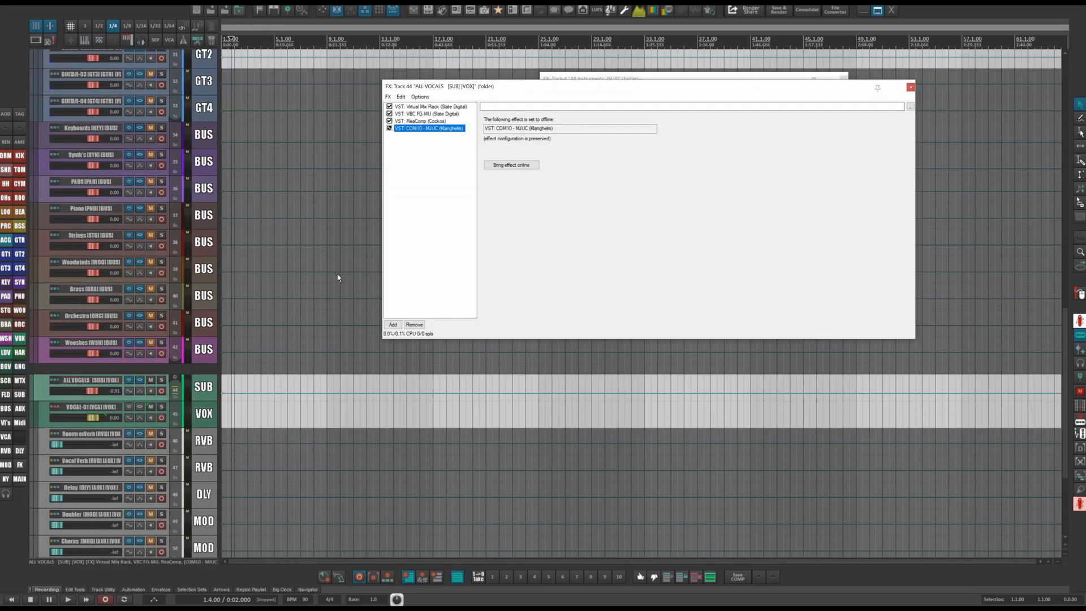
left_click(419, 121)
left_click_drag(618, 85, 609, 84)
left_click_drag(609, 85, 474, 83)
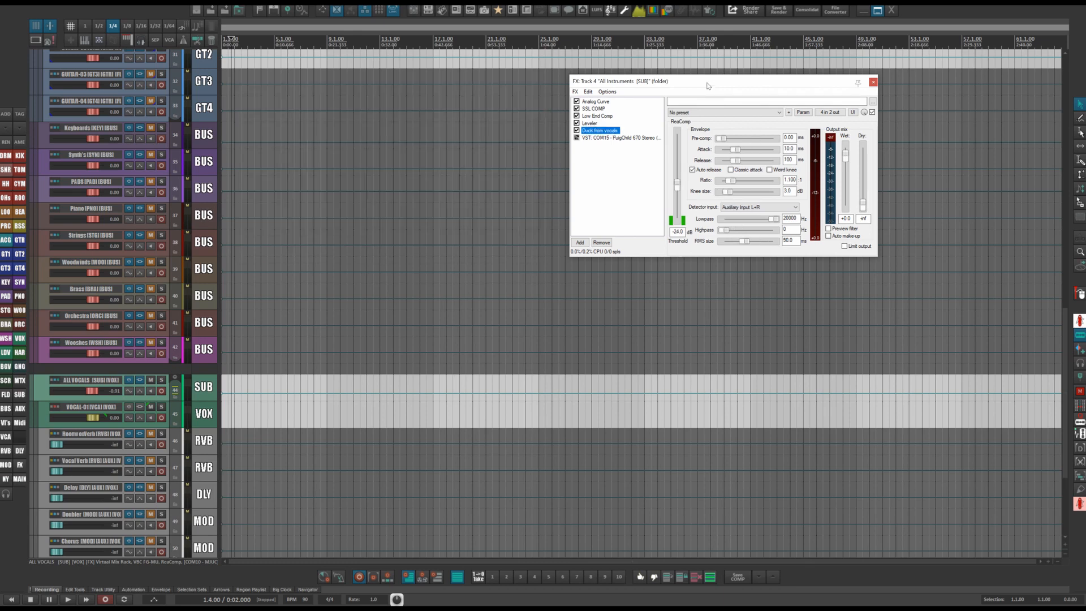
Compare with the All Instruments chain by selecting its Leveler and then the Duck from vocals compressor.
left_click_drag(706, 83, 534, 87)
left_click(419, 124)
left_click(421, 131)
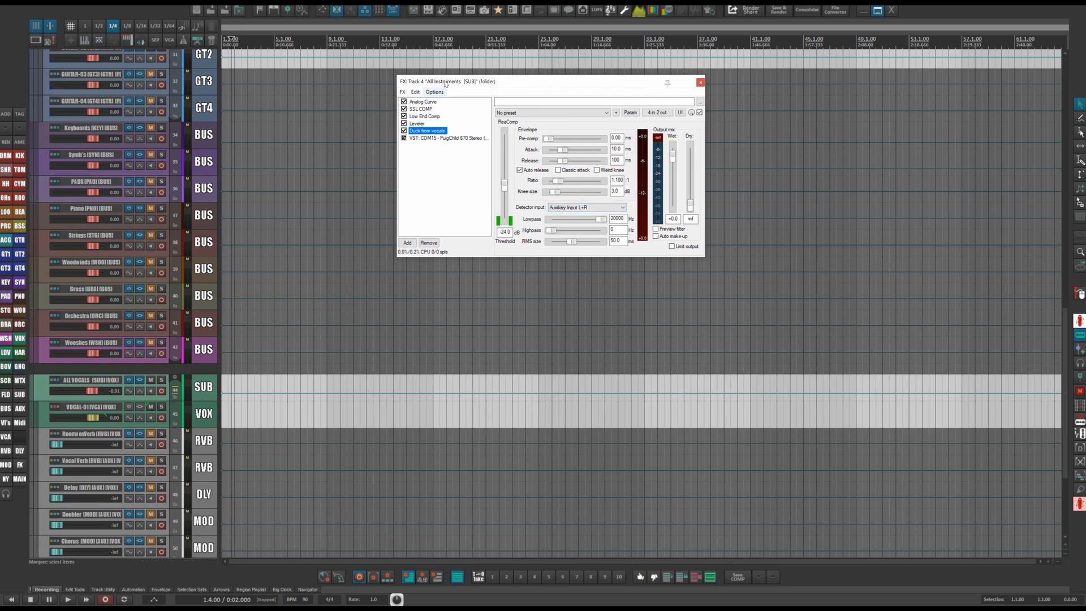
Check the sidechain setup: the ALL VOCALS send to All Instruments and the Duck from vocals pin connector.
left_click(56, 384)
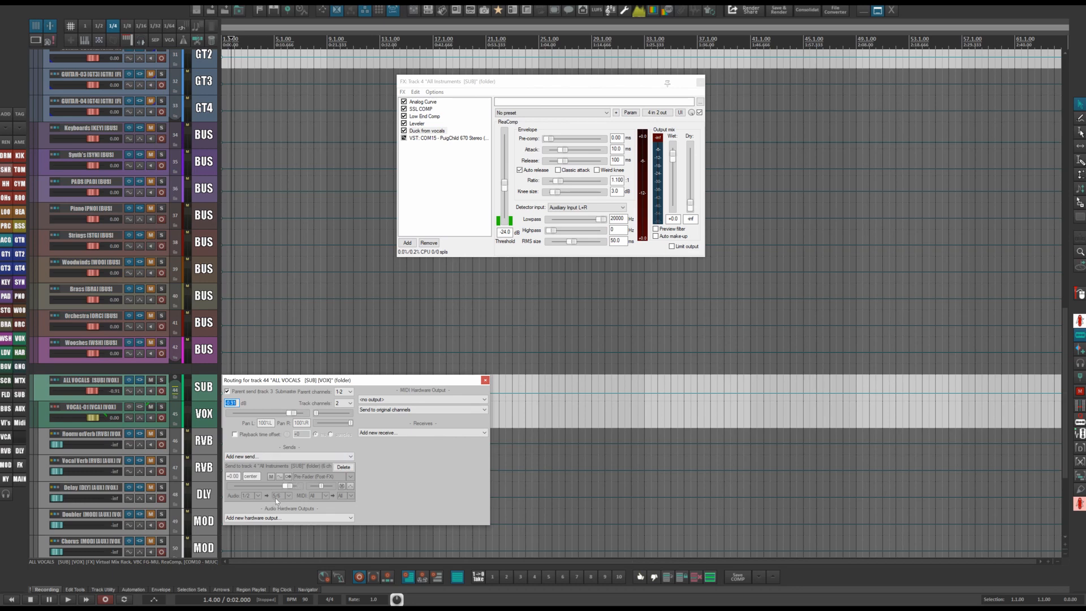
left_click(484, 380)
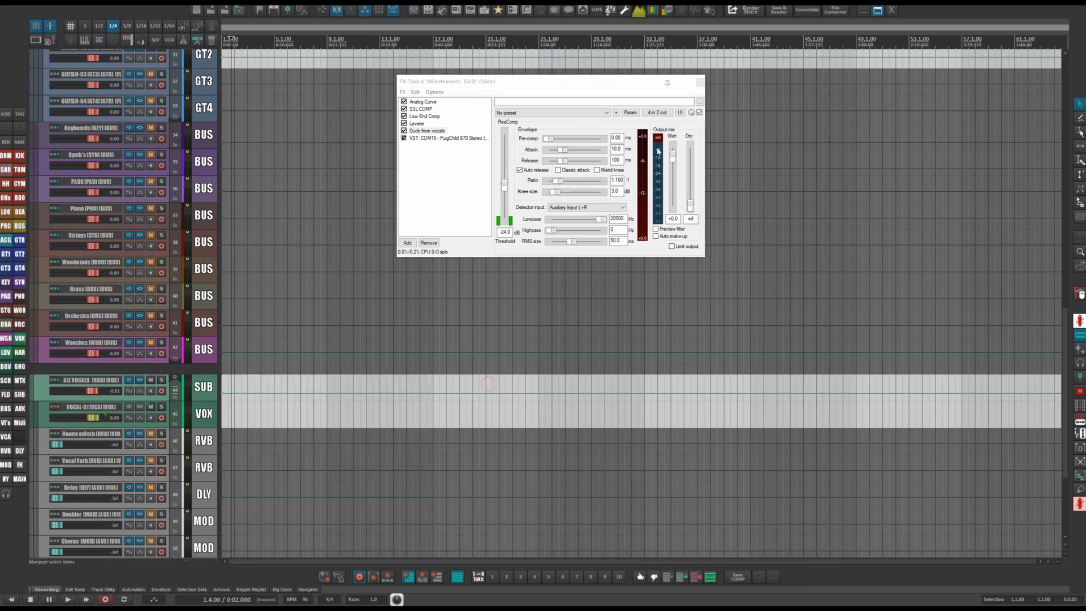
left_click(657, 112)
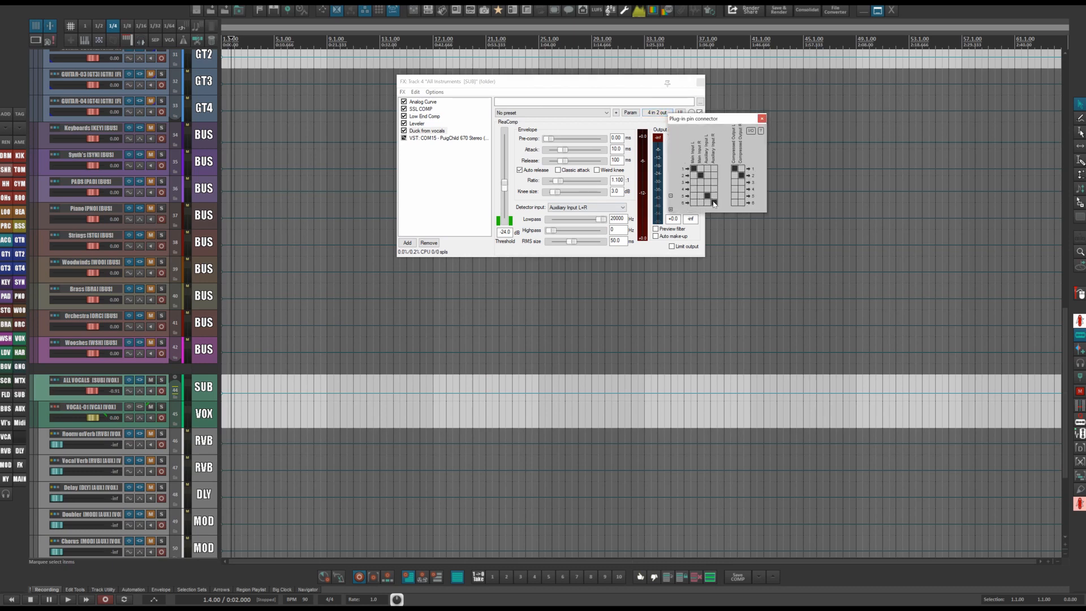
left_click(761, 119)
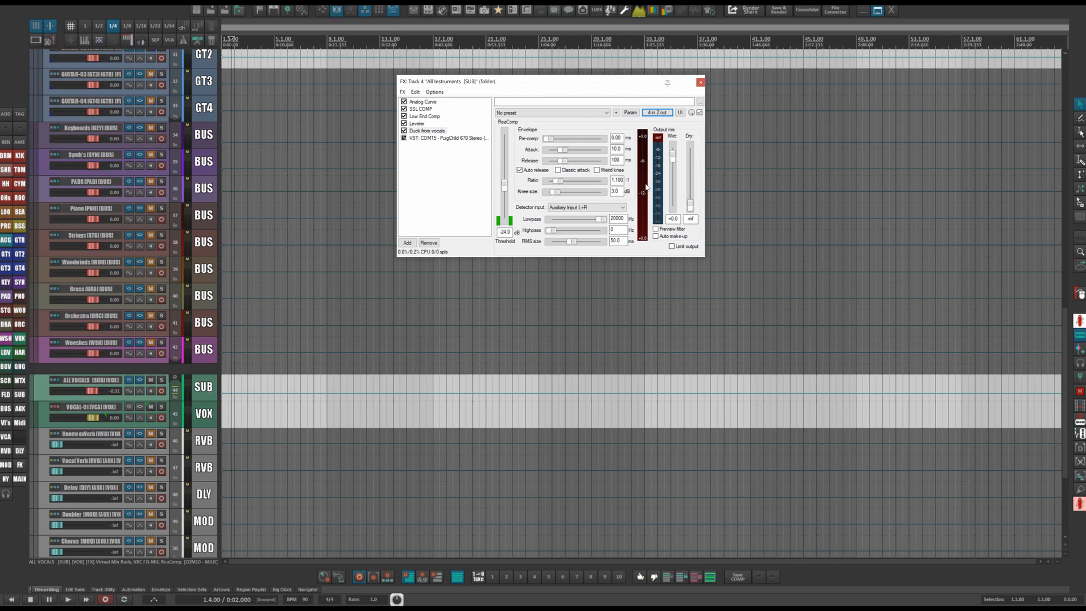
Bring the offline PuigChild 670 plugin in the All Instruments chain online to view it.
left_click(465, 138)
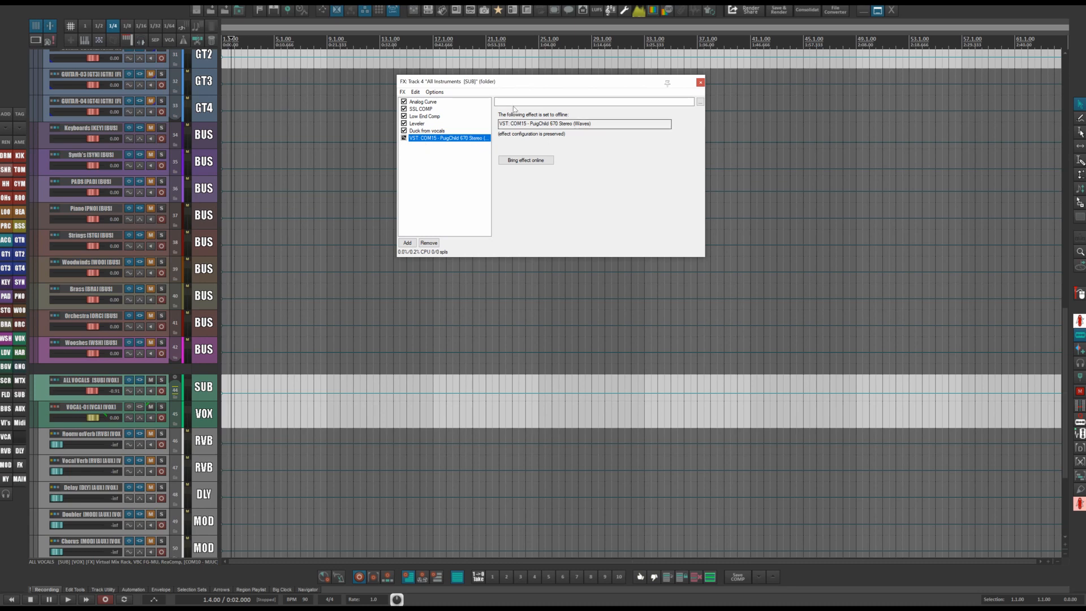
left_click_drag(546, 82, 492, 57)
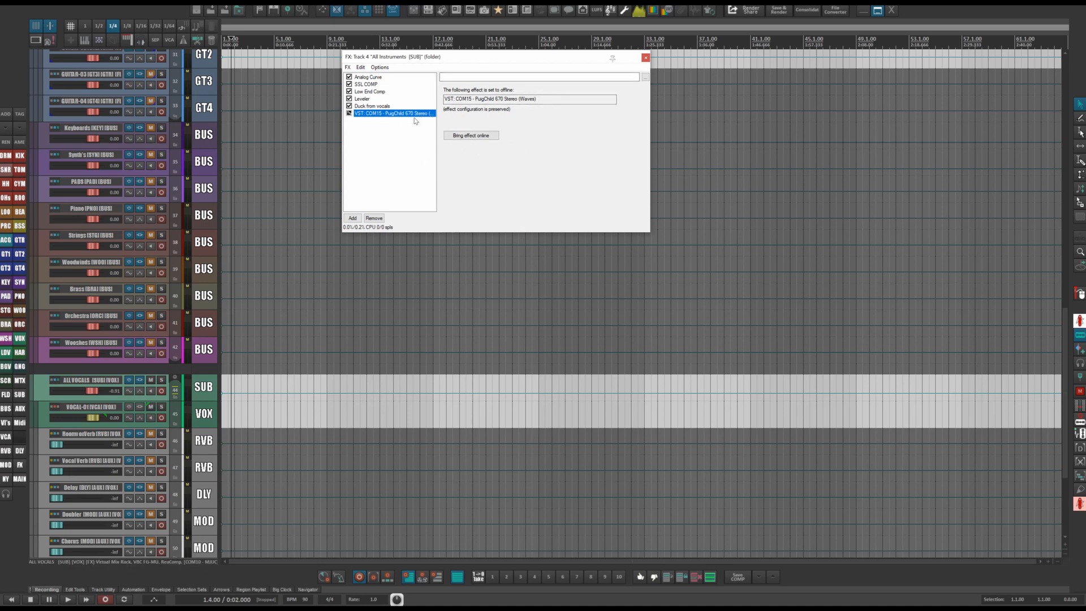
left_click(370, 84)
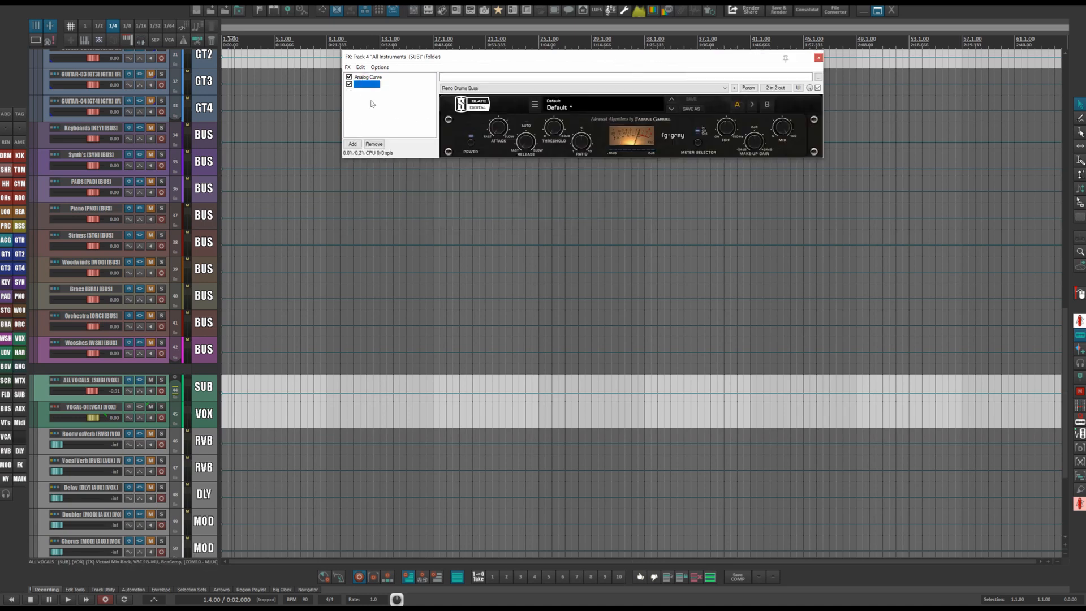
left_click(377, 112)
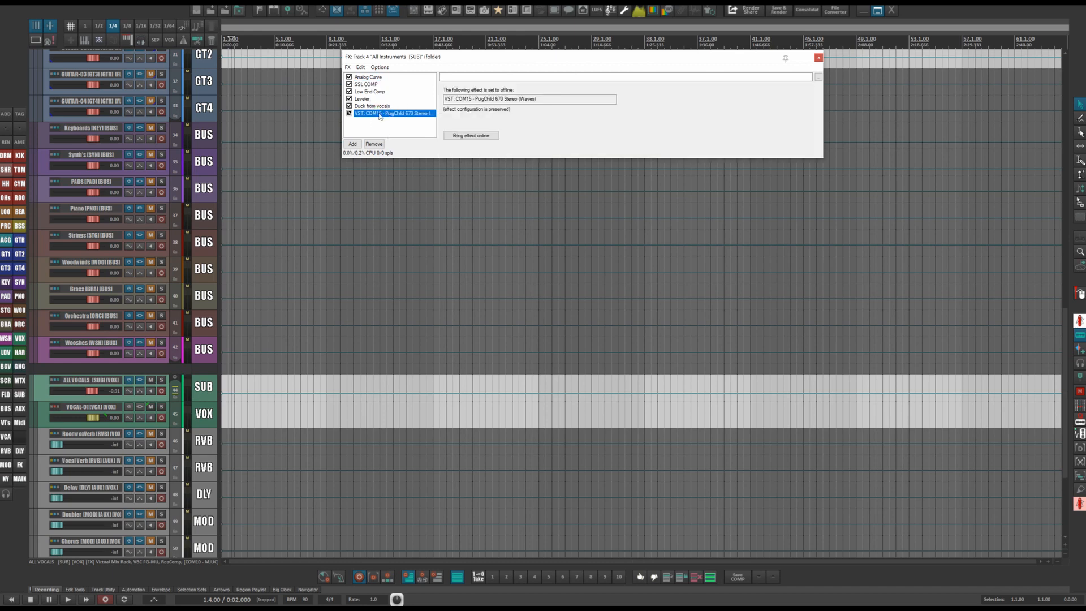
left_click(460, 136)
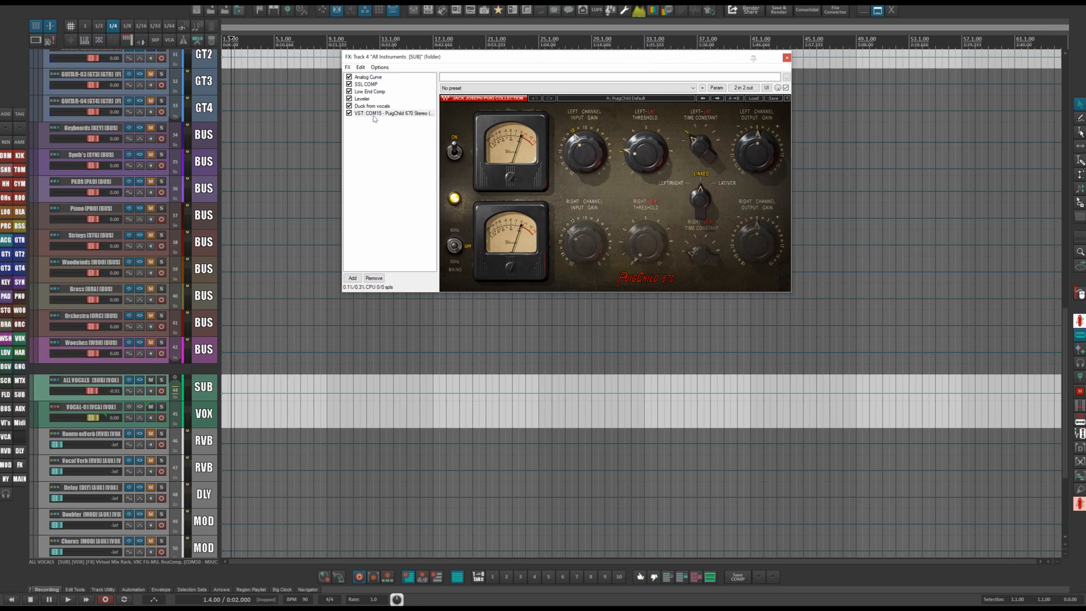
Set the PuigChild 670 plugin offline again and close the FX window.
left_click(358, 84)
left_click(380, 114)
key("ctrl+alt+b")
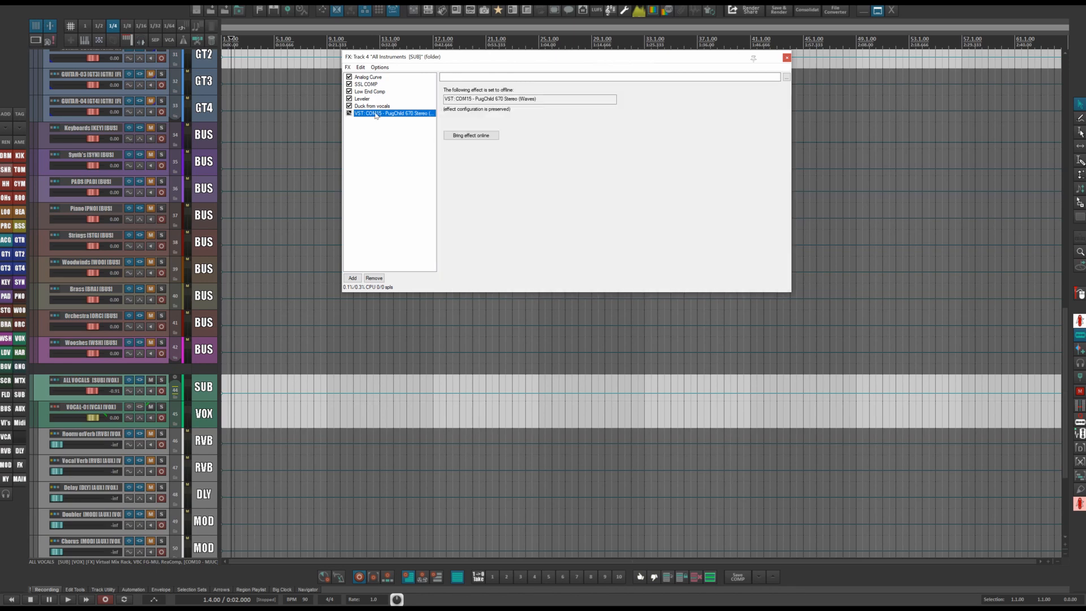
left_click(787, 58)
Select the BASS bus track at the top of the project.
scroll(317, 175, "up", 10)
scroll(309, 165, "up", 8)
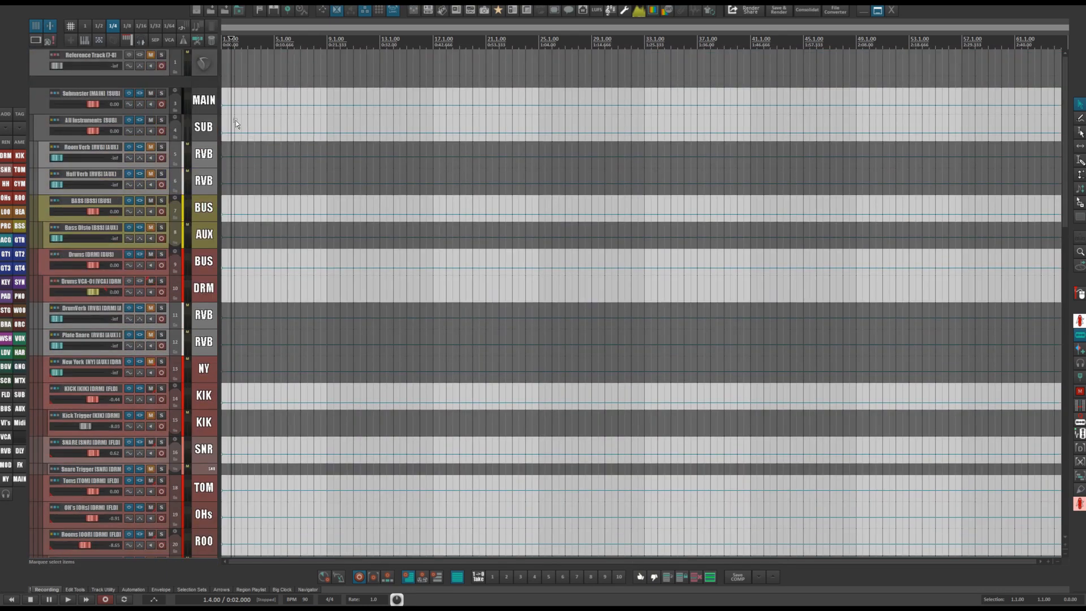
left_click(207, 213)
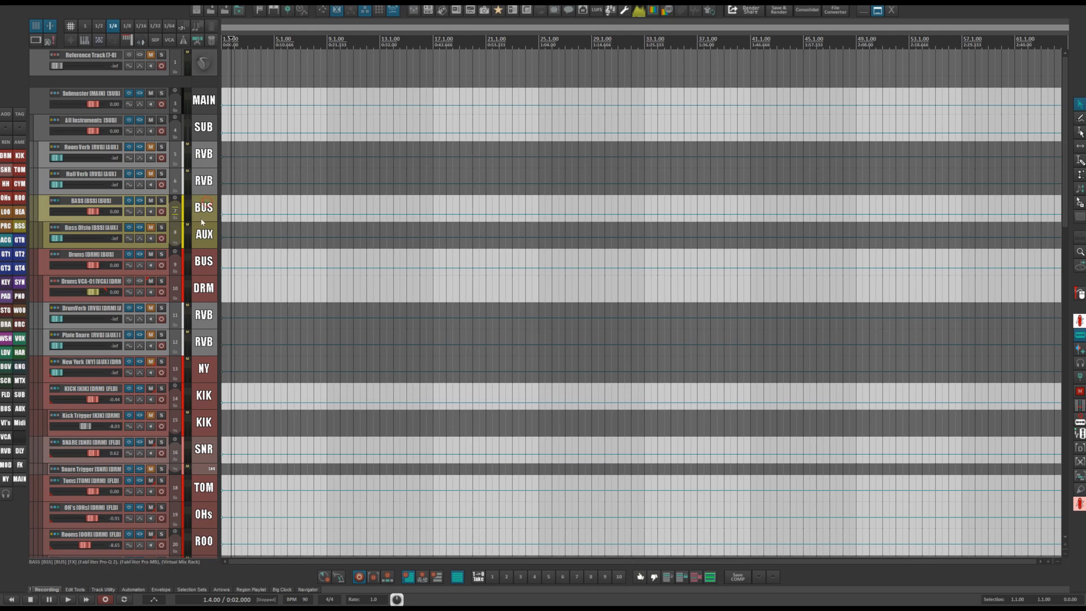
Open the Bass Dists AUX track's FX chain and inspect its Pro-Q 2 high-pass band.
left_click(141, 228)
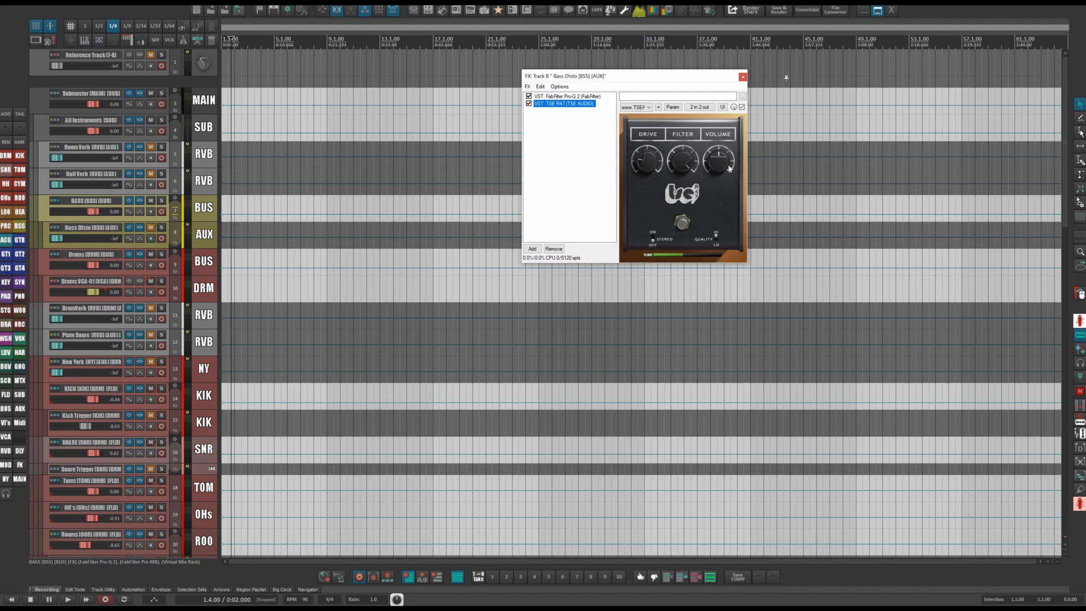
left_click(566, 96)
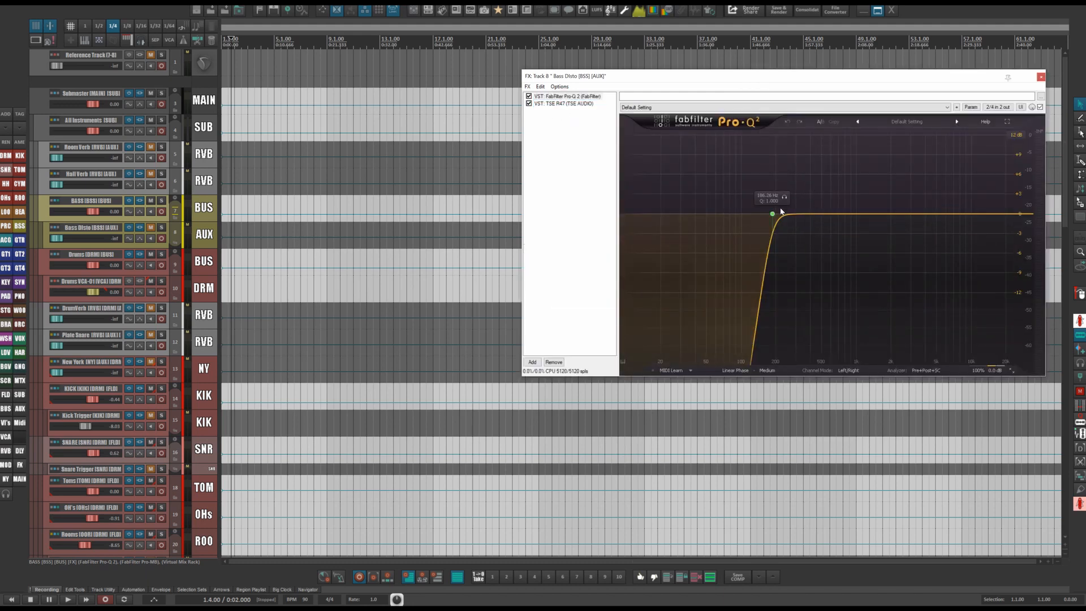
left_click(772, 214)
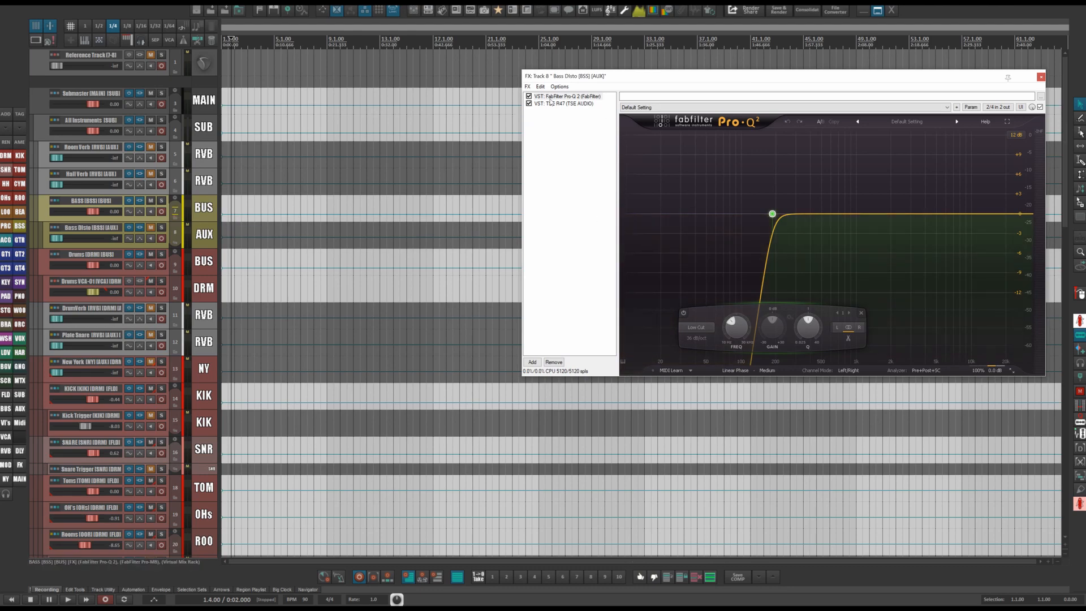
Open the BASS bus FX chain and inspect the bands of its Pro-Q 2 equalizer.
left_click(205, 215)
left_click_drag(599, 88, 488, 75)
left_click(188, 94)
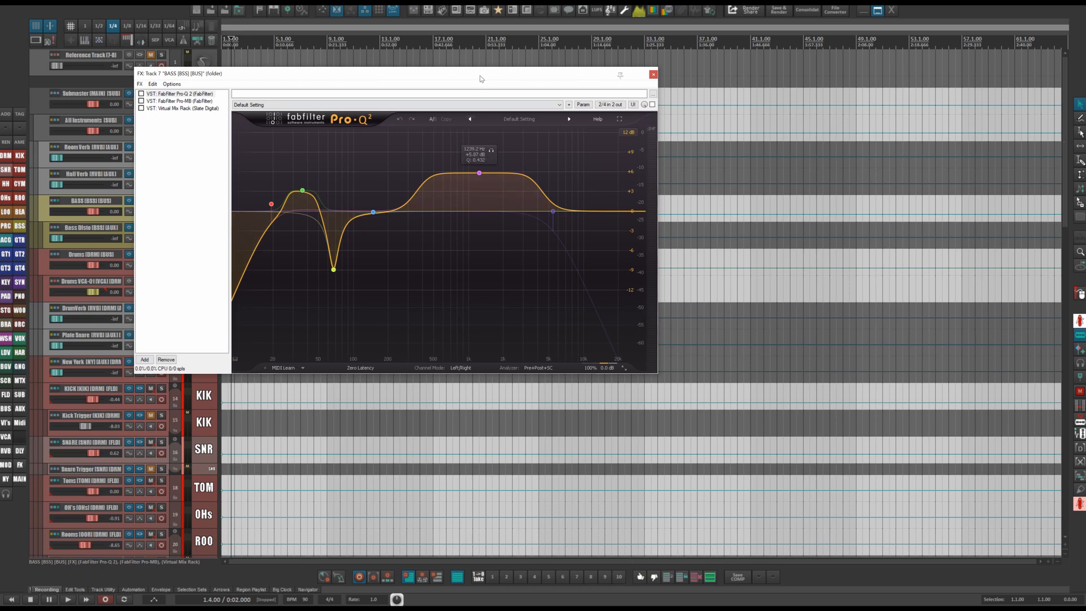
left_click_drag(479, 76, 651, 94)
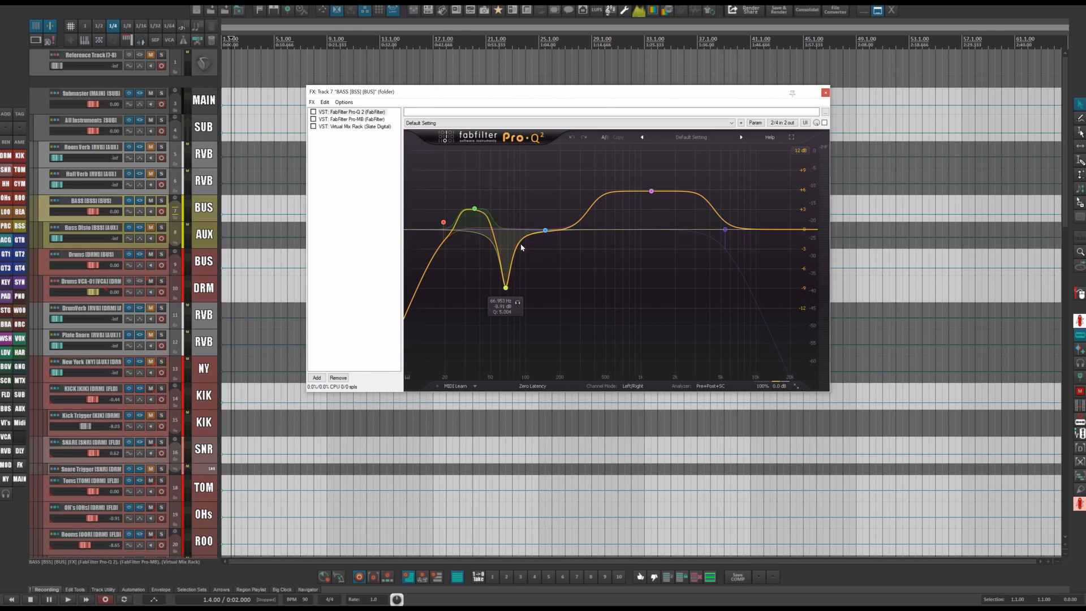
left_click(505, 288)
View the BASS bus Pro-MB multiband compressor and briefly check the monitoring FX chain's SPAN analyzer.
left_click(350, 119)
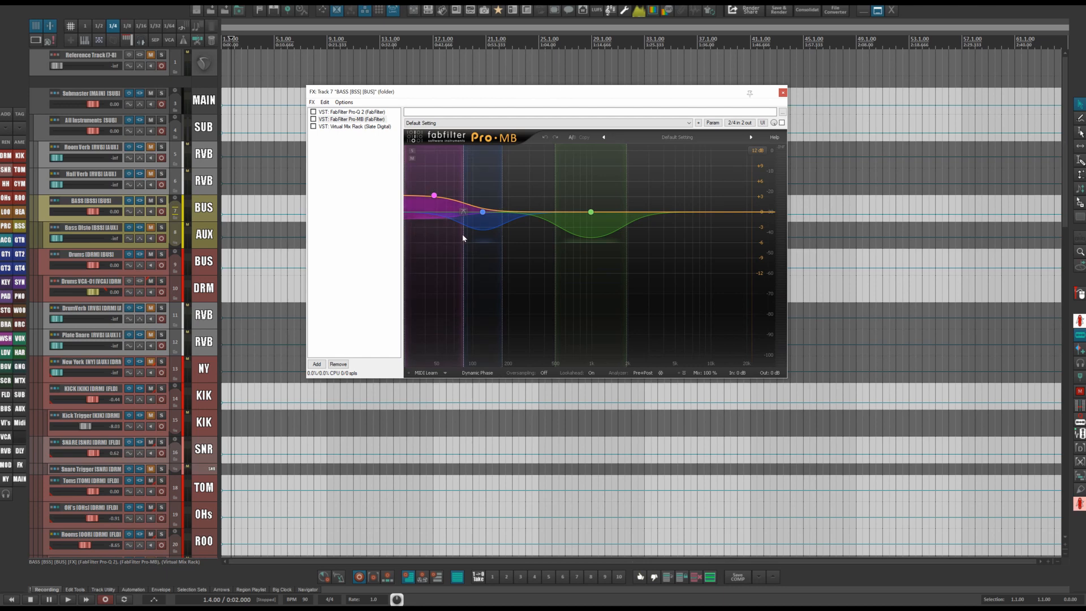
left_click(640, 13)
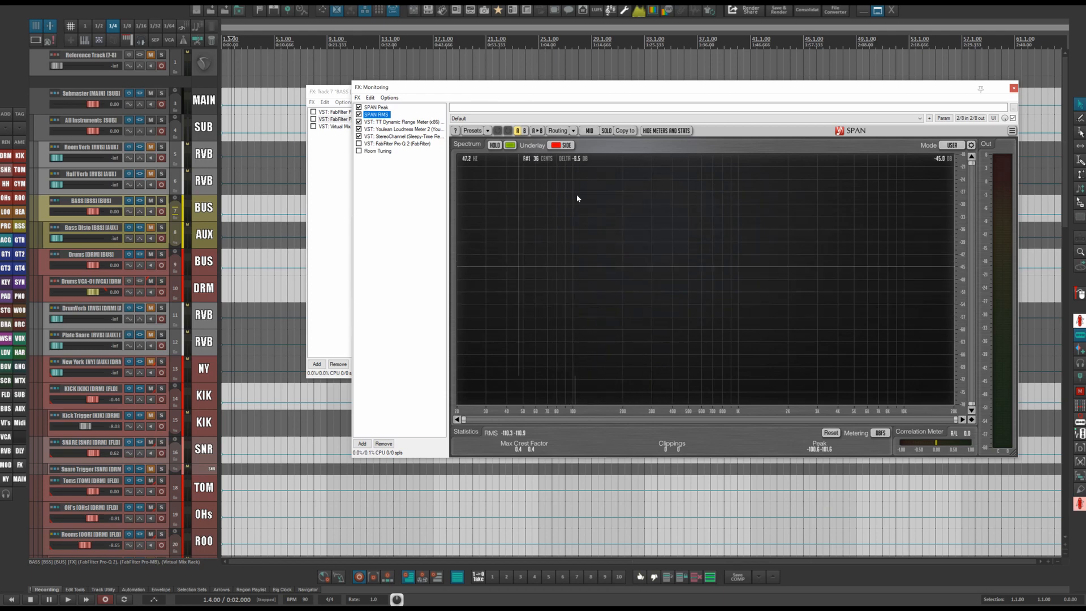
left_click(1014, 89)
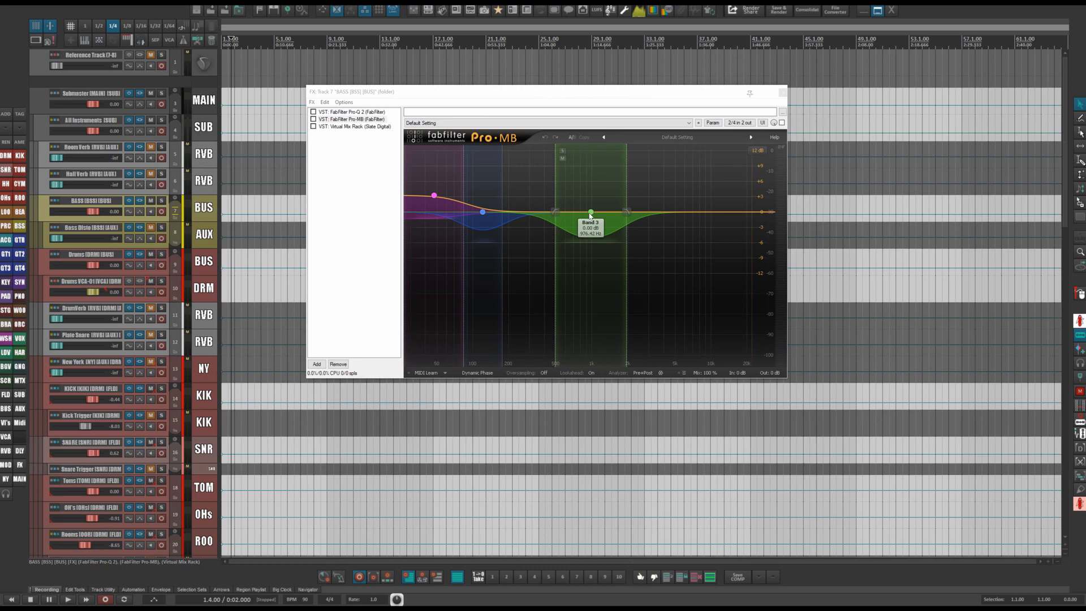
Open the Virtual Mix Rack on the BASS bus and slightly adjust the FG-118 compressor's attack knob.
left_click(354, 126)
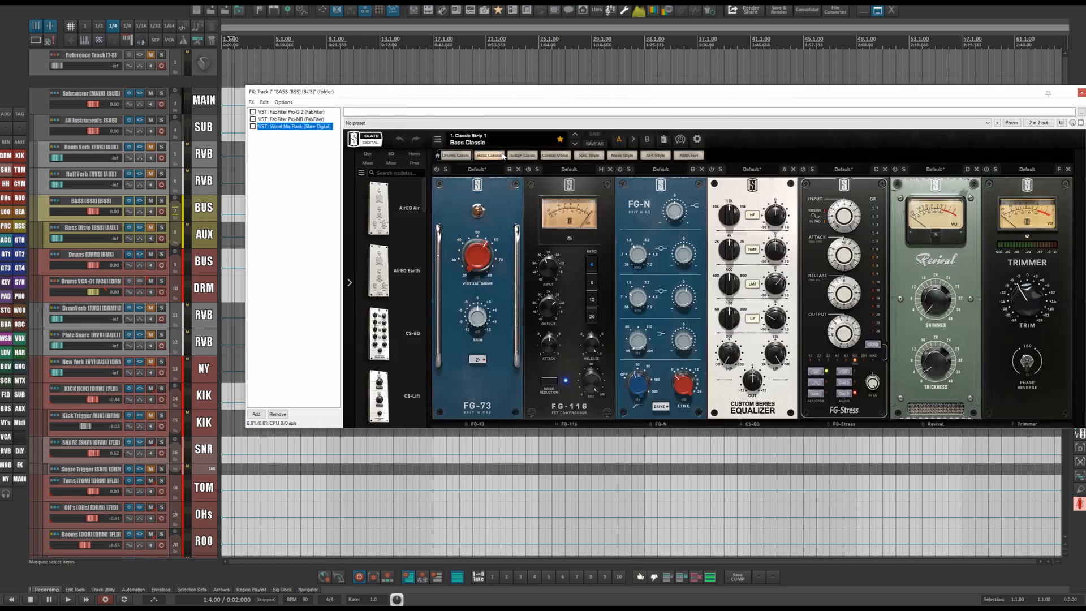
left_click_drag(750, 88, 691, 71)
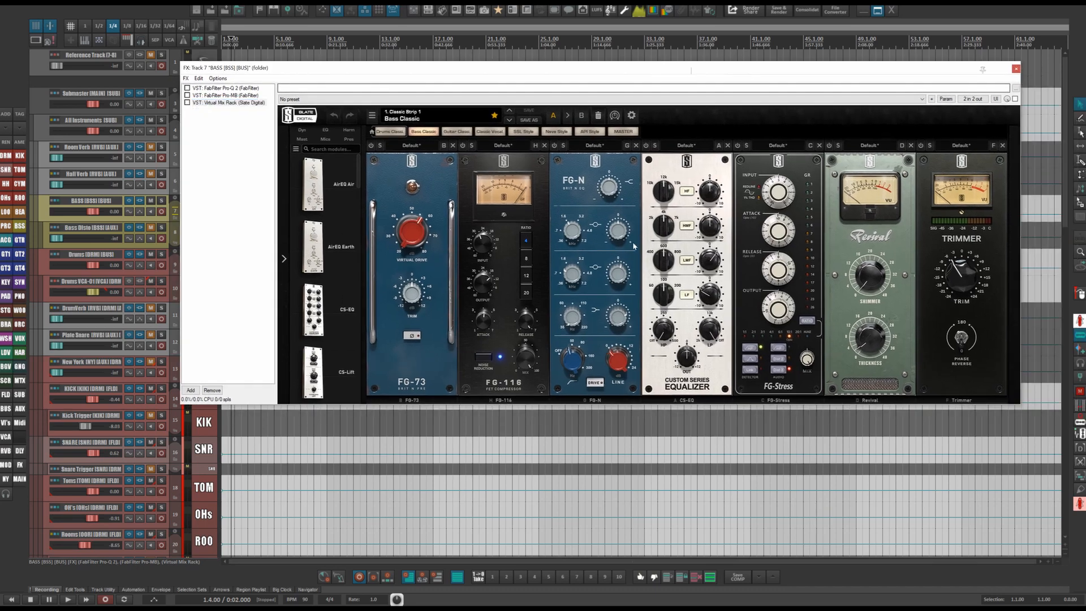
left_click(378, 180)
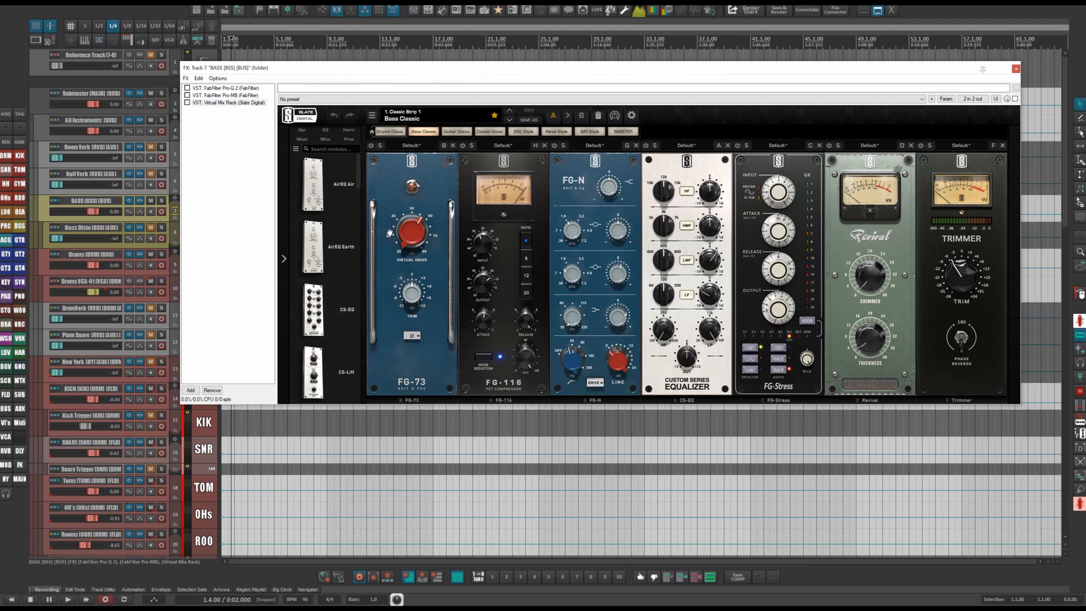
mouse_move(409, 230)
mouse_move(526, 320)
mouse_move(482, 328)
left_mouse_down()
mouse_move(487, 295)
mouse_move(486, 318)
left_mouse_up()
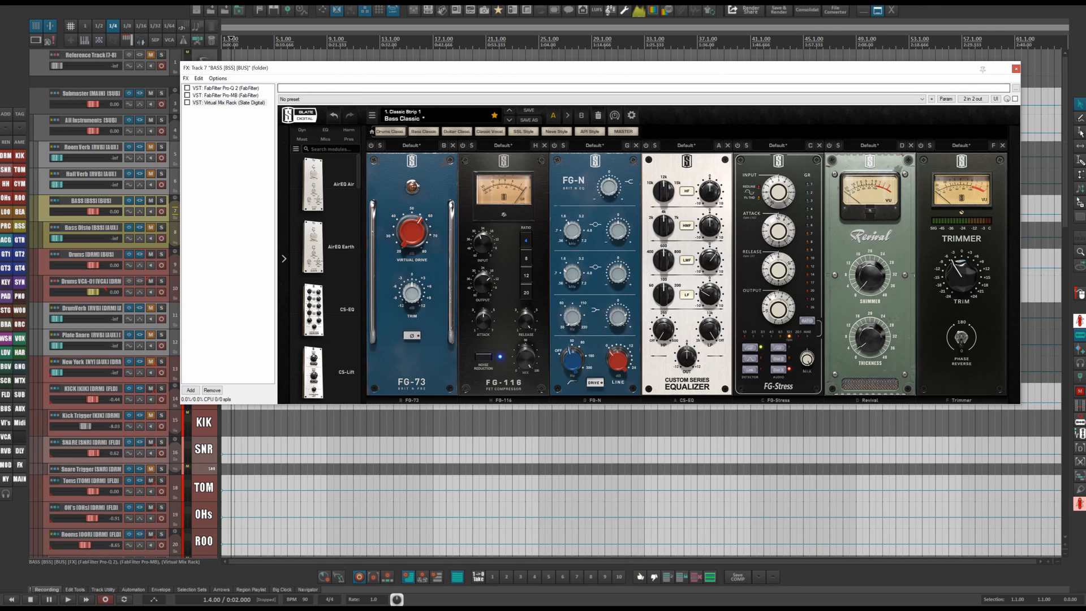
Check the monitoring FX chain's SPAN analyzer again and close the BASS bus and monitoring FX windows.
left_click(638, 13)
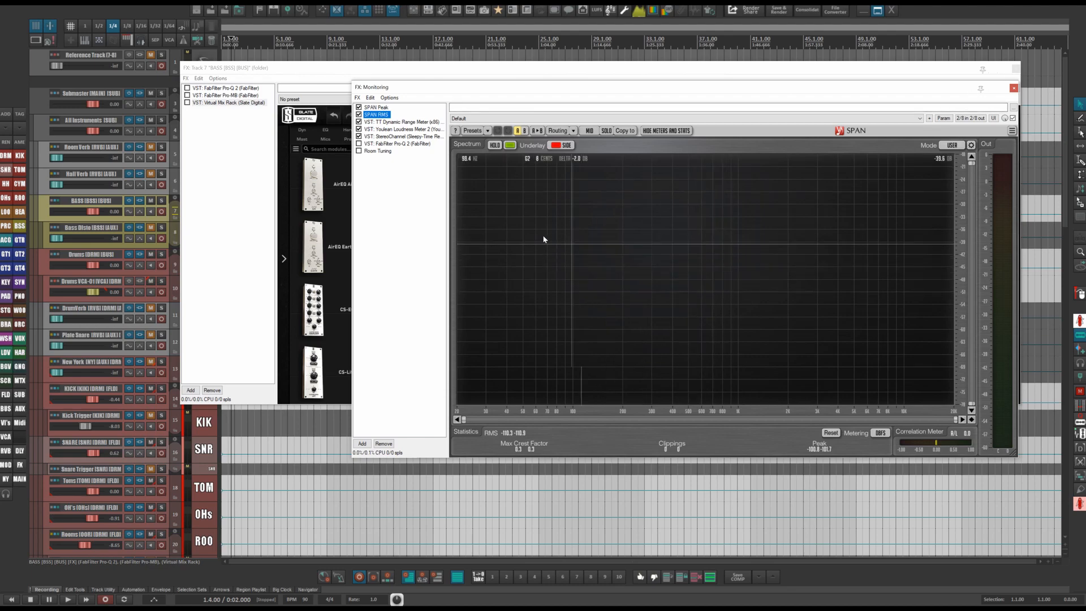
left_click(1013, 89)
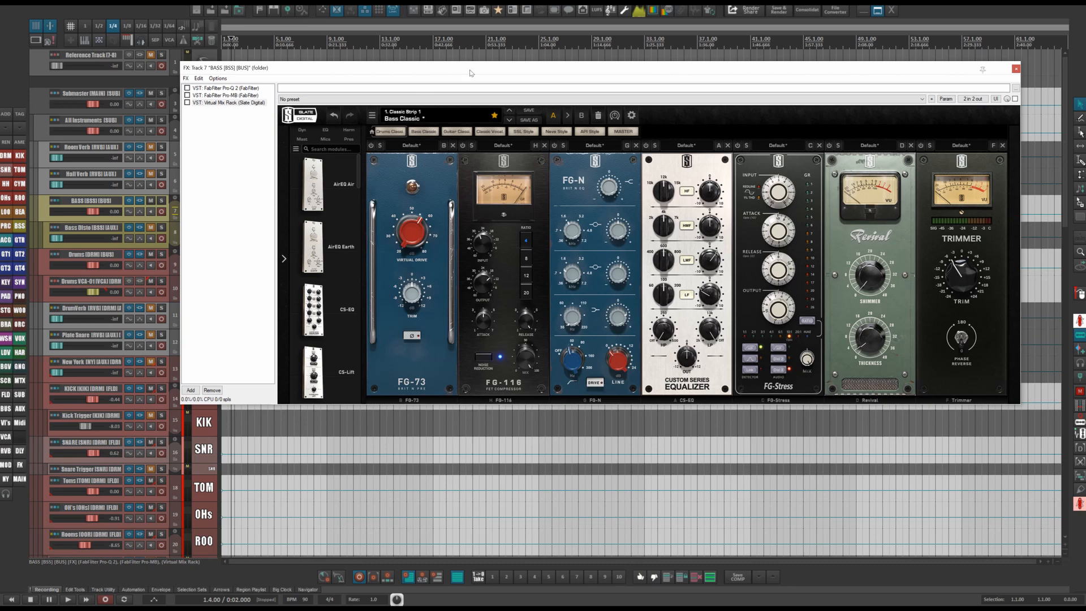
left_click(639, 15)
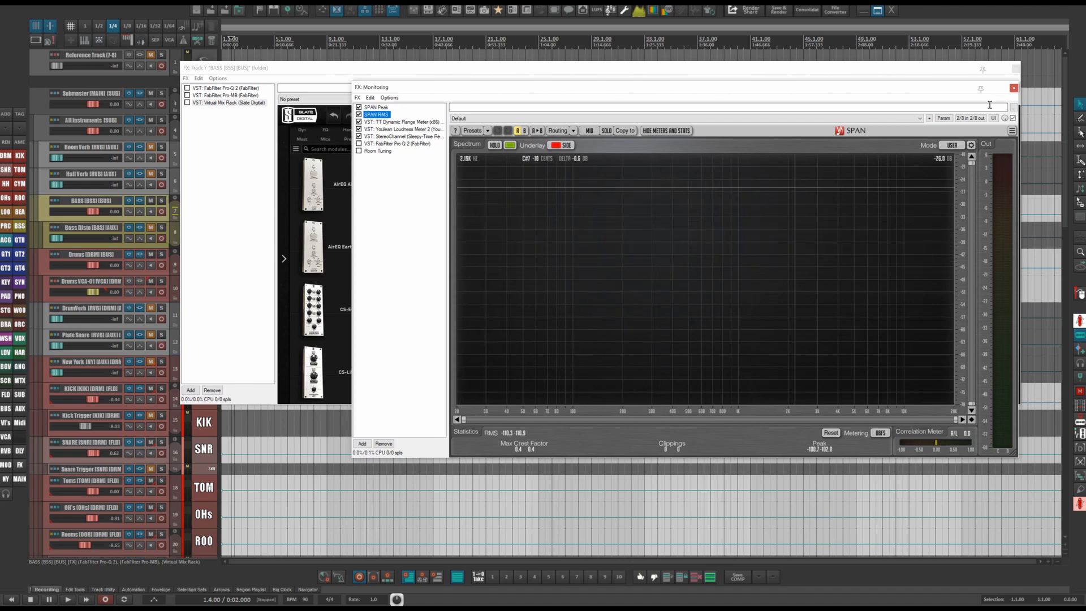
left_click(1016, 69)
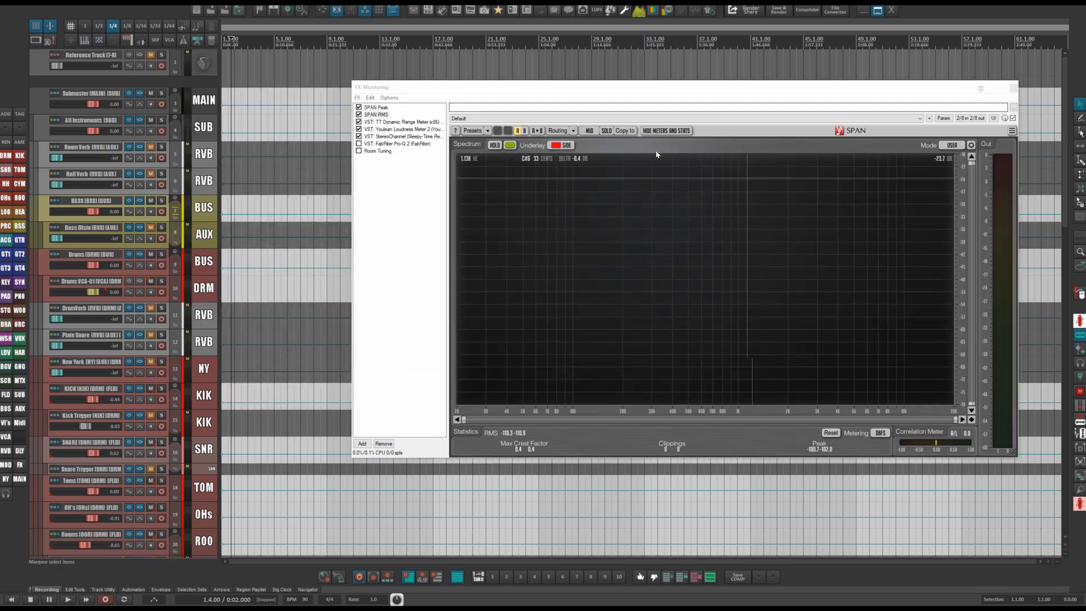
left_click(1014, 89)
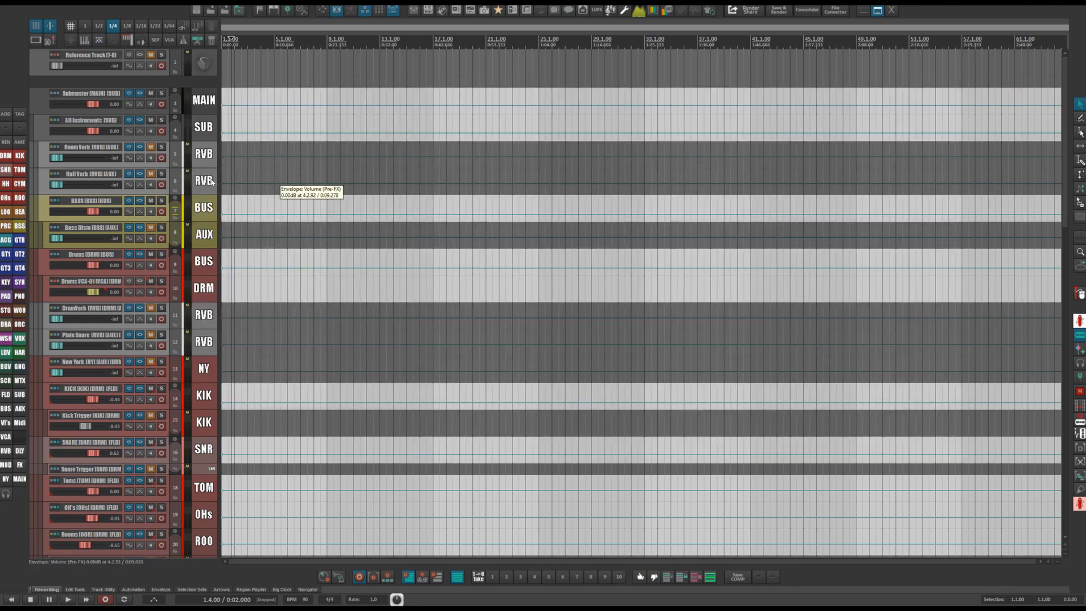
Reopen the BASS bus FX chain to view the Virtual Mix Rack, then close it.
left_click(140, 201)
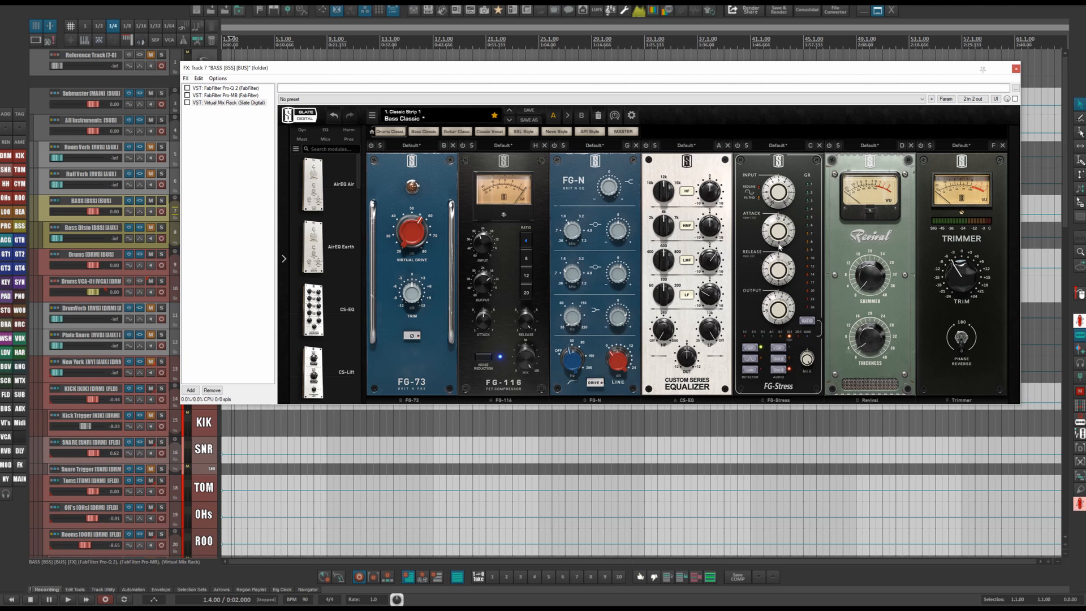
mouse_move(777, 217)
left_click(1015, 69)
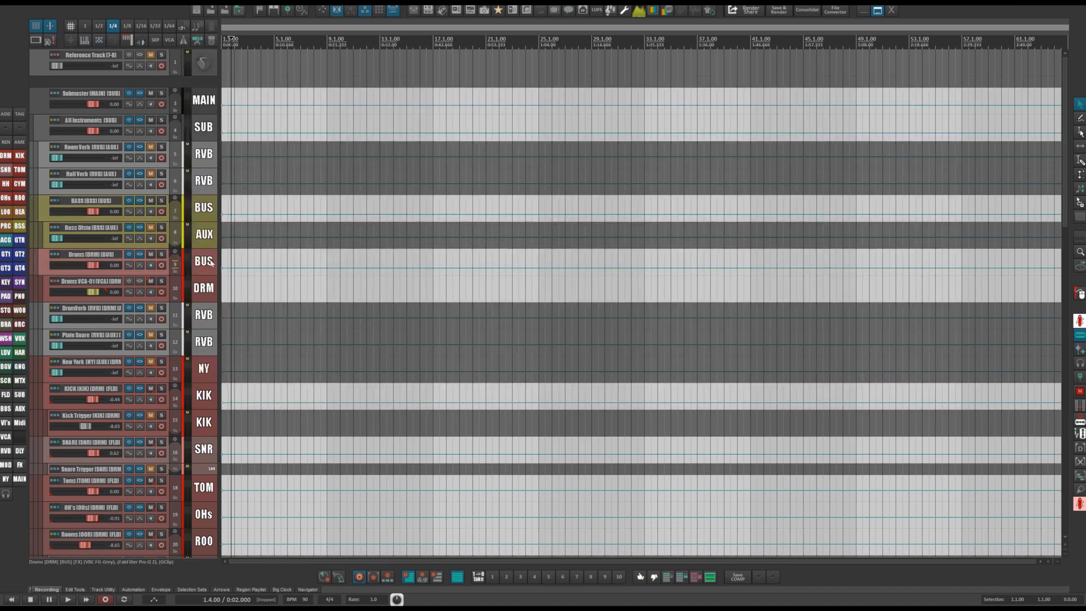
Open the Drums bus FX chain and adjust the FG-Grey compressor's attack, resetting it to its default.
left_click(137, 255)
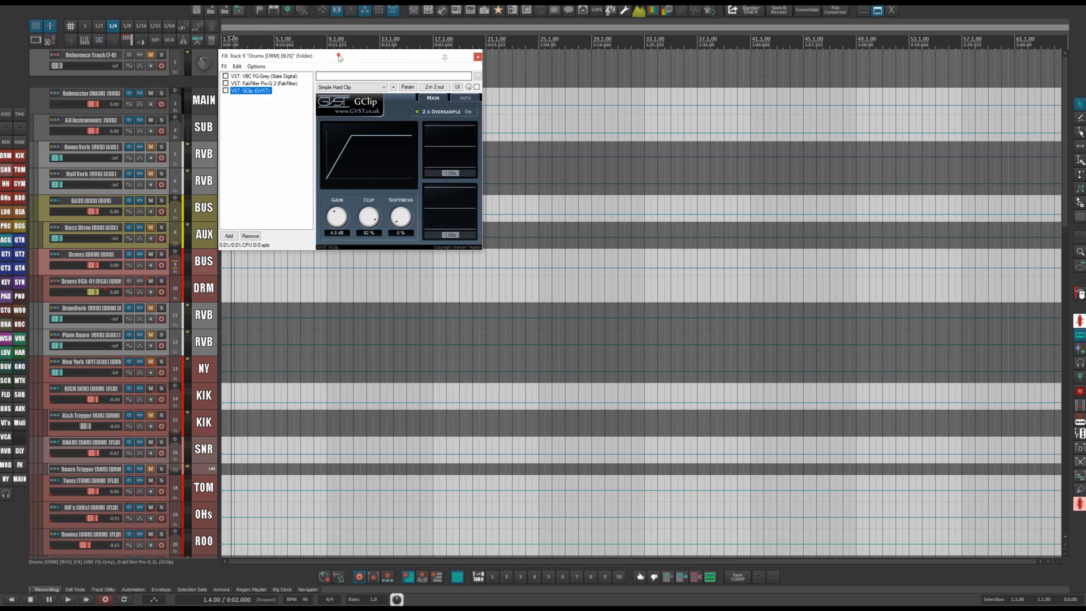
left_click_drag(335, 55, 554, 92)
left_click(467, 120)
left_click(469, 114)
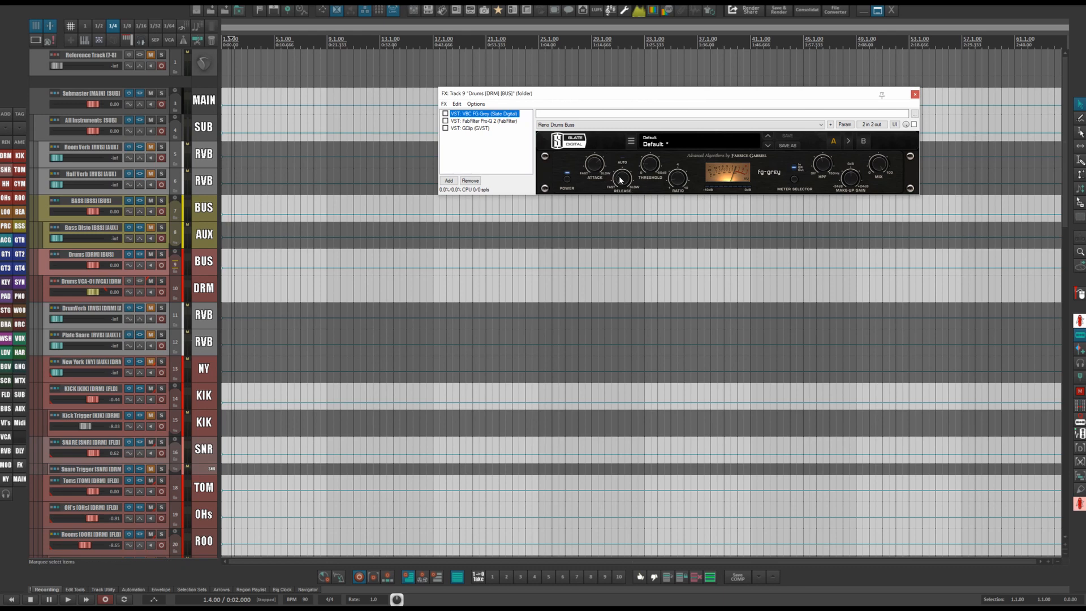
mouse_move(621, 188)
mouse_move(594, 161)
left_click_drag(593, 164, 598, 250)
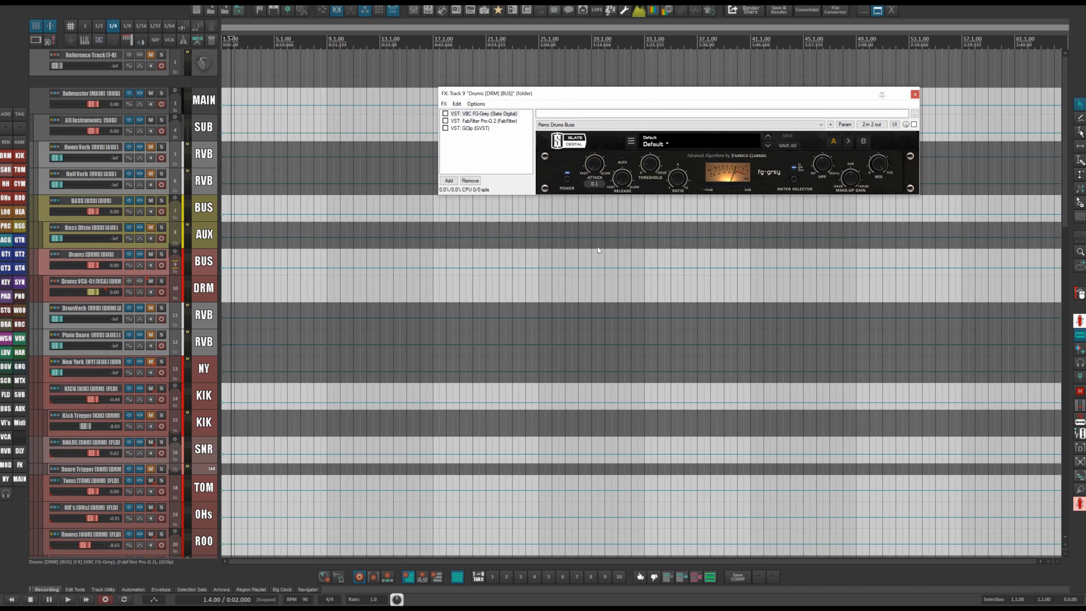
double_click(591, 154)
mouse_move(647, 168)
Review the Drums bus Pro-Q 2 and GClip plugins, then close the FX window.
left_click(483, 121)
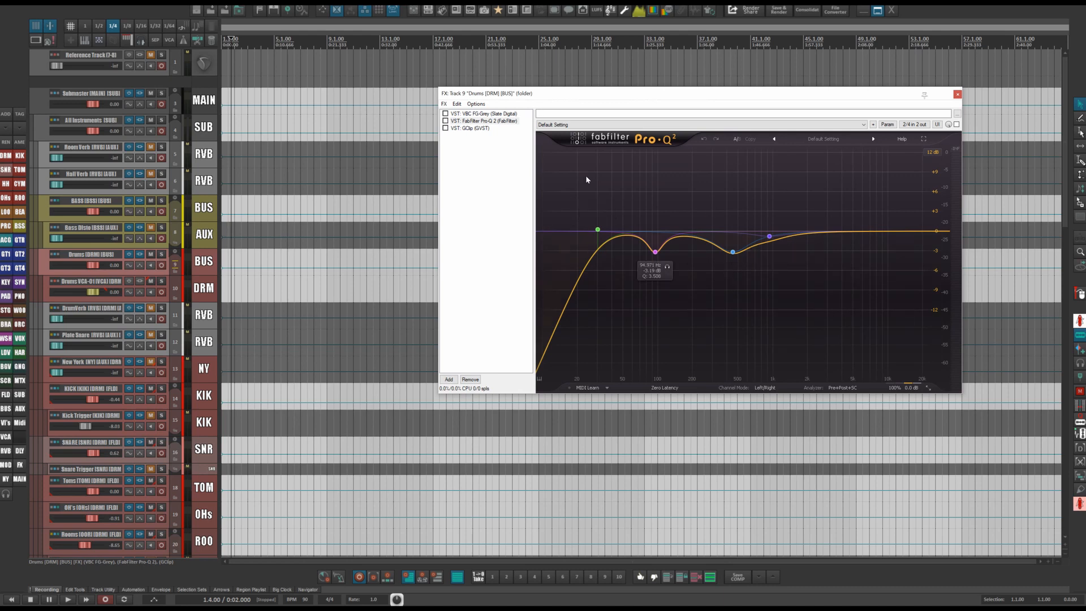
left_click_drag(764, 92, 670, 59)
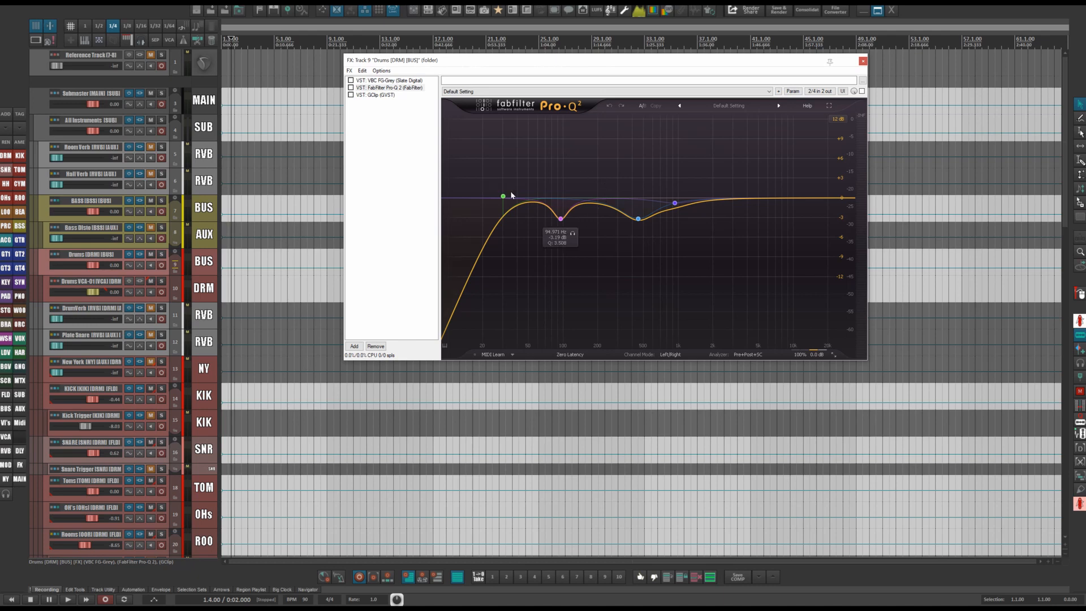
left_click(397, 95)
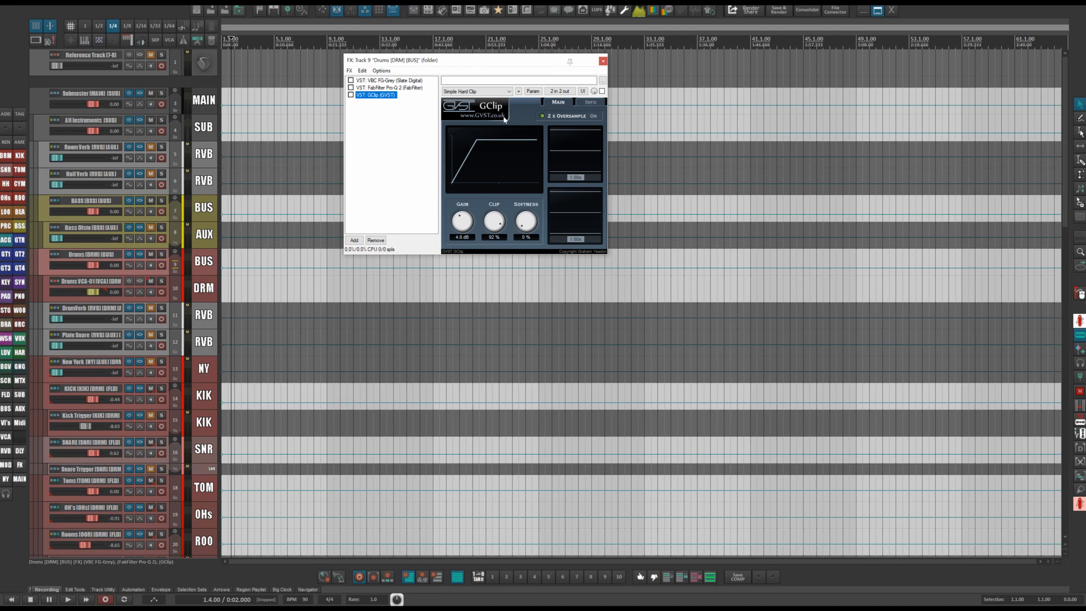
left_click_drag(526, 66, 635, 105)
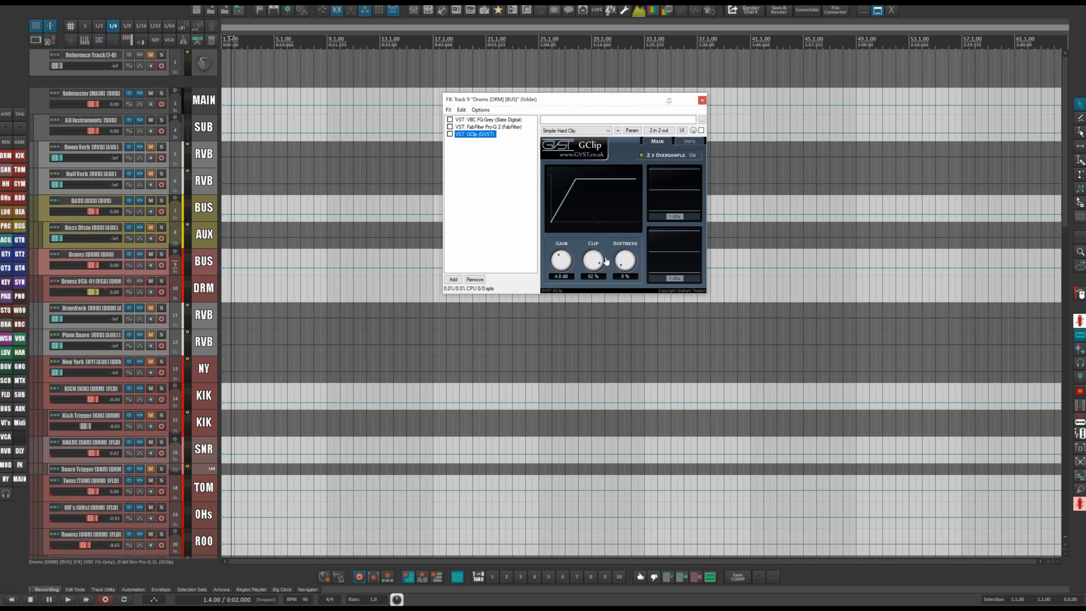
left_click(702, 103)
Open the New York parallel compression track's Rocket plugin and review its routing receives from the drum tracks.
left_click(143, 359)
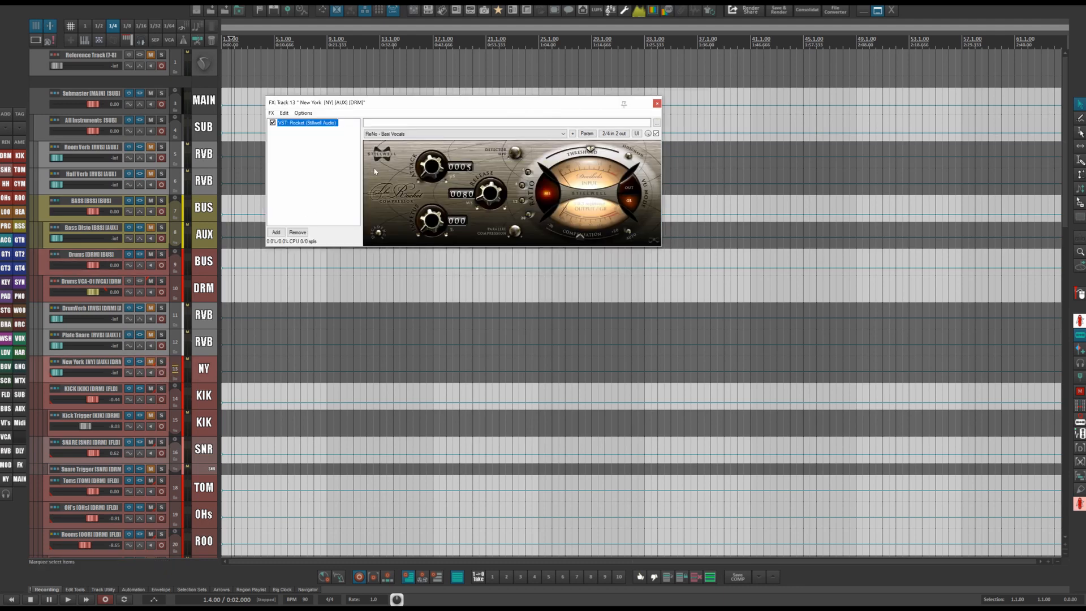
left_click_drag(454, 108, 570, 114)
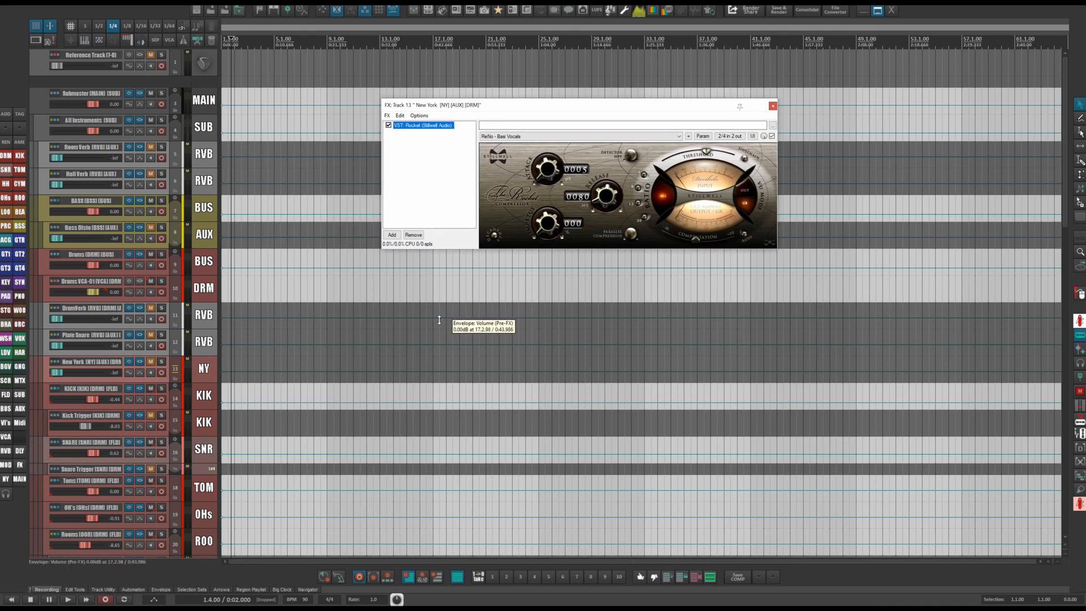
left_click(55, 362)
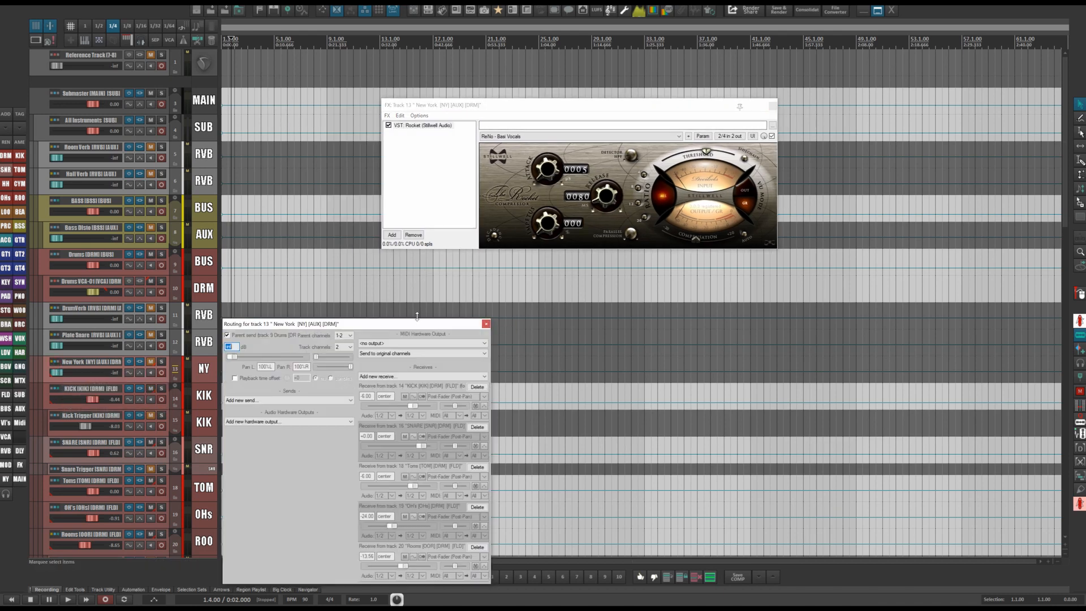
left_click_drag(428, 321, 651, 127)
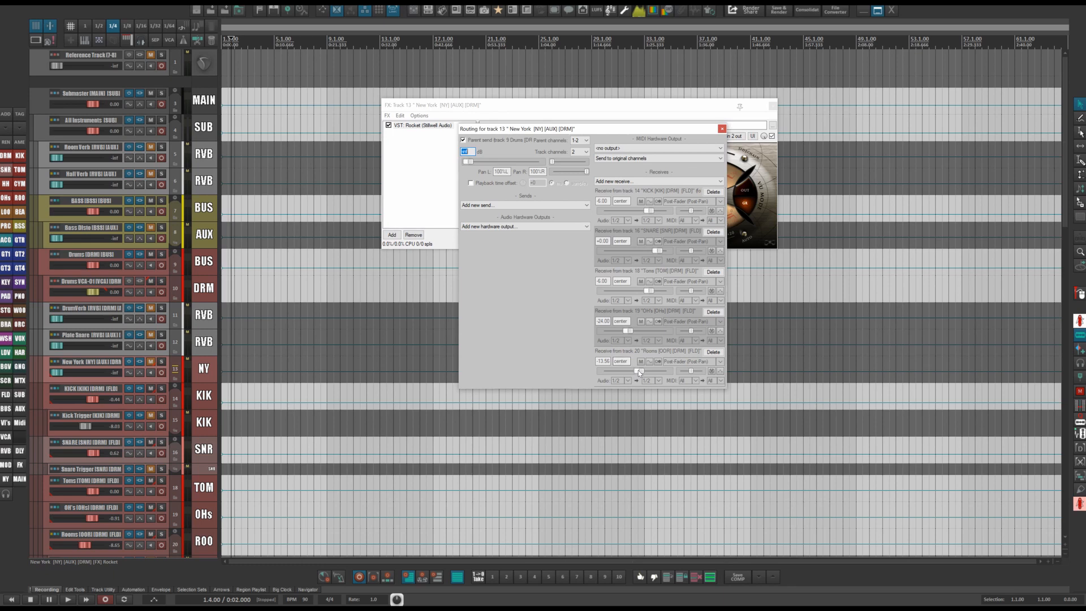
left_click(721, 129)
left_click_drag(651, 109, 561, 182)
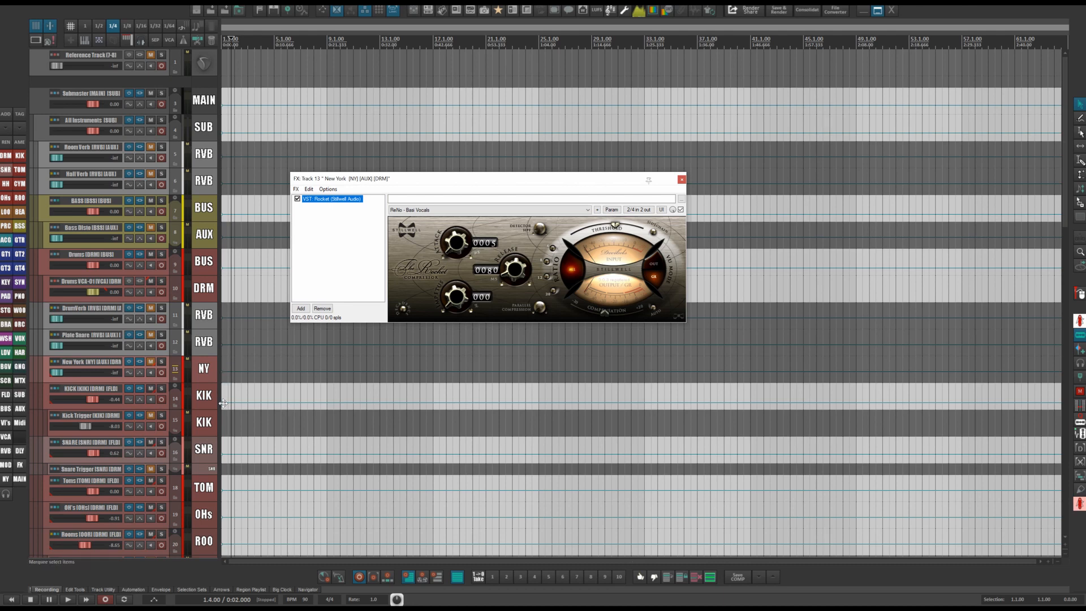
Review the New York Rocket compressor and its routing window again, then close the FX window.
scroll(211, 401, "down", 3)
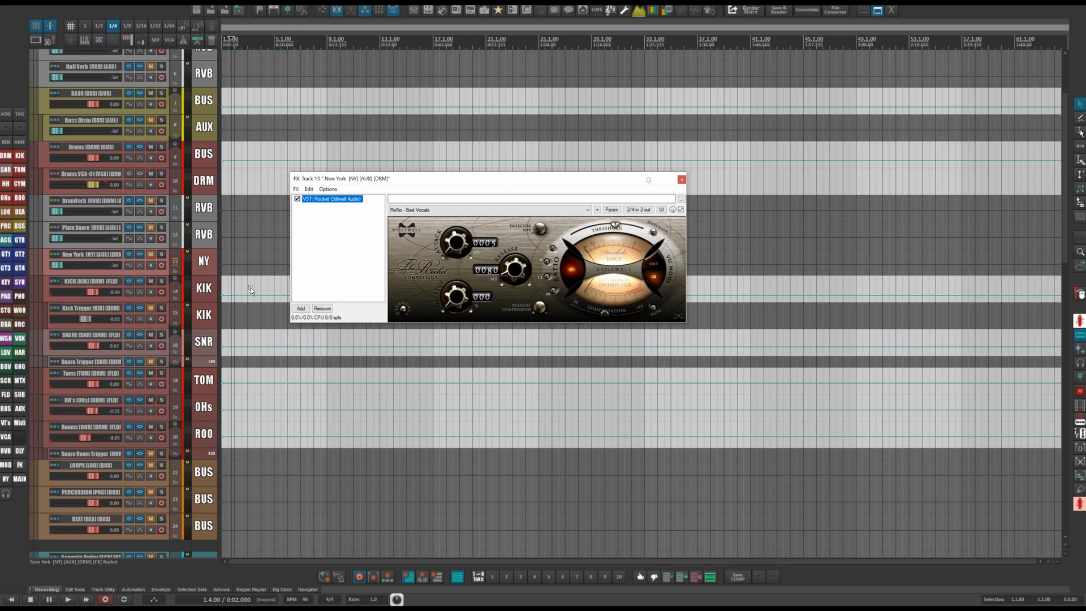
left_click_drag(594, 178, 622, 97)
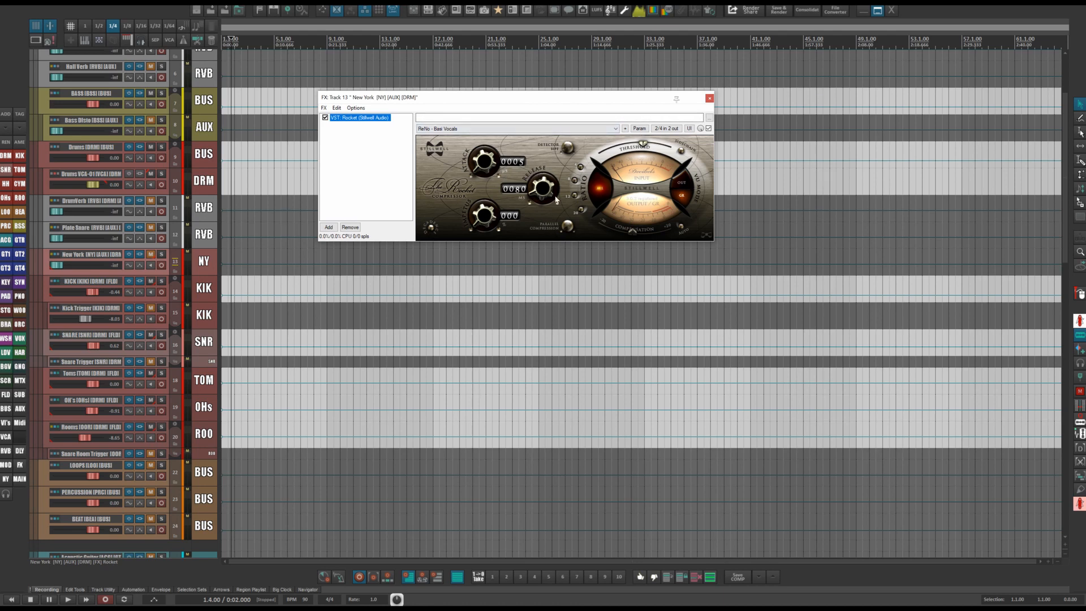
left_click(490, 182)
left_click(58, 257)
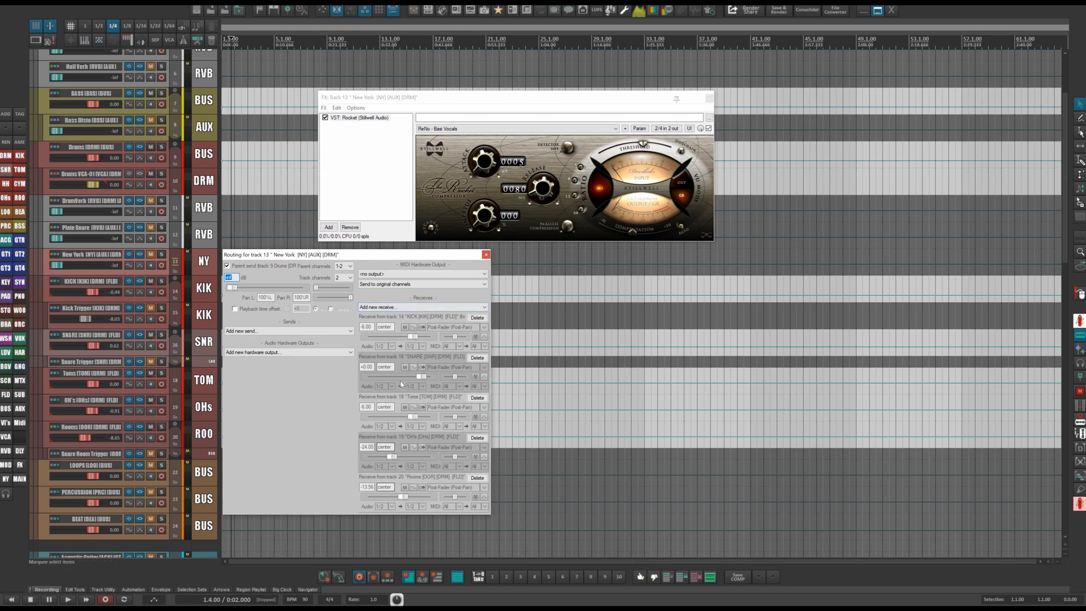
left_click(709, 98)
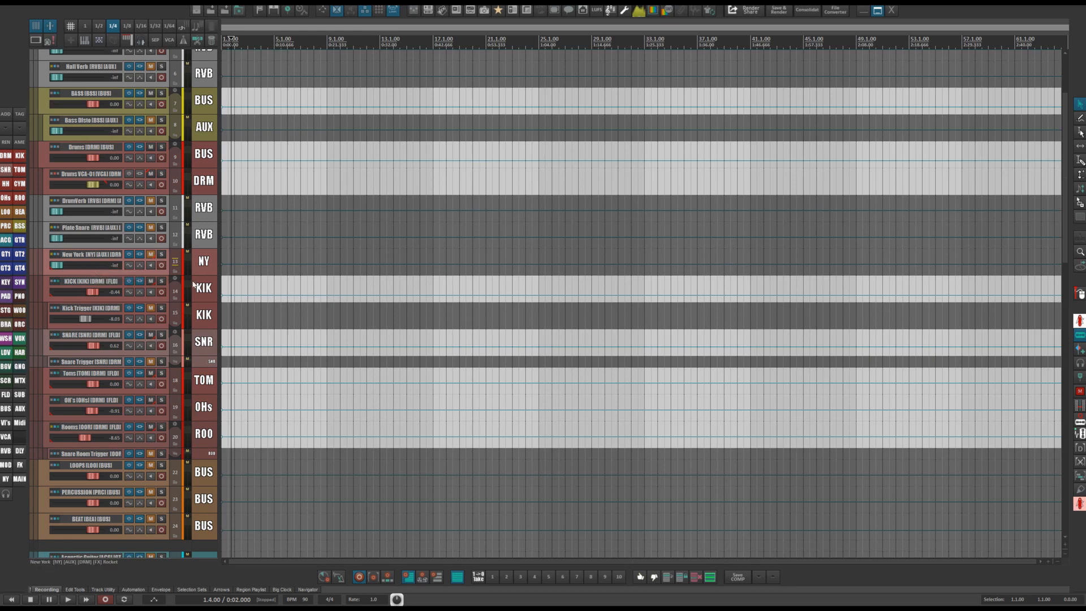
Open the Kick Tripper track's Trigger 2 plugin, review its kick sample settings, and close the FX window.
scroll(203, 188, "down", 4)
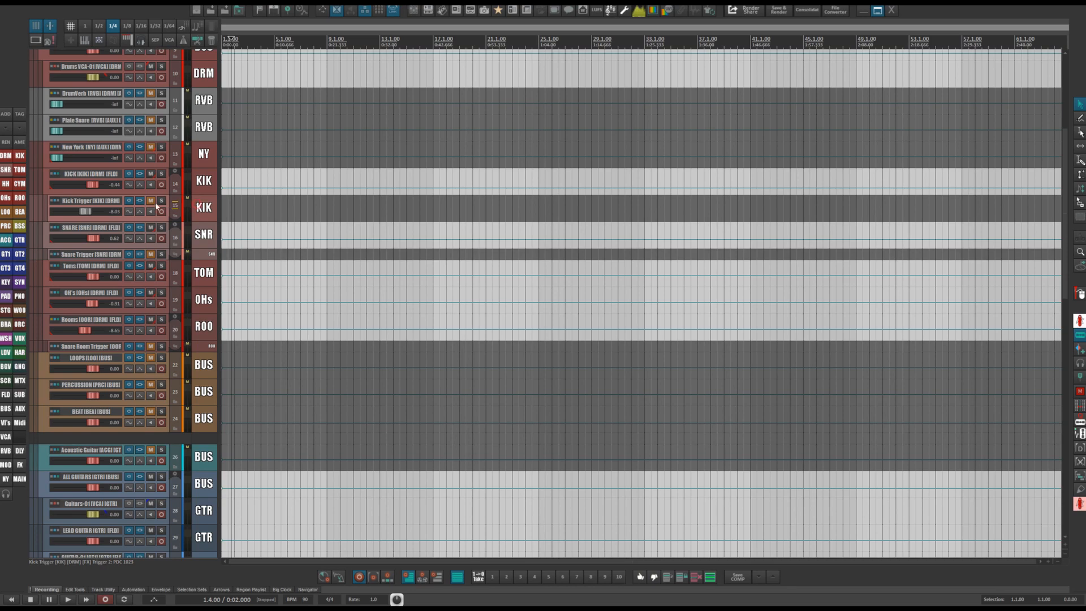
left_click(139, 202)
left_click_drag(288, 30, 639, 68)
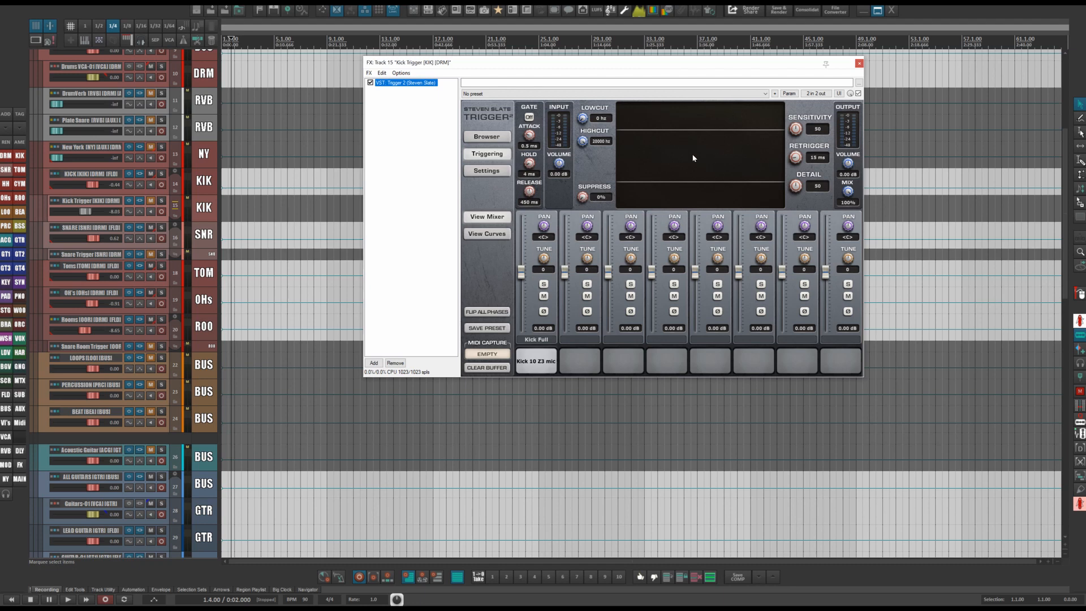
left_click(535, 360)
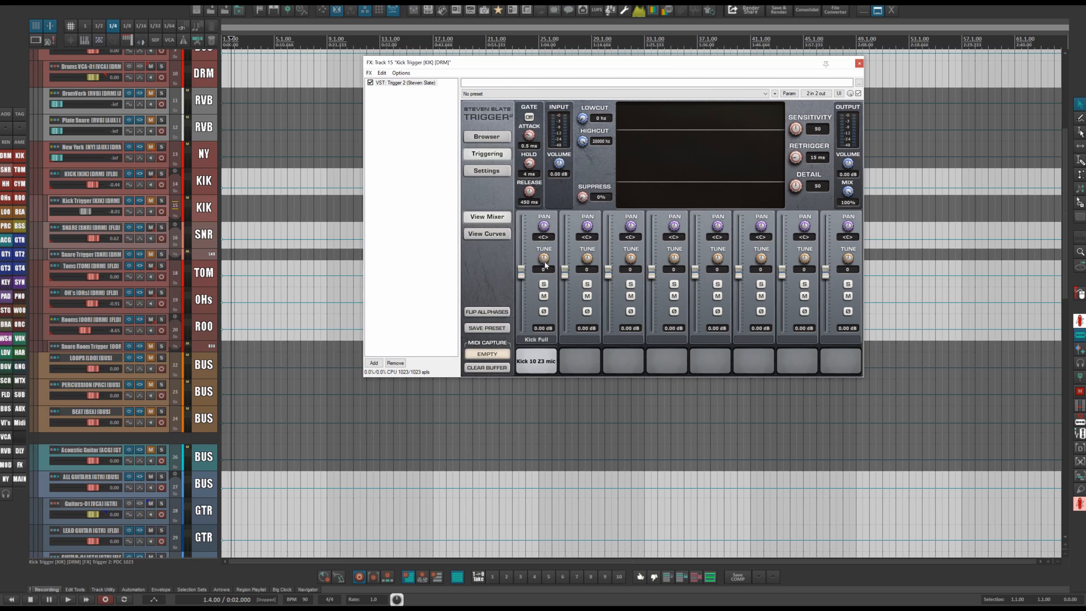
left_click(859, 64)
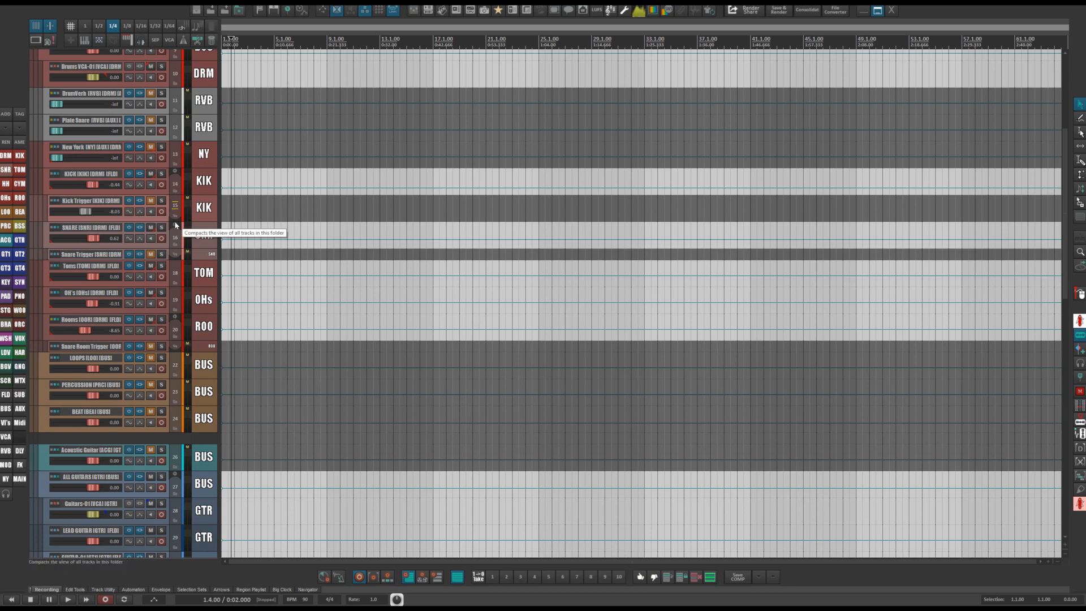
Open the KICK track's FX chain and review the bands of its Pro-Q 2 equalizer.
left_click(153, 190)
left_click(138, 177)
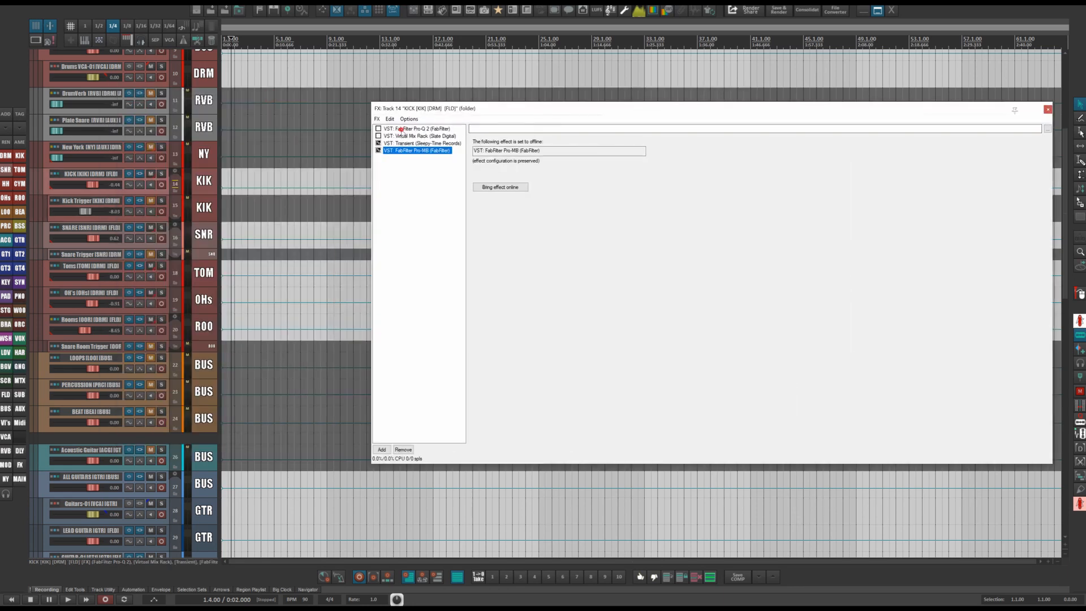
left_click(404, 129)
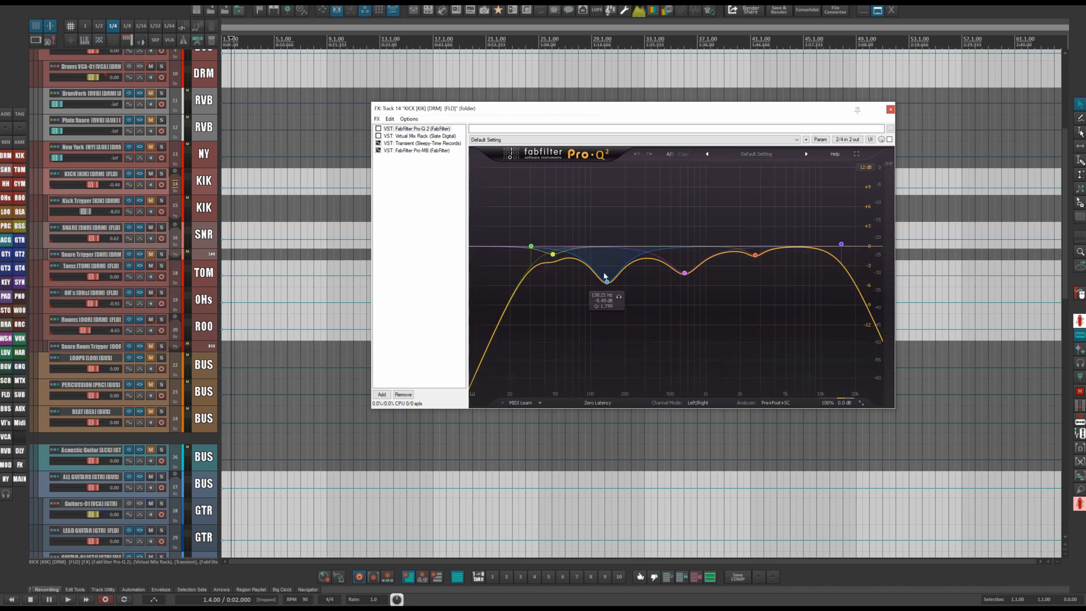
left_click(684, 275)
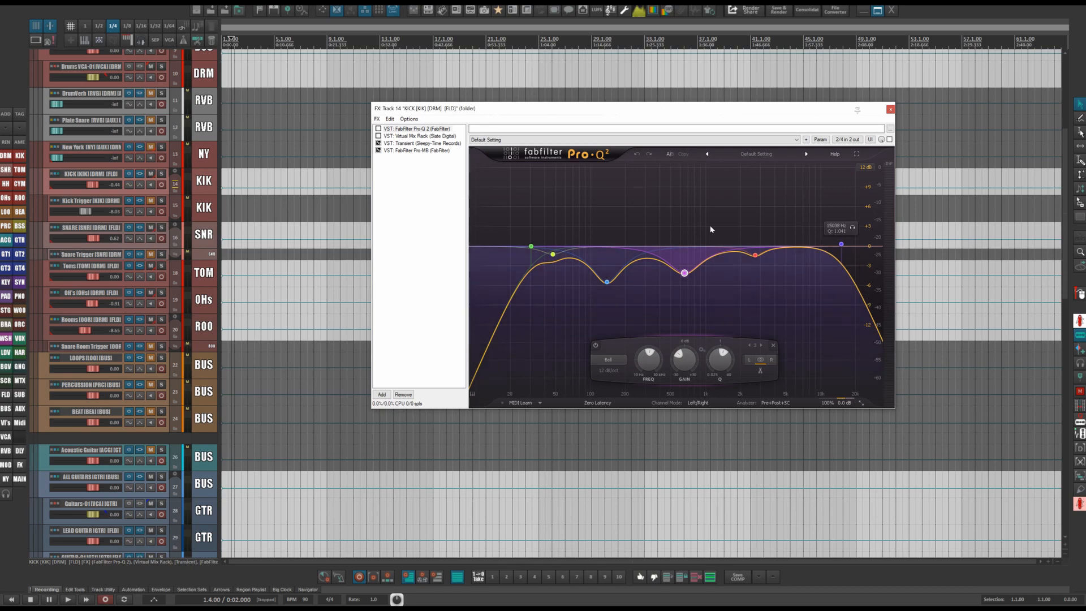
Open the KICK track's Virtual Mix Rack and review its drum channel strip modules, repositioning the FX window.
left_click(398, 136)
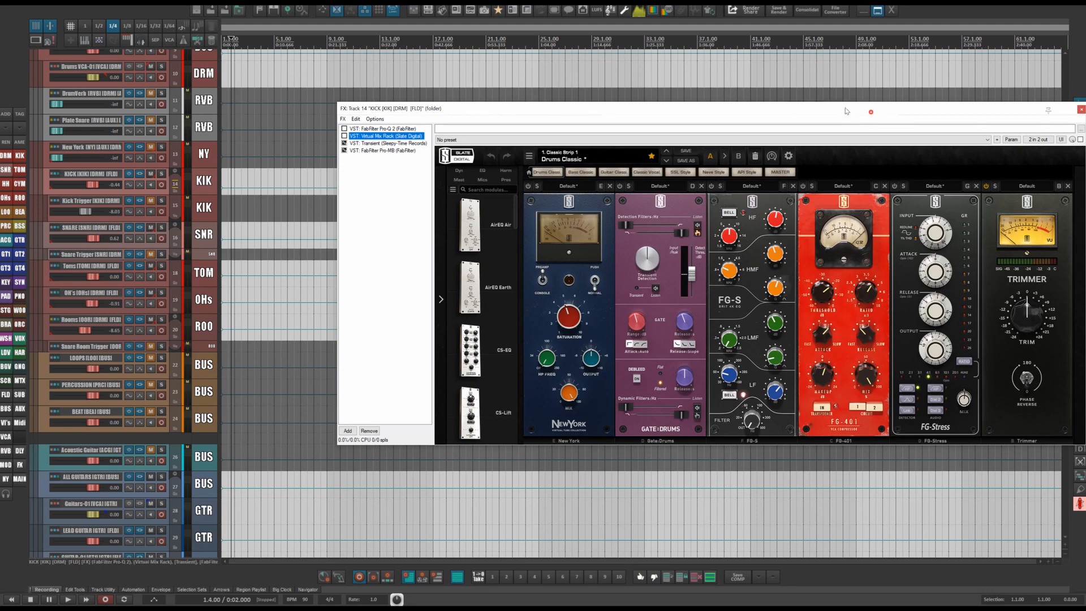
left_click_drag(872, 108, 738, 77)
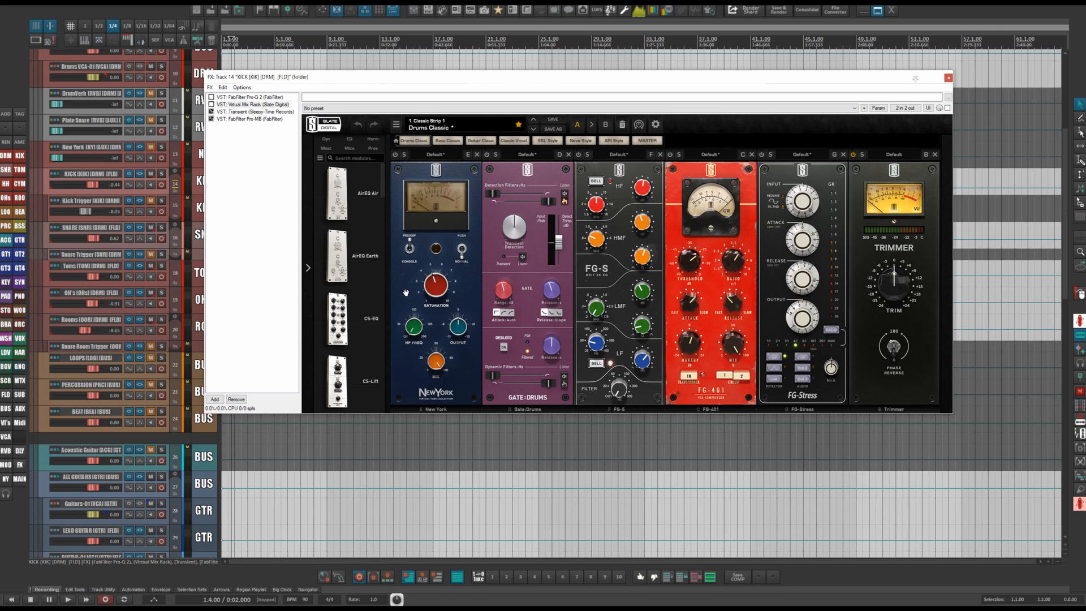
mouse_move(433, 288)
left_click(710, 78)
left_click_drag(734, 80, 804, 79)
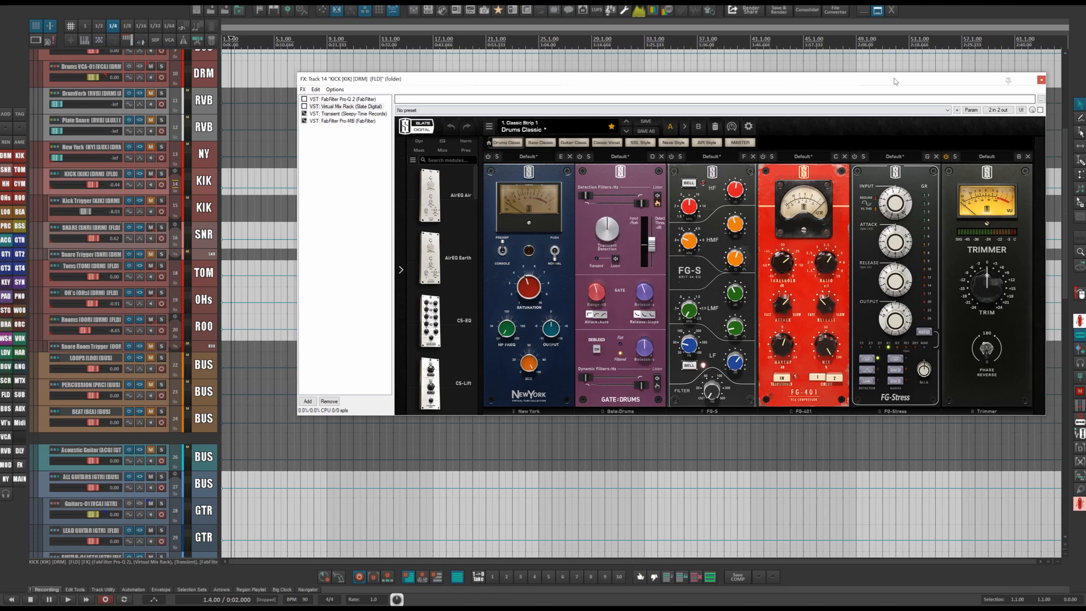
left_click_drag(893, 81, 841, 72)
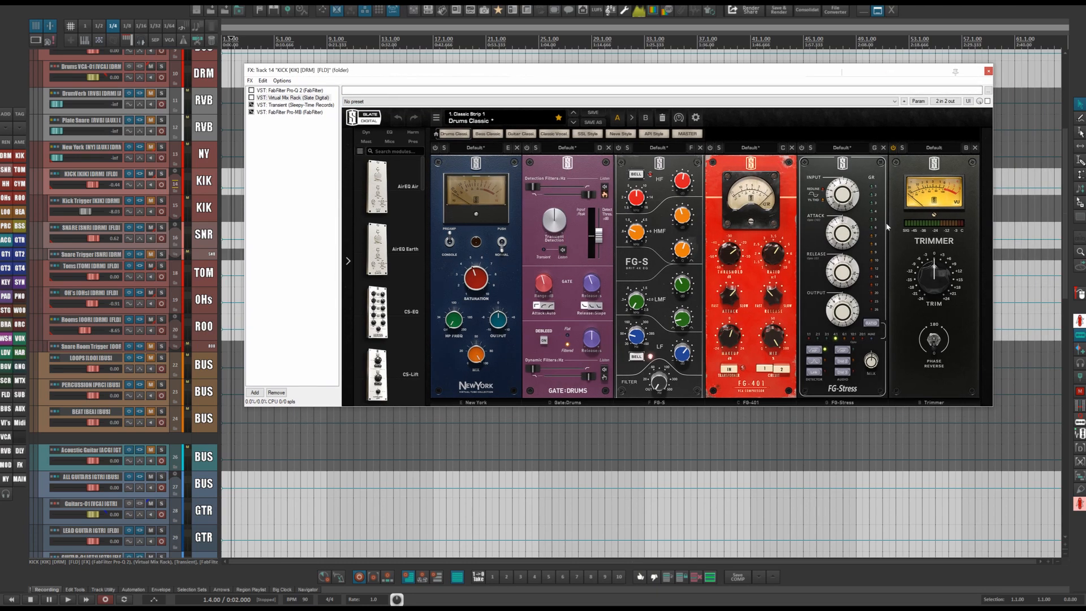
Bring the KICK track's offline Transient plugin online and try adjusting its sustain knob.
left_click(295, 106)
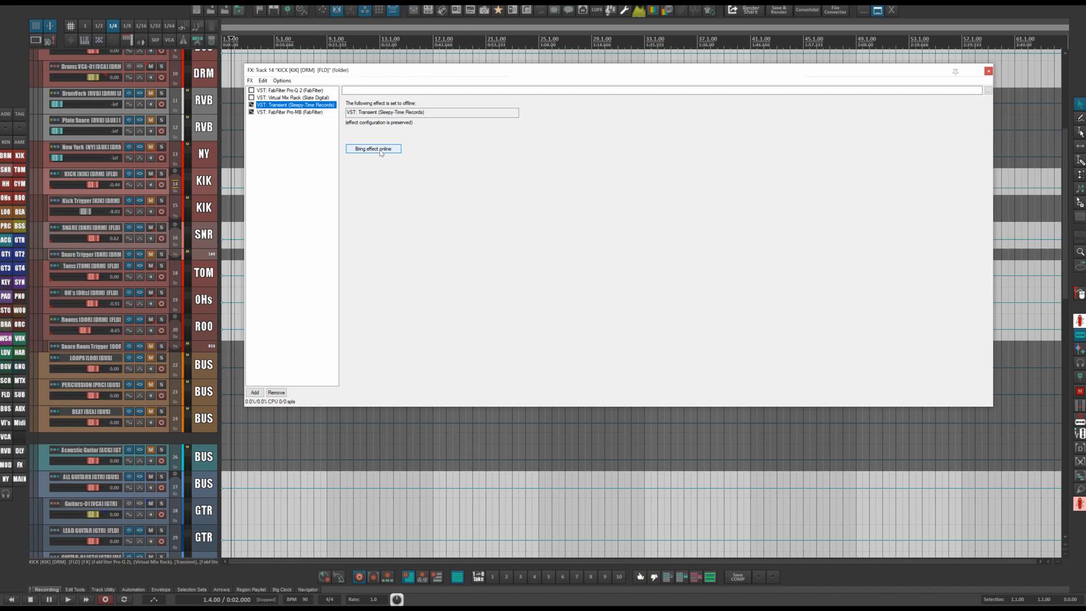
left_click(373, 149)
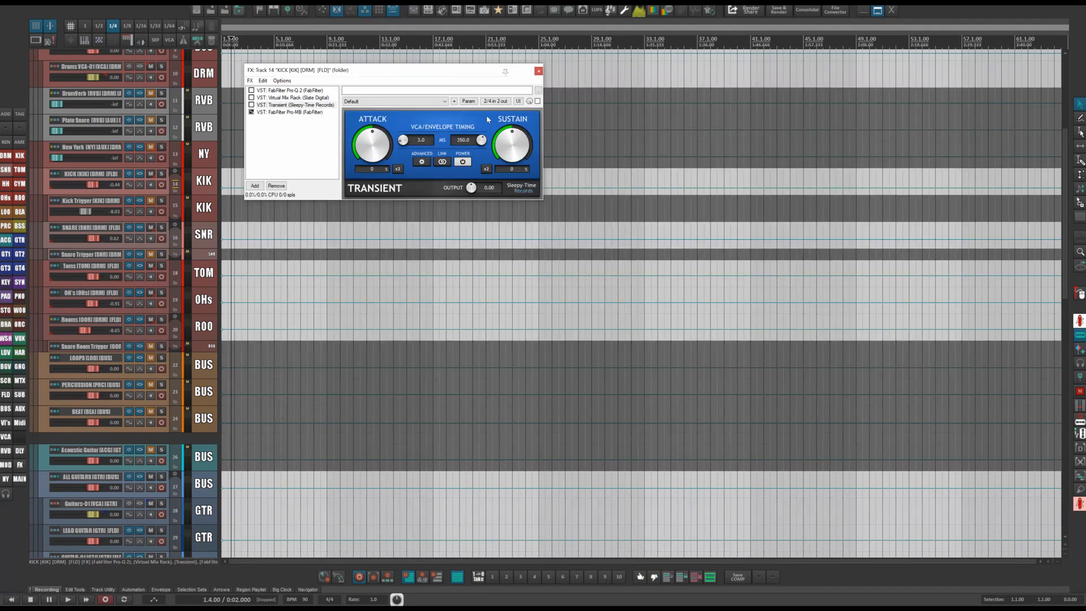
left_click_drag(472, 75, 695, 96)
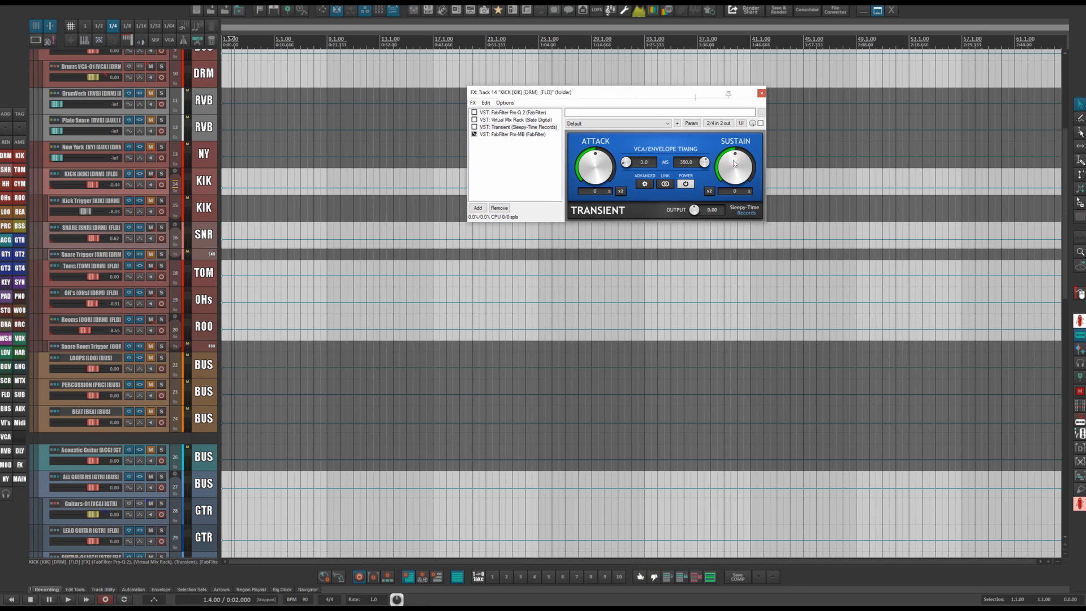
left_click_drag(731, 162, 717, 184)
left_click_drag(730, 175, 733, 163)
Open the KICK track's Pro-MB compressor, lower band 1's sidechain high-frequency filter, and close the FX window.
left_click(510, 134)
left_click(584, 172)
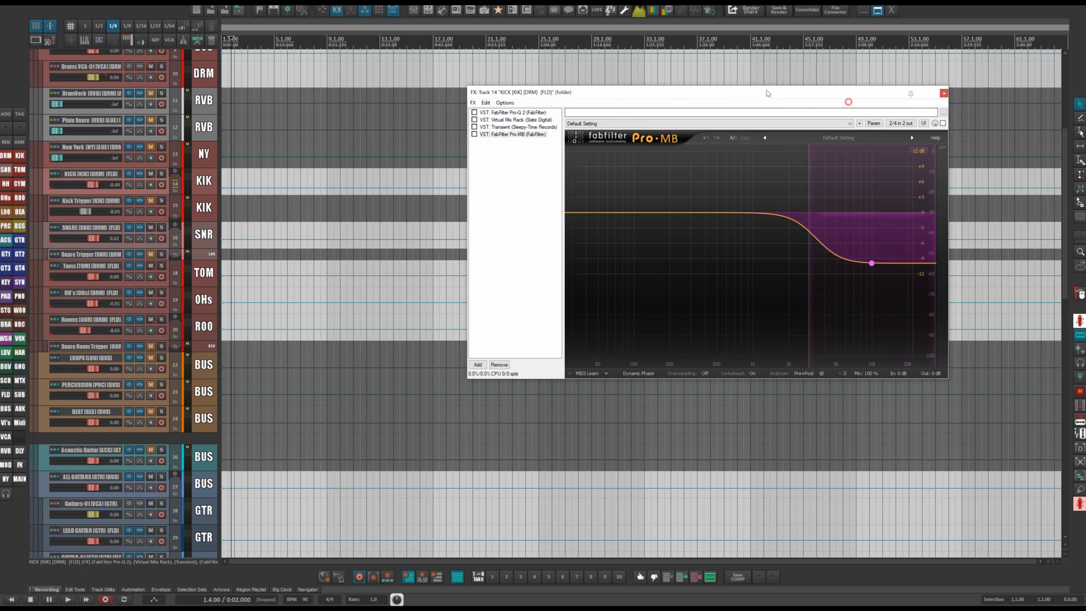
left_click(874, 262)
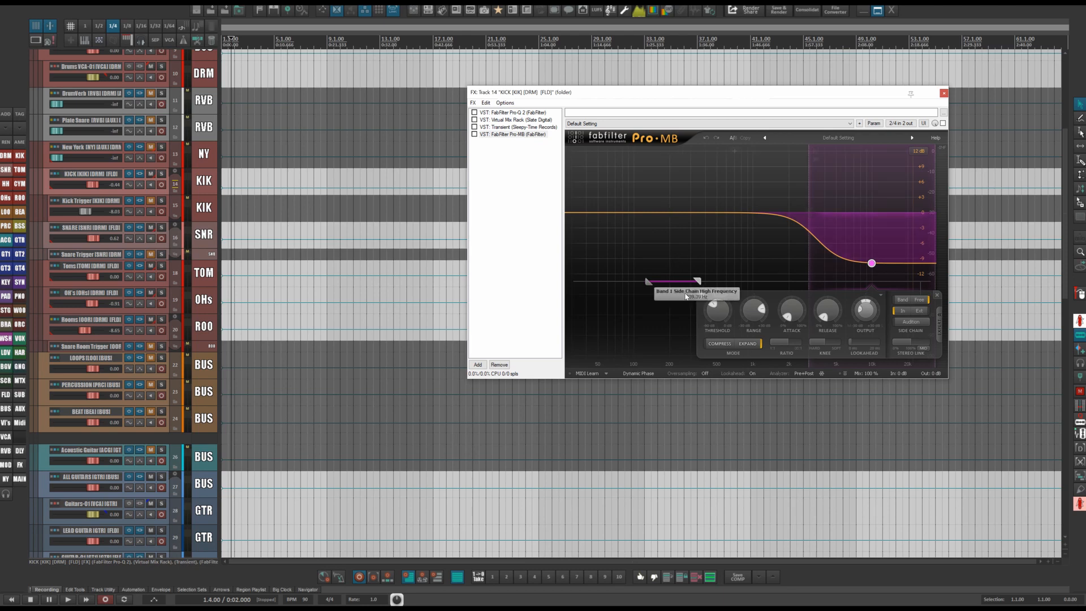
left_click_drag(655, 281, 632, 274)
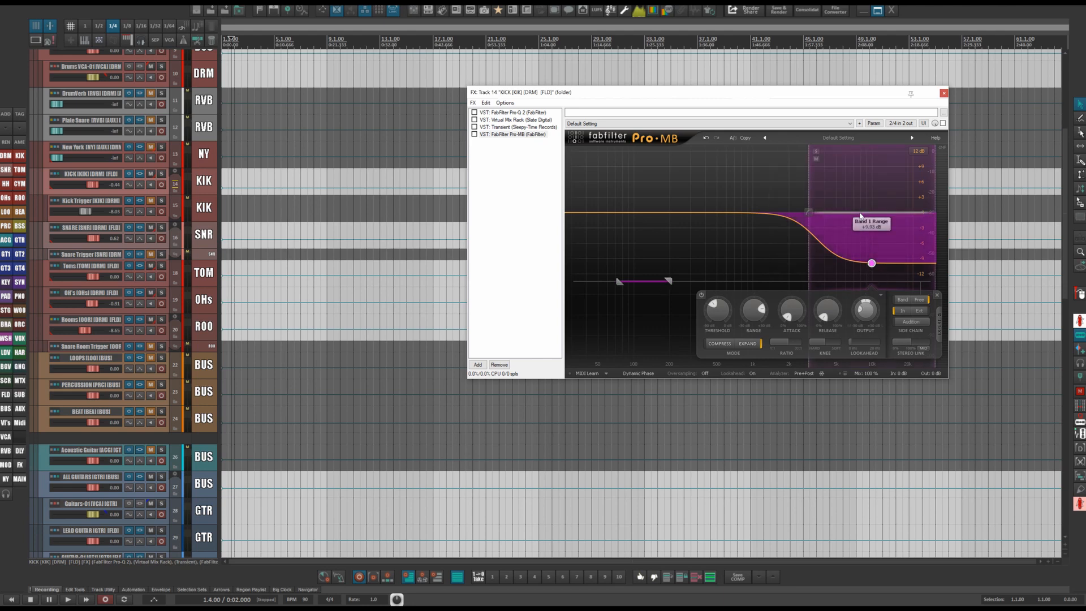
left_click(942, 94)
Open the SNARE track's FX chain and review the bands of its Pro-Q 2 equalizer.
left_click(140, 226)
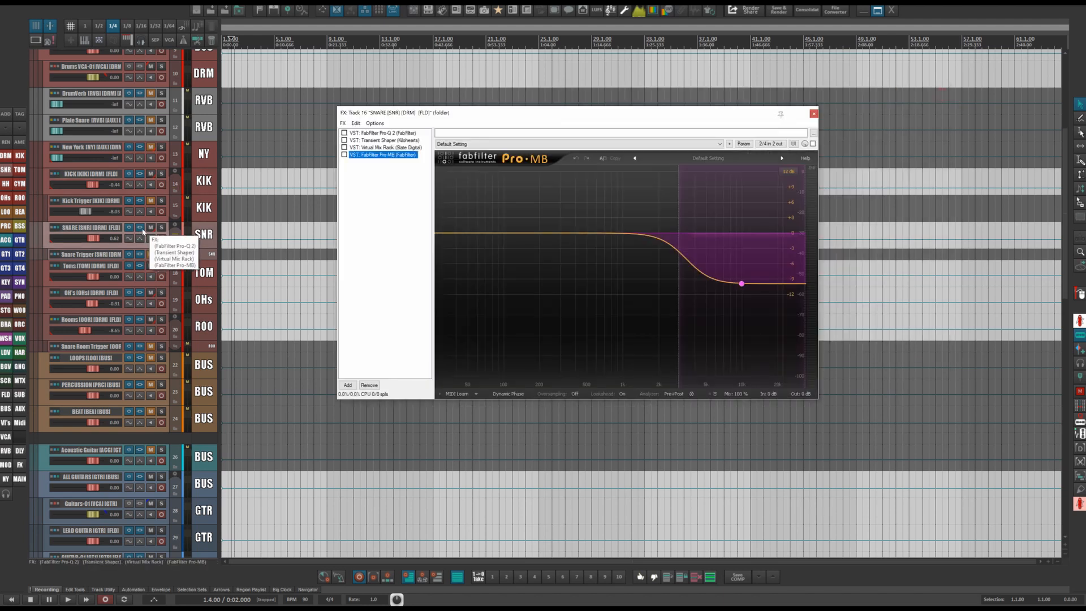
left_click(391, 134)
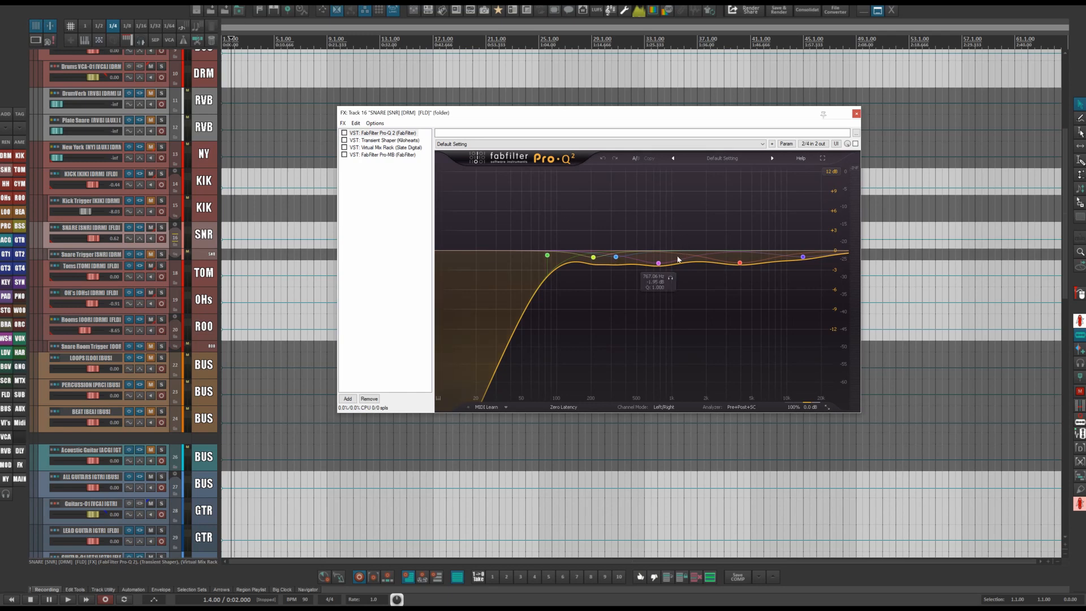
mouse_move(545, 256)
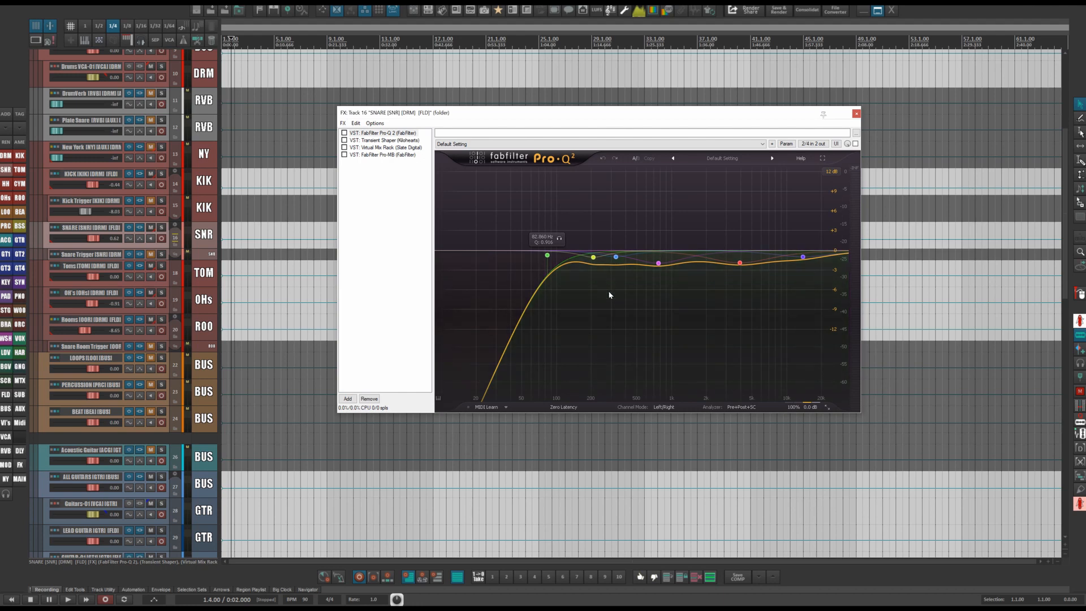
mouse_move(616, 258)
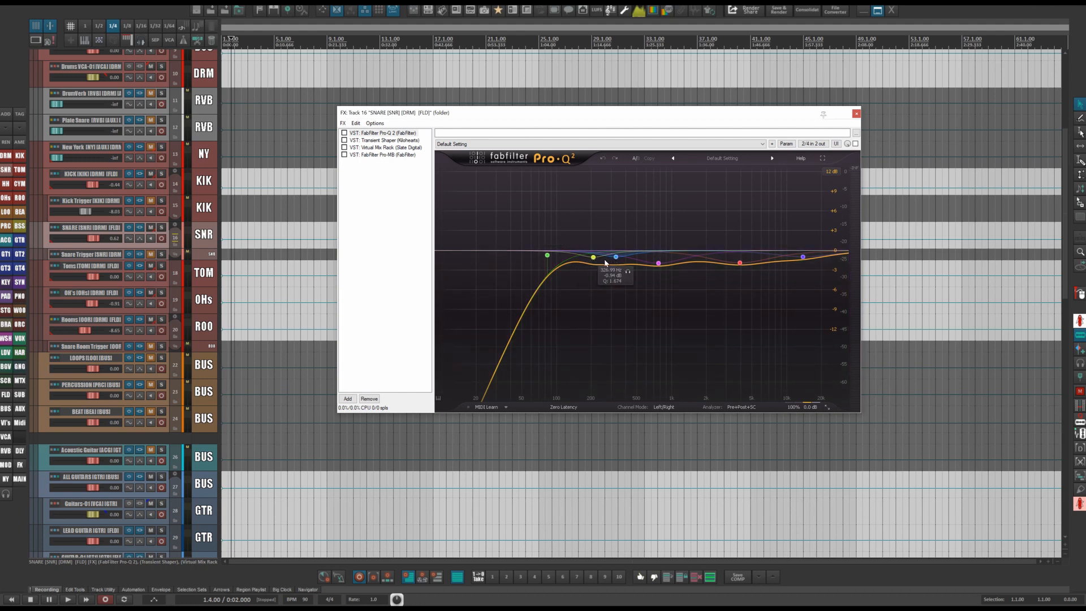
left_click(596, 260)
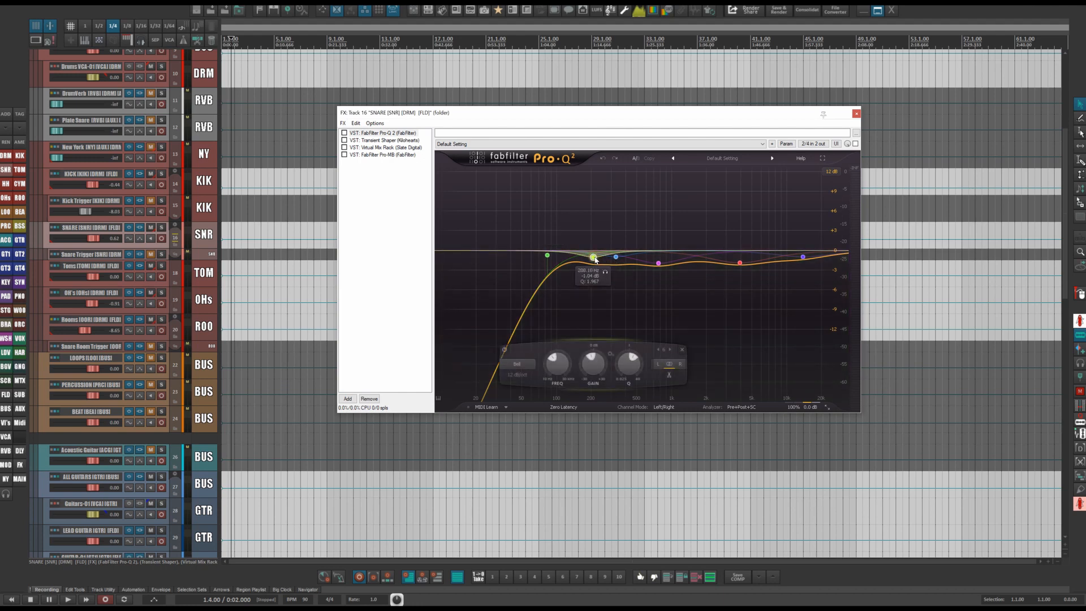
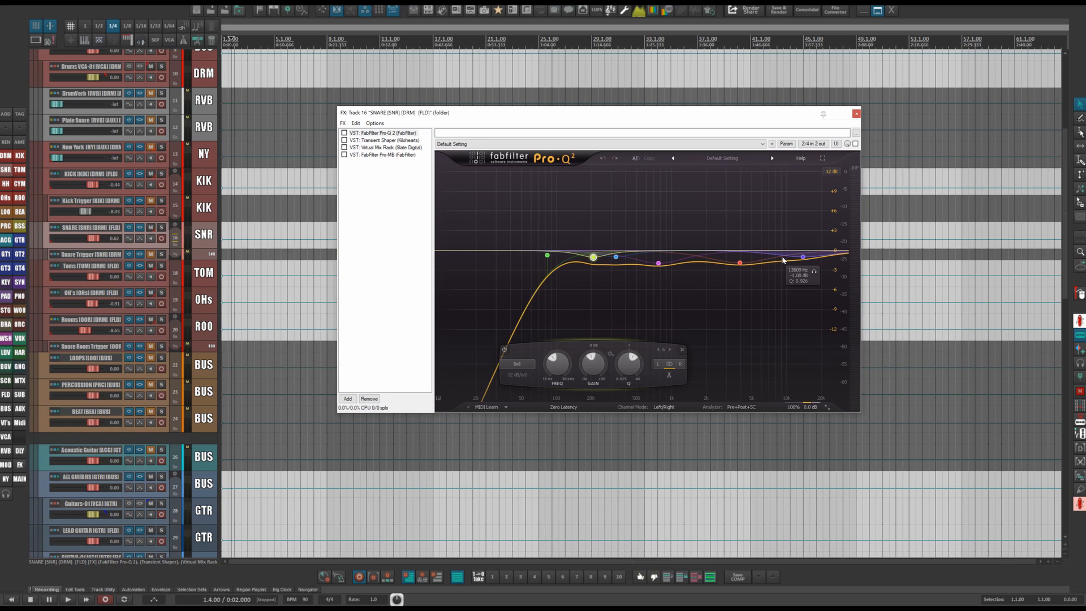
Adjust band 3's gain on the SNARE track's Pro-Q 2 equalizer, raising and lowering its cut.
mouse_move(582, 200)
left_mouse_down()
mouse_move(726, 307)
mouse_move(752, 311)
left_mouse_up()
mouse_move(653, 361)
left_mouse_down()
mouse_move(655, 394)
mouse_move(655, 356)
mouse_move(657, 371)
mouse_move(664, 352)
mouse_move(656, 387)
mouse_move(664, 353)
left_mouse_up()
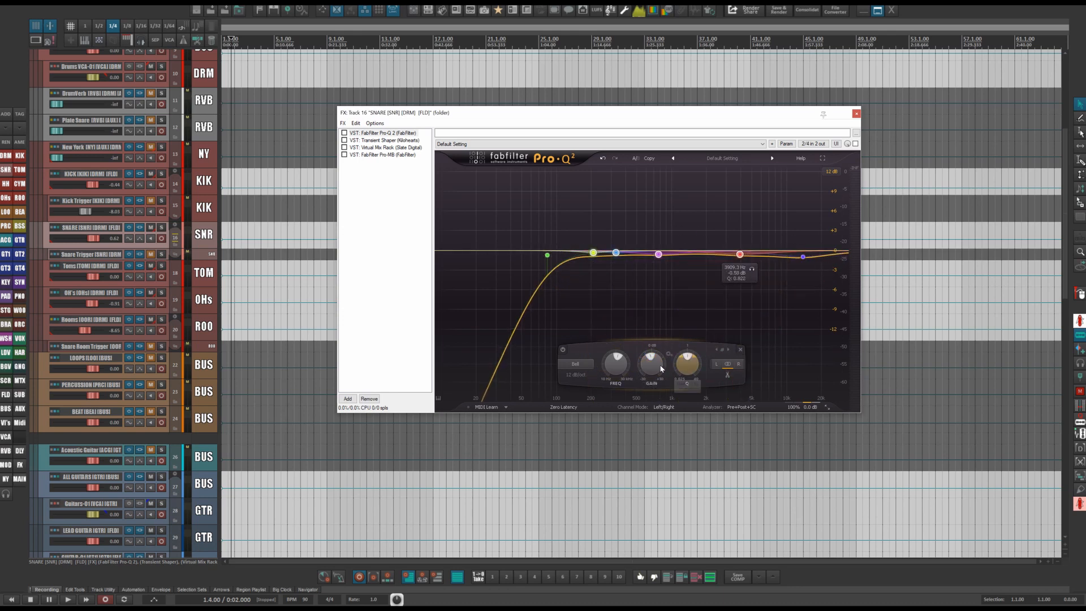
left_click_drag(652, 365, 649, 375)
left_click_drag(740, 256, 740, 260)
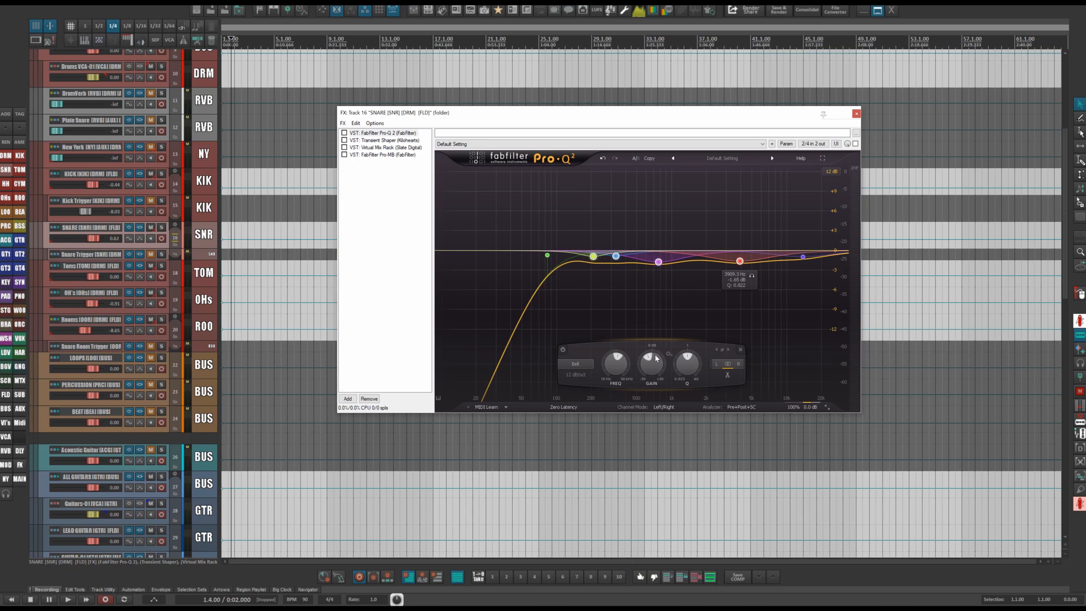
left_click_drag(651, 359, 647, 323)
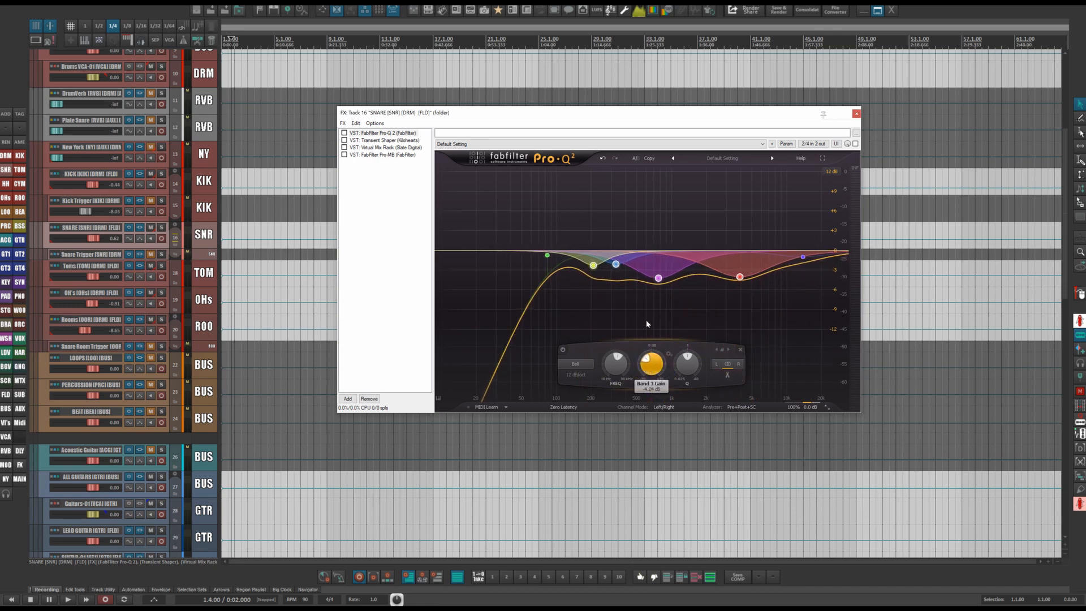
left_click_drag(646, 360, 647, 346)
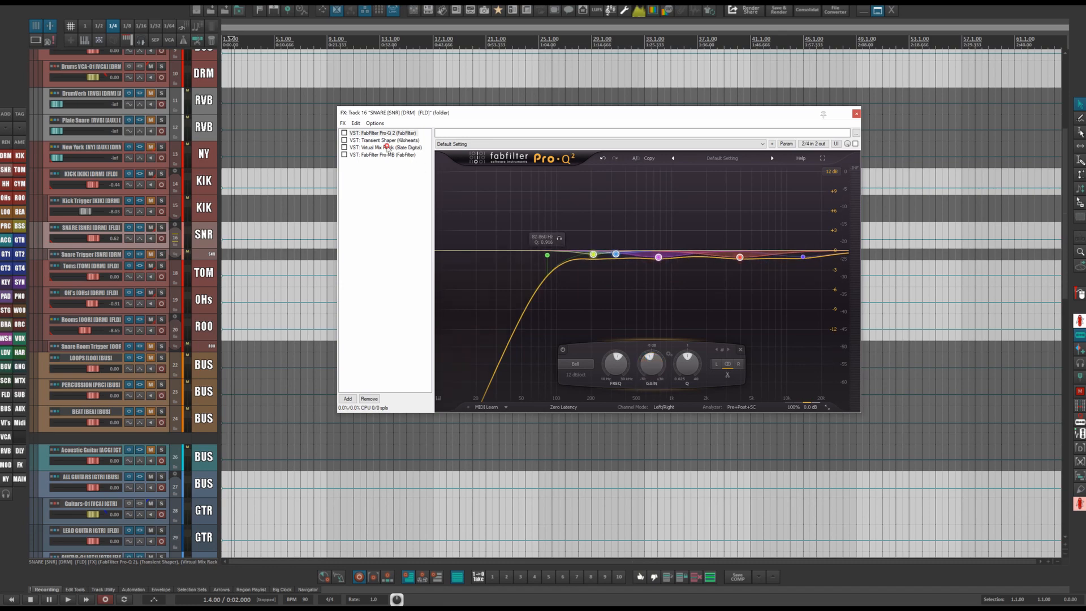
Try adding an FG-N module to the SNARE Virtual Mix Rack and tweaking its knobs, then remove it.
left_click(388, 148)
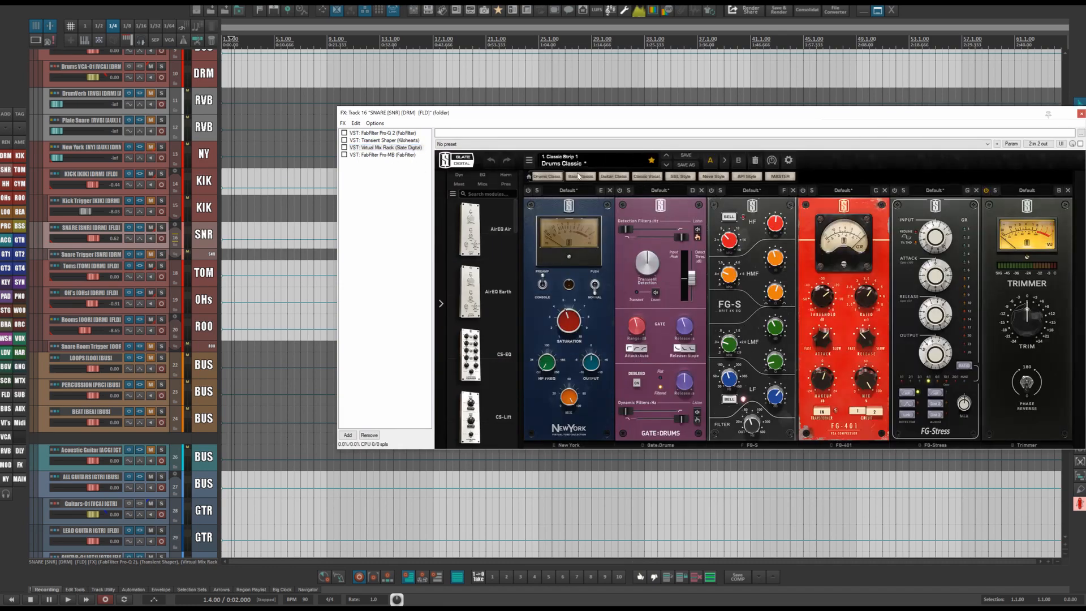
left_click(482, 174)
scroll(483, 339, "down", 3)
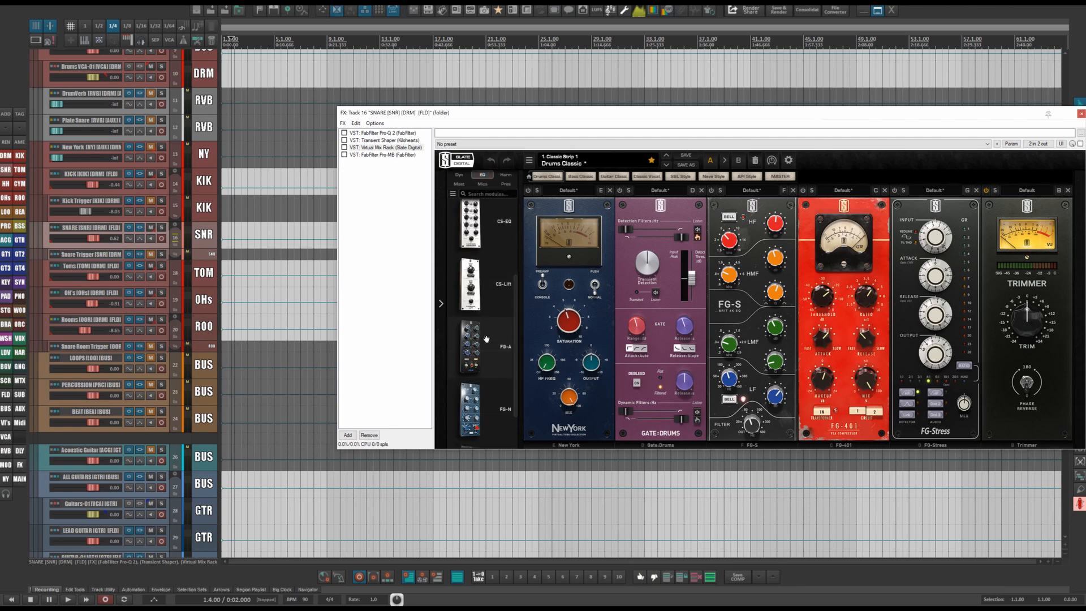
left_click_drag(486, 338, 756, 384)
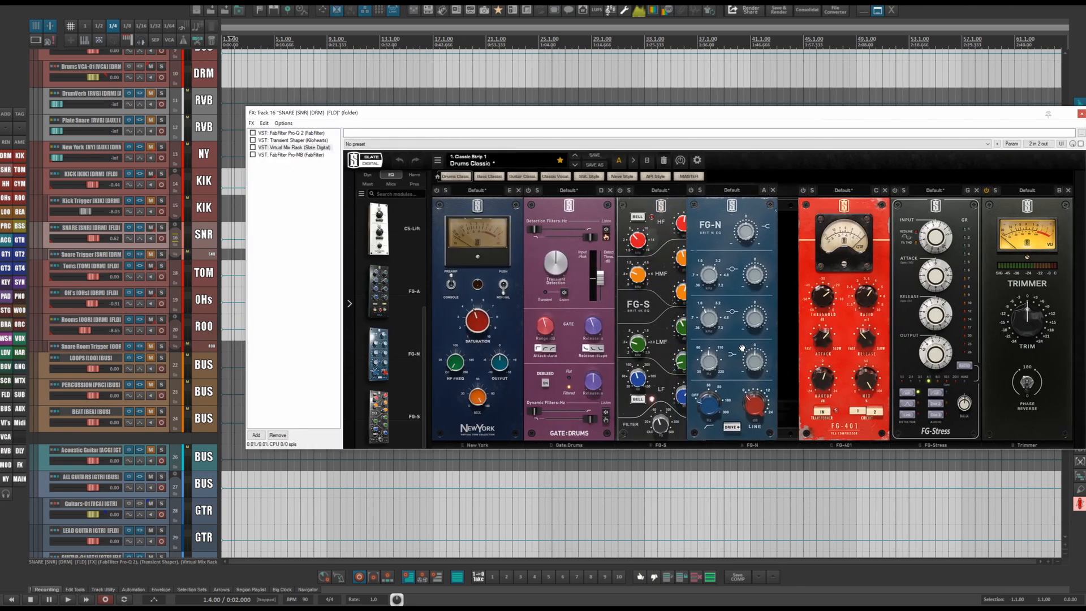
left_click_drag(727, 360, 728, 329)
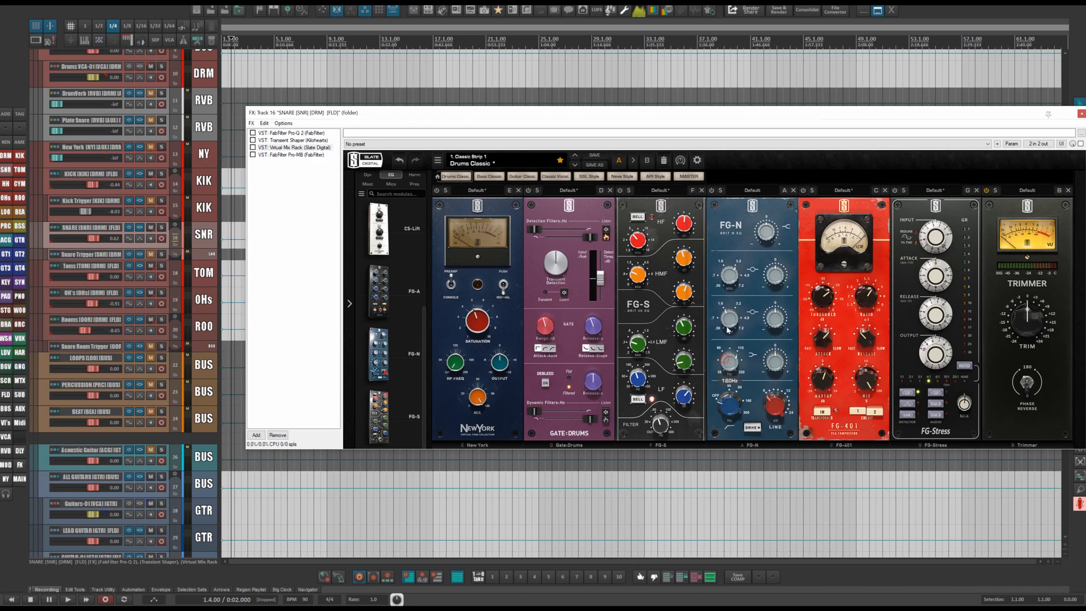
left_click_drag(776, 362, 775, 341)
left_click_drag(767, 233, 769, 271)
left_click(793, 190)
Review the SNARE track's Pro-Q 2, Transient Shaper and Virtual Mix Rack plugins, repositioning the FX window.
left_click(291, 133)
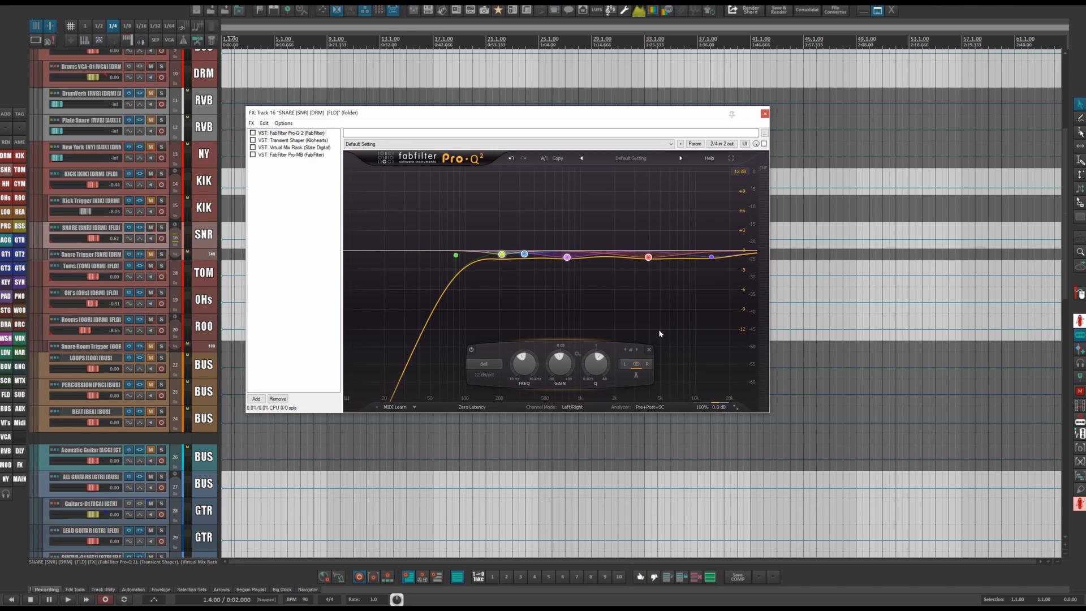
left_click(280, 141)
left_click_drag(381, 113, 660, 124)
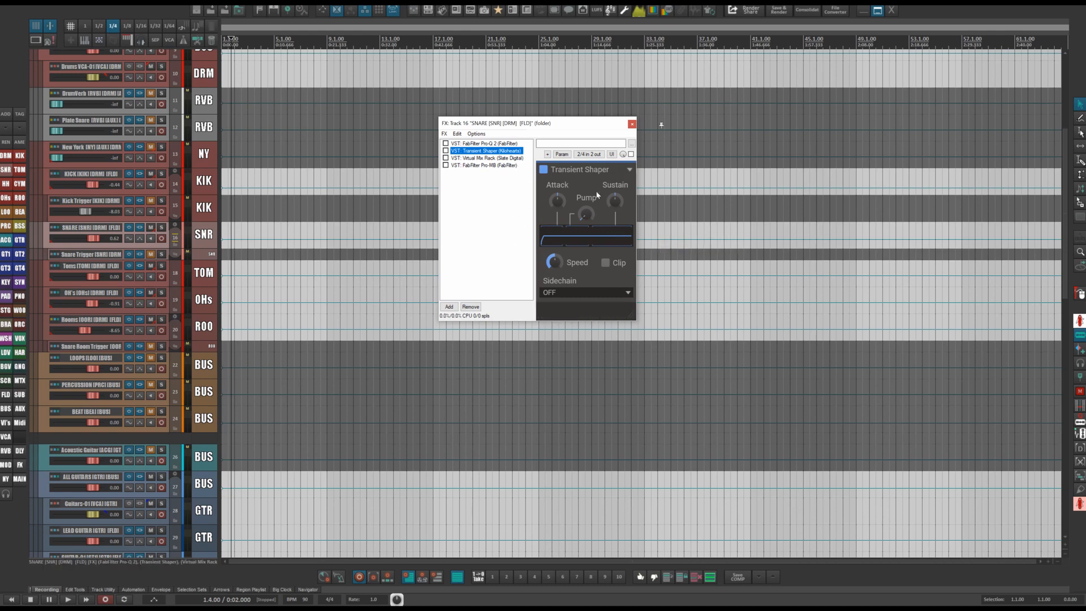
left_click(484, 158)
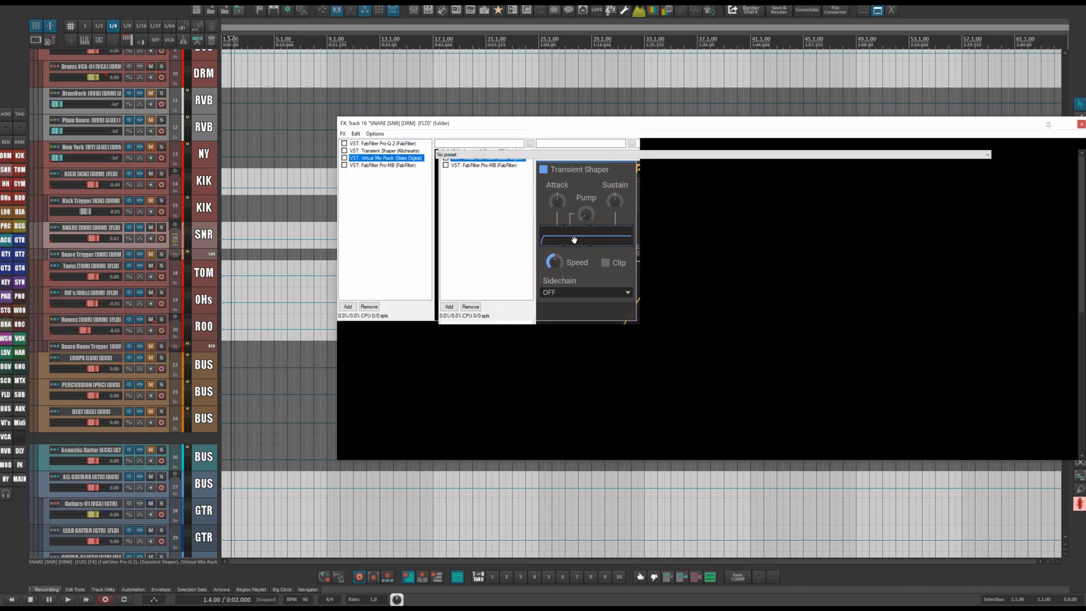
left_click_drag(750, 132, 637, 106)
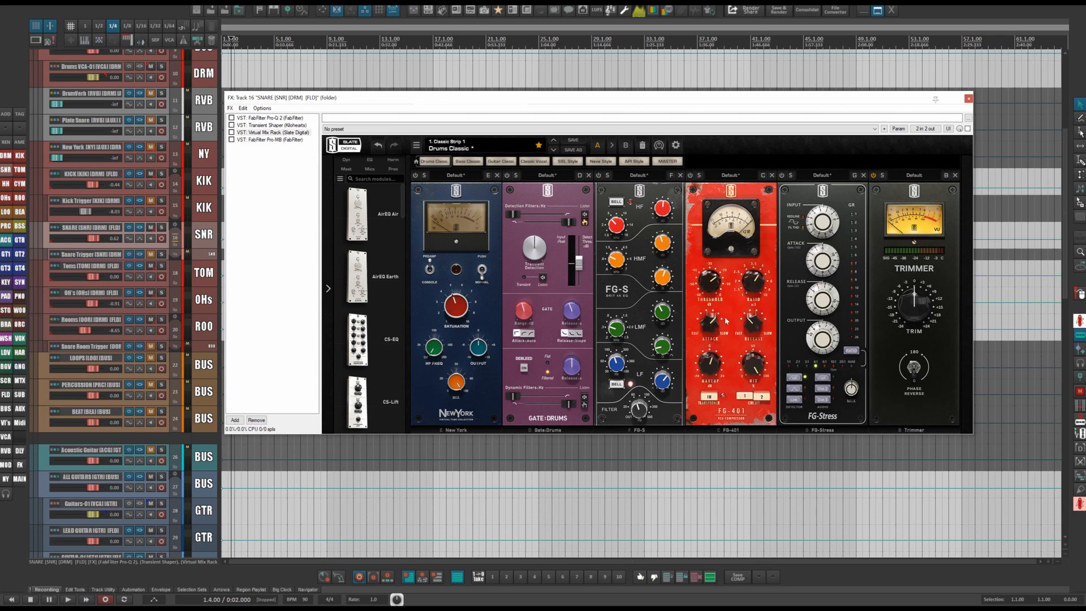
Open the SNARE track's Pro-MB compressor, inspect its band, and close the FX window.
mouse_move(755, 322)
left_click(276, 140)
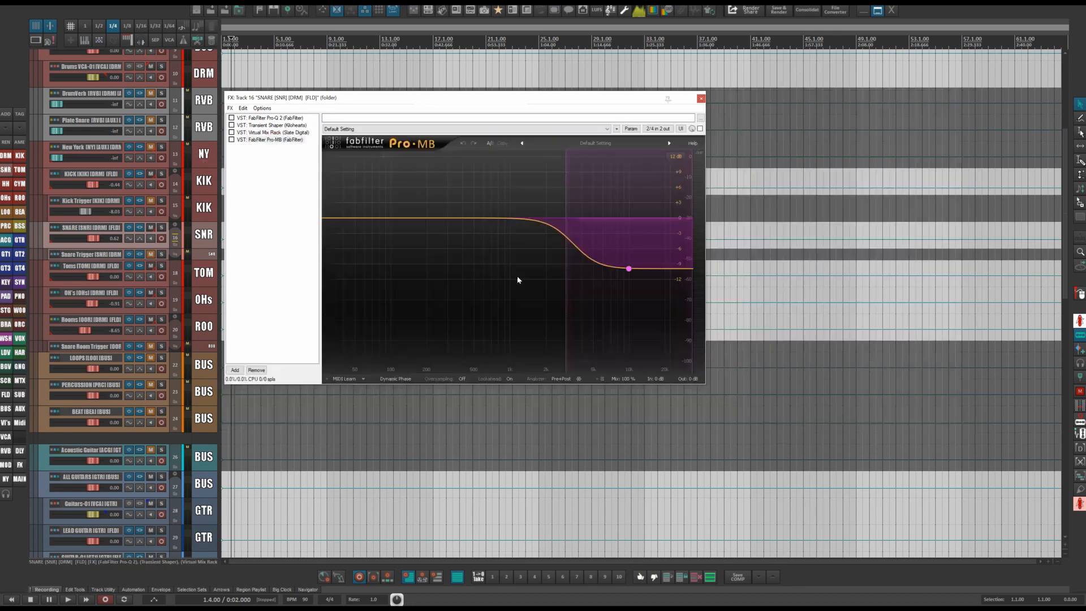
left_click(627, 270)
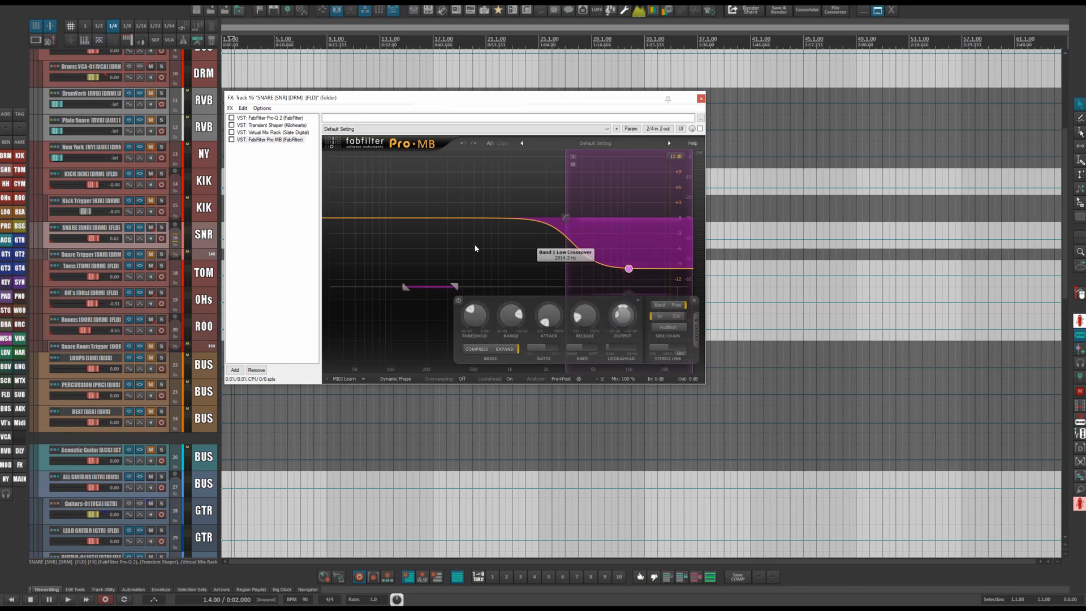
left_click(700, 99)
Open the Toms track's FX chain and enlarge the Toms track's height.
left_click(143, 265)
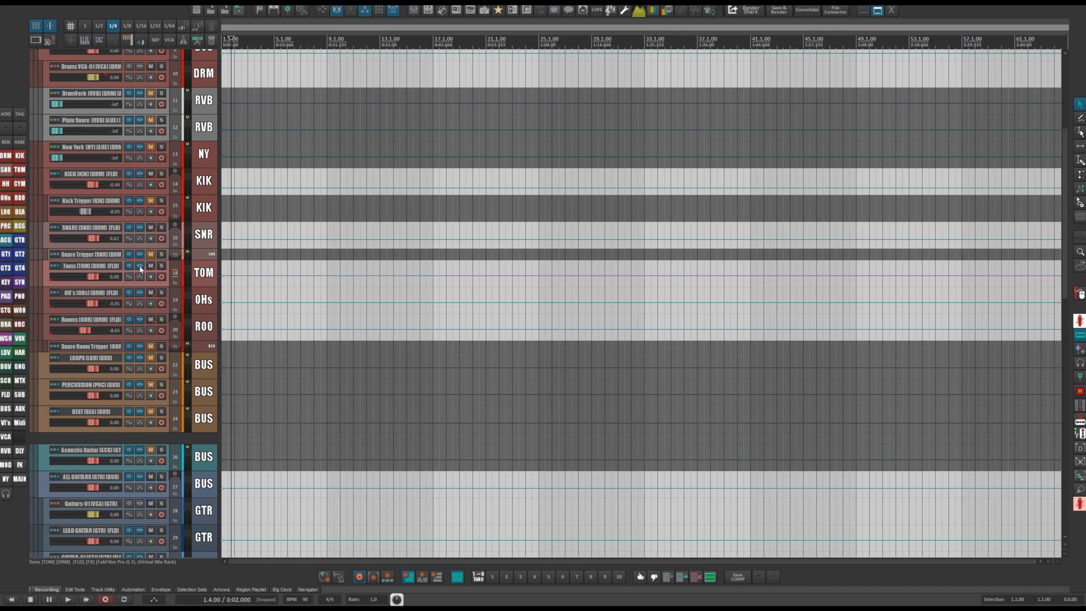
left_click(140, 266)
left_click_drag(525, 114, 765, 96)
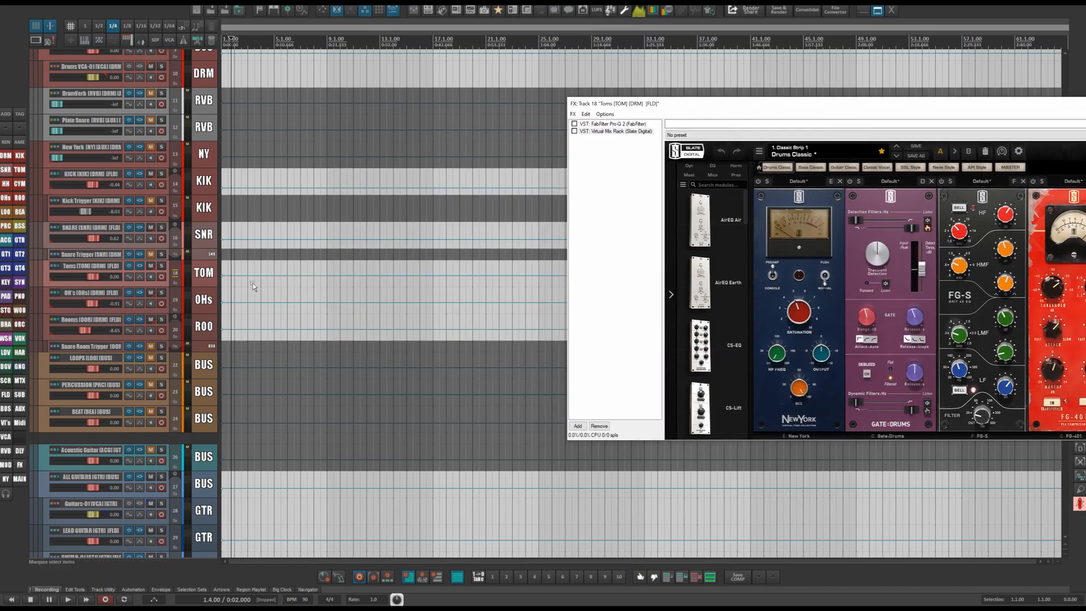
left_click_drag(205, 287, 205, 301)
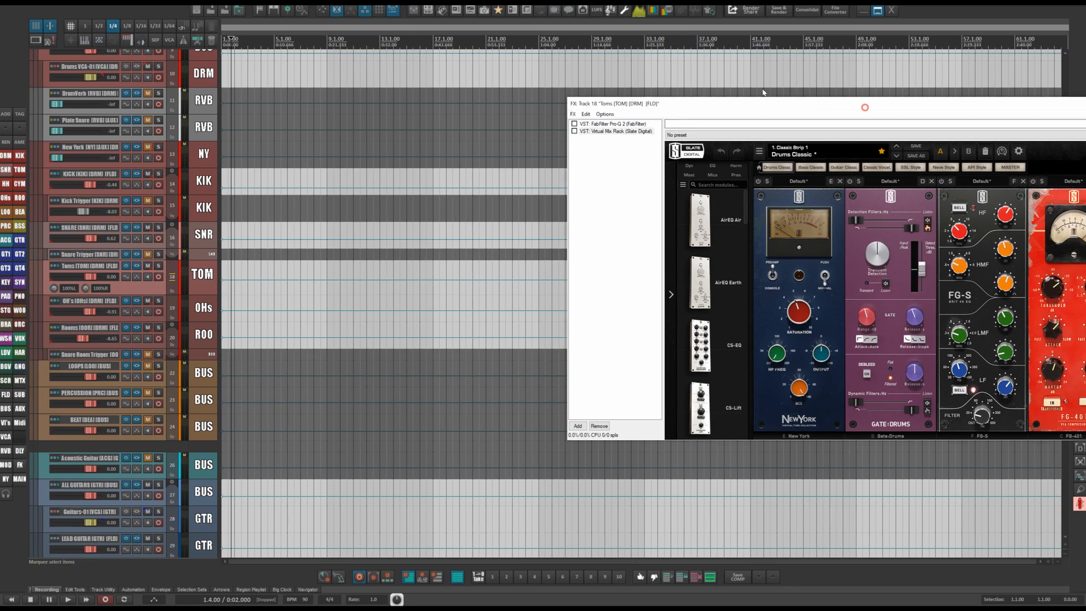
Review the Toms track's Pro-Q 2 and Virtual Mix Rack, then close the FX window.
left_click_drag(799, 102, 628, 71)
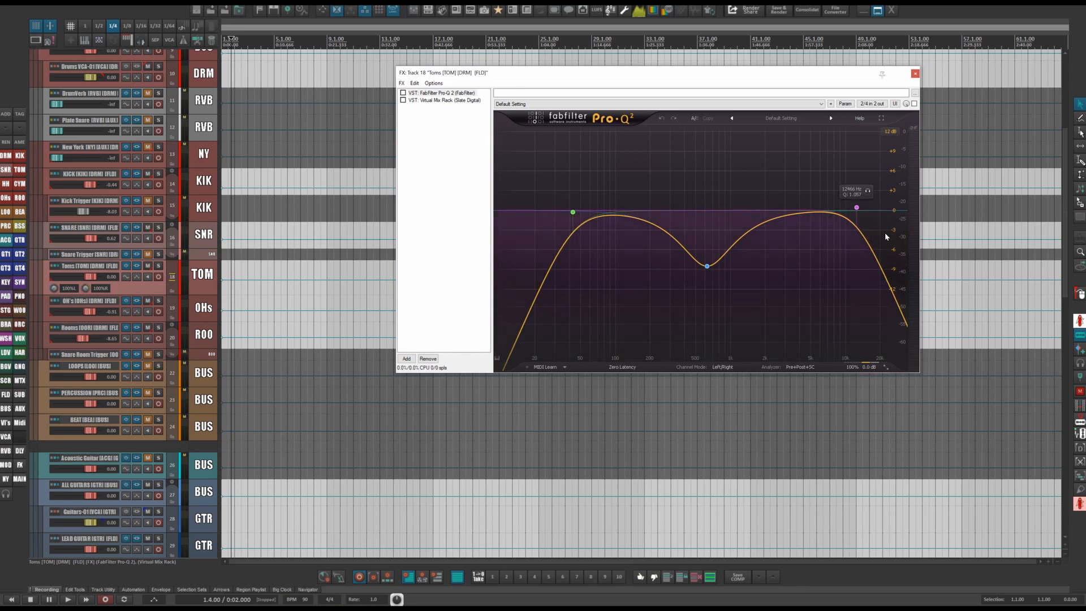
left_click(439, 100)
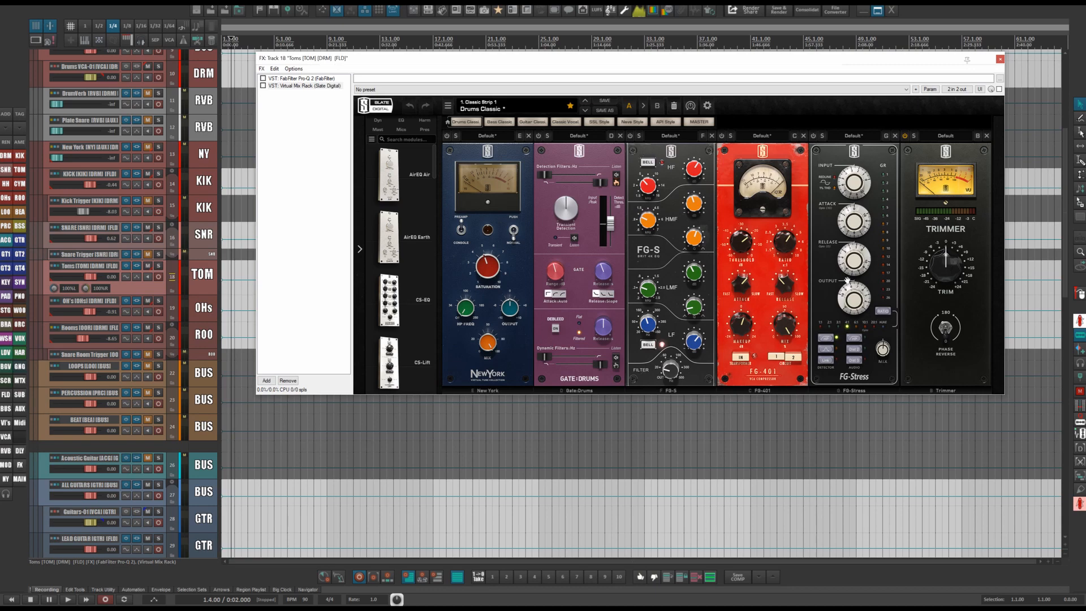
left_click(1000, 60)
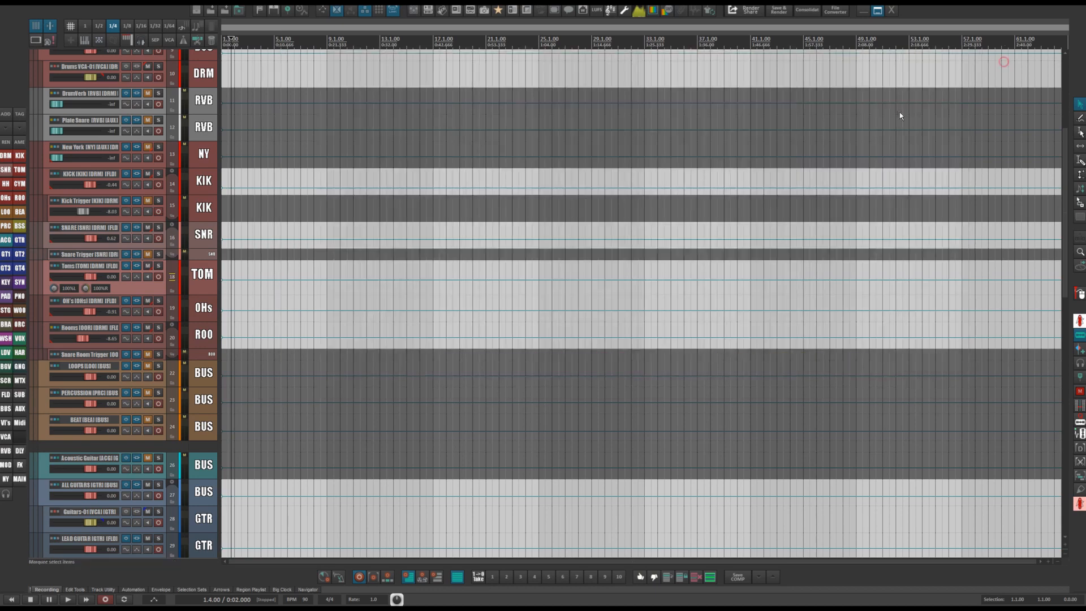
Open the OHs track's FX chain and review its soothe, Pro-Q 2 and Virtual Mix Rack plugins.
left_click(200, 308)
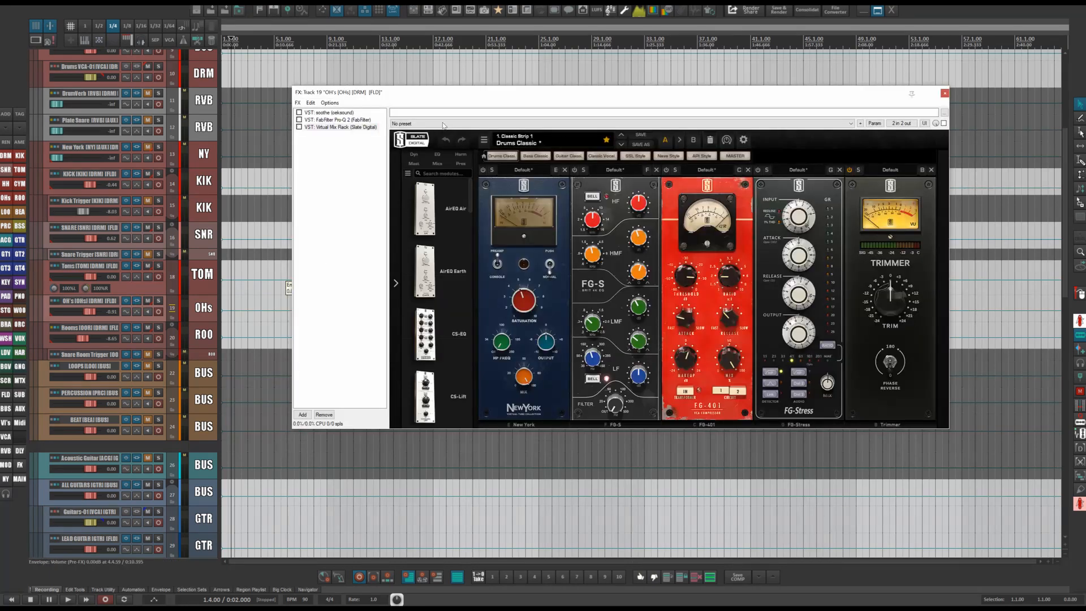
left_click(471, 92)
left_click_drag(472, 92, 502, 94)
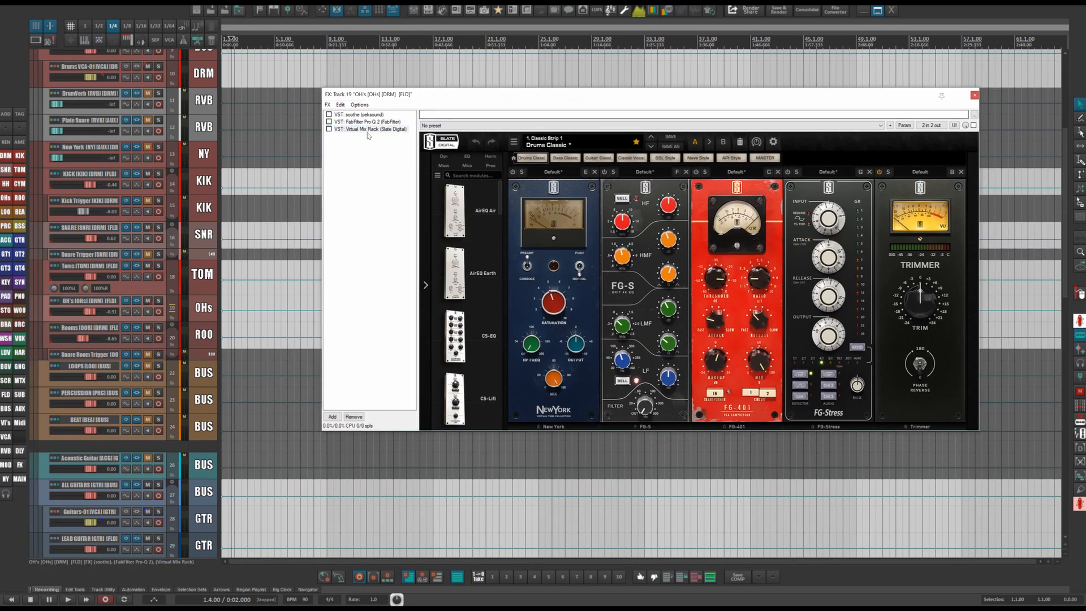
left_click(354, 118)
left_click(355, 121)
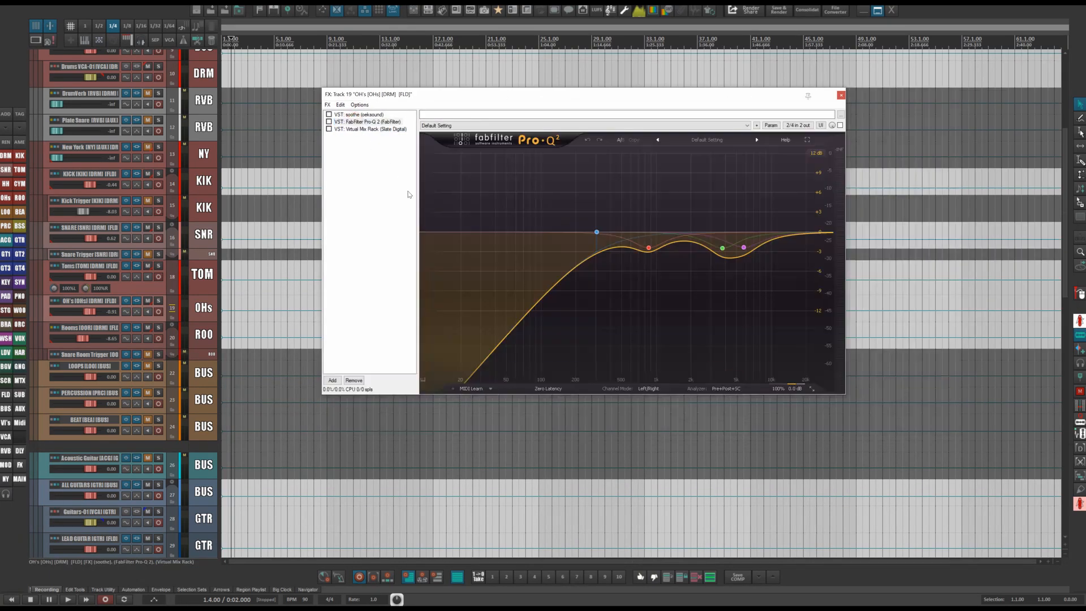
left_click(348, 115)
left_click_drag(620, 95, 644, 67)
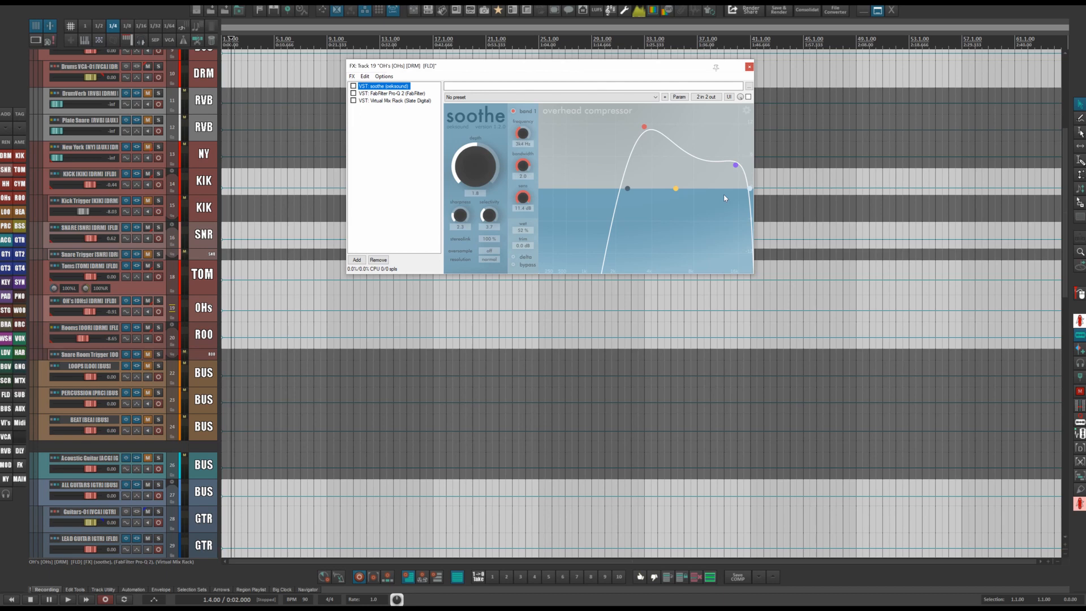
Try adding two narrow notch cuts around 2756 Hz in the OHs Pro-Q 2, then remove them.
left_click(389, 94)
left_click_drag(726, 195, 729, 260)
left_click_drag(714, 202, 719, 261)
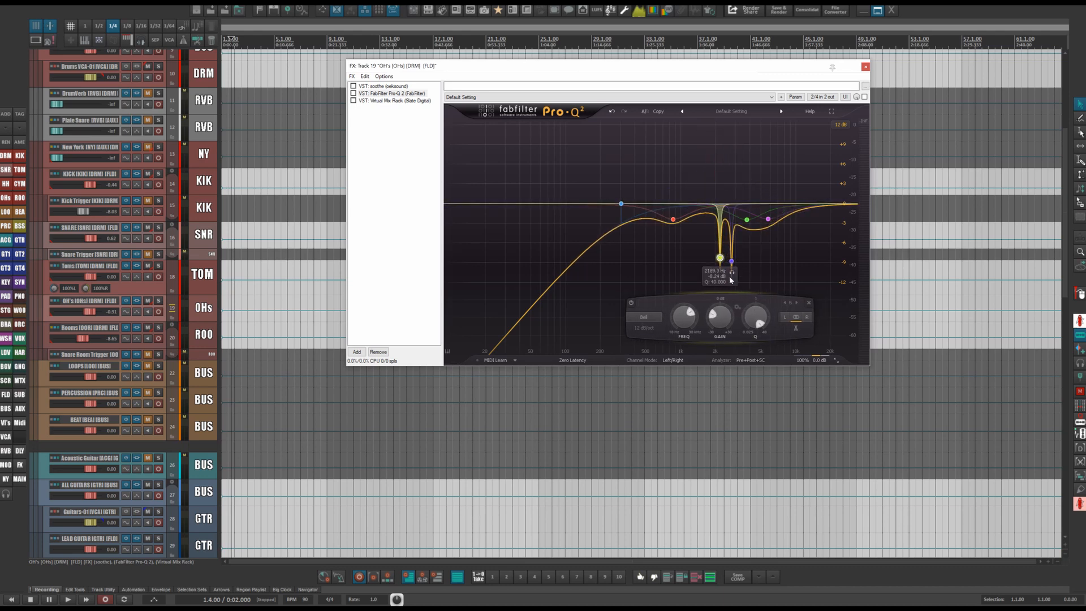
left_click(808, 302)
left_click(821, 302)
Show the OHs track's soothe plugin and reposition the FX window.
left_click(384, 86)
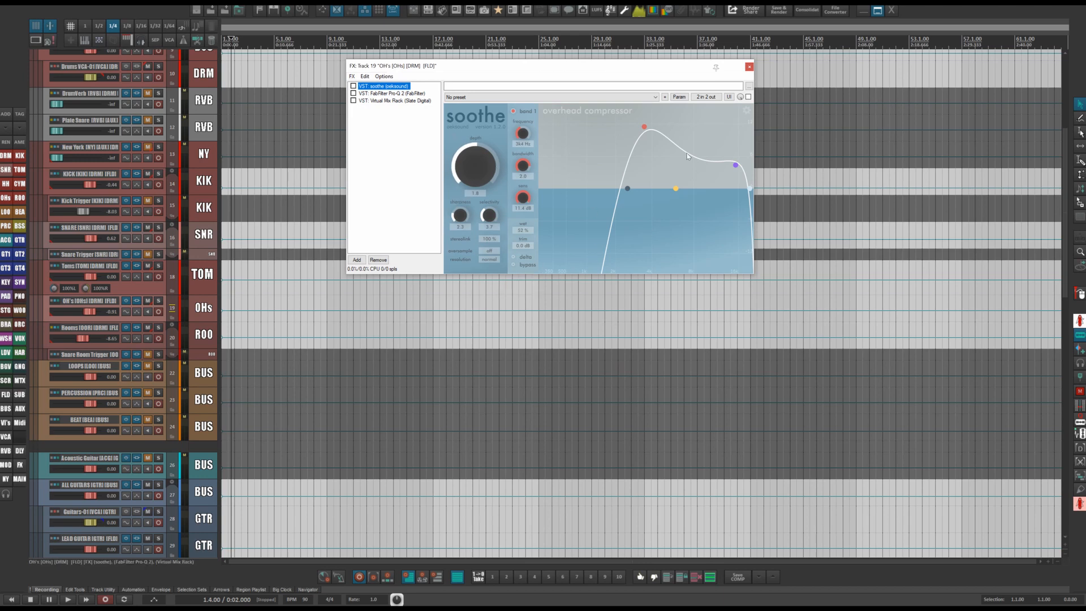
left_click_drag(645, 71, 685, 114)
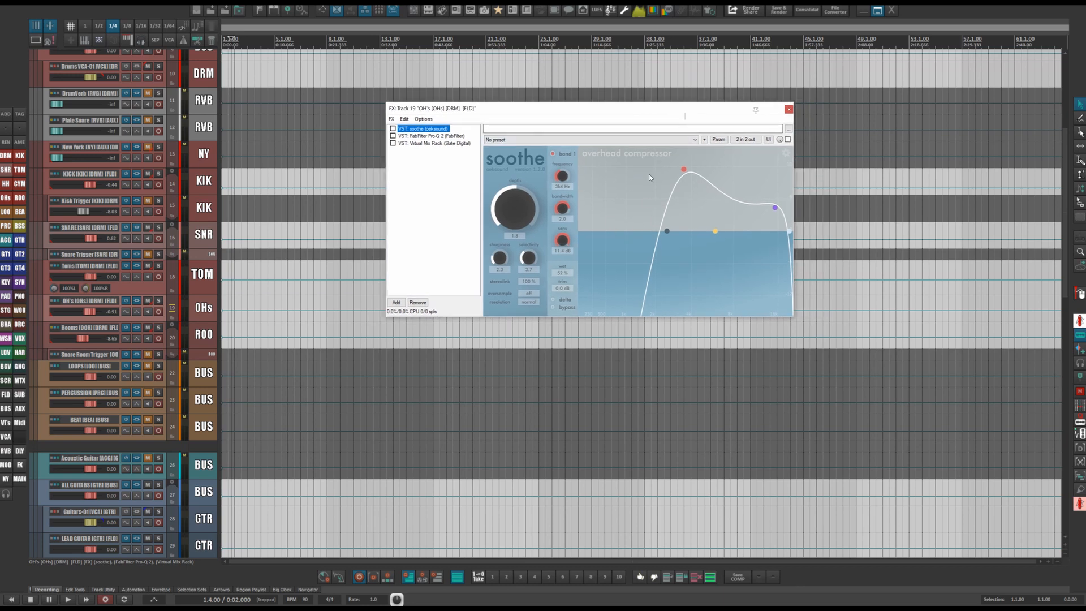
left_click_drag(612, 114, 562, 87)
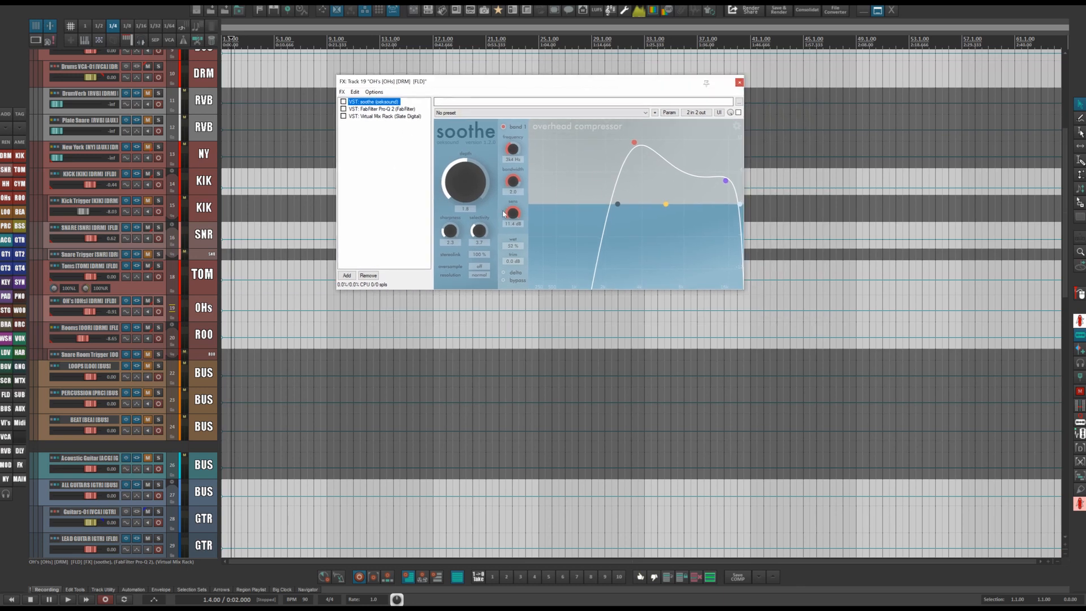
Move the OHs Pro-Q 2 low-cut band's frequency down to about 173 Hz.
left_click(390, 109)
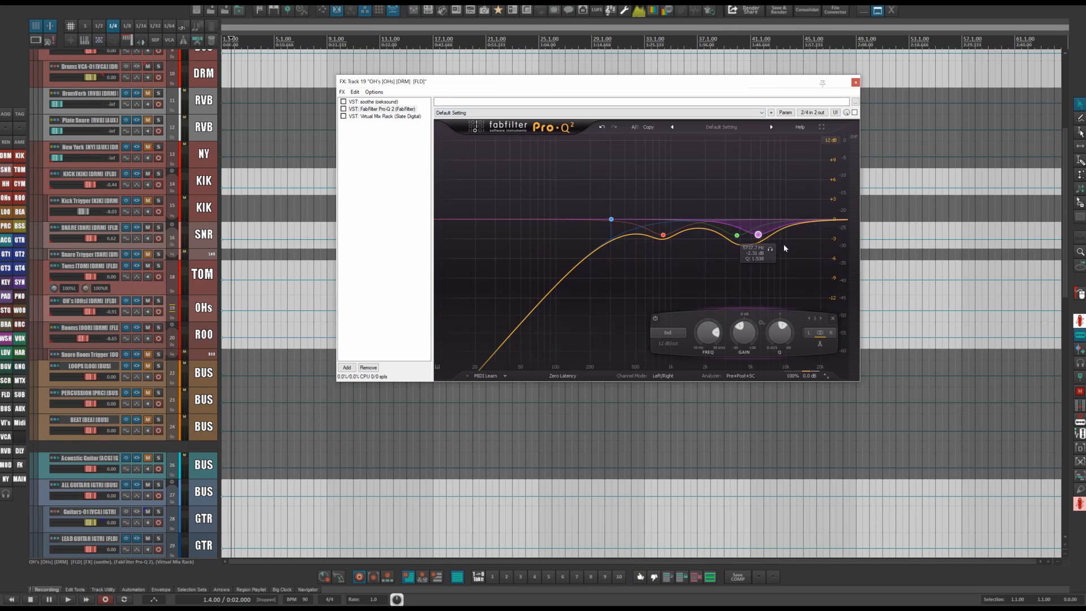
left_click(616, 279)
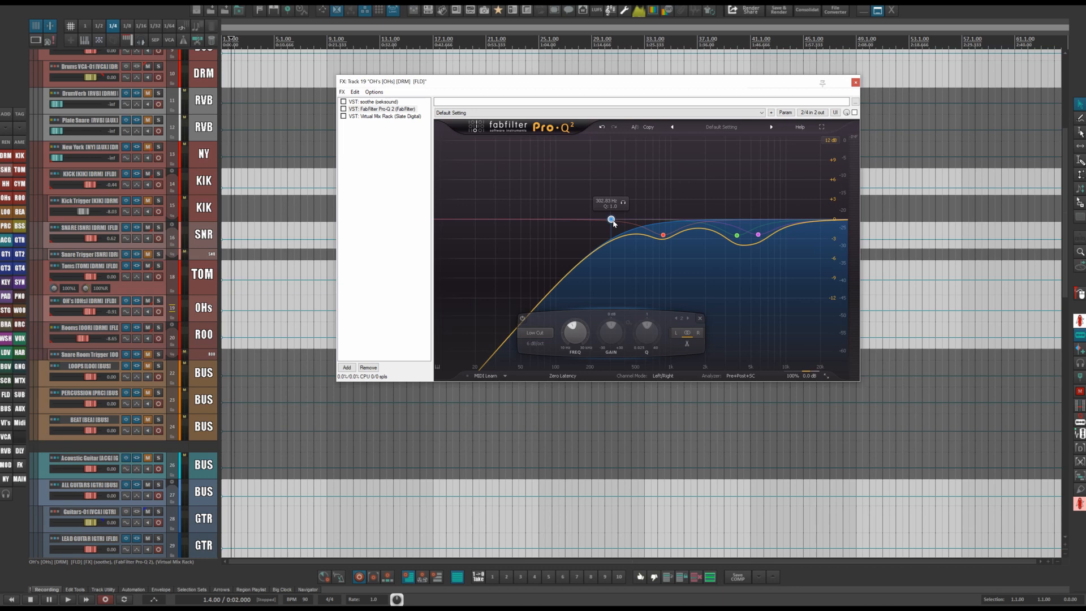
left_click_drag(613, 220, 555, 219)
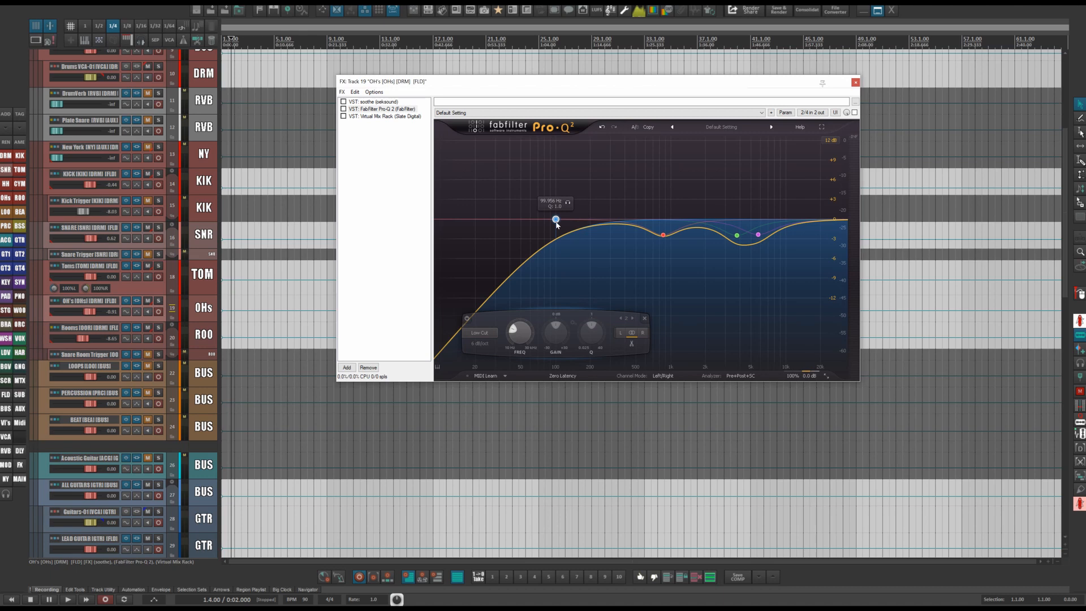
left_click_drag(557, 222, 583, 218)
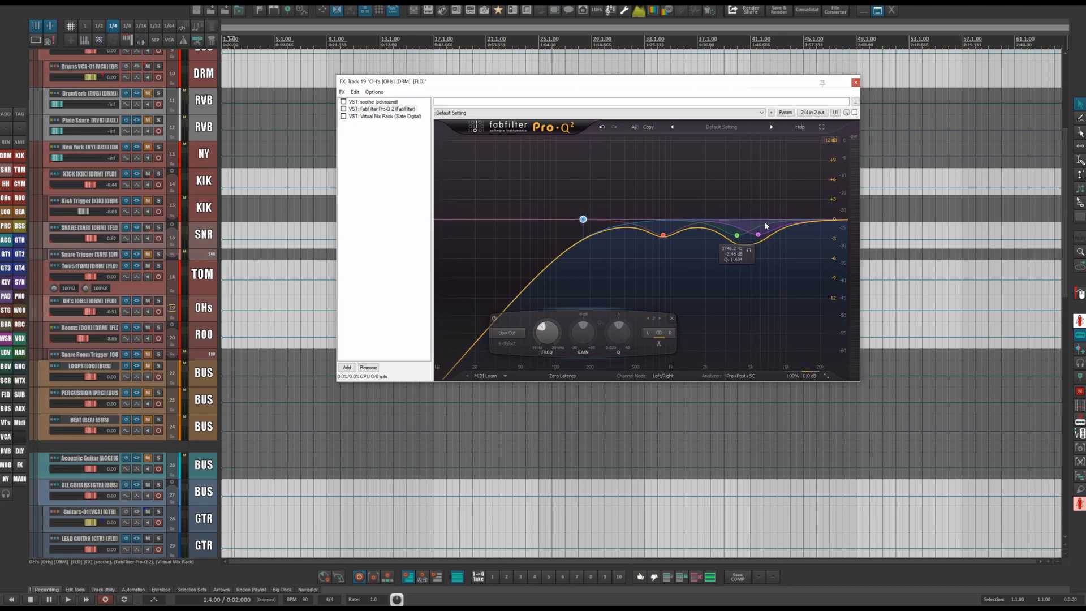
Open the OHs track's Virtual Mix Rack and reposition the FX window.
left_click(386, 117)
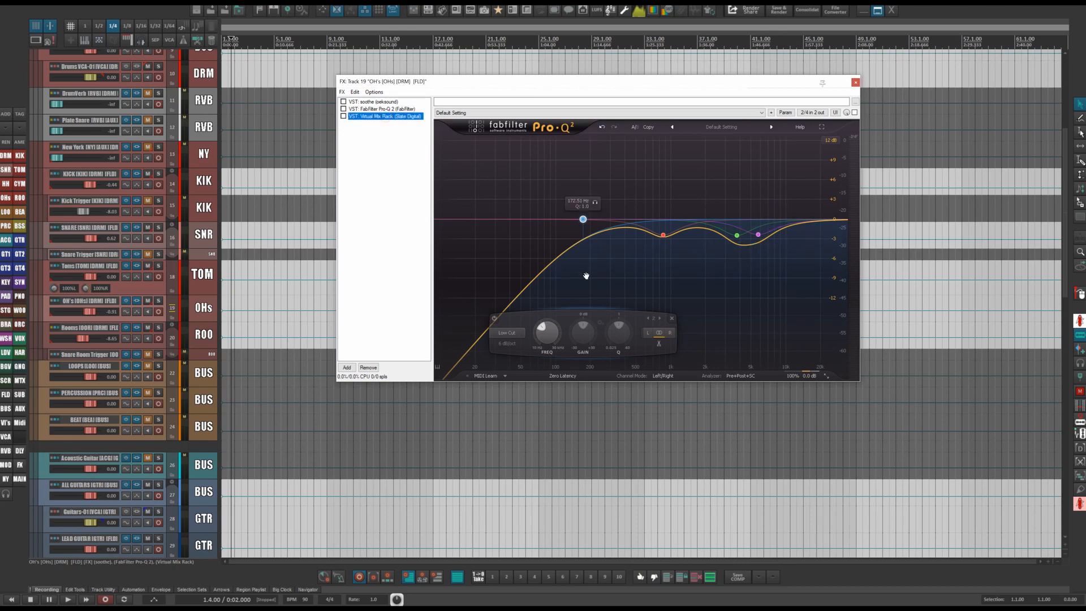
left_click_drag(712, 87, 591, 83)
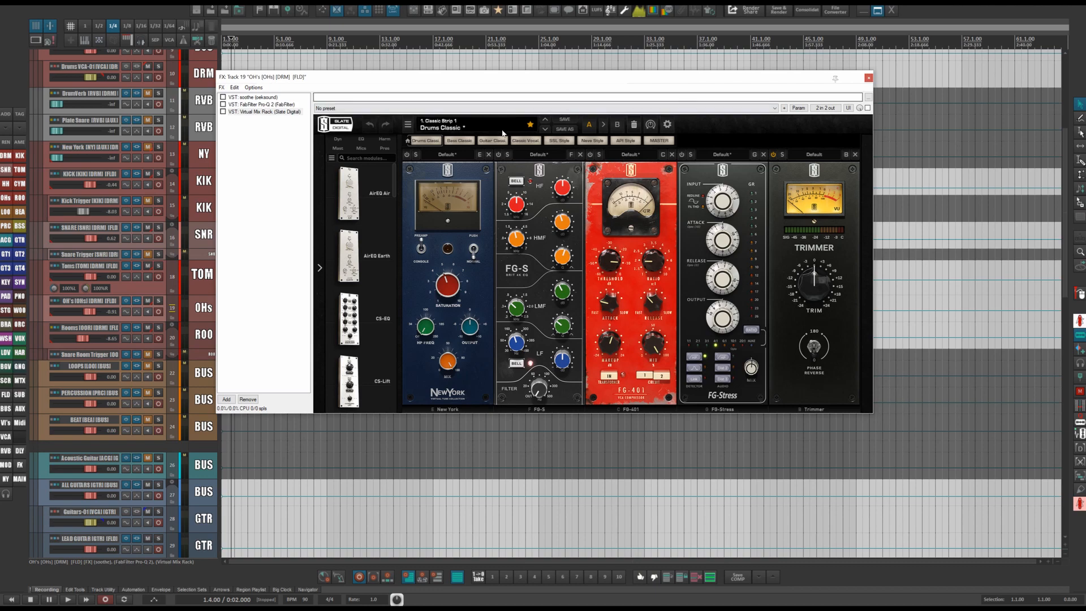
Close the OHs FX window and enlarge the Snare Room Trigger track's height.
left_click(868, 78)
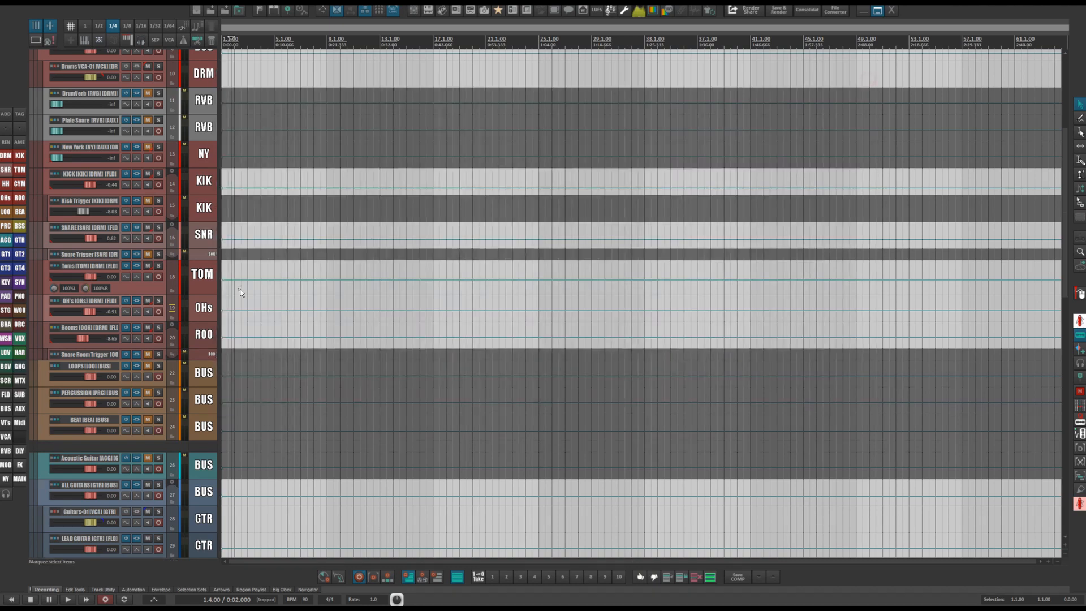
left_click(198, 343)
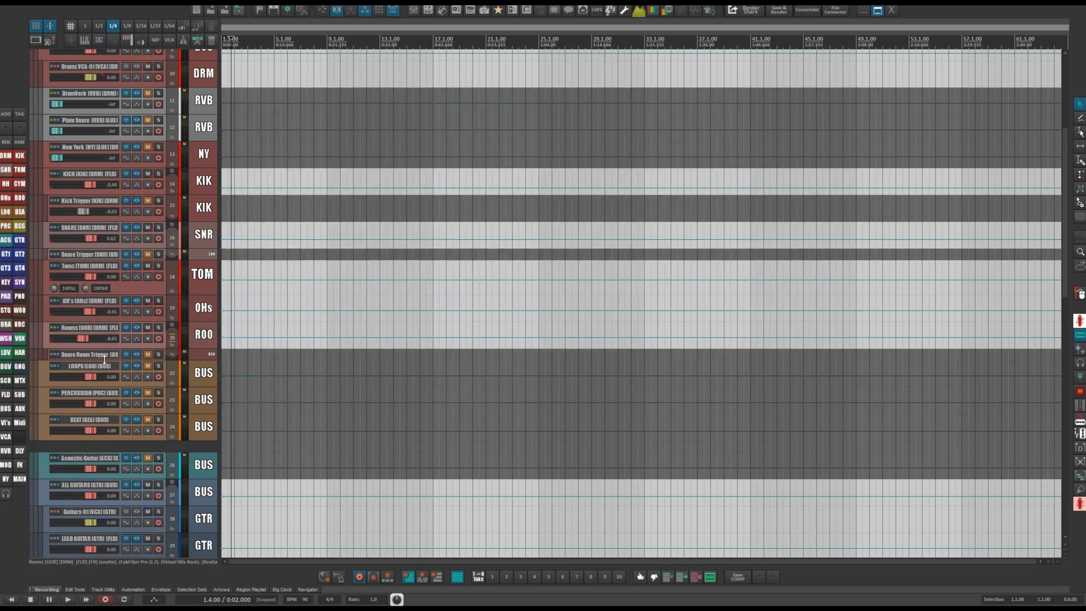
left_click_drag(105, 361, 133, 381)
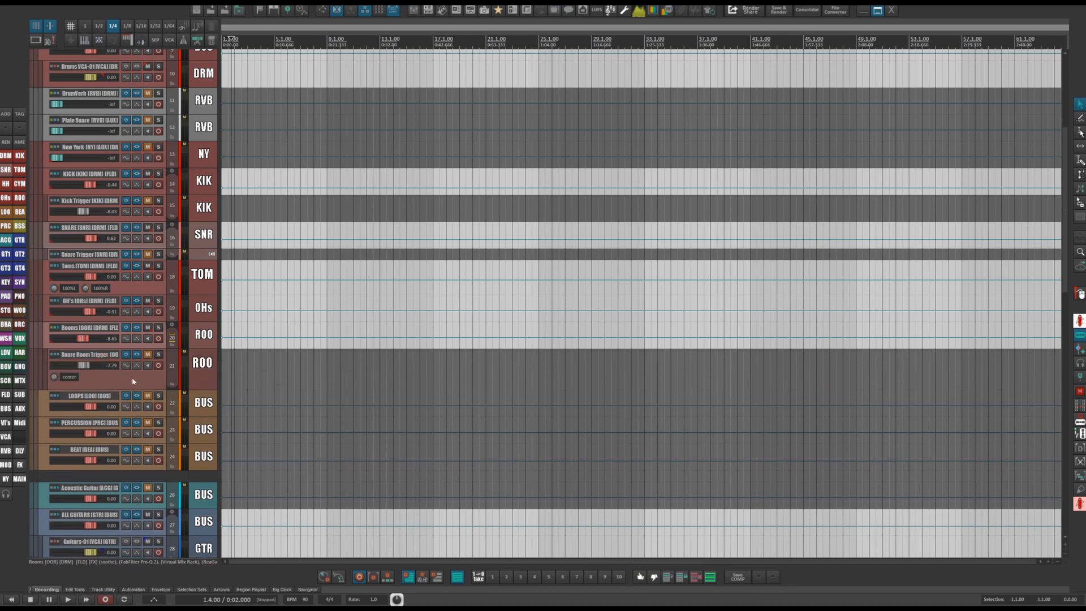
left_click(200, 375)
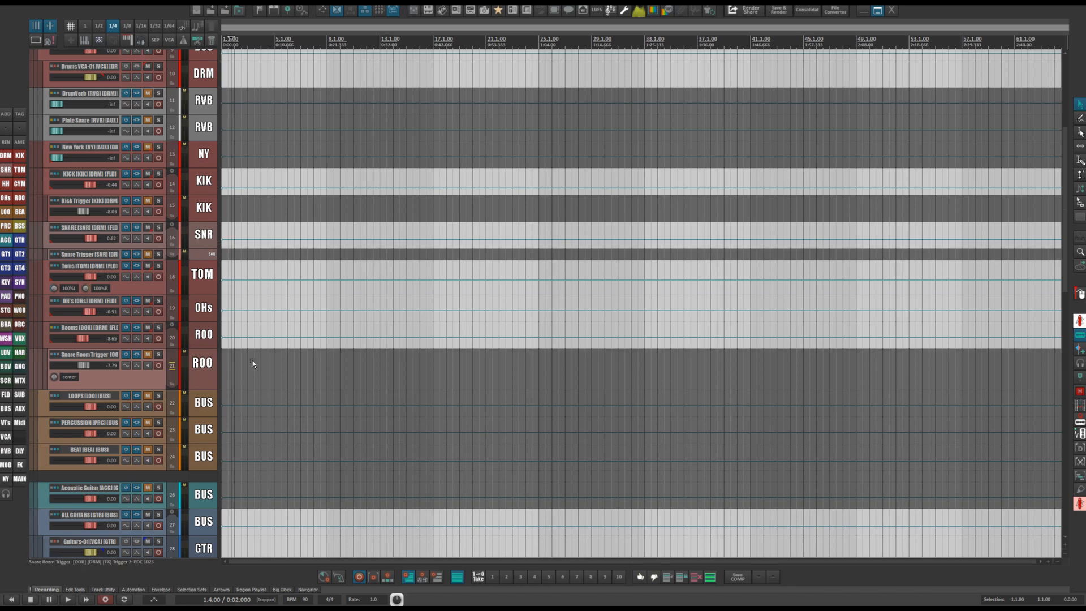
Open the Snare Room Trigger track's FX chain to review its Trigger 2 plugin, then close it.
left_click(140, 354)
left_click_drag(357, 31, 680, 44)
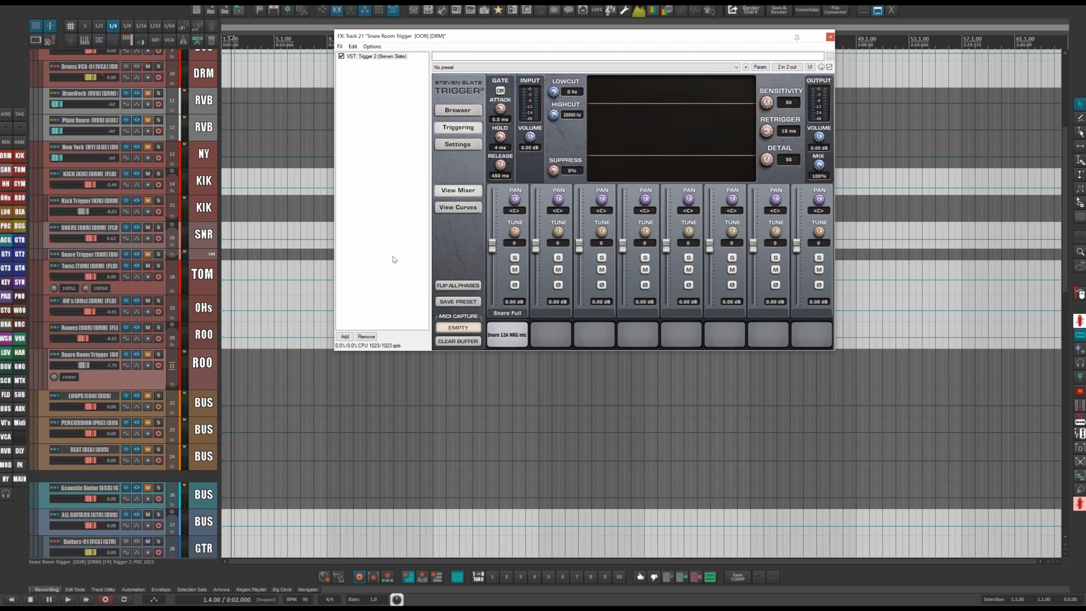
left_click(830, 36)
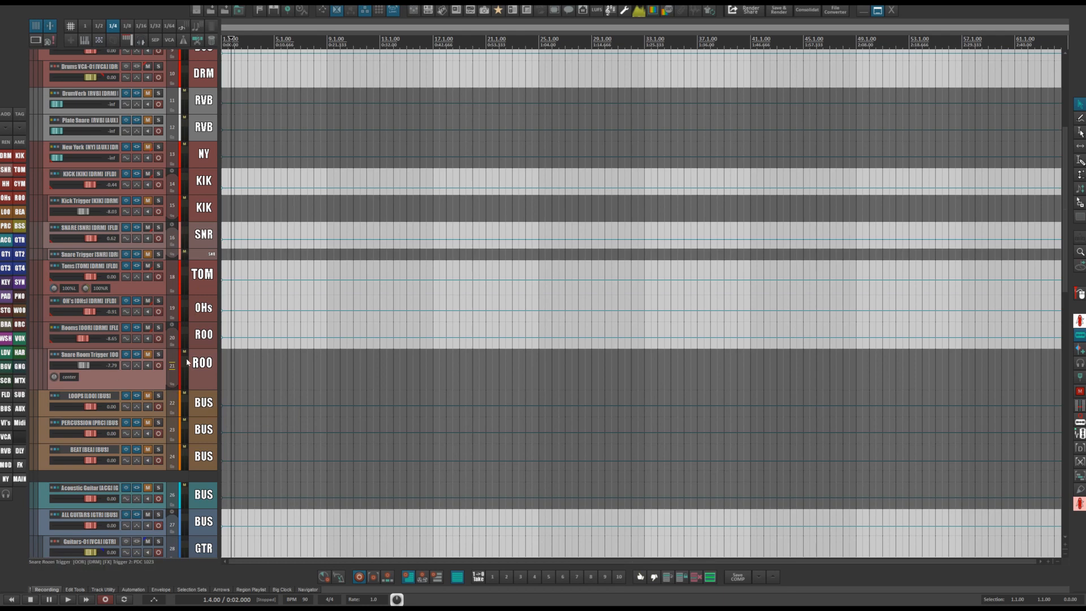
Open the Rooms track's FX chain and review its soothe, Pro-Q 2 and Virtual Mix Rack plugins.
left_click(159, 338)
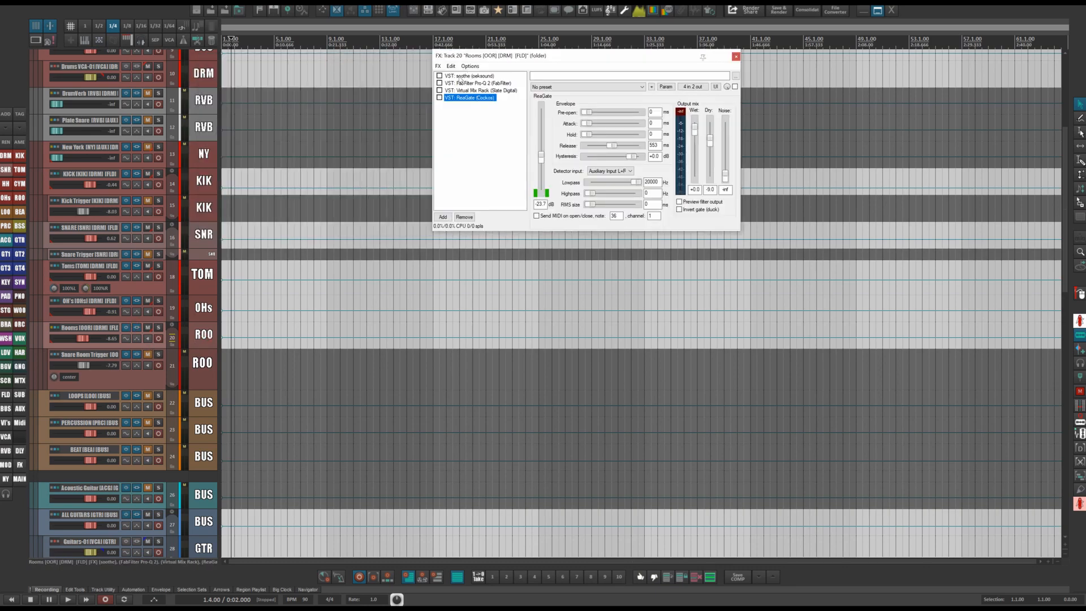
left_click(462, 76)
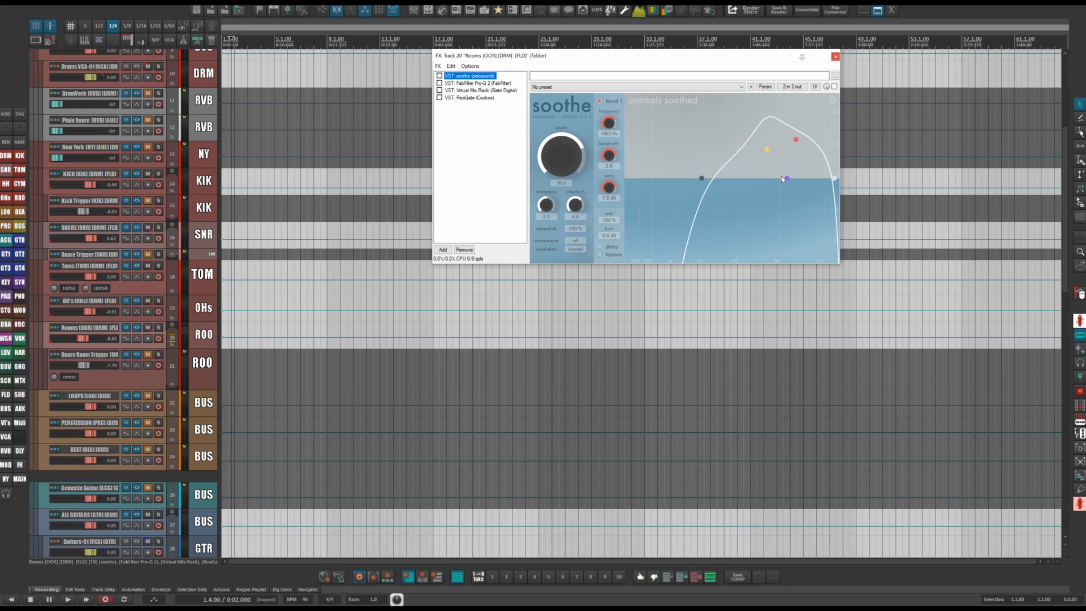
key("Down")
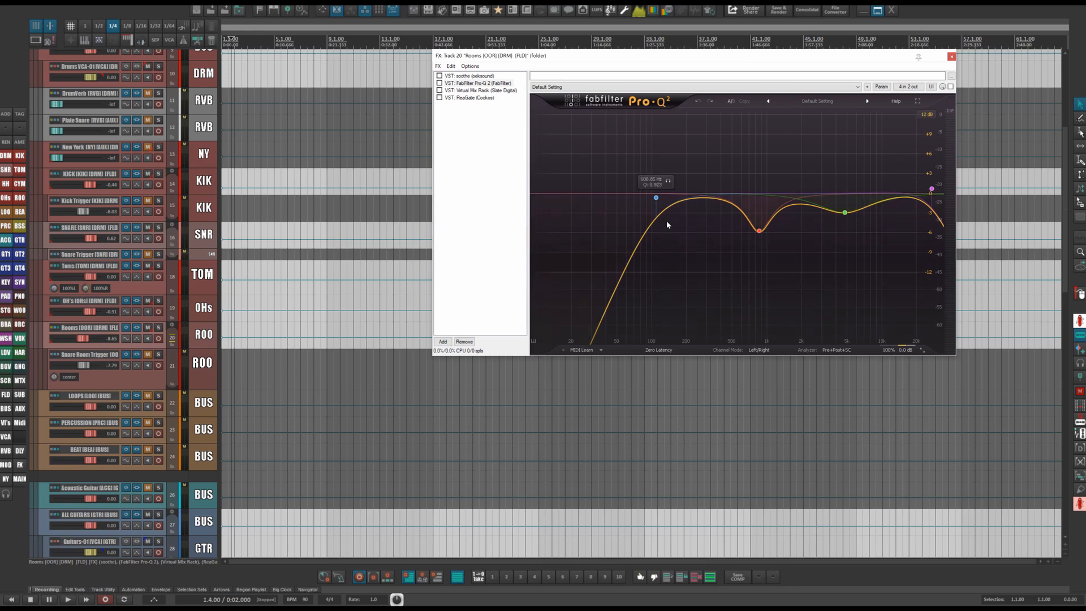
left_click(468, 90)
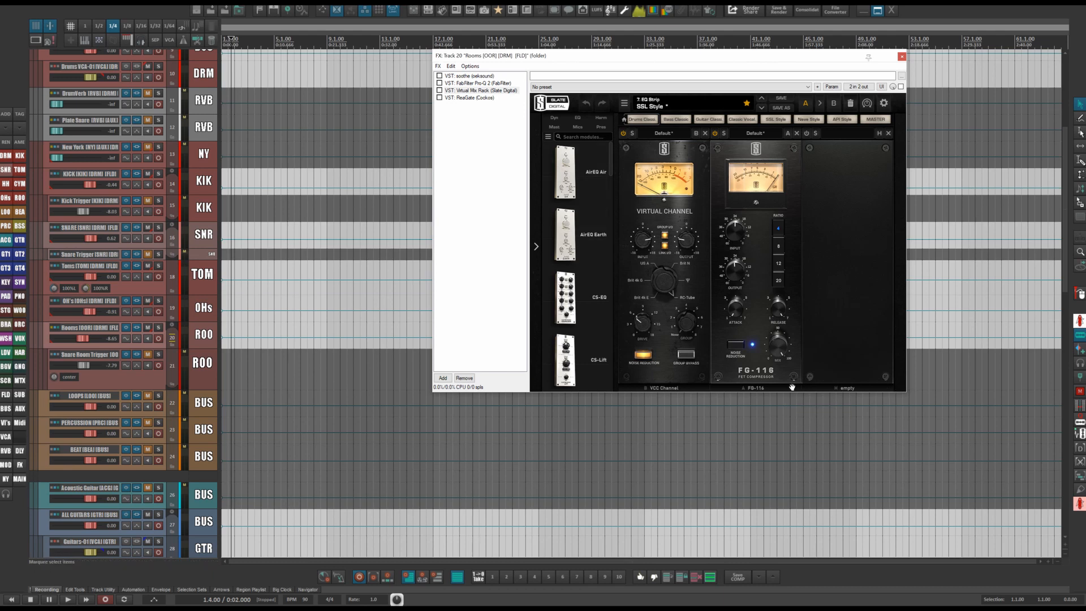
left_click_drag(731, 316, 747, 465)
Set the Rooms ReaGate detector input to Auxiliary Input L+R and close the FX window.
left_click(465, 97)
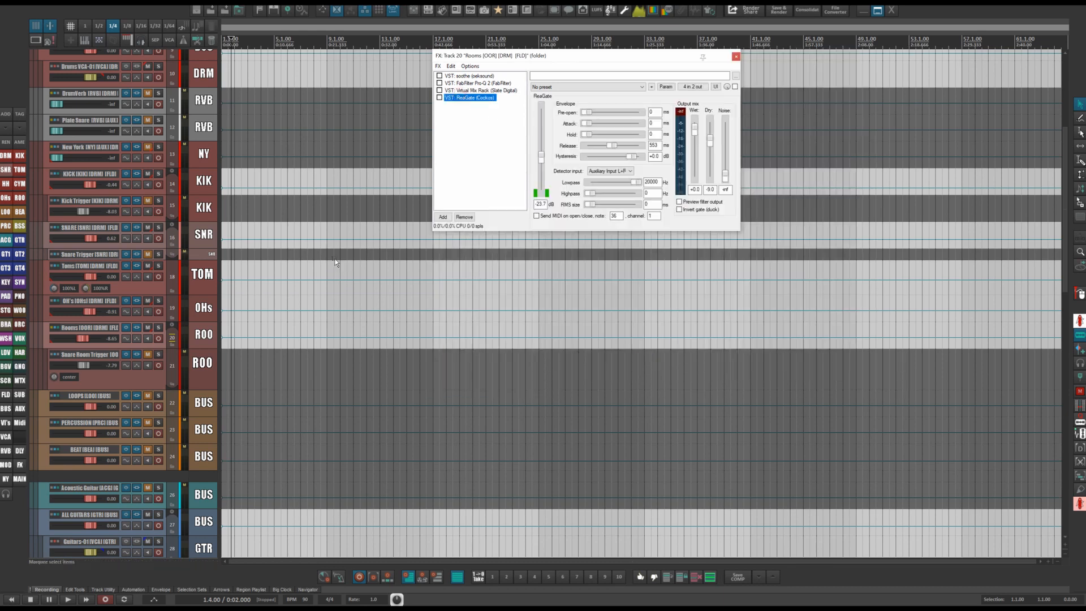
scroll(335, 262, "up", 2)
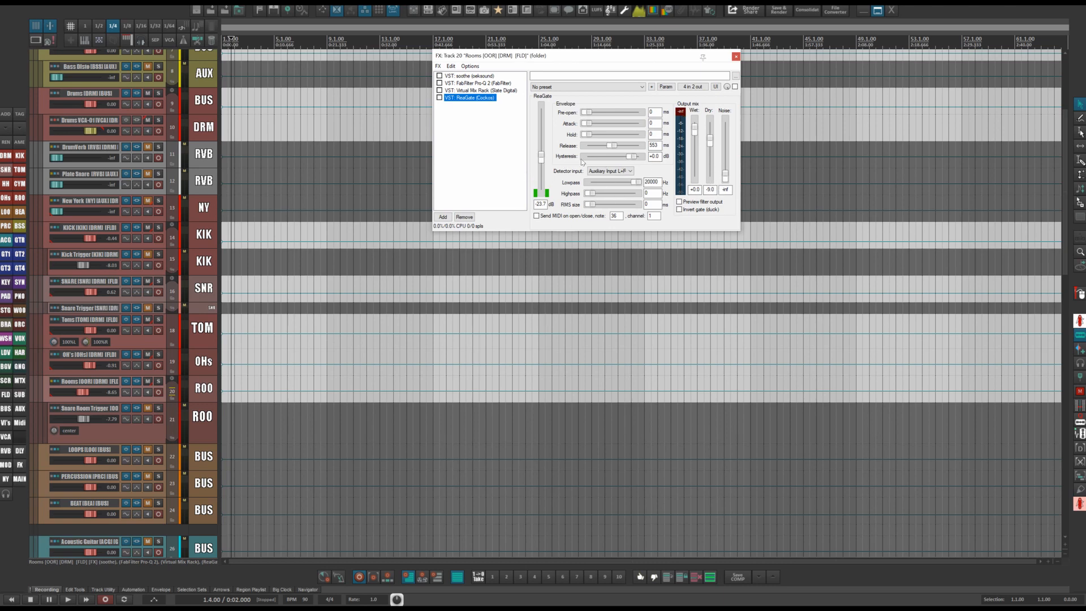
left_click(615, 171)
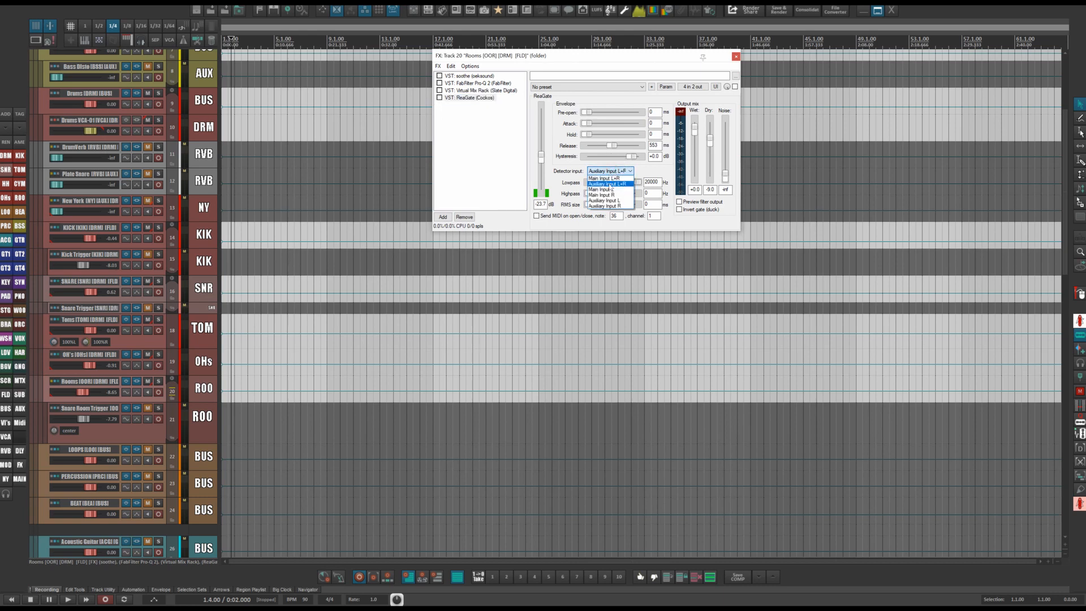
left_click(609, 184)
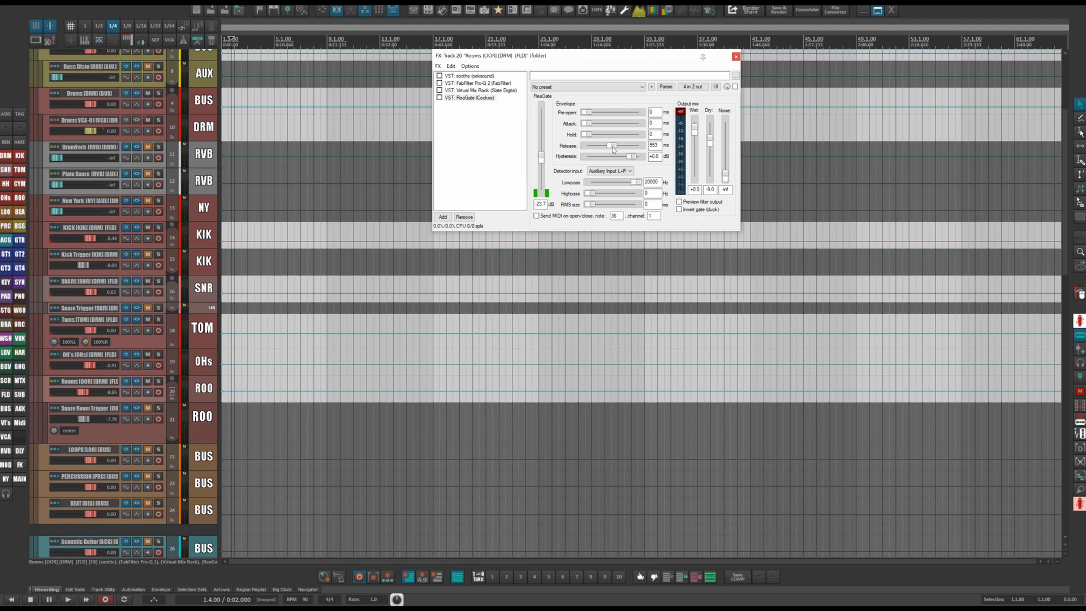
left_click(736, 56)
Open the LOOPS bus FX chain and review its VBC FG-Grey, Pro-Q 2 and GClip plugins, then close it.
scroll(263, 259, "down", 5)
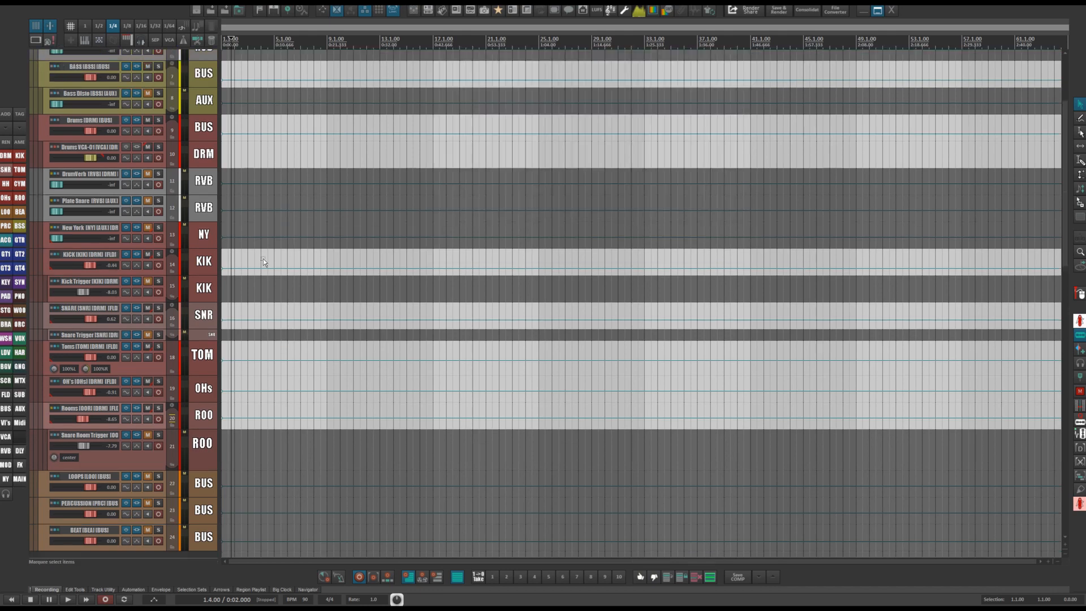
scroll(278, 273, "down", 3)
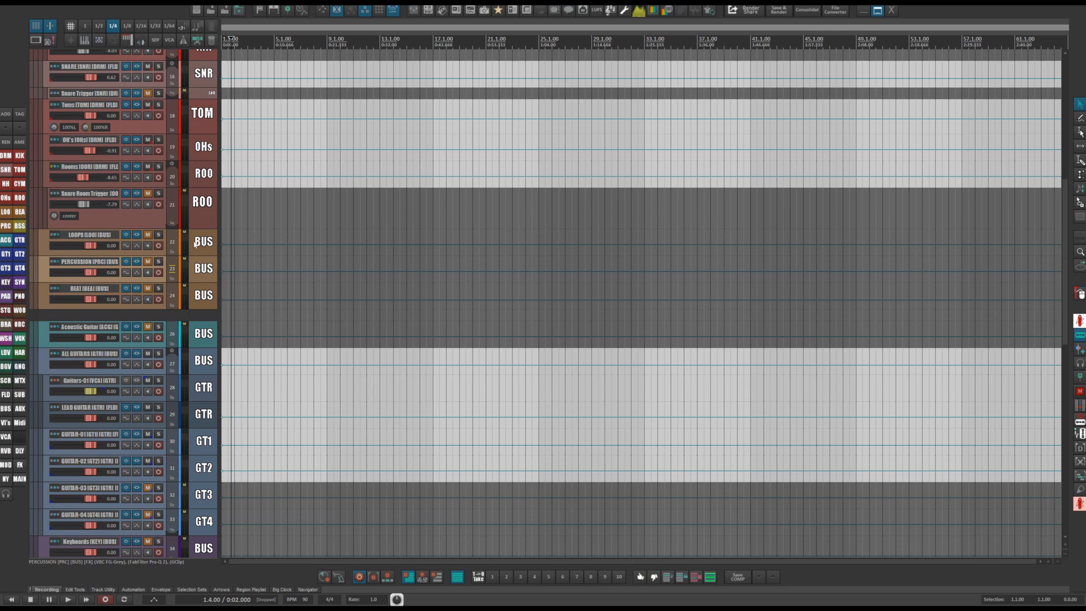
left_click(138, 240)
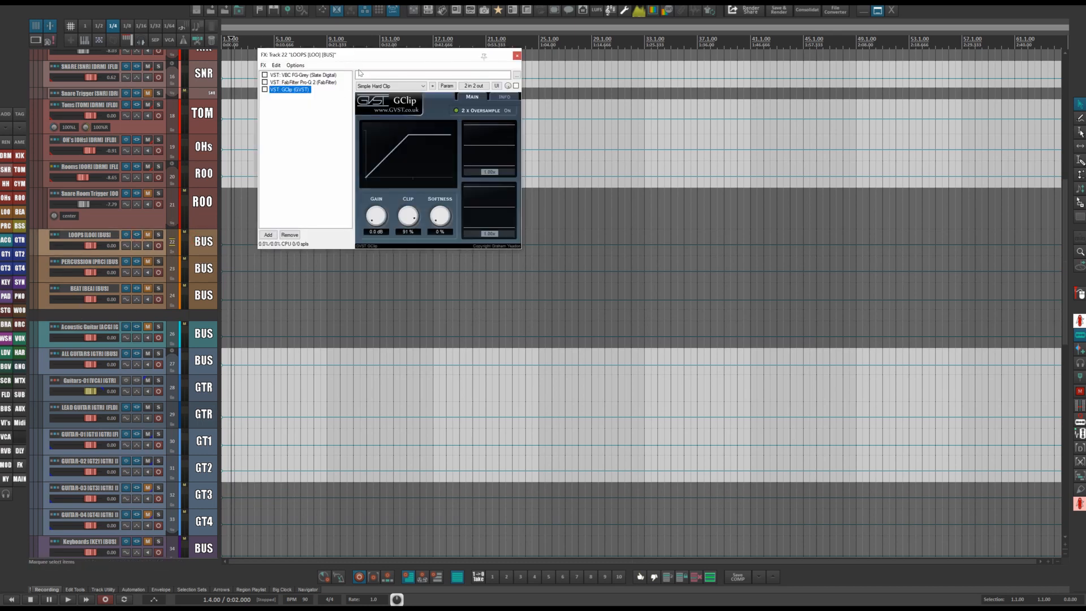
left_click_drag(365, 58, 527, 53)
left_click(455, 71)
left_click(458, 78)
left_click(460, 86)
left_click(460, 71)
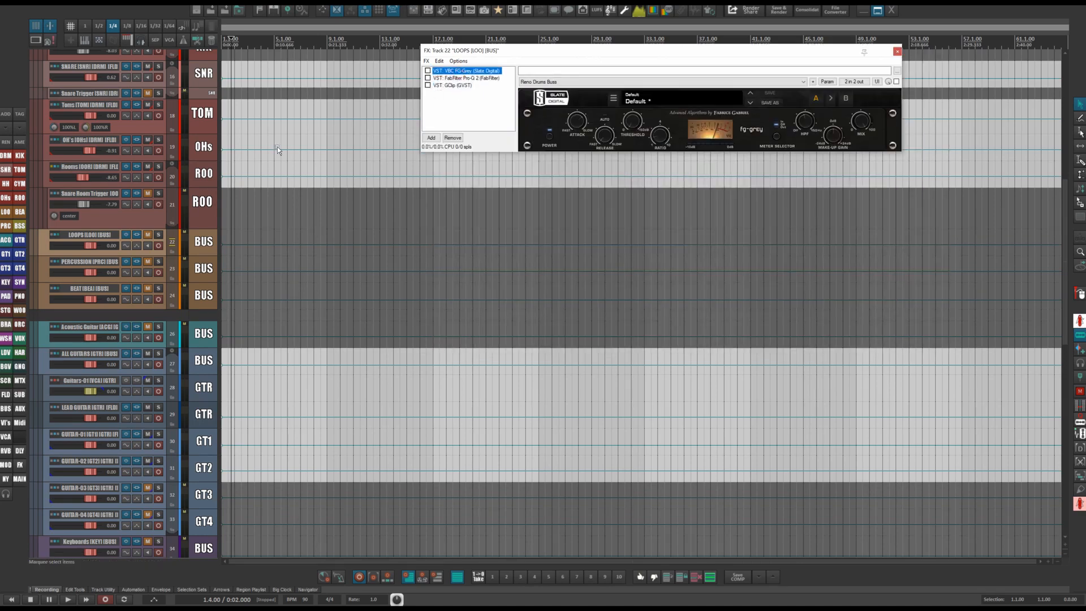
scroll(234, 146, "up", 10)
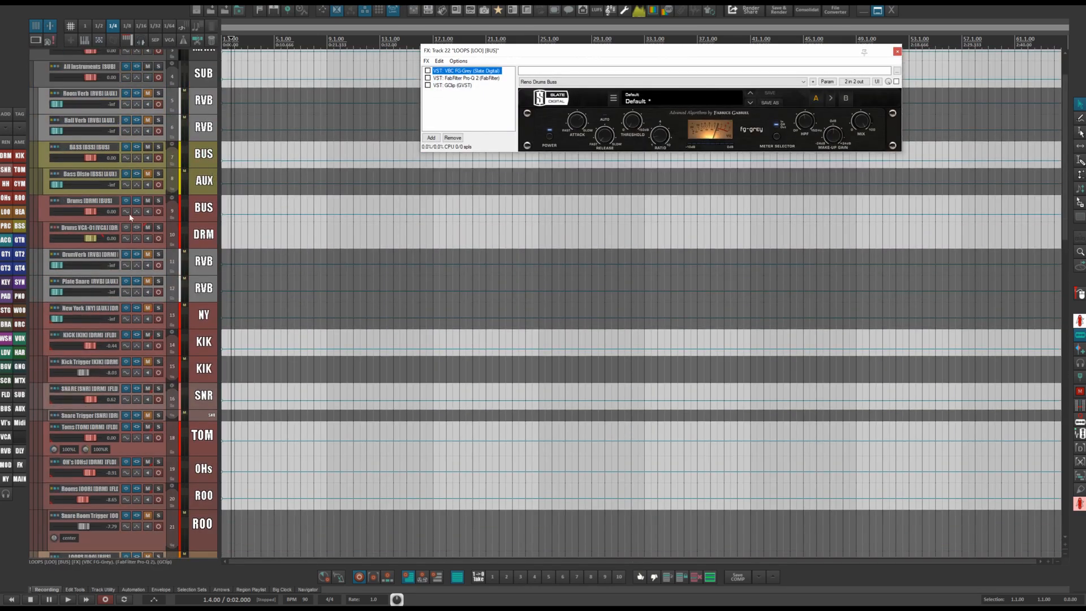
left_click(897, 52)
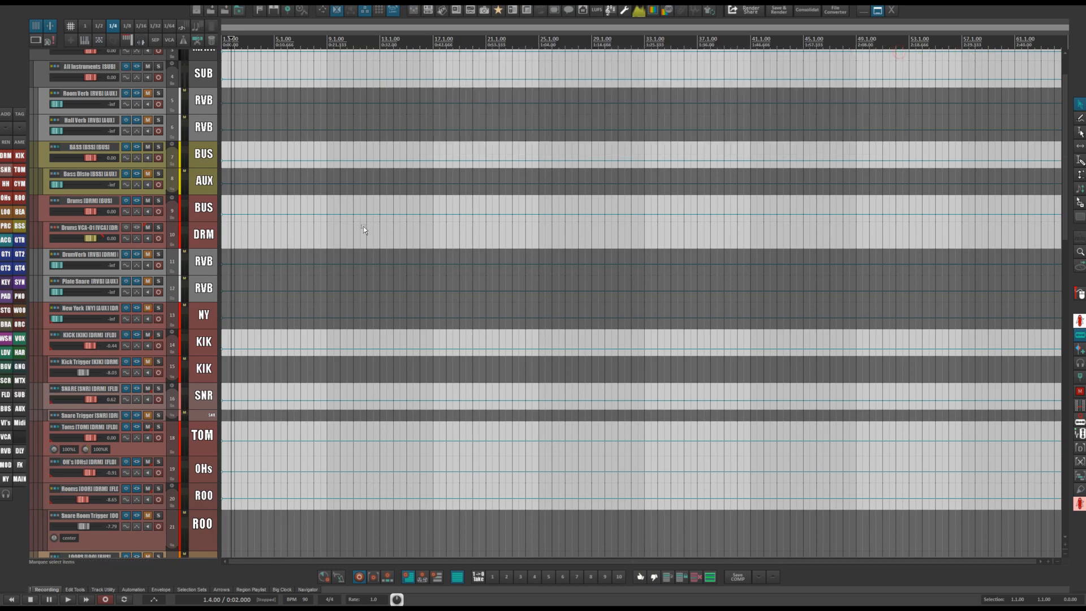
Open the Acoustic Guitar track's FX chain, review its Pro-Q 2 and Virtual Mix Rack, then close it.
scroll(375, 215, "down", 10)
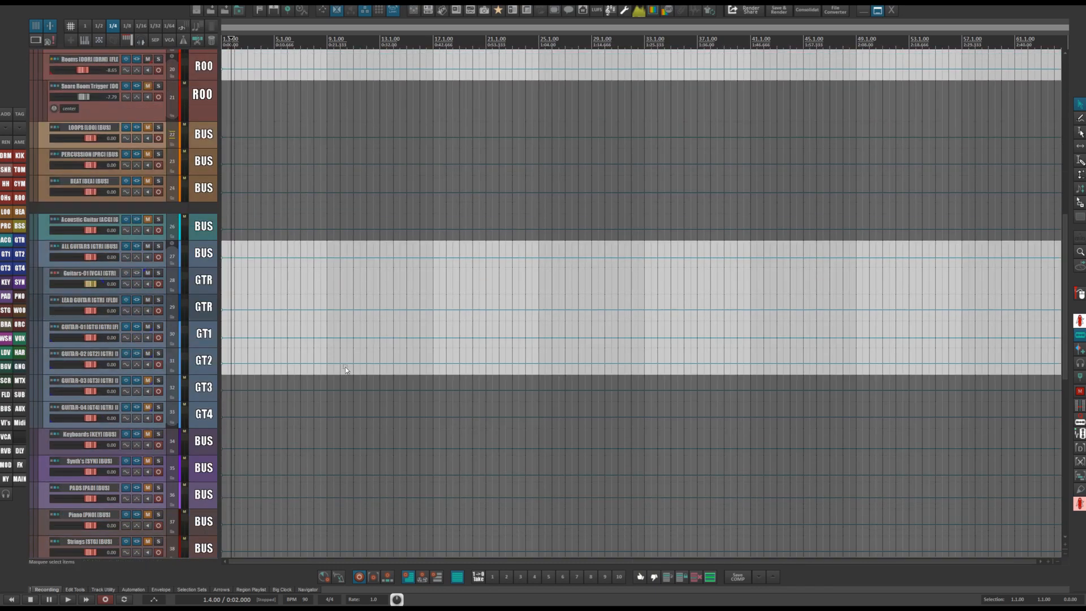
left_click(193, 227)
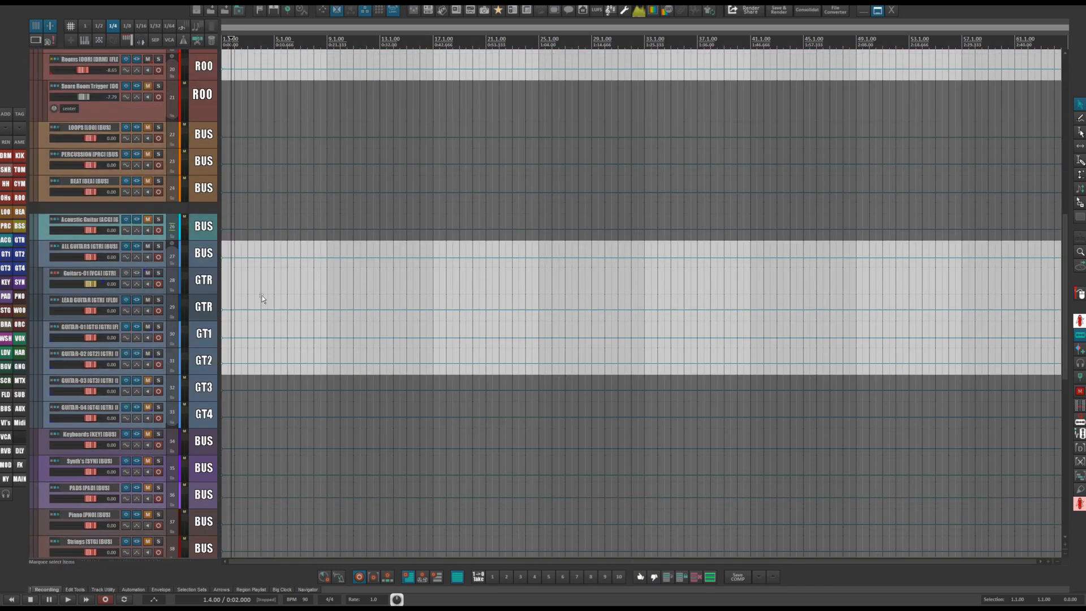
left_click(135, 223)
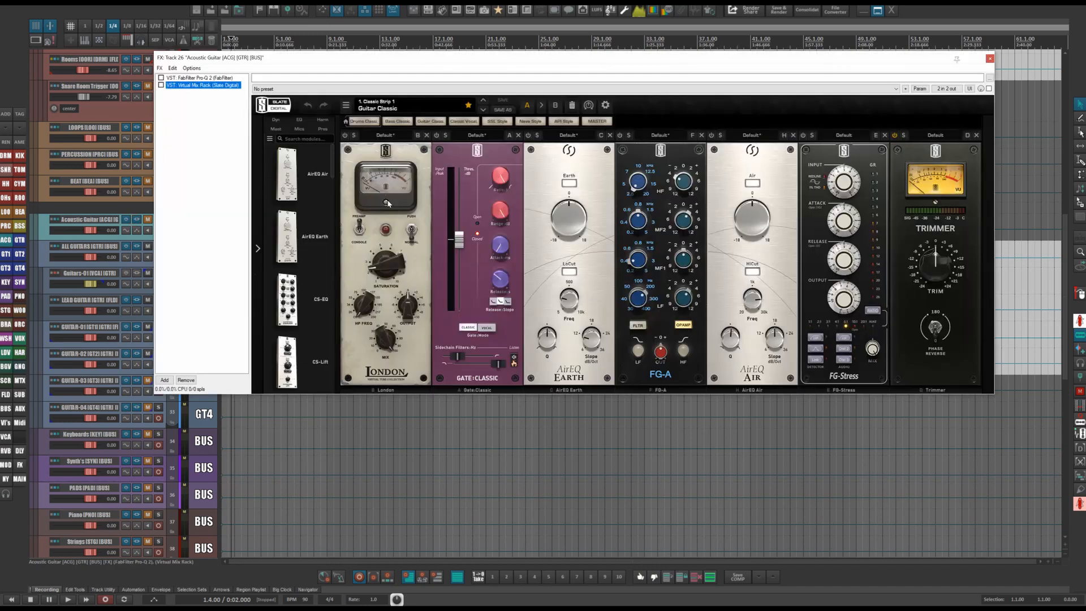
left_click(204, 77)
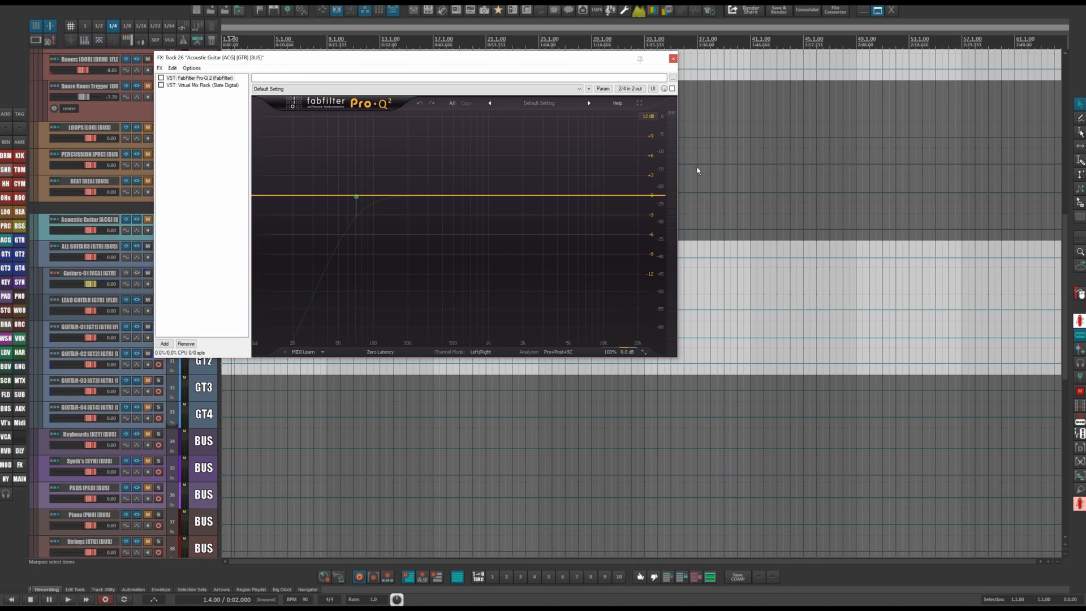
left_click(203, 85)
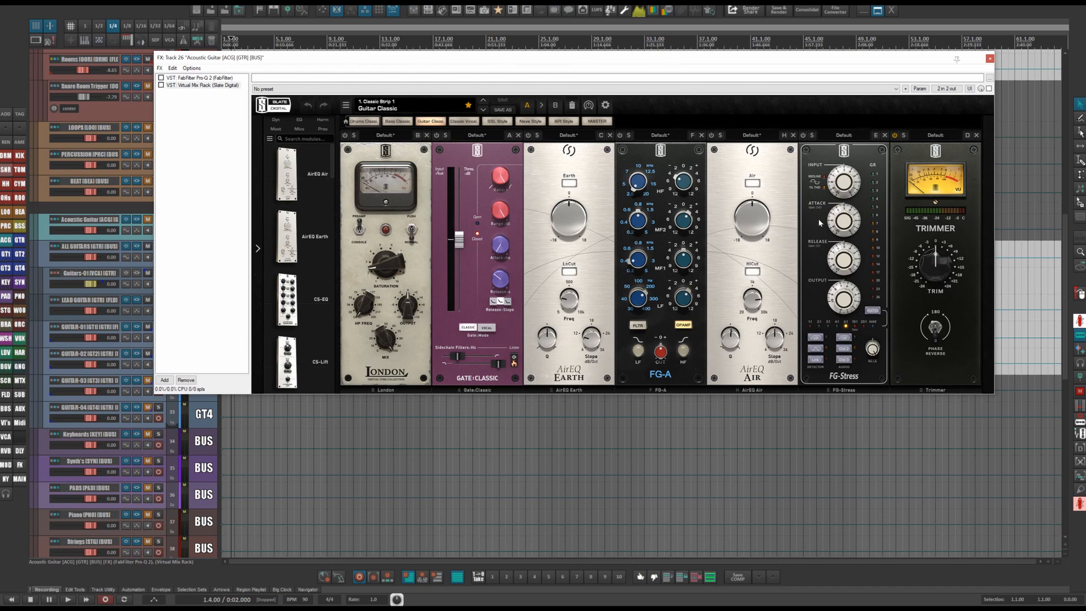
left_click_drag(614, 60, 503, 60)
left_click(868, 53)
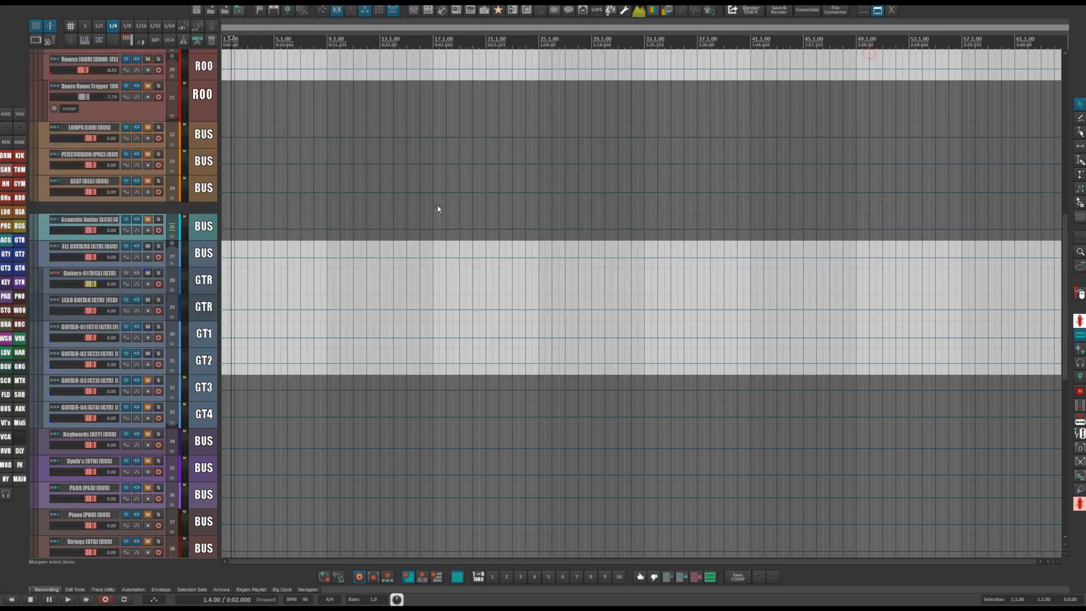
Open the ALL GUITARS bus FX chain, reposition the window, and review its Pro-Q 2 and Virtual Mix Rack.
left_click(212, 253)
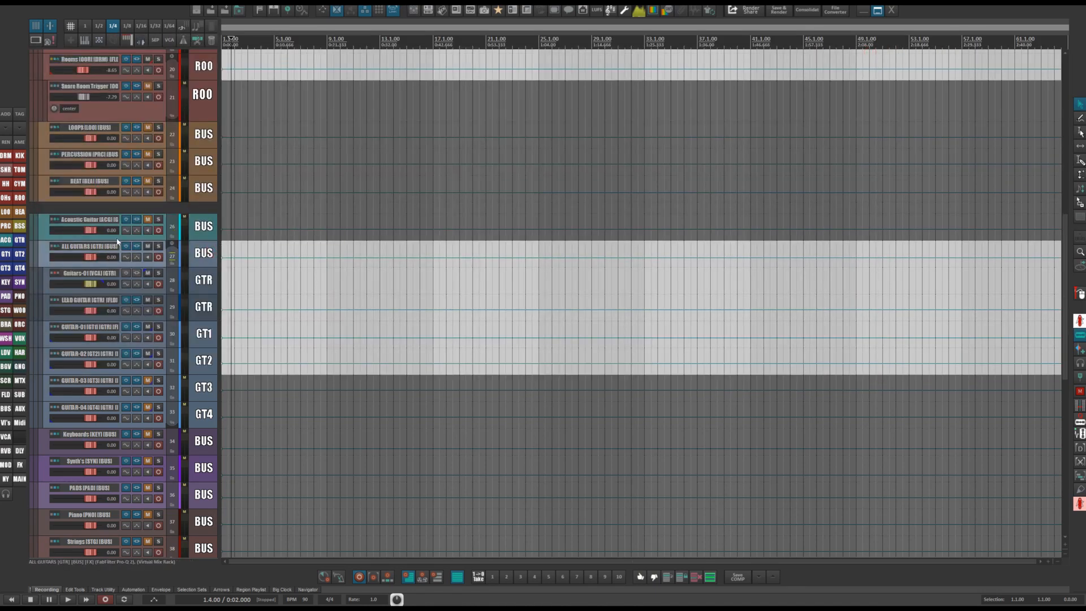
left_click(137, 249)
left_click_drag(629, 47, 664, 45)
left_click(339, 58)
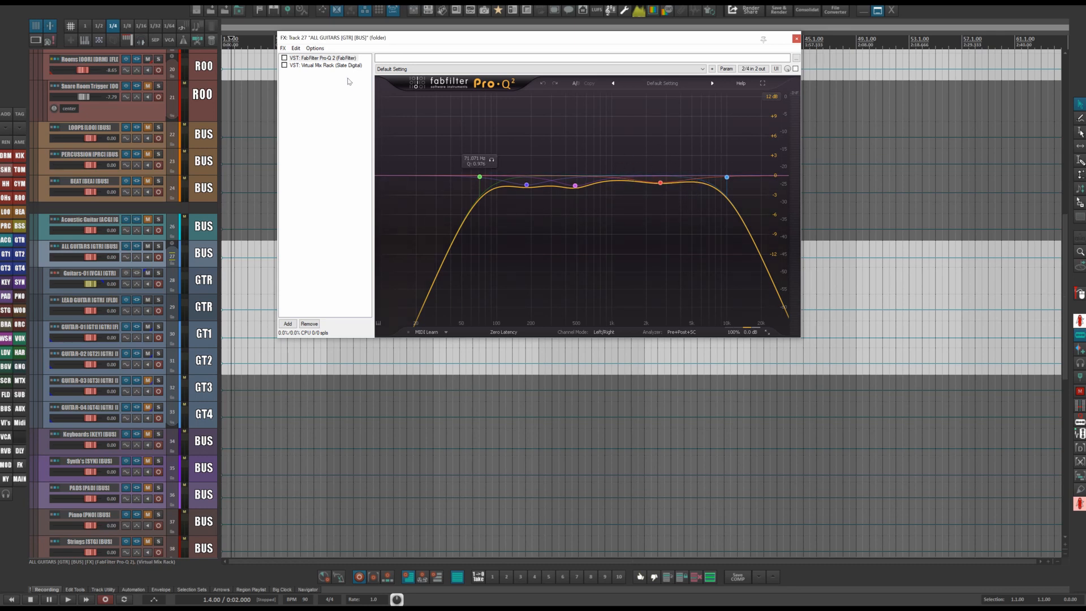
left_click(326, 66)
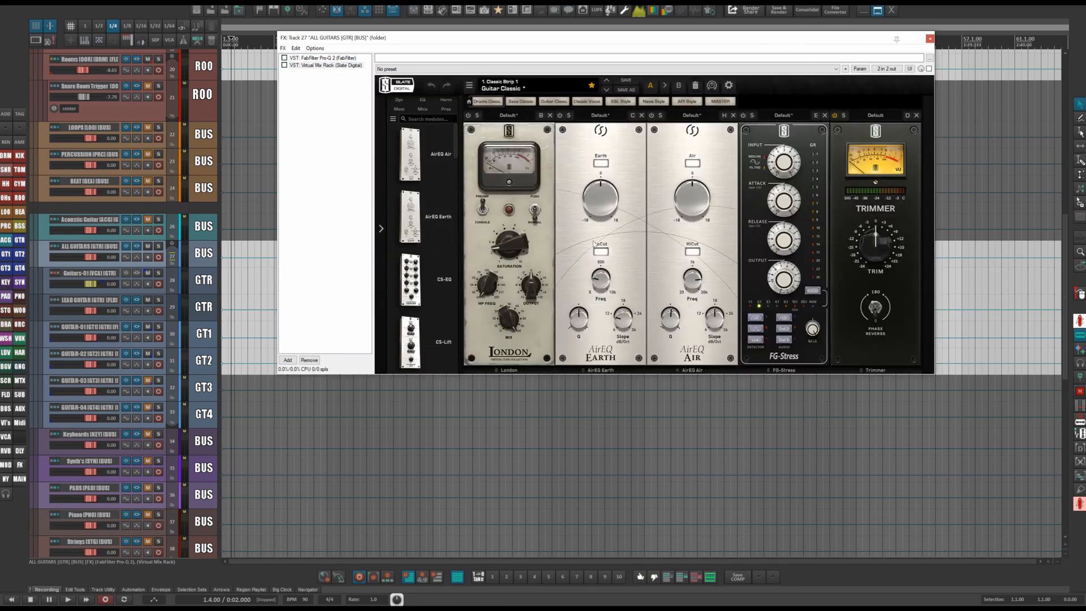
Adjust the AirEQ Earth module's knobs in the ALL GUITARS Virtual Mix Rack and close the FX window.
left_click_drag(578, 327, 567, 121)
mouse_move(572, 323)
left_click(639, 11)
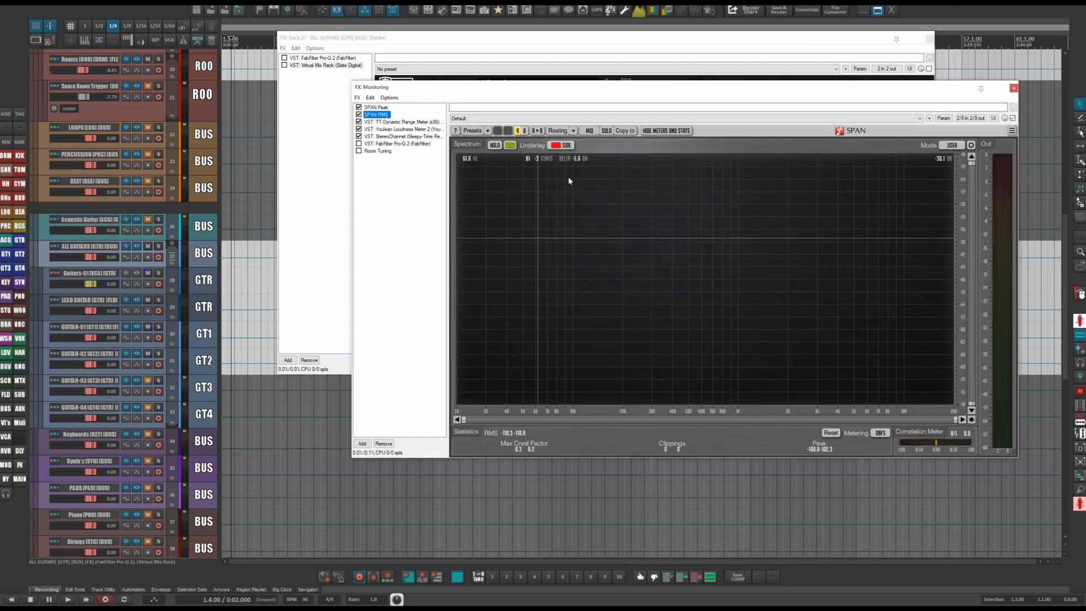
left_click(1013, 89)
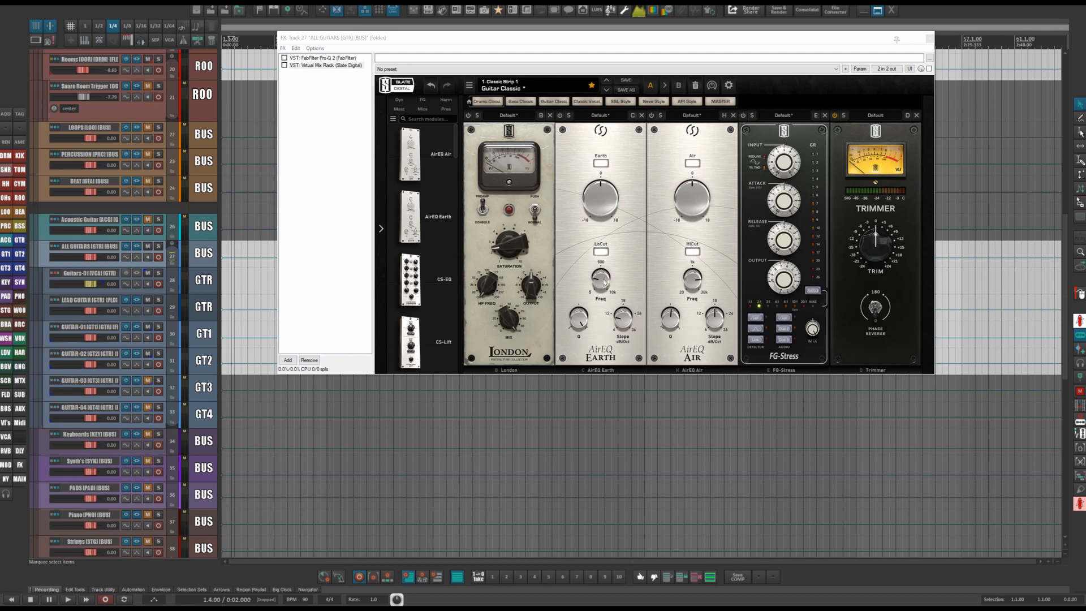
mouse_move(603, 283)
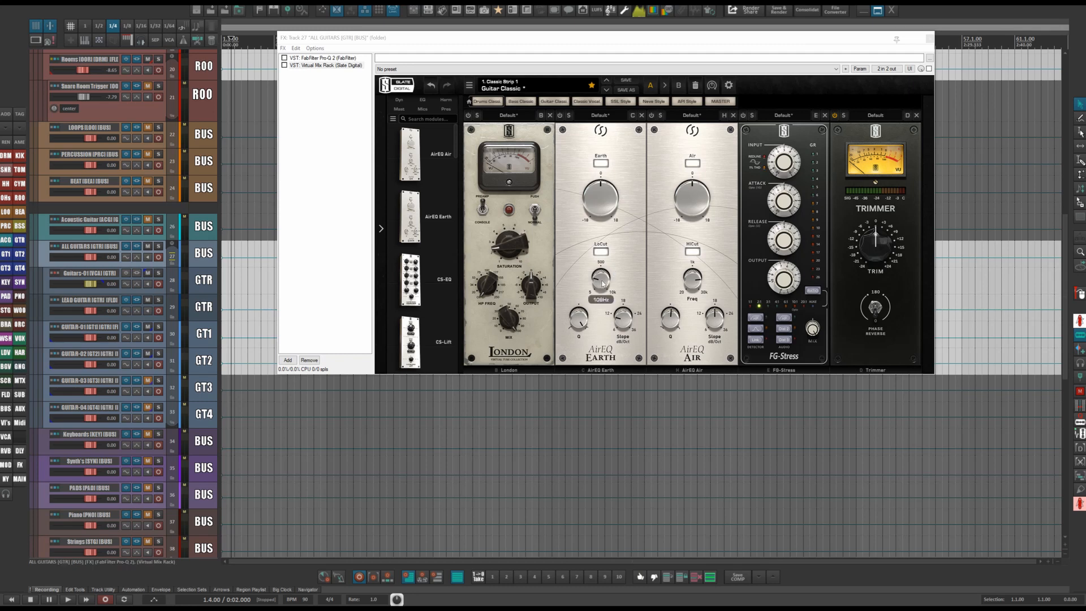
left_click_drag(582, 320, 580, 372)
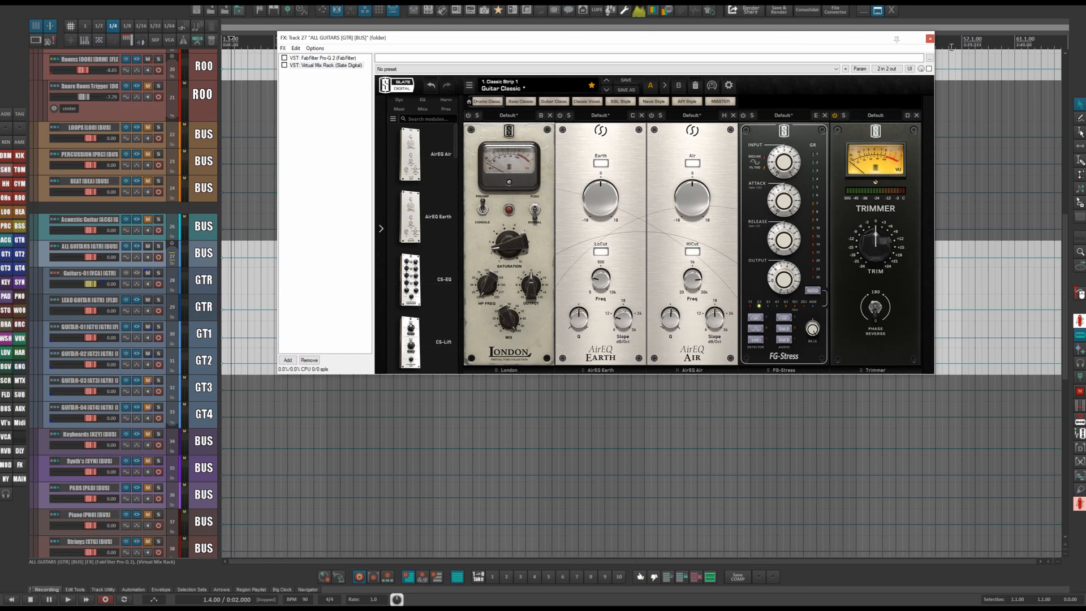
left_click(930, 39)
scroll(362, 308, "down", 3)
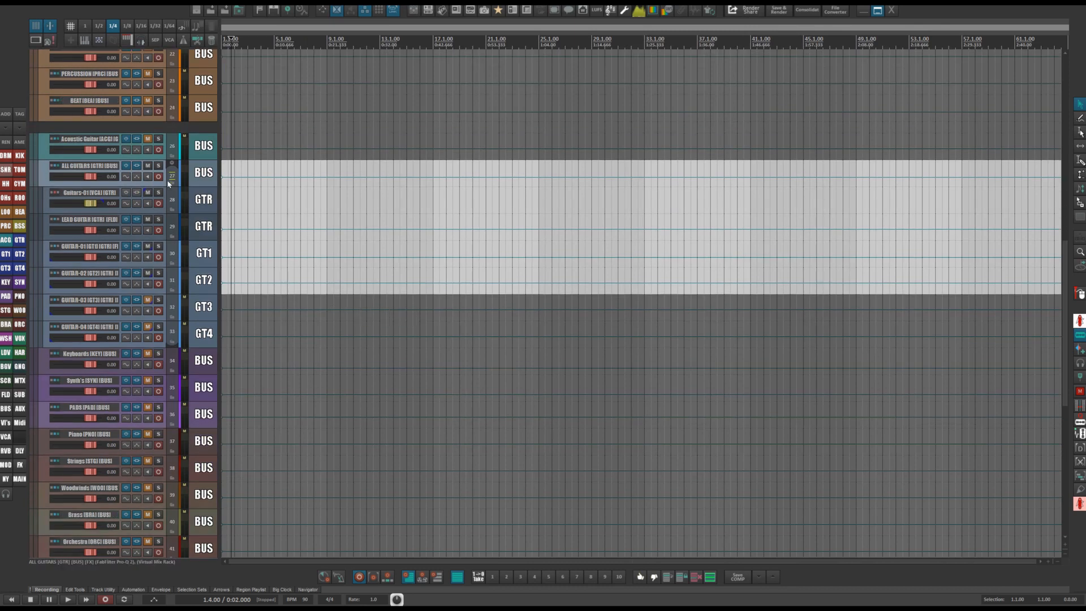
Open the LEAD GUITAR track's FX chain, reposition the window, and review soothe and both ReaDelay taps.
left_click(192, 207)
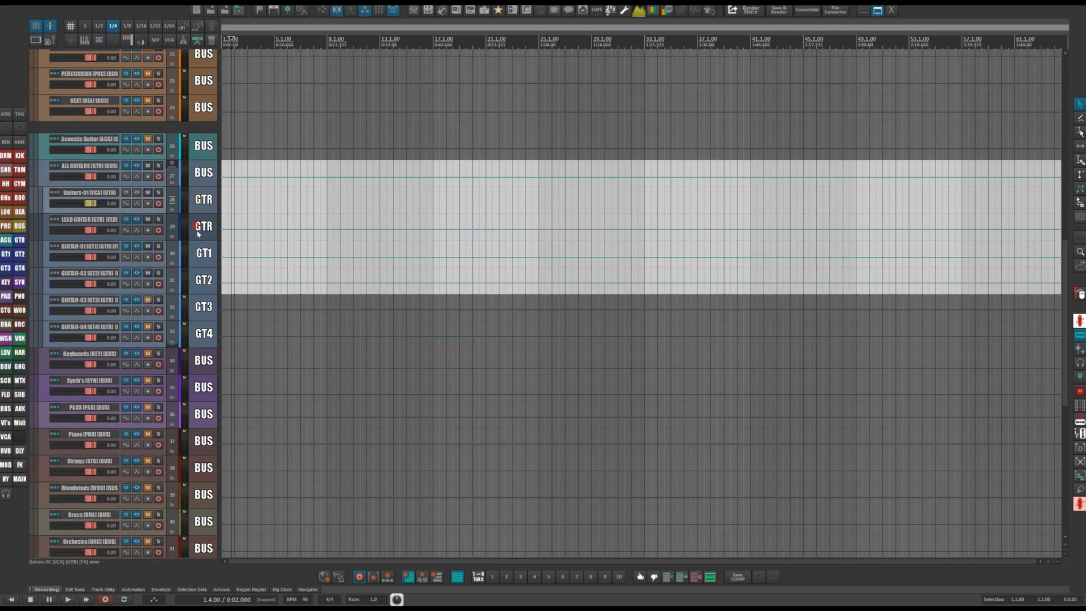
left_click(88, 231)
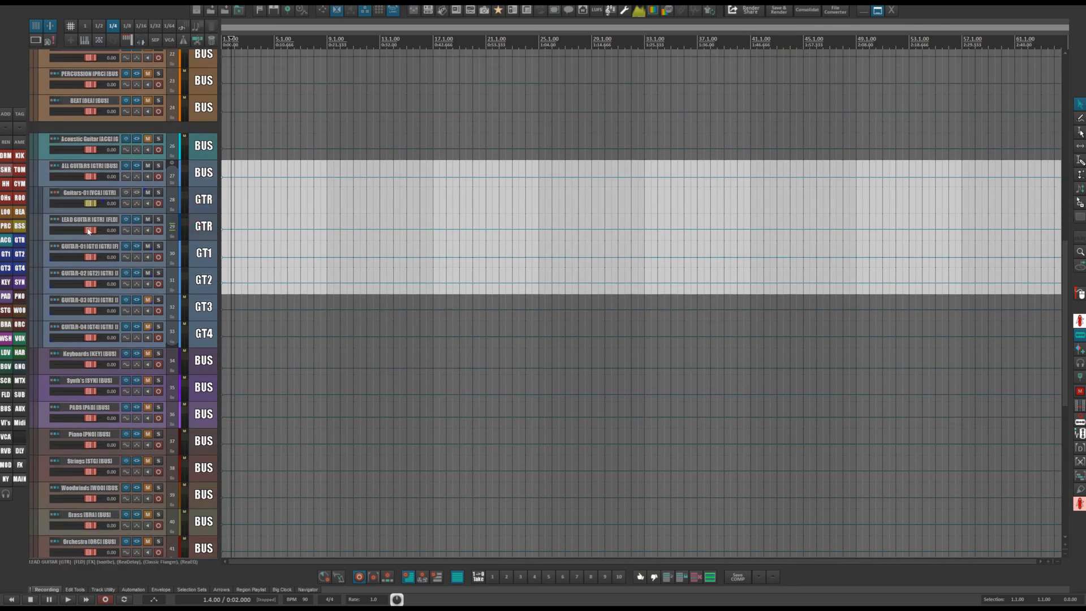
left_click(136, 222)
left_click_drag(751, 138, 691, 111)
left_click(480, 131)
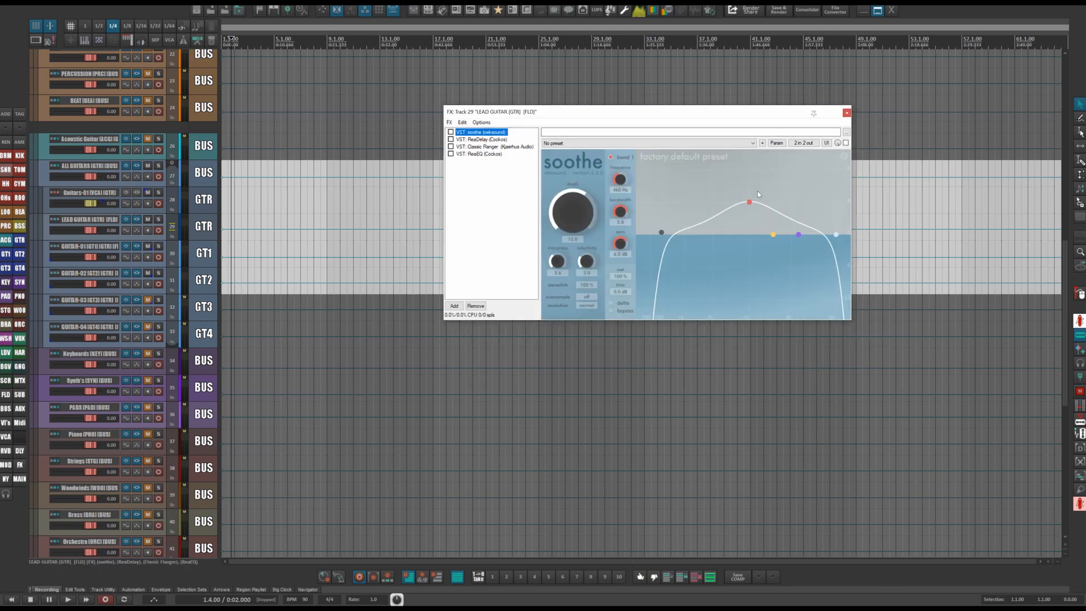
left_click(472, 140)
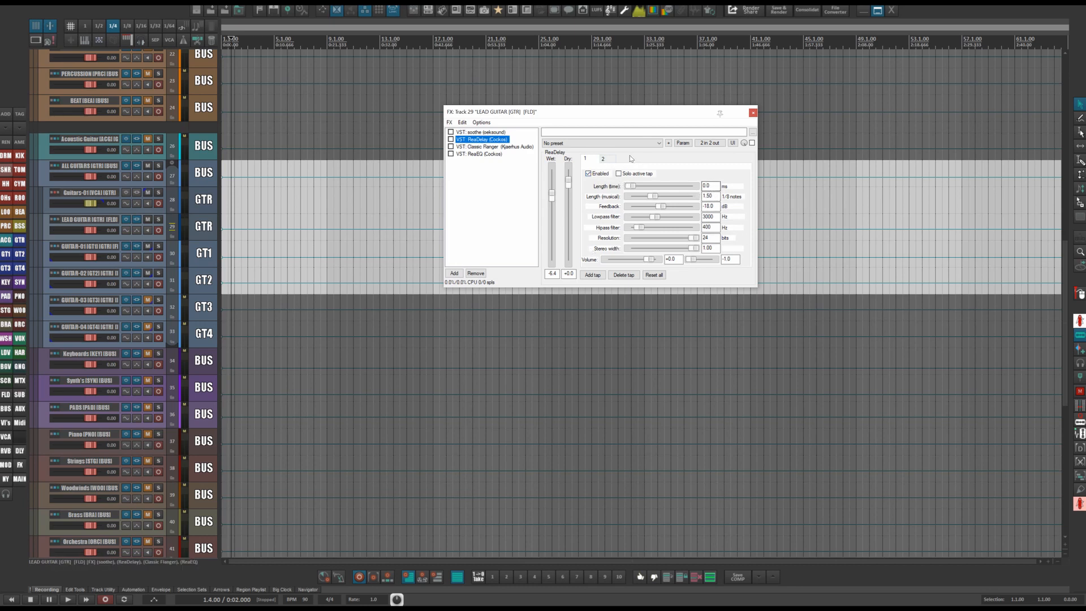
left_click(603, 159)
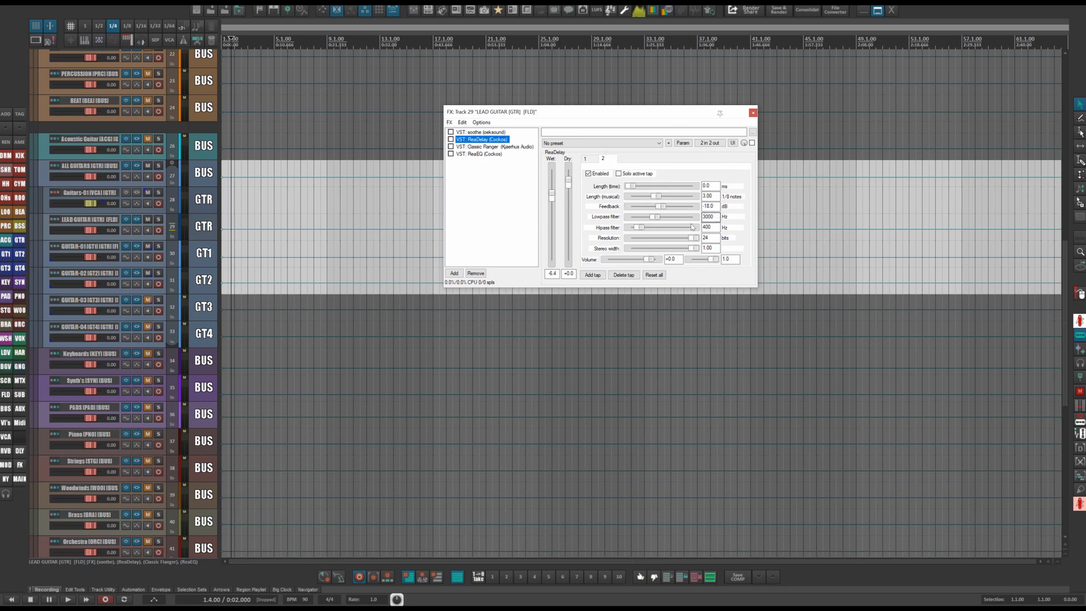
Review the LEAD GUITAR Classic Flanger and ReaEQ plugins, then close the FX window.
left_click(487, 147)
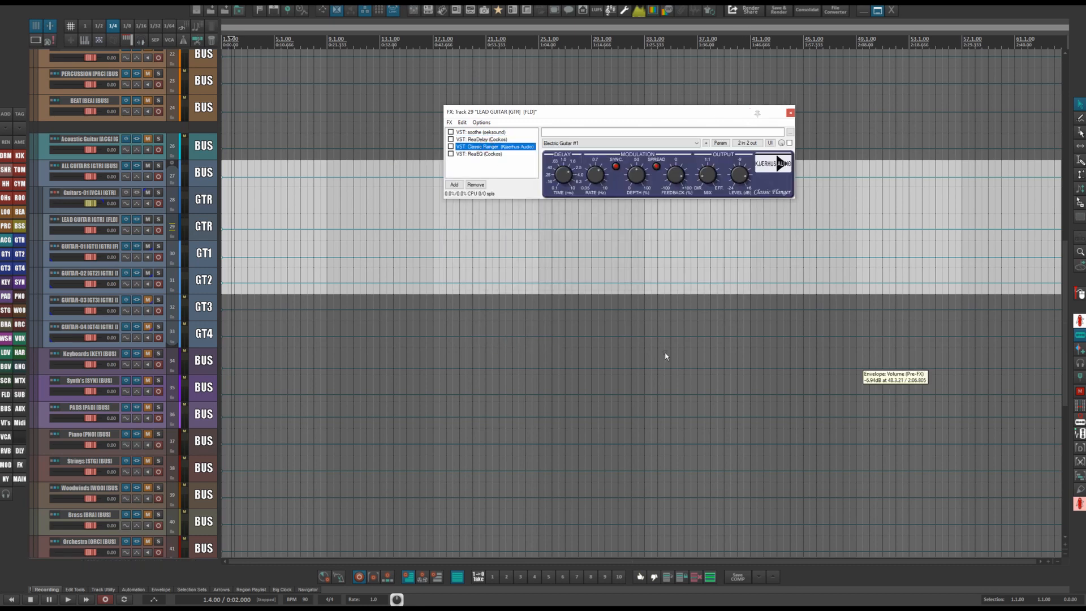
left_click(471, 154)
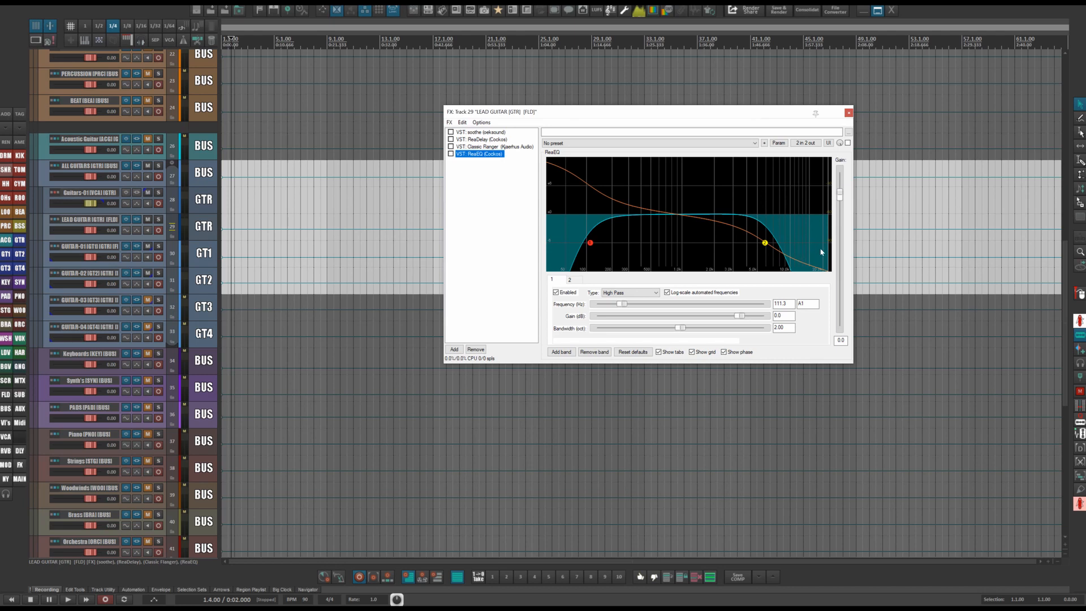
left_click(848, 113)
Open the GUITAR-01 track's FX chain, reposition it, review soothe and the Virtual Mix Rack, then close it.
scroll(349, 243, "down", 1)
scroll(349, 243, "down", 1)
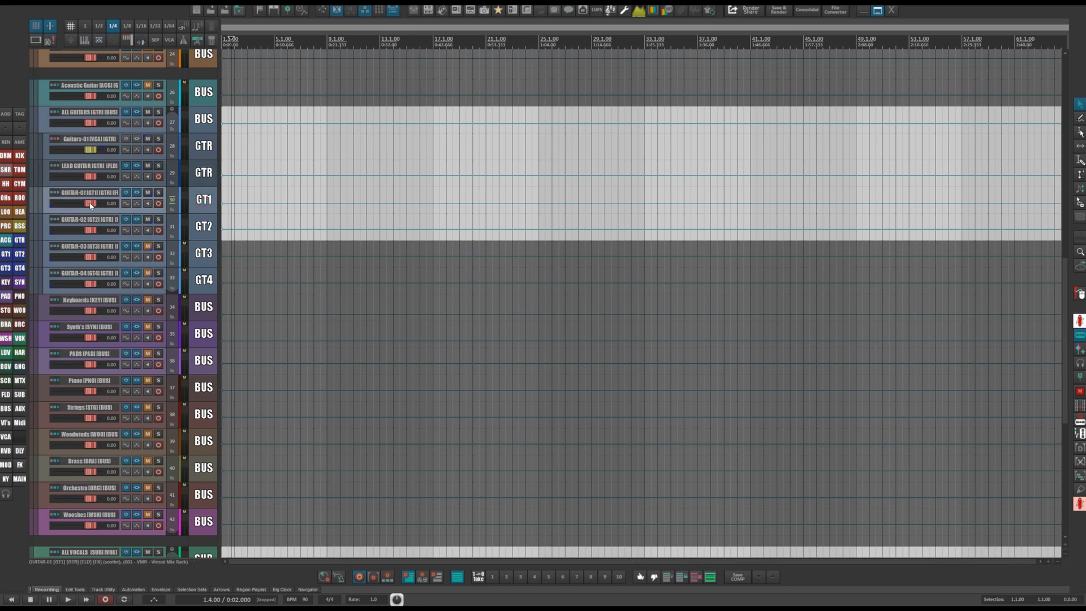
left_click(136, 193)
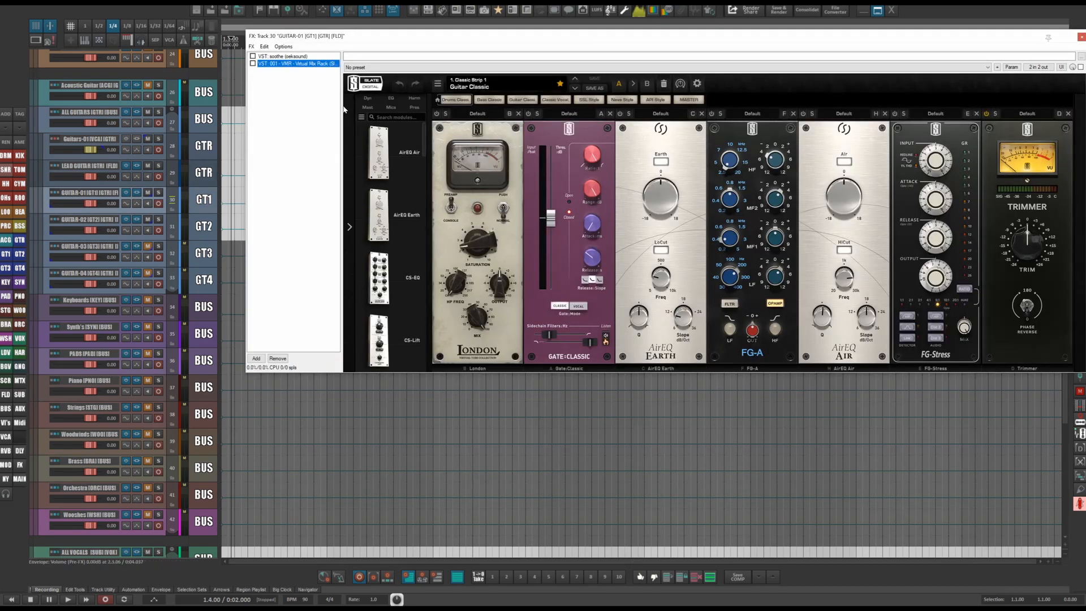
left_click_drag(412, 41, 396, 53)
left_click(257, 64)
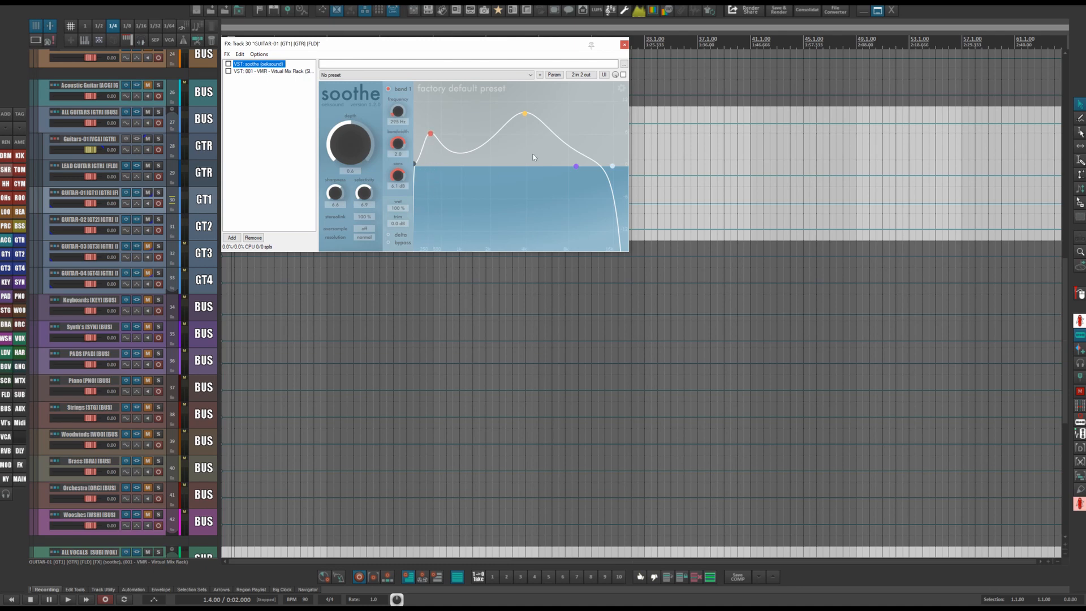
left_click(266, 71)
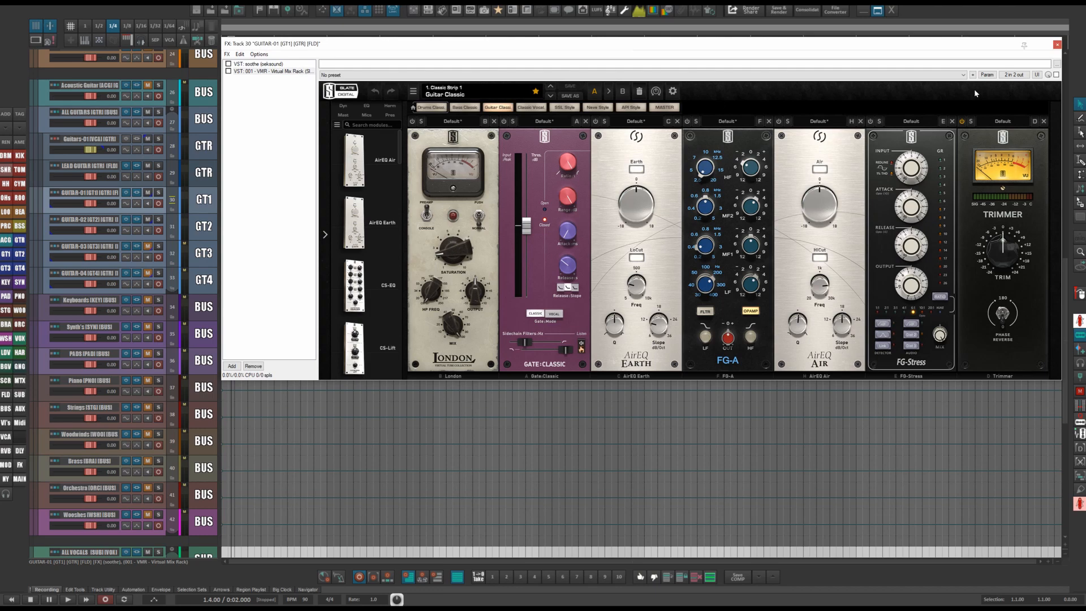
left_click(1055, 45)
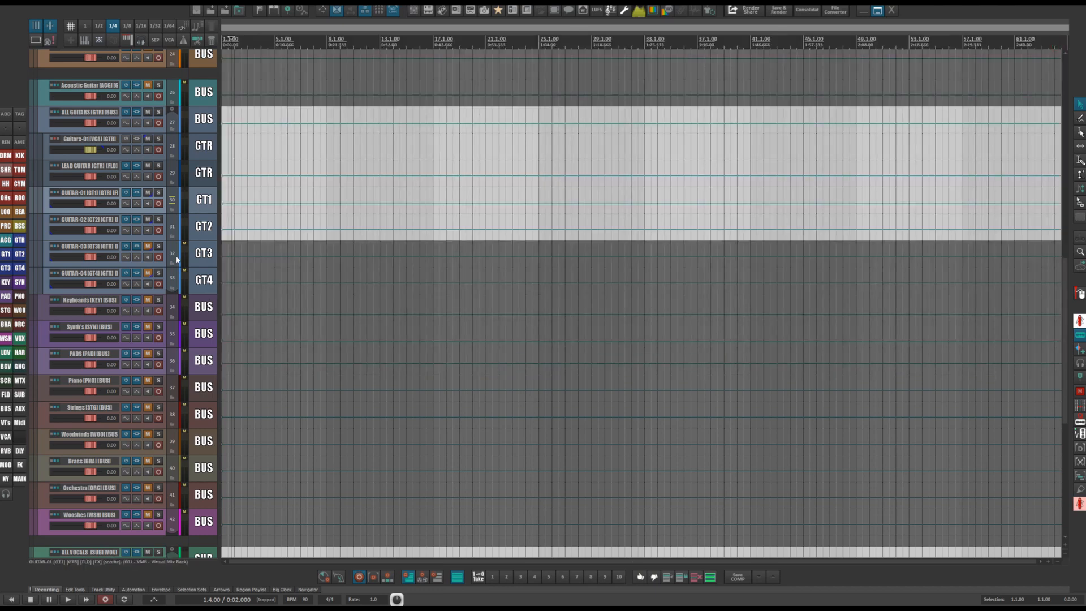
Open the Keyboards bus FX chain, reposition the window, and display its Pro-Q 2 plugin.
scroll(308, 338, "down", 2)
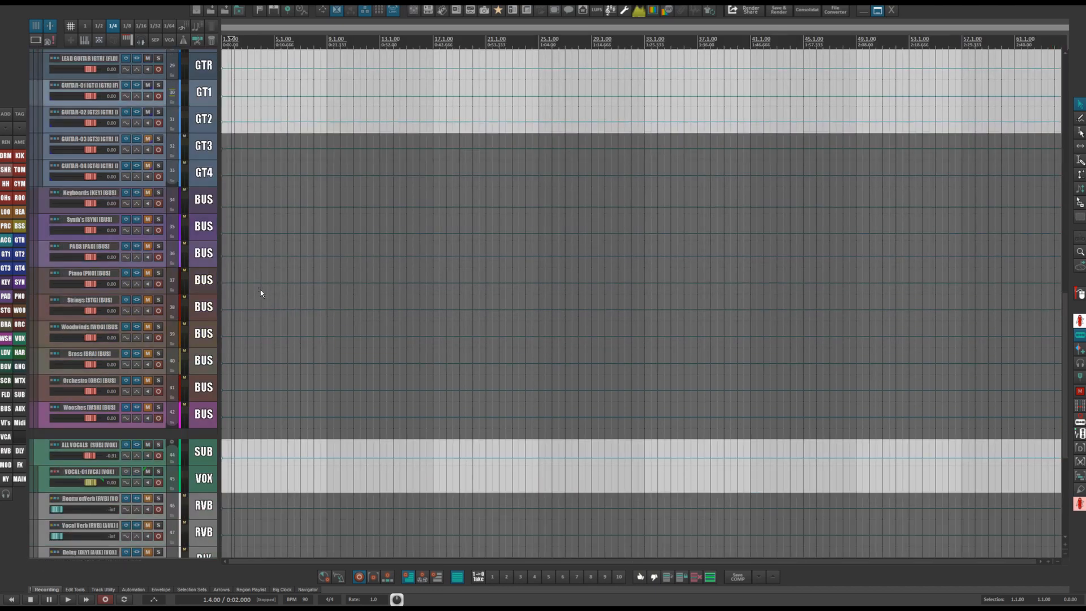
left_click(193, 206)
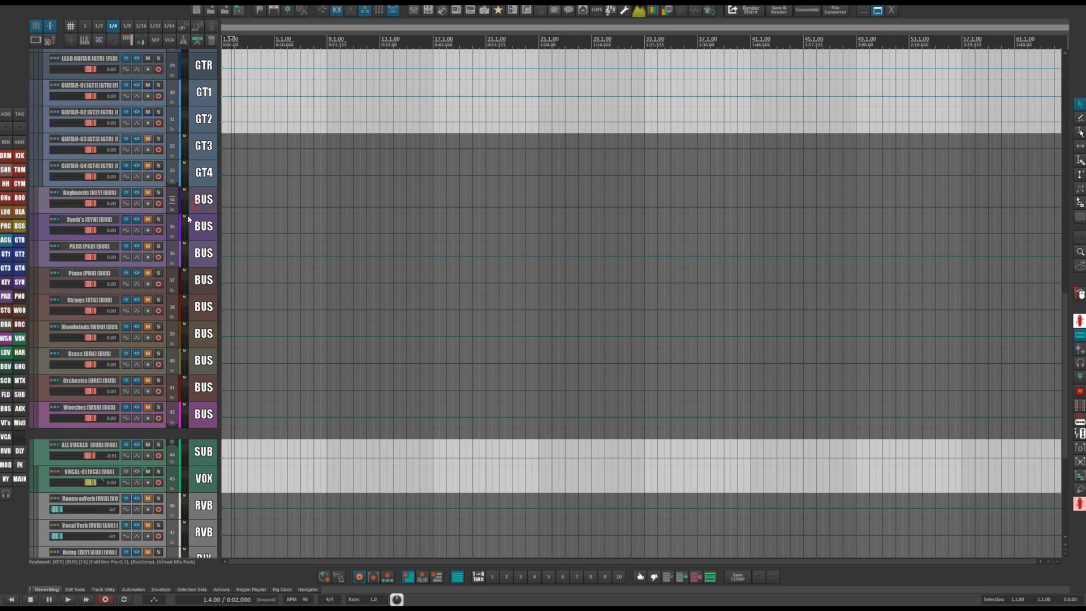
left_click(132, 193)
left_click_drag(562, 39, 634, 58)
left_click(339, 72)
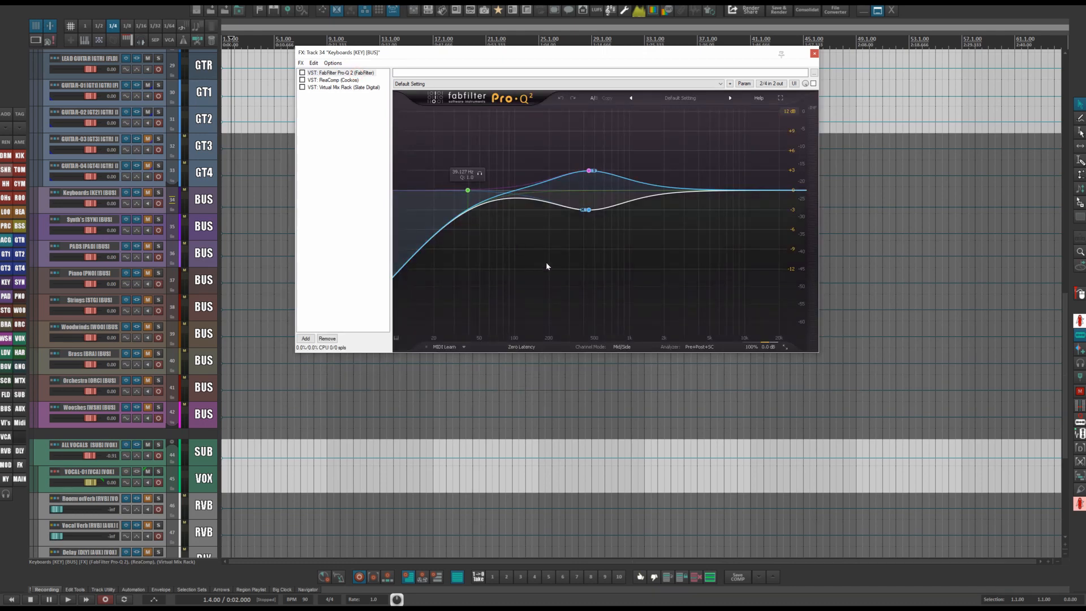
Adjust the frequency of the two bell bands in the Keyboards bus Pro-Q 2.
left_click_drag(494, 142, 722, 286)
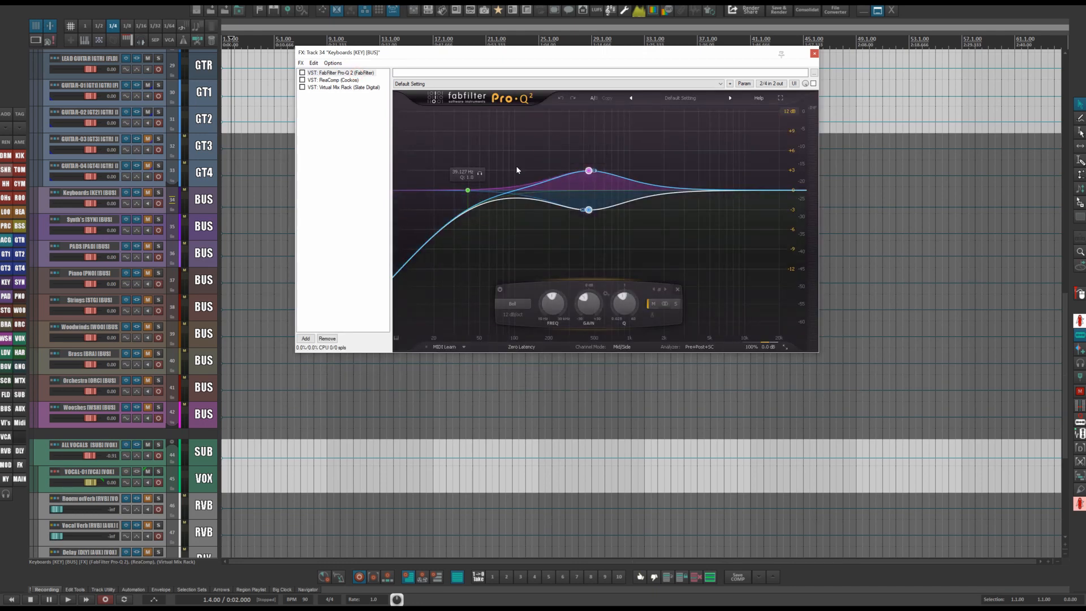
left_click_drag(544, 135, 684, 279)
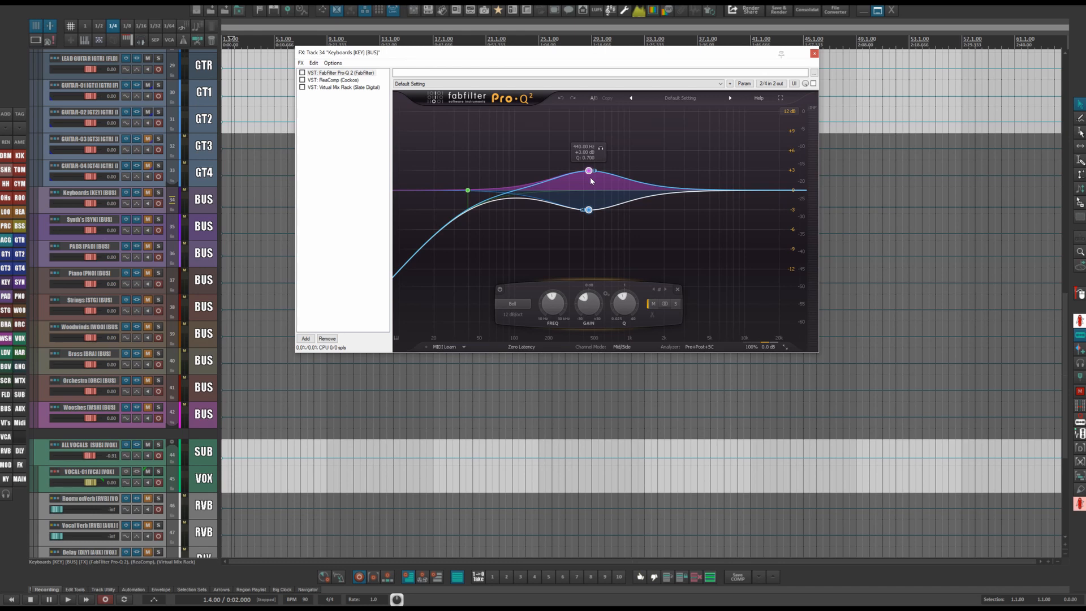
left_click_drag(555, 144, 599, 278)
mouse_move(546, 304)
left_mouse_down()
mouse_move(546, 314)
mouse_move(545, 284)
mouse_move(542, 338)
mouse_move(541, 280)
mouse_move(538, 304)
left_mouse_up()
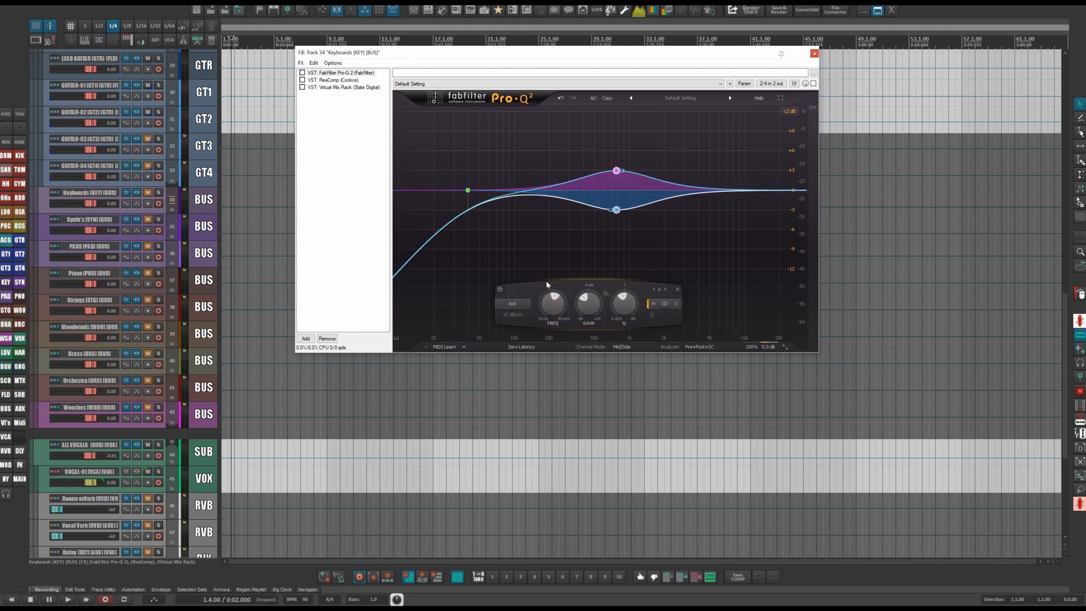
mouse_move(635, 151)
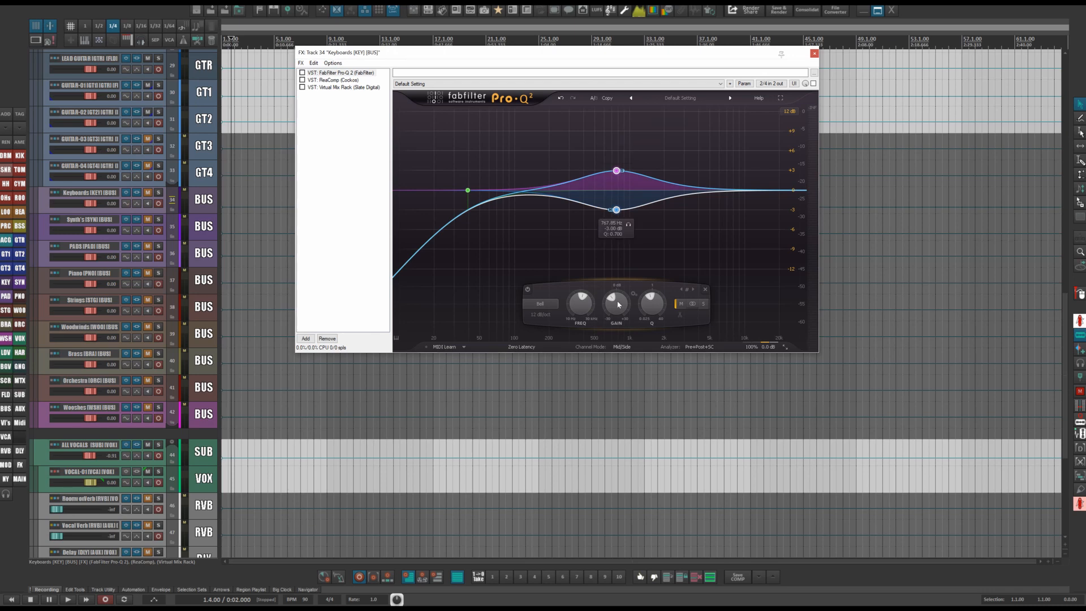
Review the Keyboards bus ReaComp and Virtual Mix Rack, then close the FX window.
left_click(327, 80)
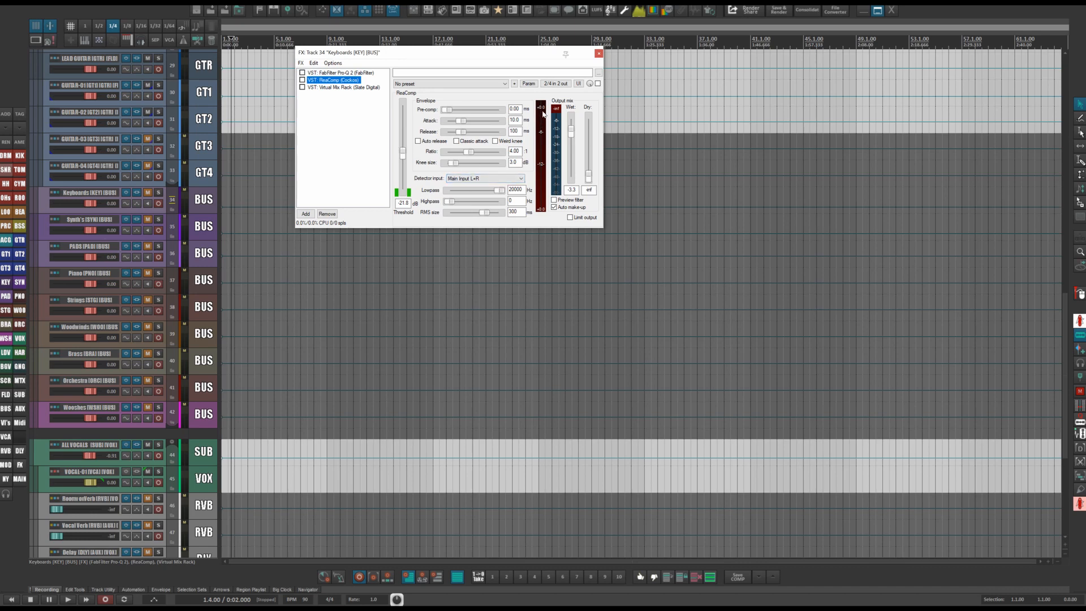
left_click(347, 87)
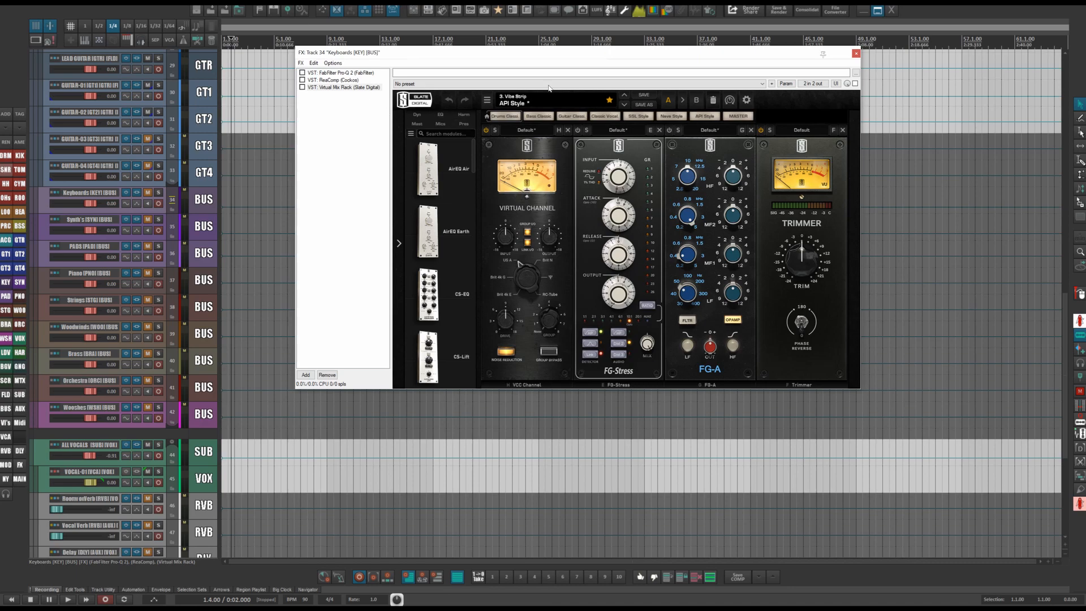
left_click(855, 53)
Open the Synth's bus FX chain, review its Pro-Q 2, ReaComp and Virtual Mix Rack, then close it.
left_click(143, 222)
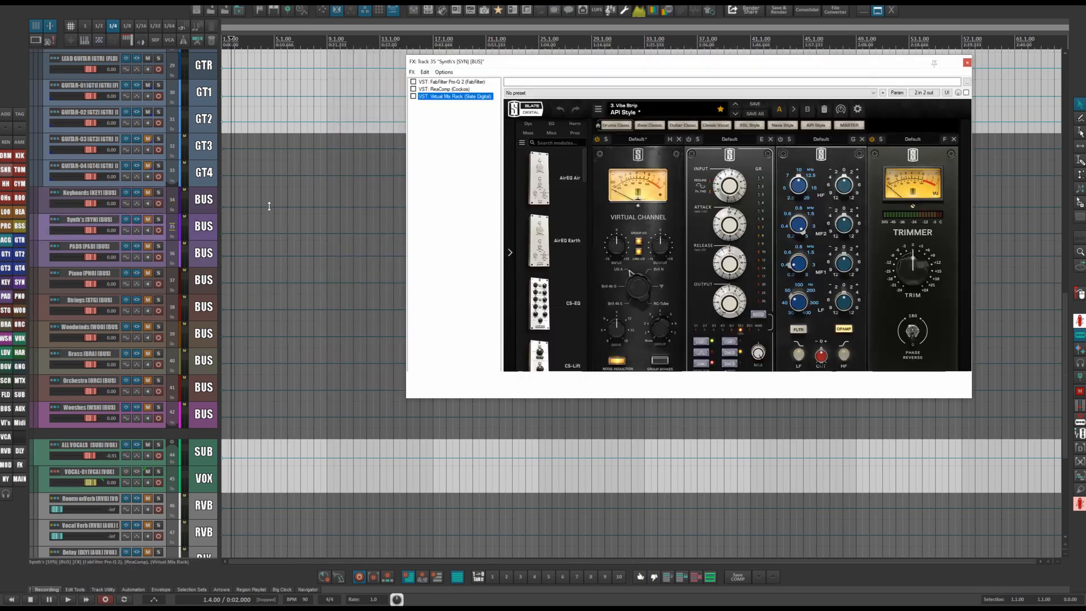
left_click(447, 82)
left_click(444, 89)
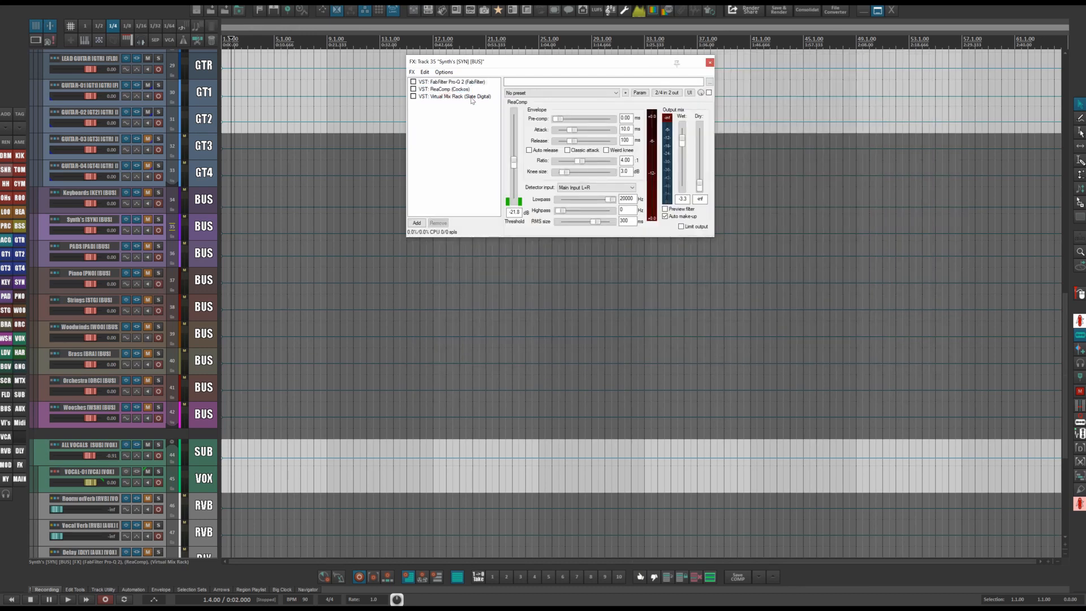
left_click(469, 97)
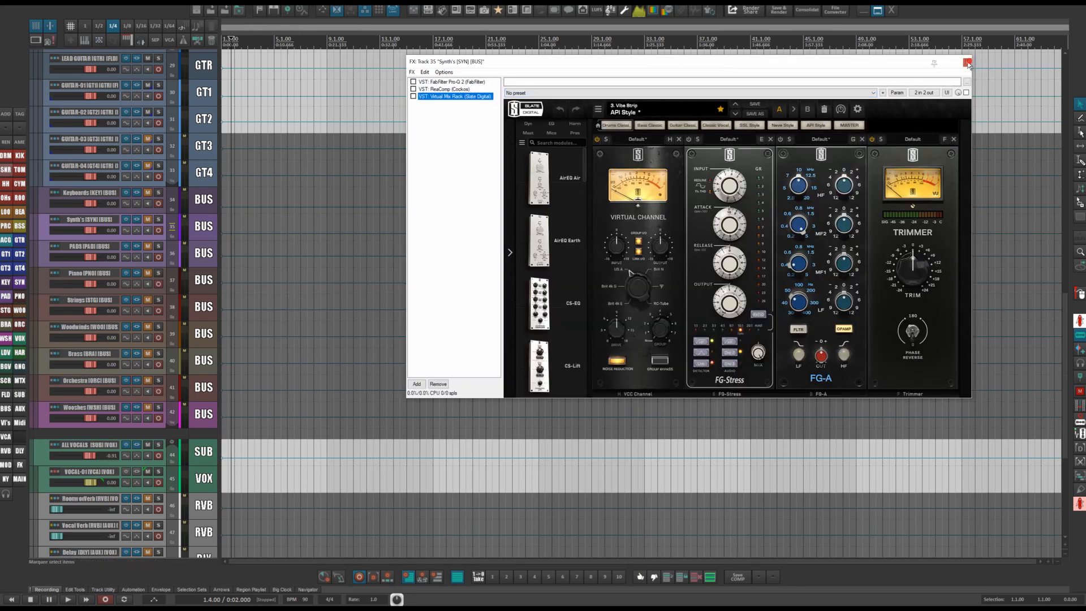
left_click(967, 62)
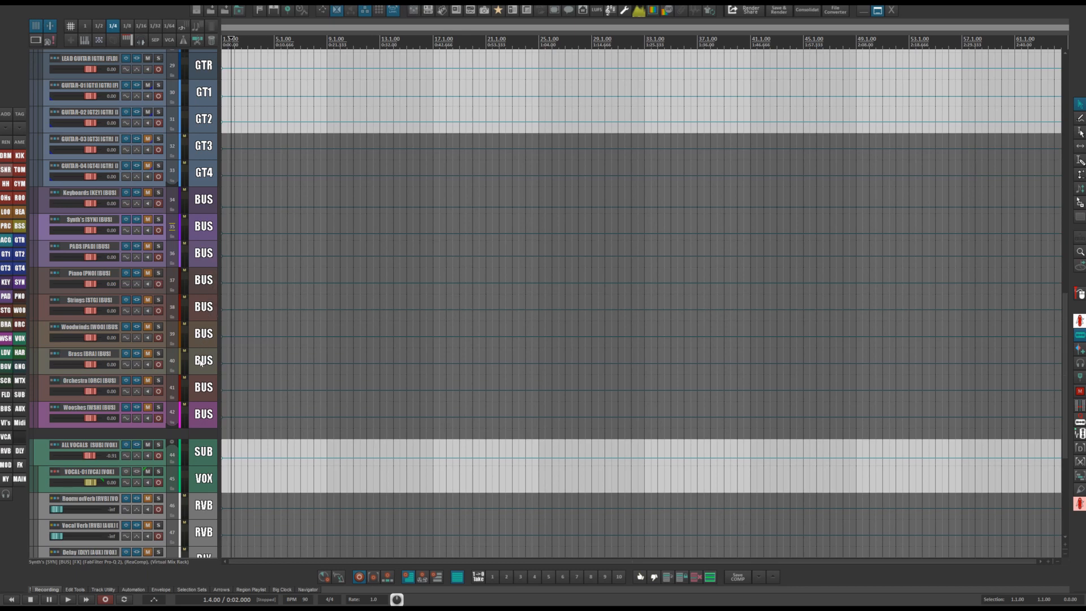
Open the Wooshes bus FX chain, reposition it, review Pro-Q 2 and ReaComp, then close it.
left_click(198, 423)
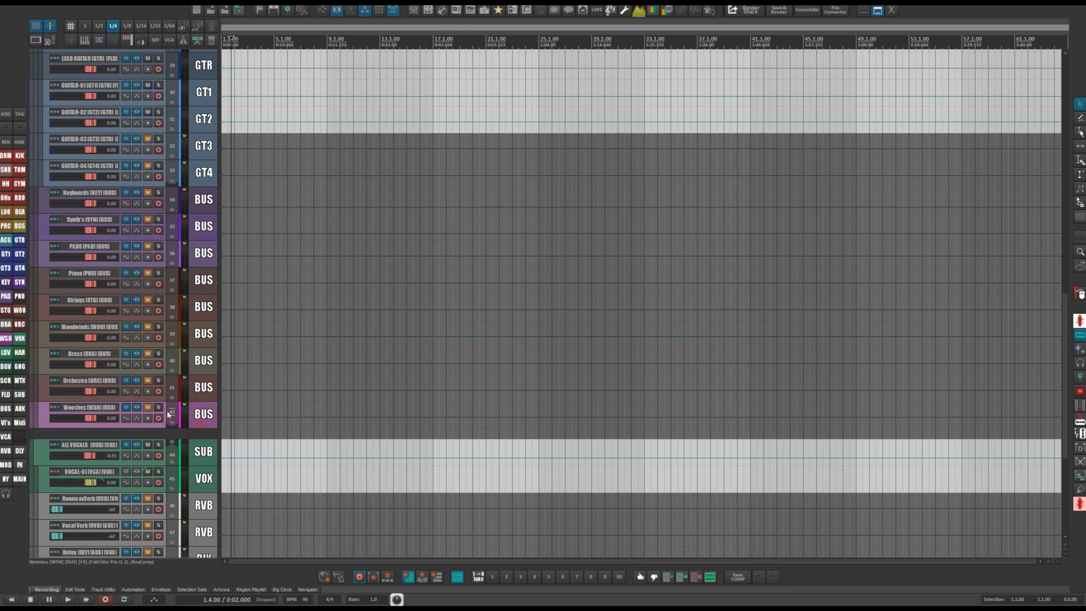
left_click(137, 407)
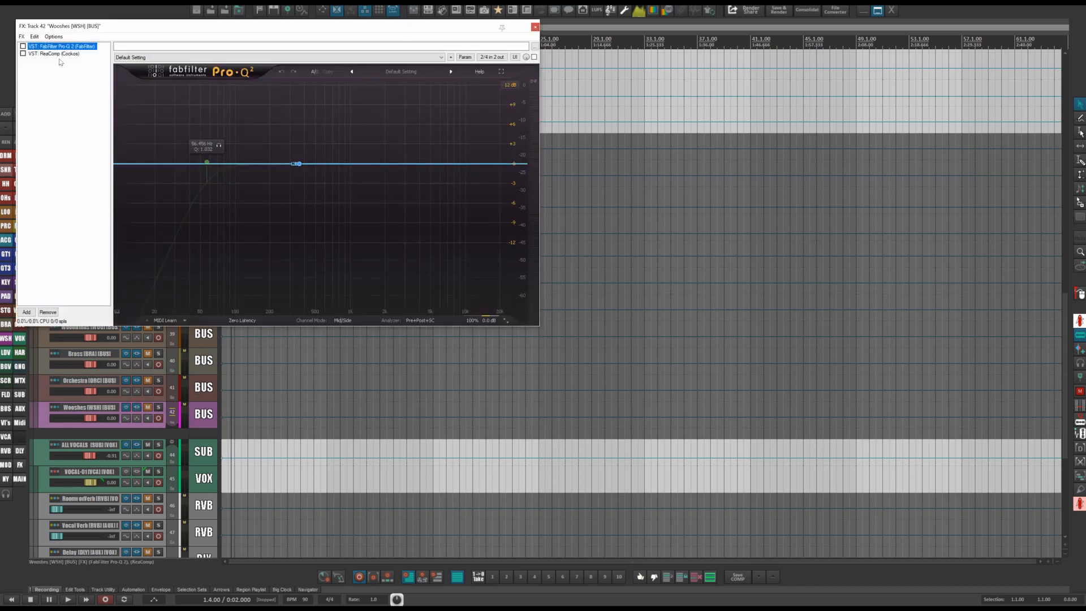
left_click_drag(188, 13, 567, 52)
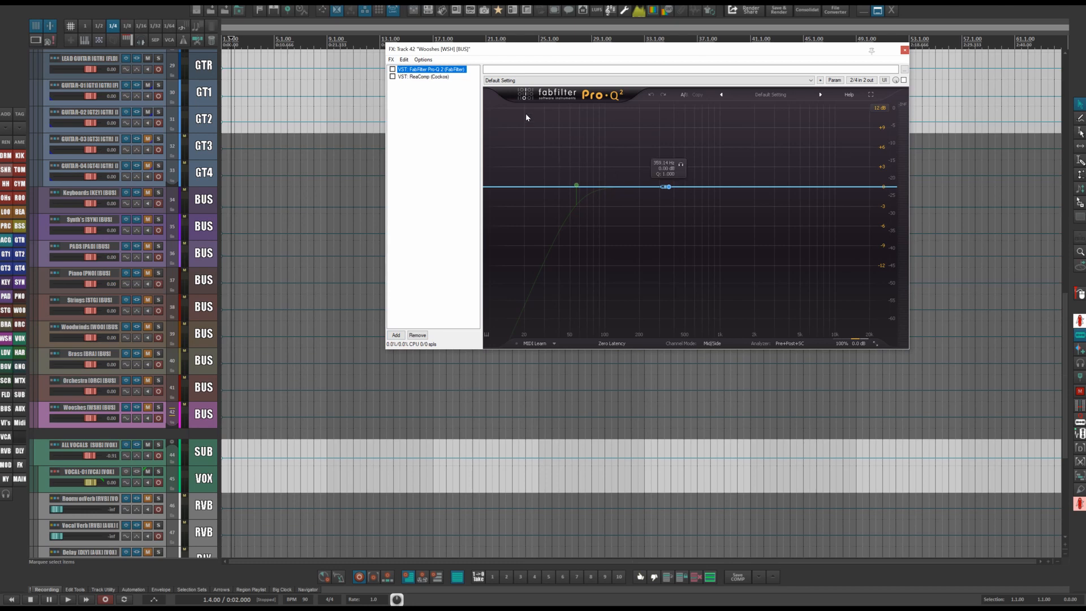
left_click(423, 76)
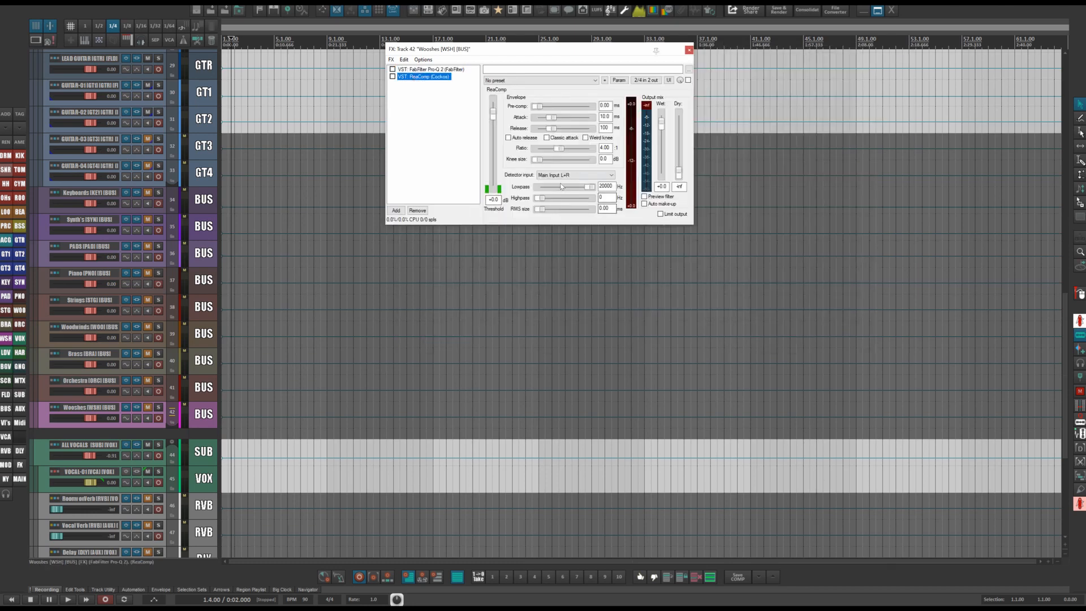
left_click(688, 50)
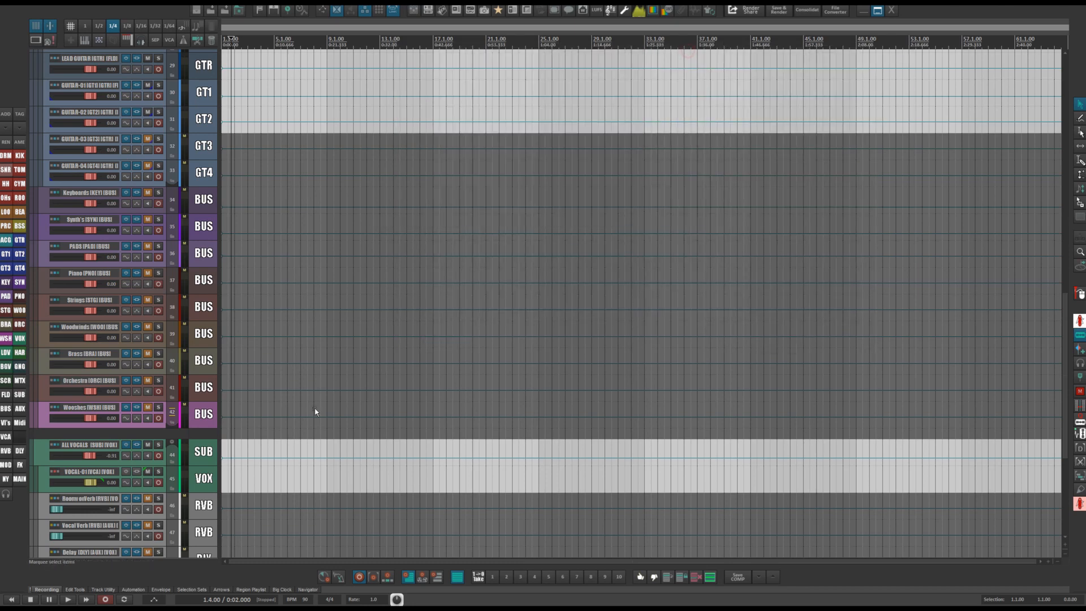
Open the ALL VOCALS submaster FX chain, view its Virtual Mix Rack, and set the Revival Shimmer knob to 0.00.
scroll(316, 413, "down", 5)
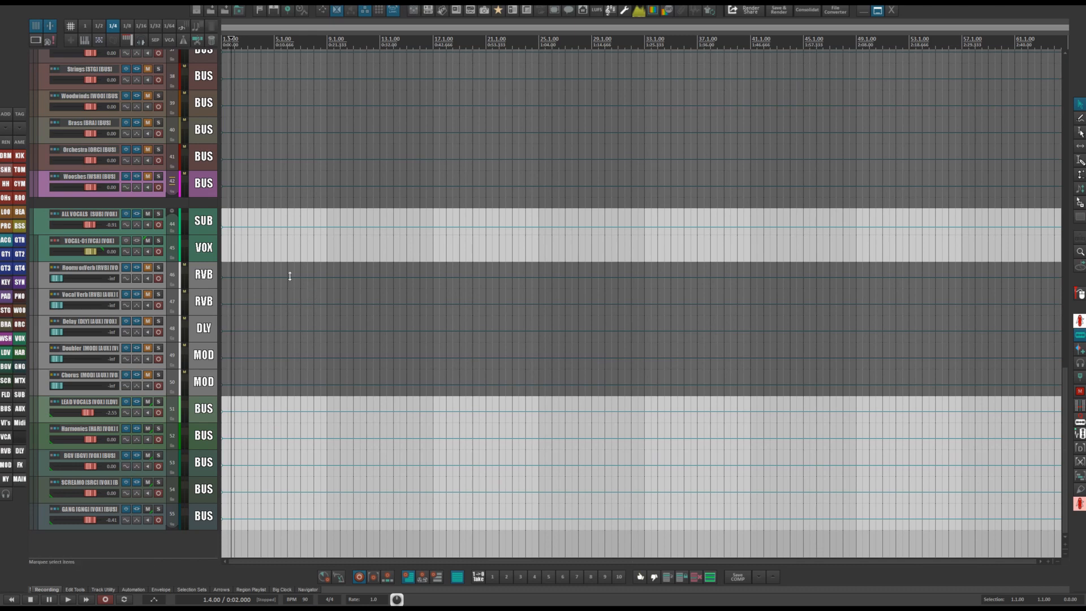
left_click(201, 221)
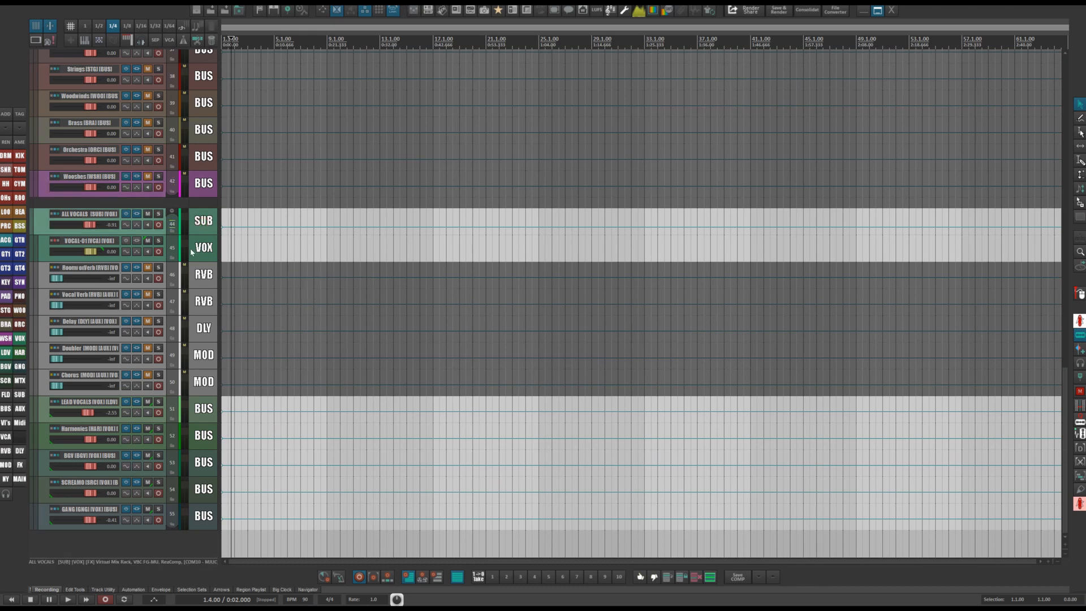
left_click(137, 214)
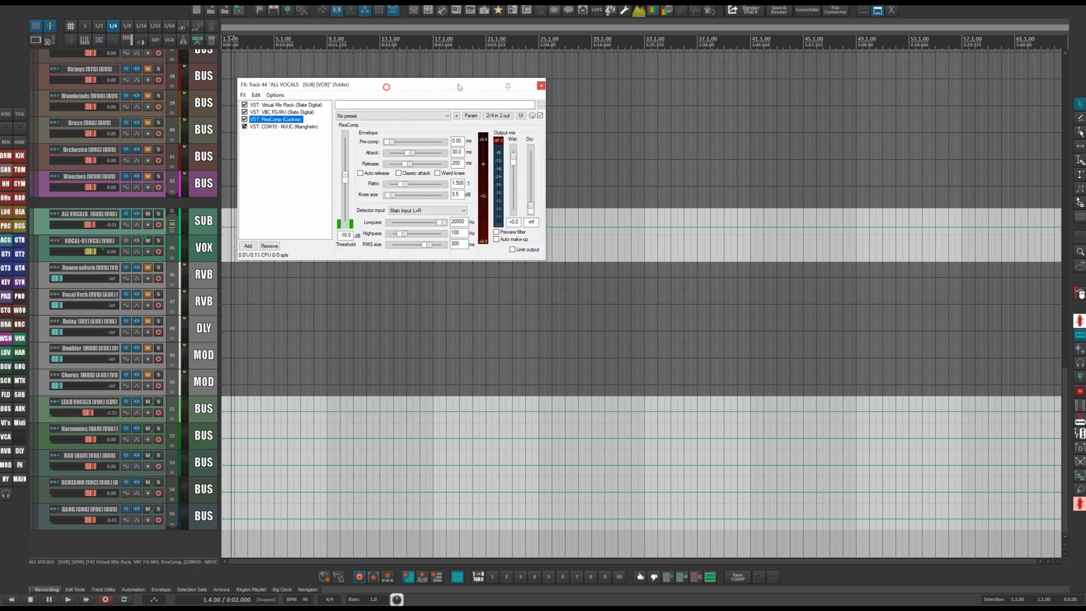
left_click_drag(385, 94, 543, 103)
left_click(435, 115)
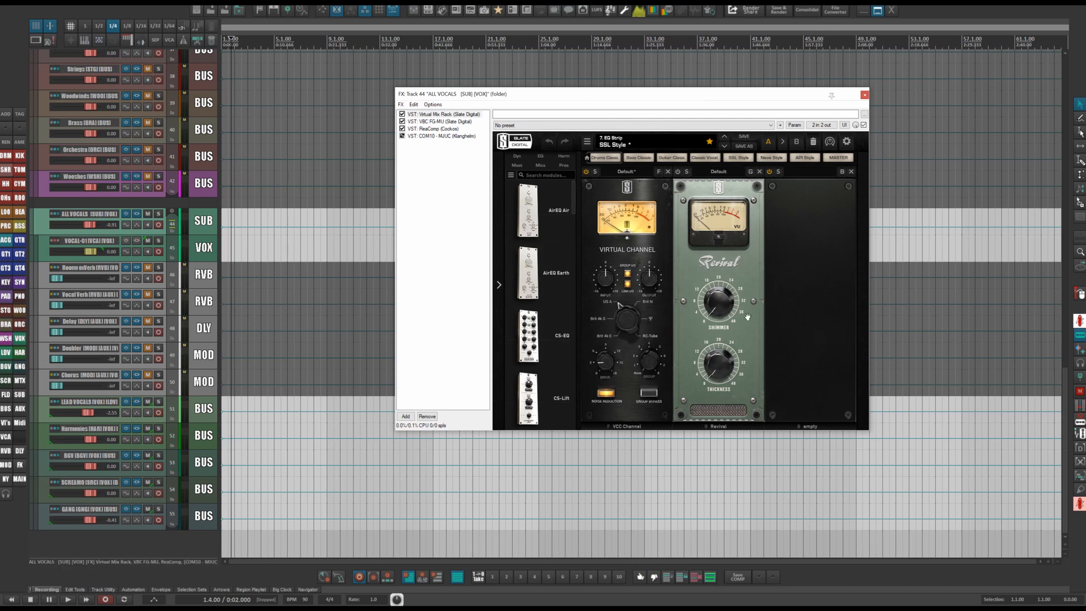
left_click_drag(718, 306, 650, 434)
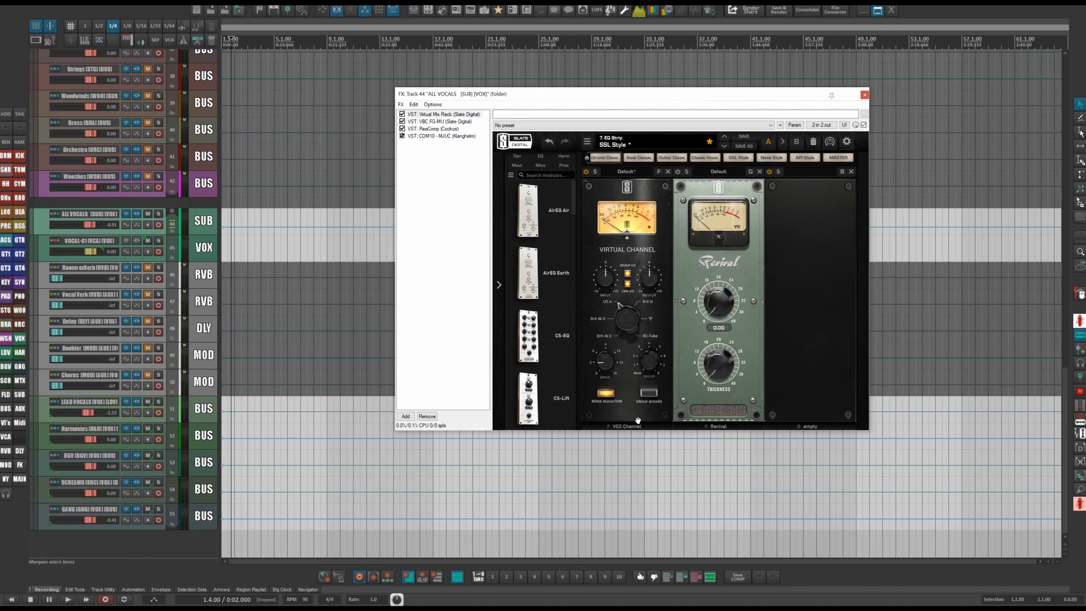
Review the ALL VOCALS chain's VBC FG-MU and ReaComp plug-ins, repositioning the FX window.
left_click(441, 121)
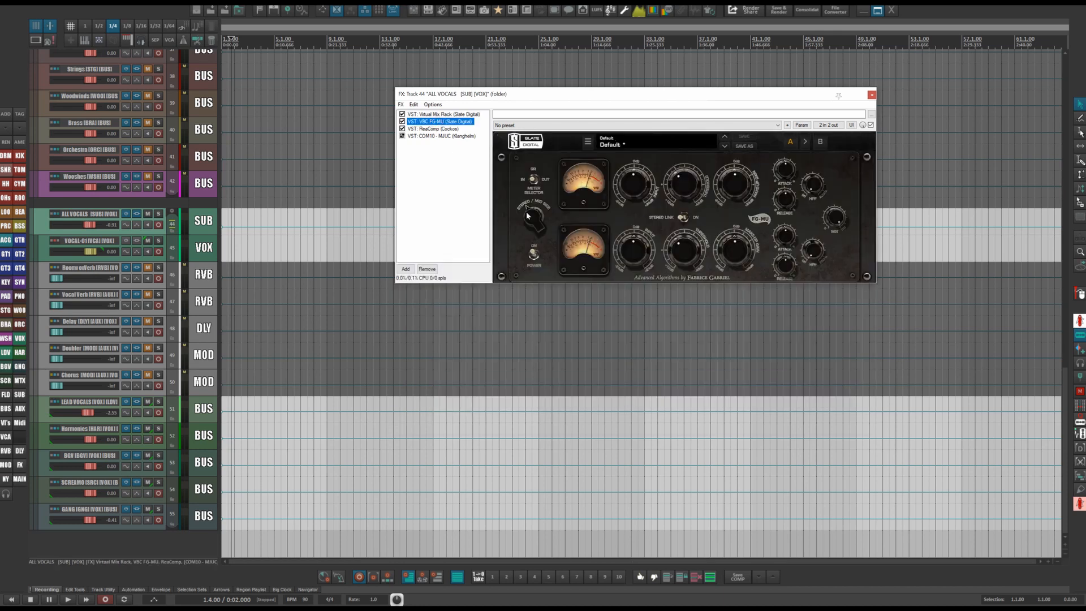
left_click_drag(719, 99, 648, 84)
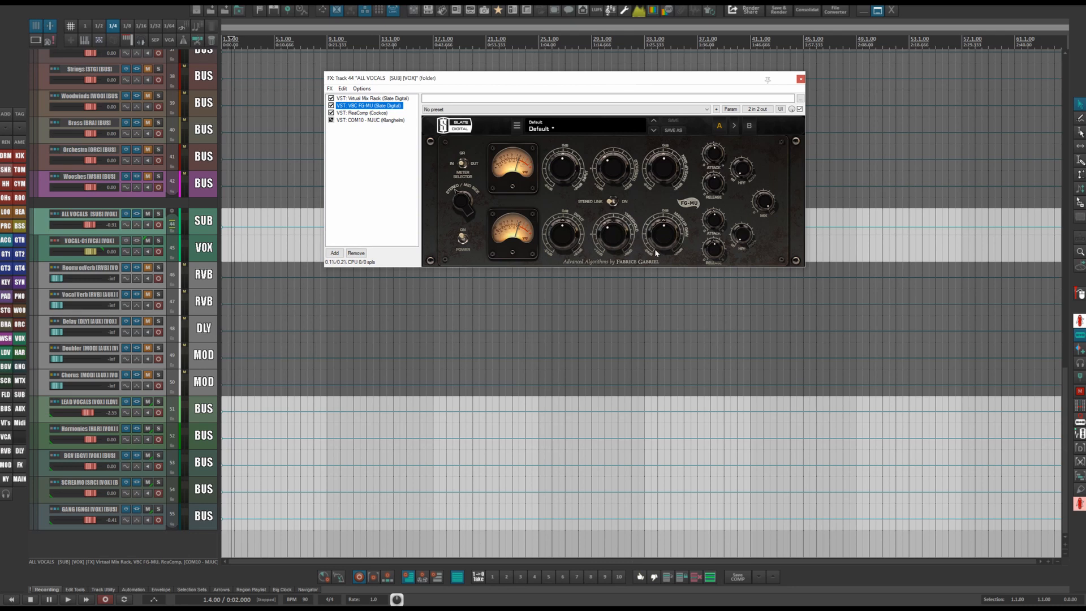
mouse_move(656, 253)
left_click(362, 113)
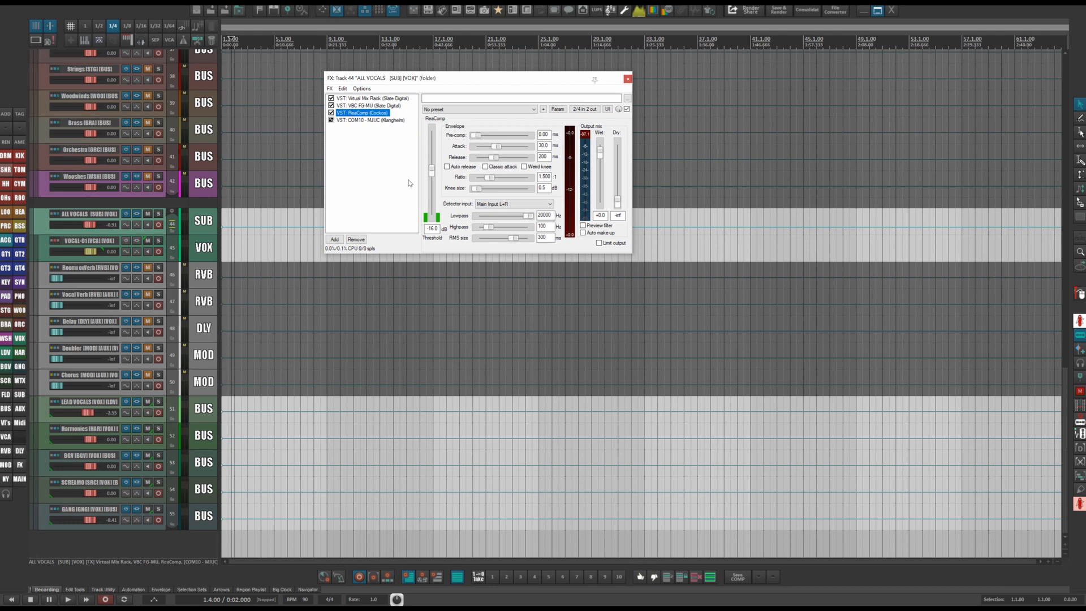
Temporarily bring the COM10 MJUC compressor online to inspect it, set it offline again, and close the FX chain.
left_click(382, 119)
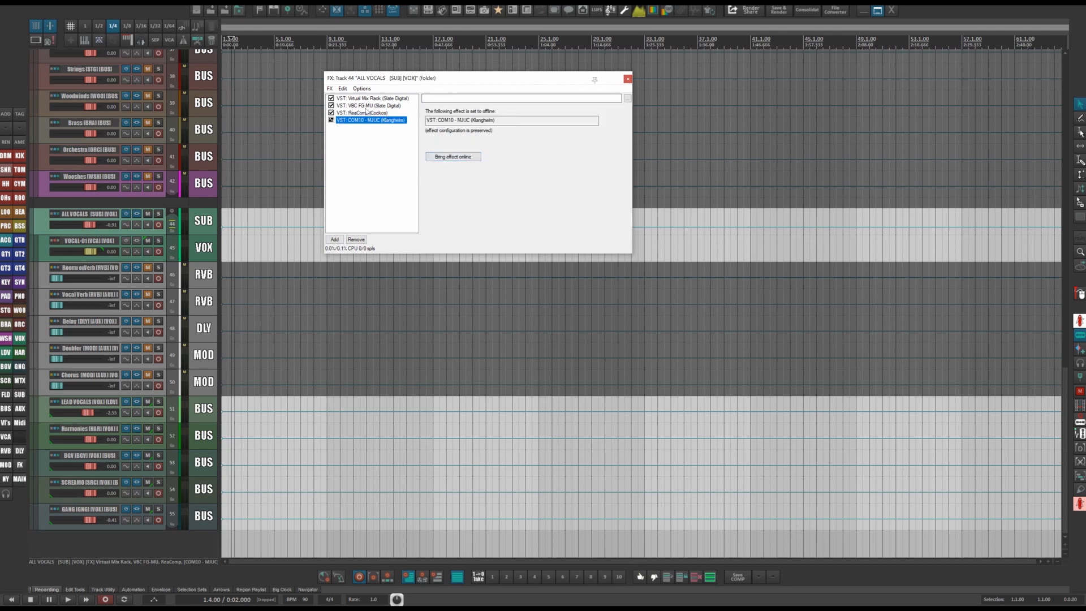
left_click(459, 158)
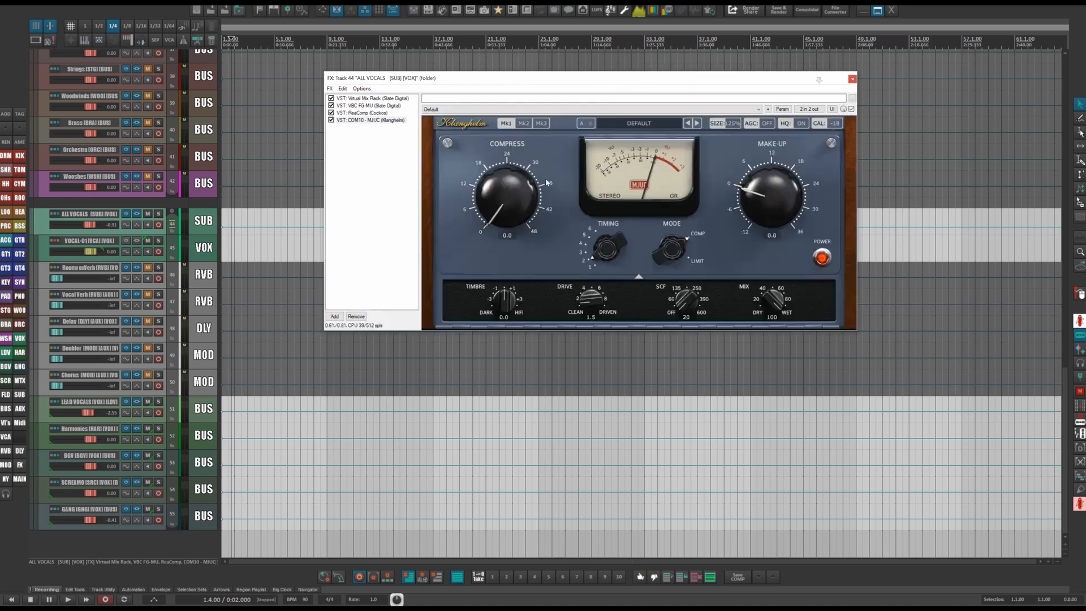
left_click(371, 106)
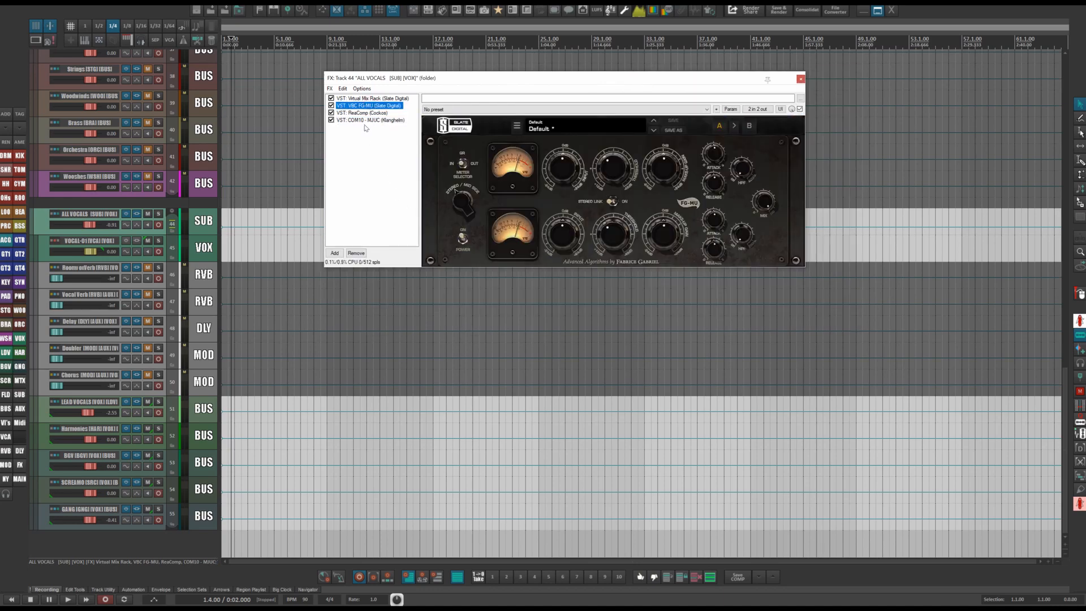
left_click(366, 121)
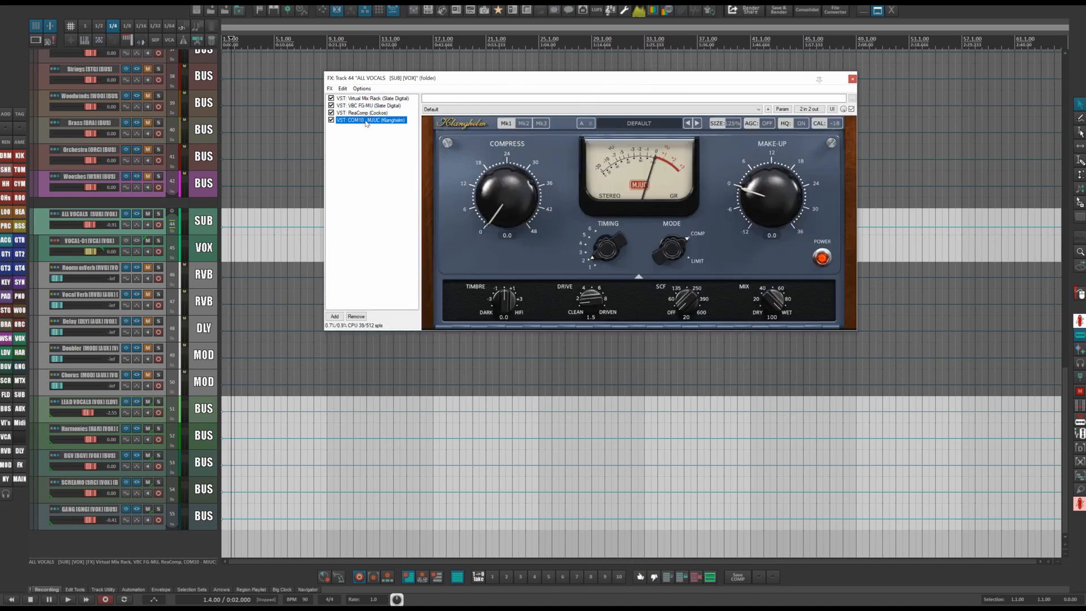
key("ctrl+alt+b")
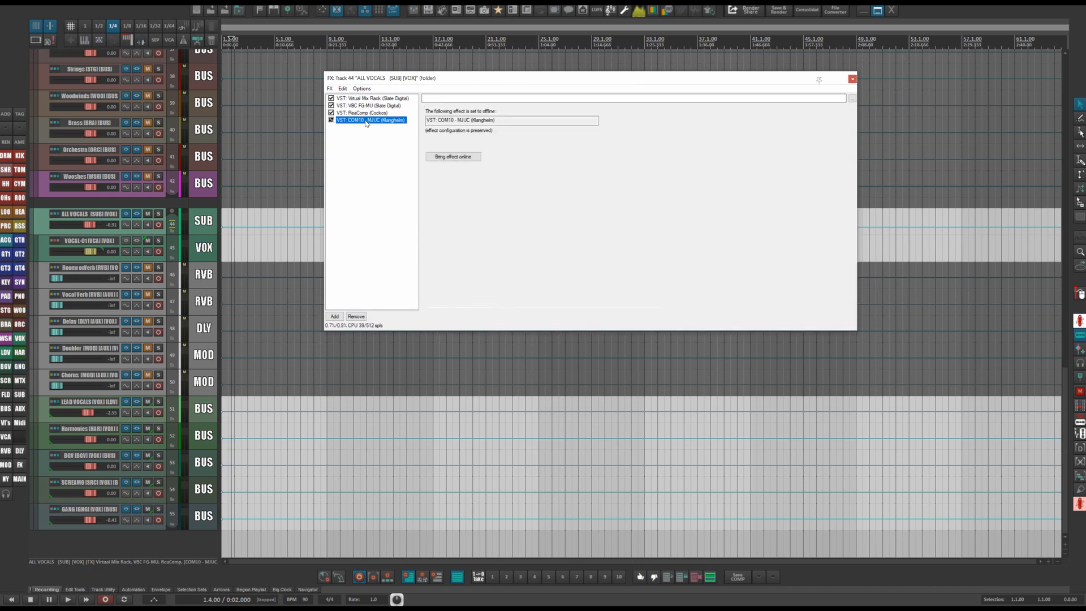
left_click(852, 79)
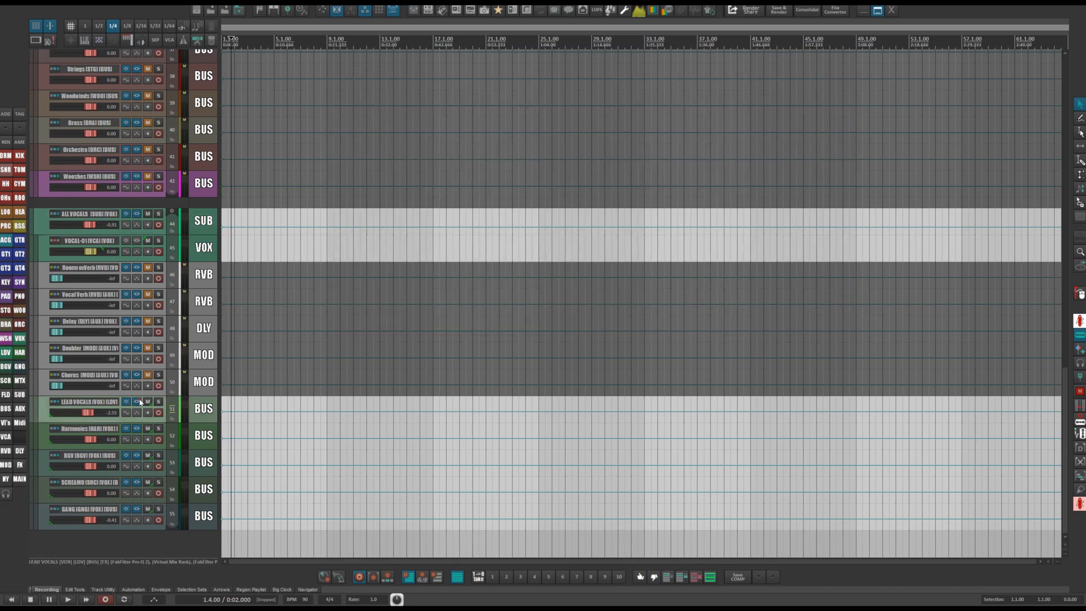
Open the LEAD VOCALS bus FX chain and review its Pro-DS and the Pro-Q 2 EQ bands.
left_click(139, 402)
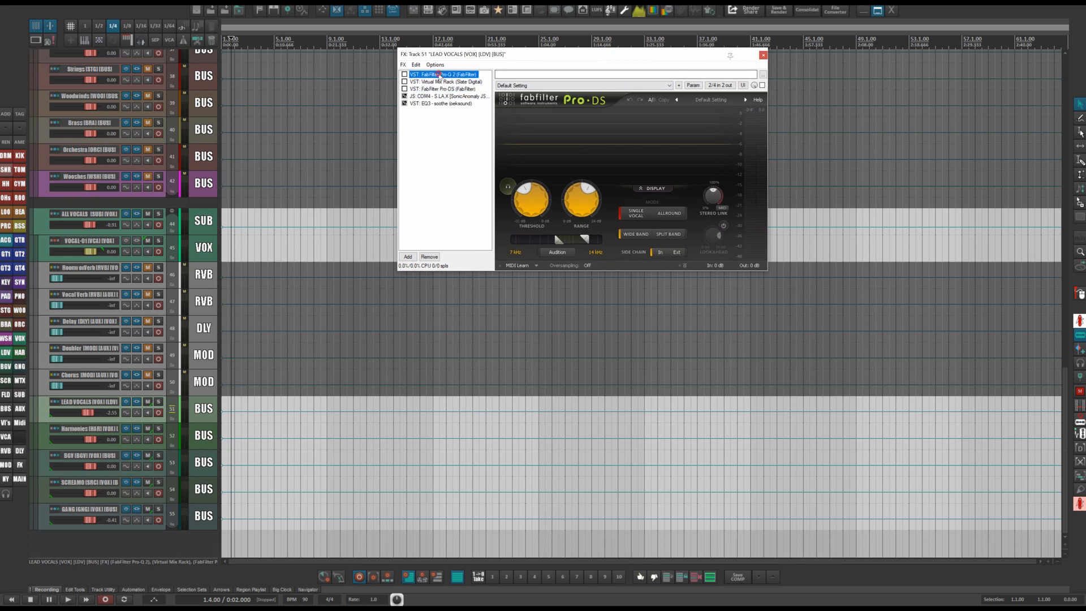
left_click(442, 74)
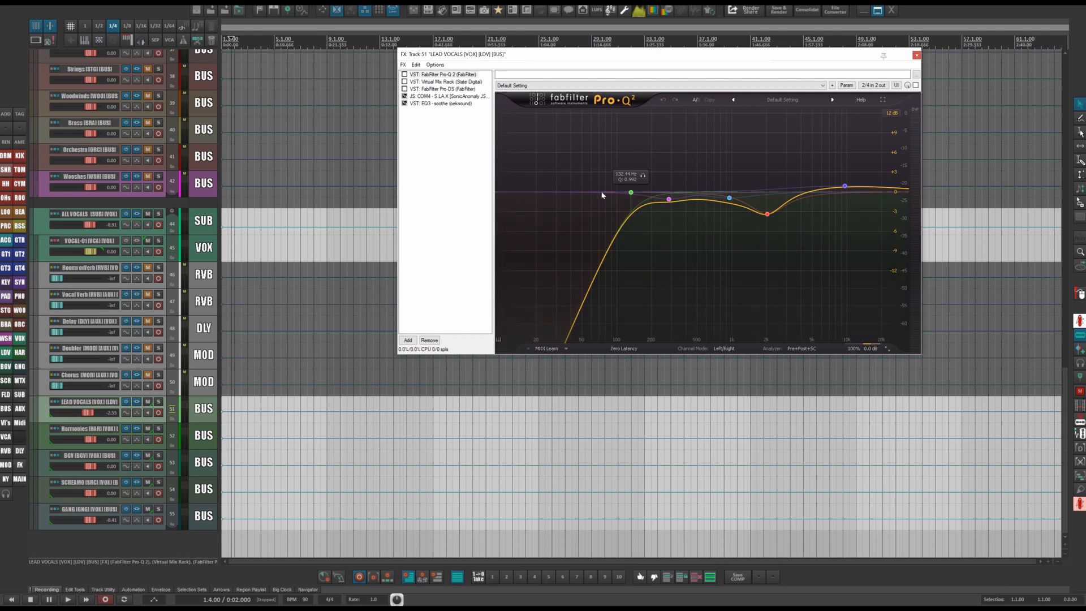
left_click(670, 200)
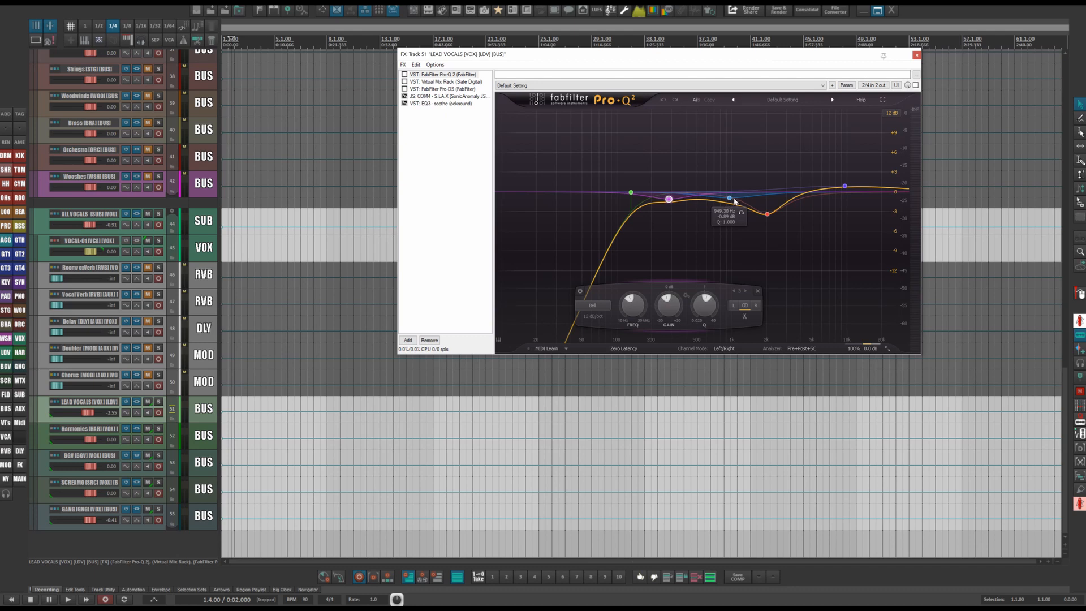
left_click_drag(728, 198, 760, 206)
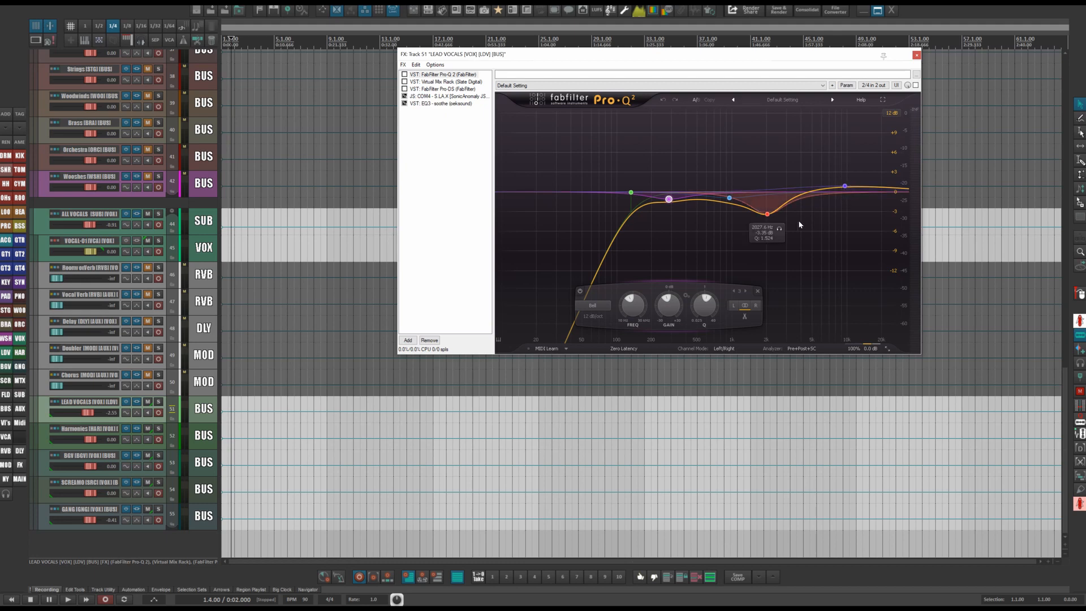
left_click(447, 76)
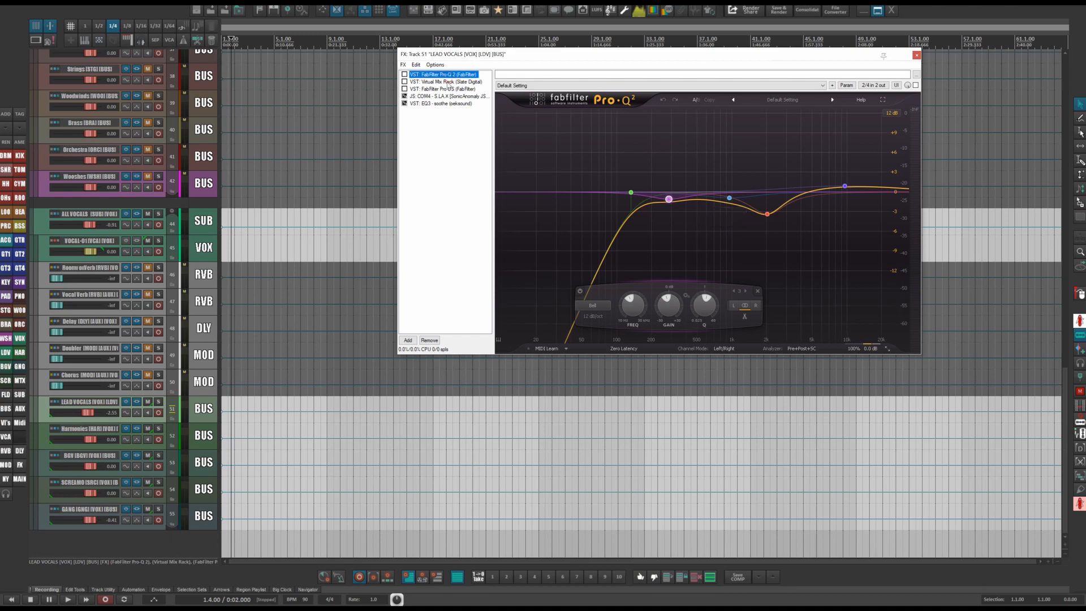
Review the LEAD VOCALS Virtual Mix Rack and Pro-DS, repositioning the FX window.
left_click(447, 82)
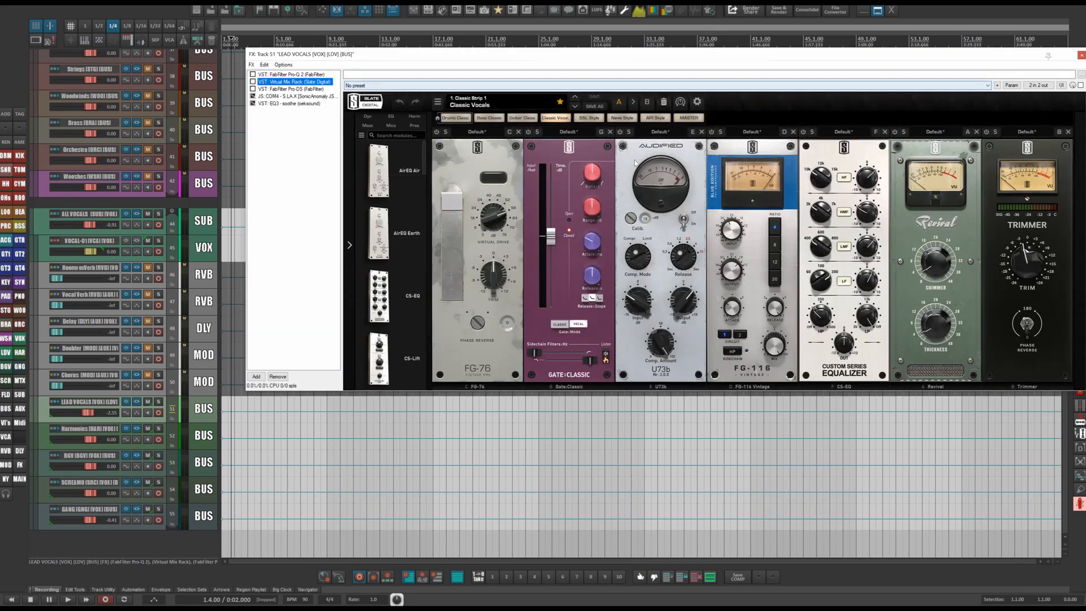
left_click_drag(903, 56, 833, 53)
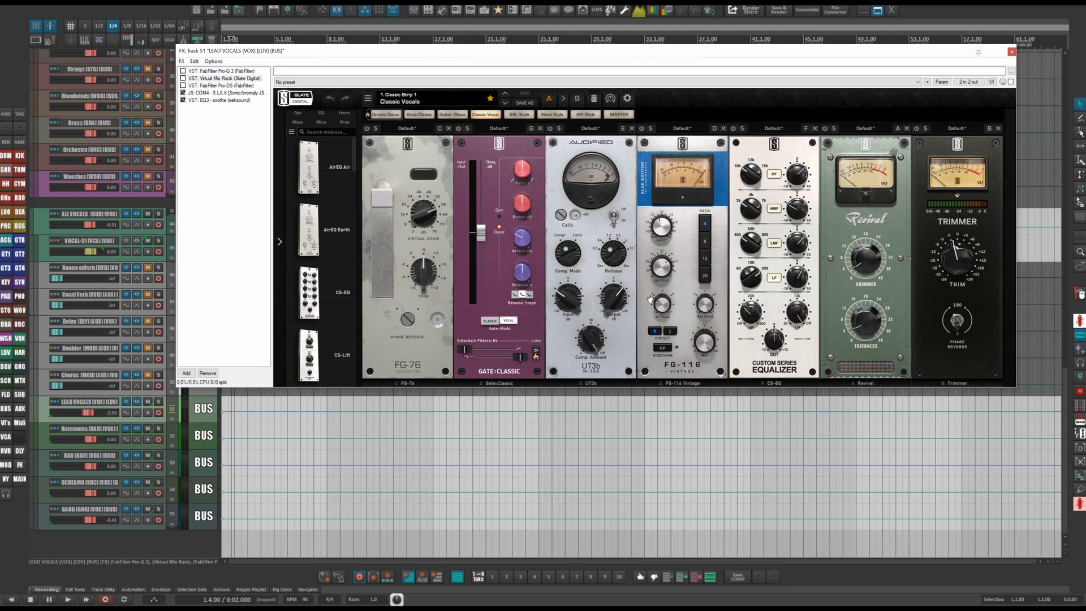
mouse_move(654, 291)
left_click_drag(804, 50, 765, 47)
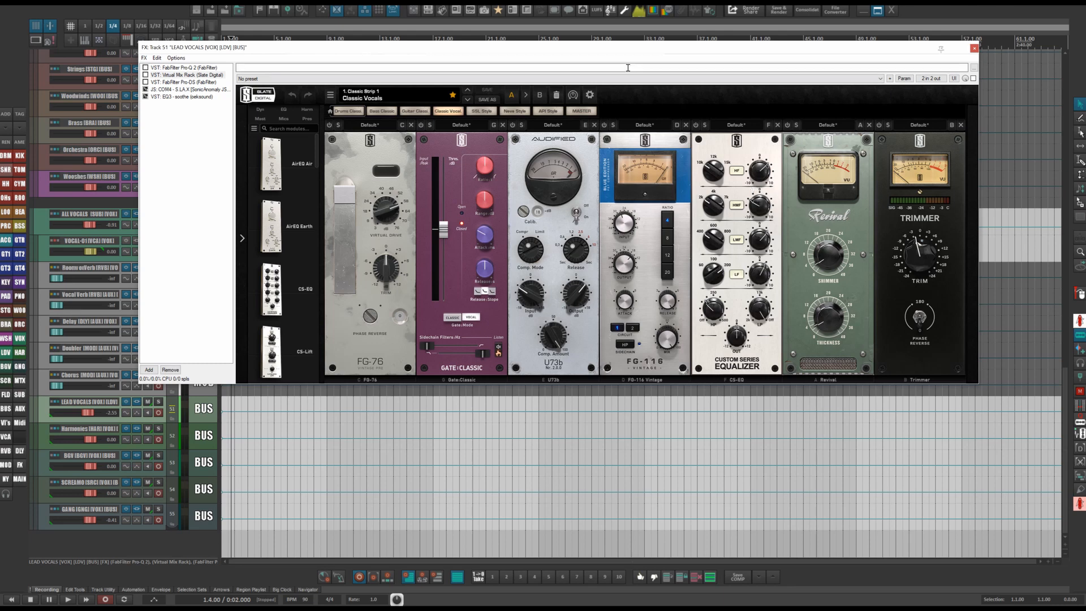
mouse_move(714, 212)
left_click(184, 82)
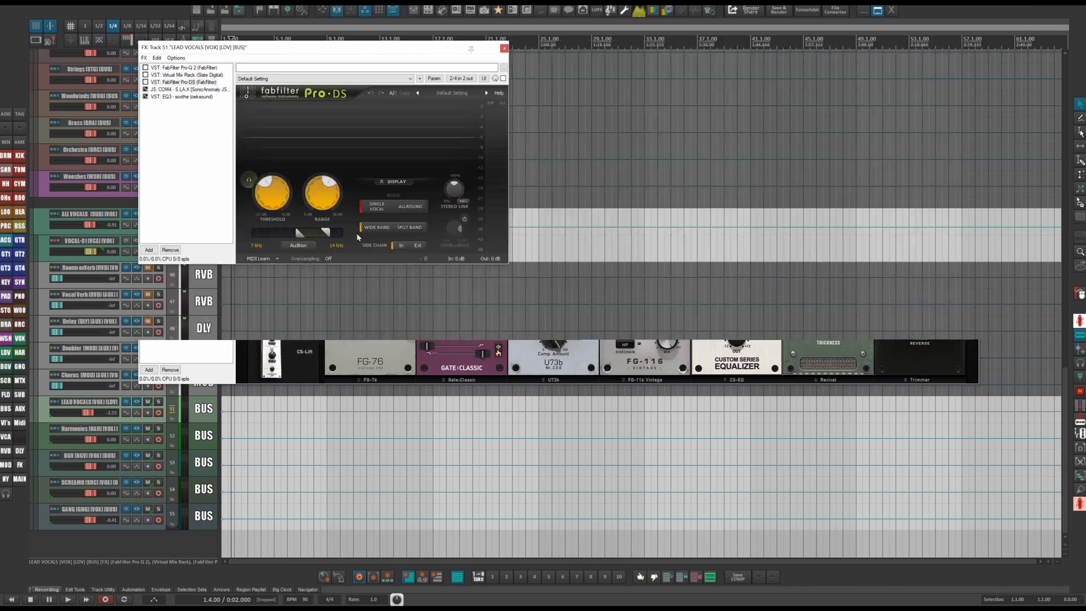
left_click_drag(436, 52, 685, 51)
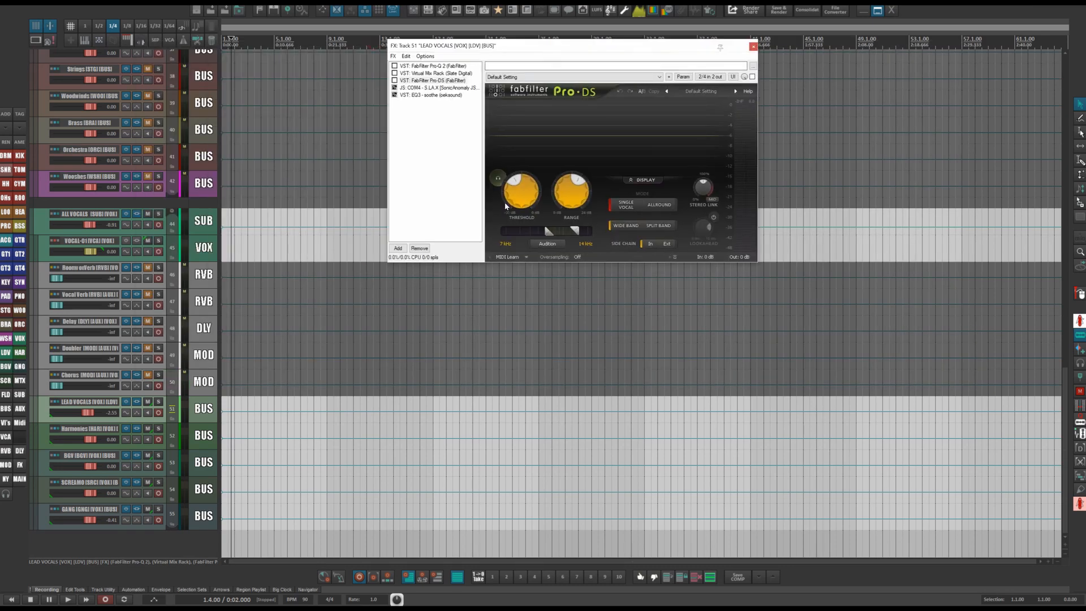
Bring the COM4 S.L.A.X compressor online and move the FX window.
left_click(432, 88)
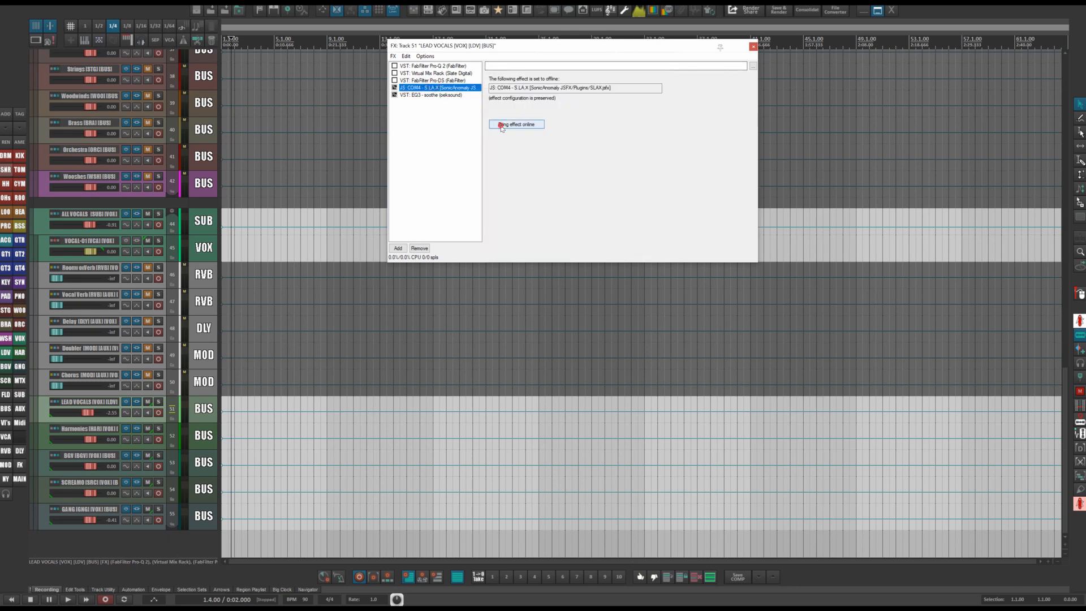
left_click(498, 125)
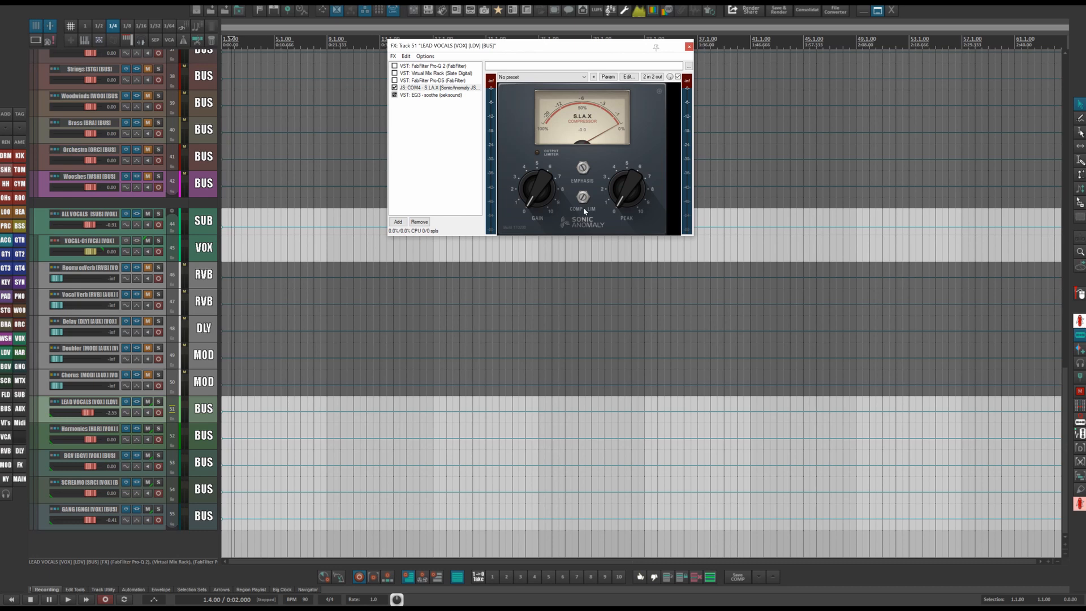
left_click_drag(584, 45, 575, 94)
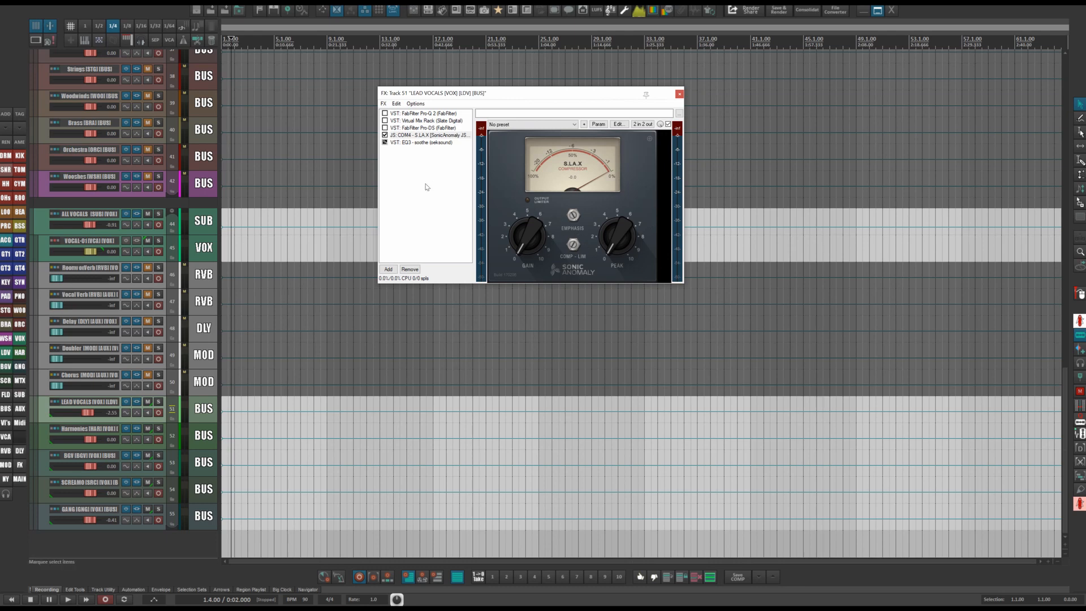
Try adding the UAD Teletronix LA-2A Legacy compressor to the chain, then remove it and close the plug-in browser.
left_click(388, 269)
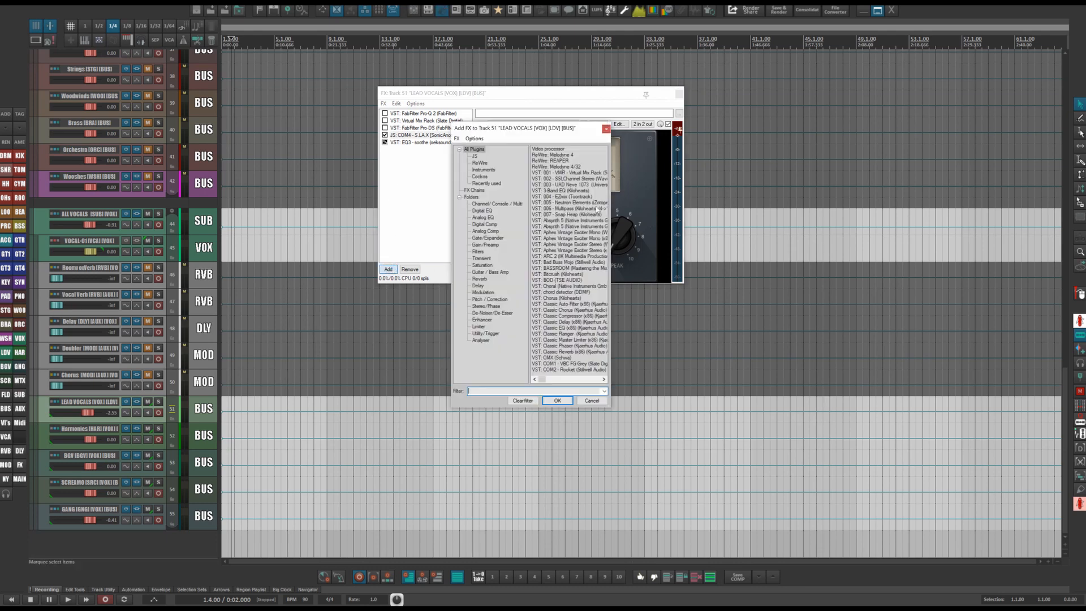
left_click(484, 232)
left_click_drag(571, 173, 817, 150)
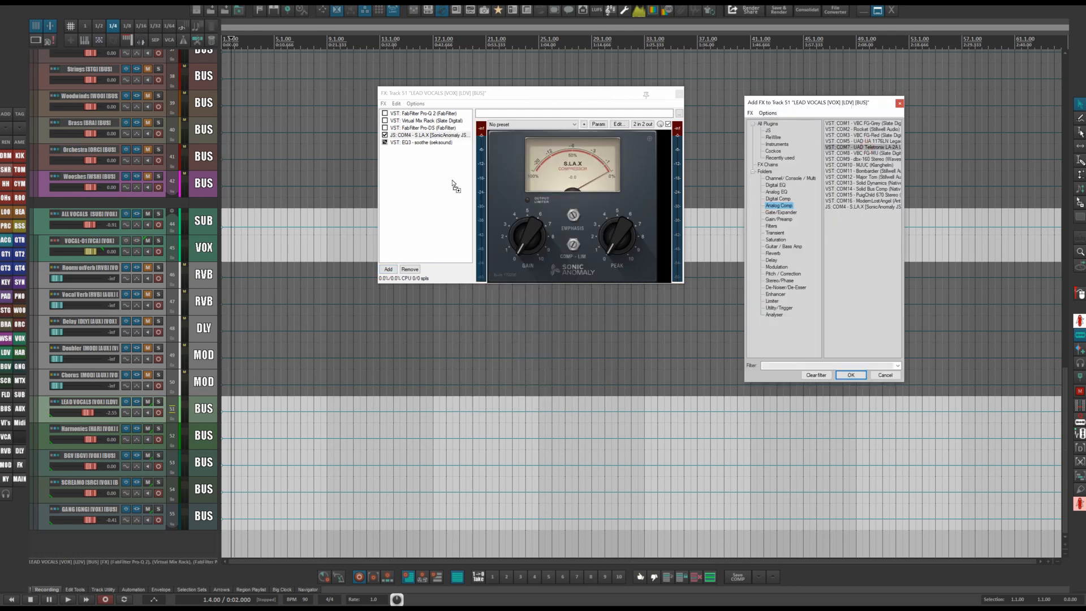
key("Return")
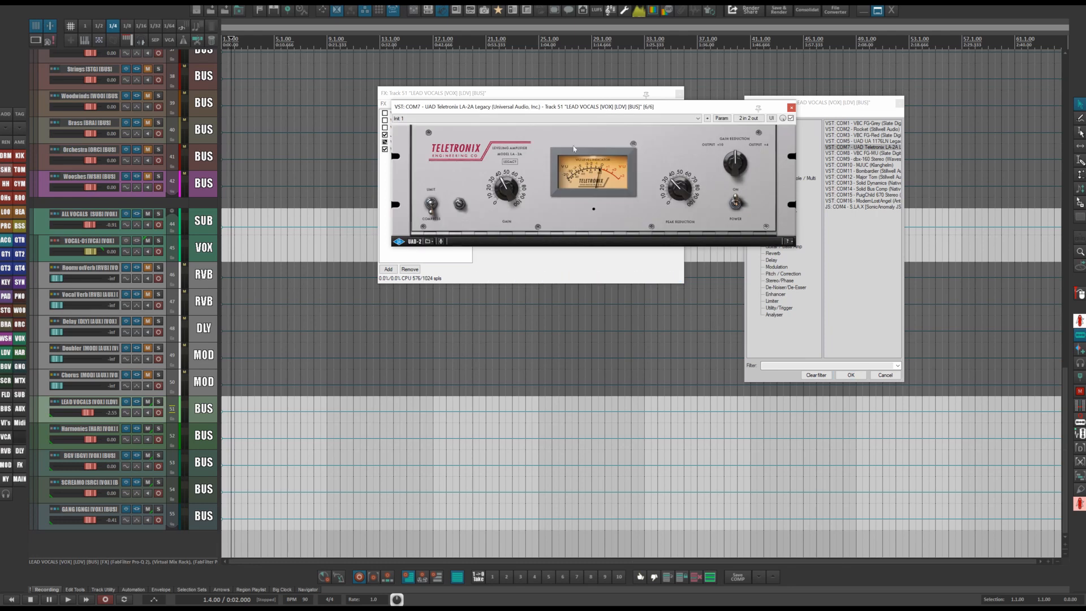
left_click(791, 107)
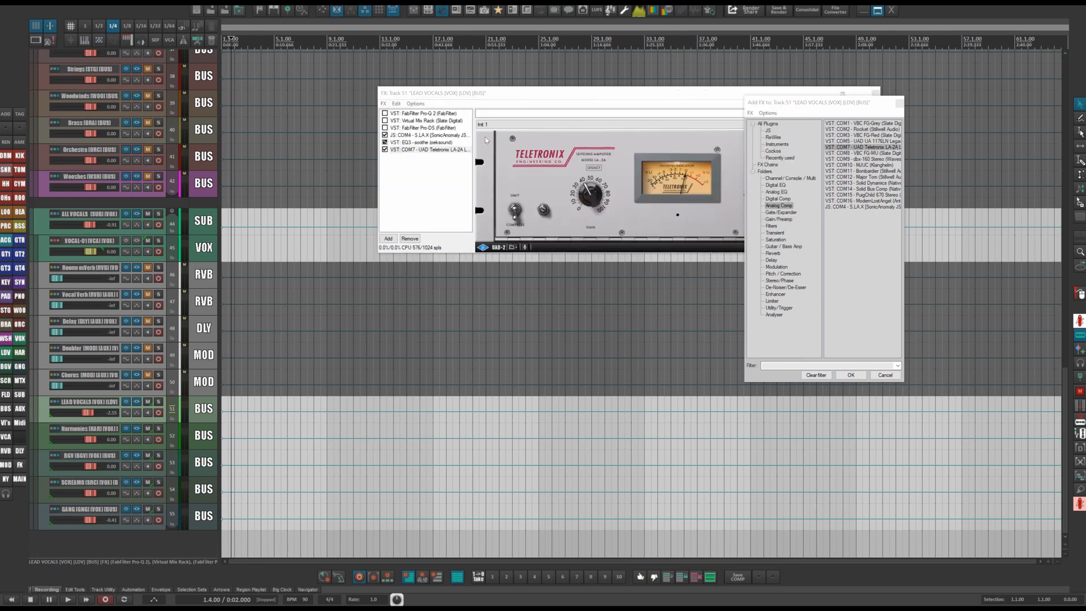
left_click(416, 135)
left_click(403, 149)
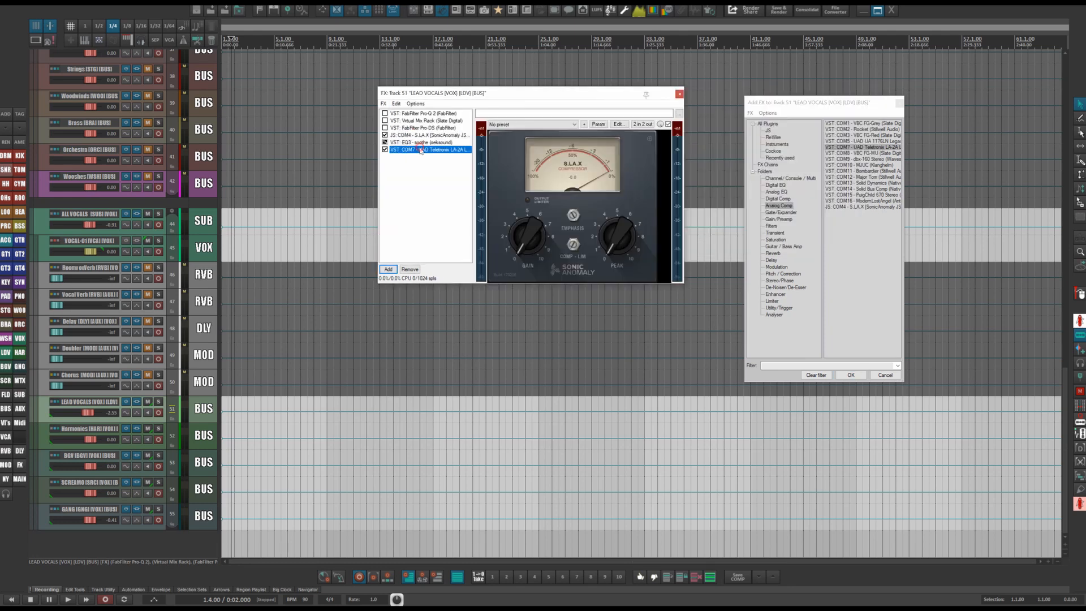
left_click(409, 238)
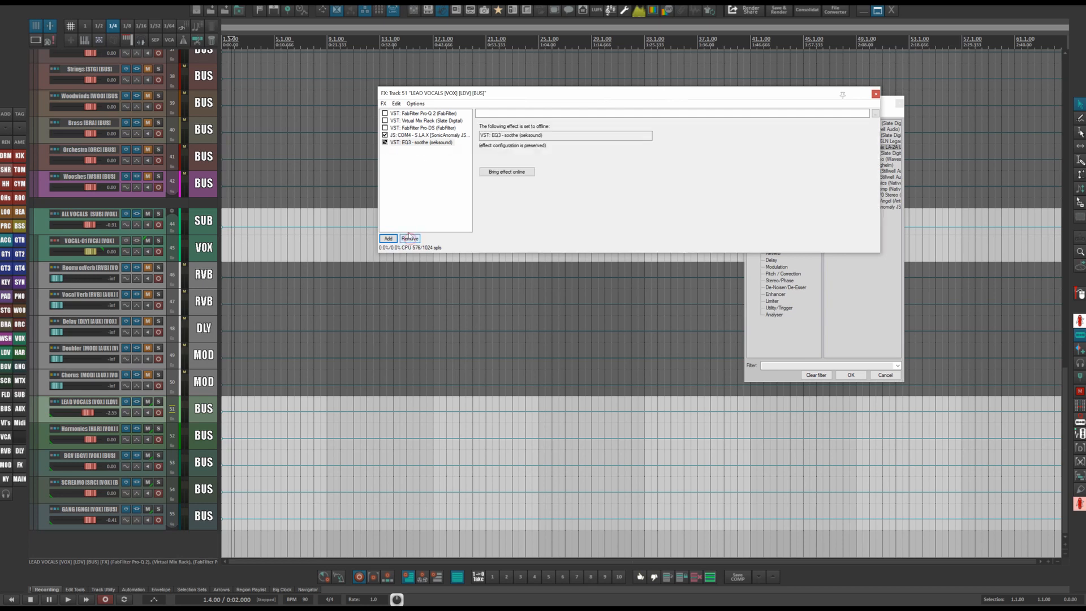
left_click(424, 135)
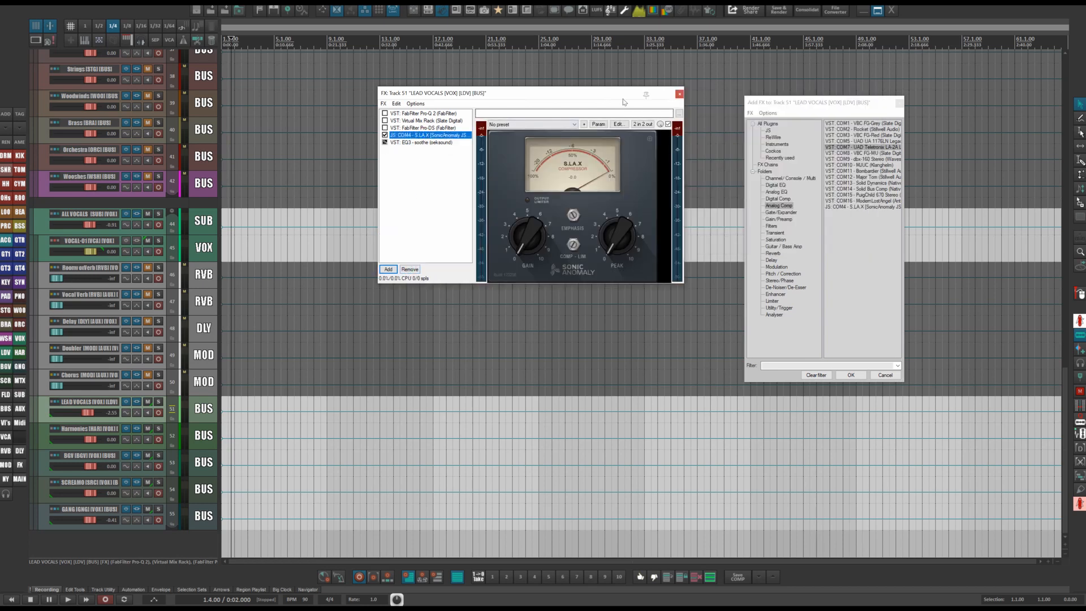
left_click(899, 104)
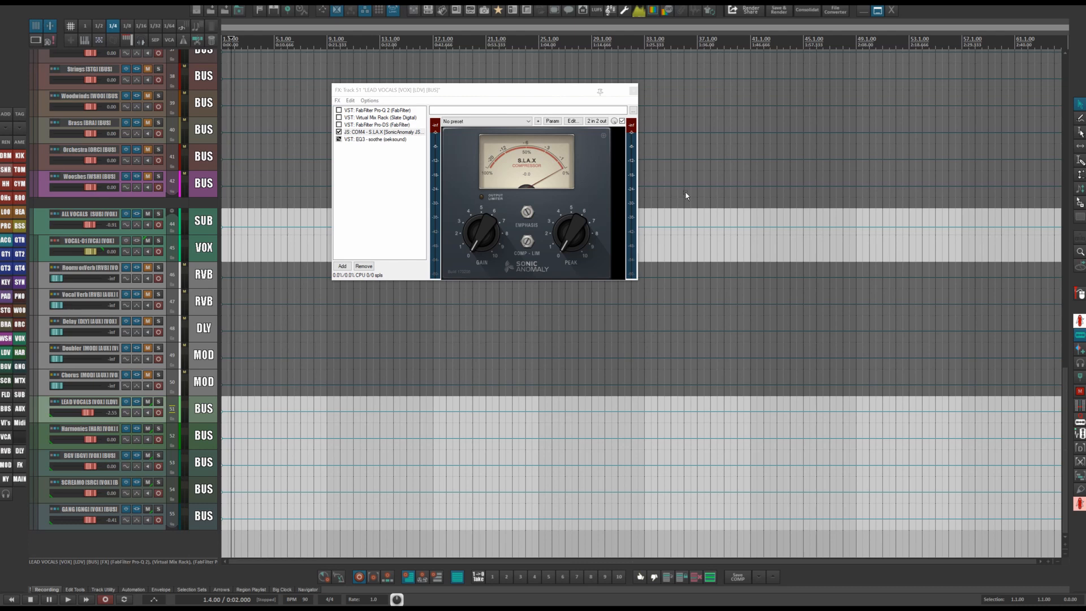
Set the S.L.A.X sound coloration to FAT 1 and return to its main panel.
left_click(603, 137)
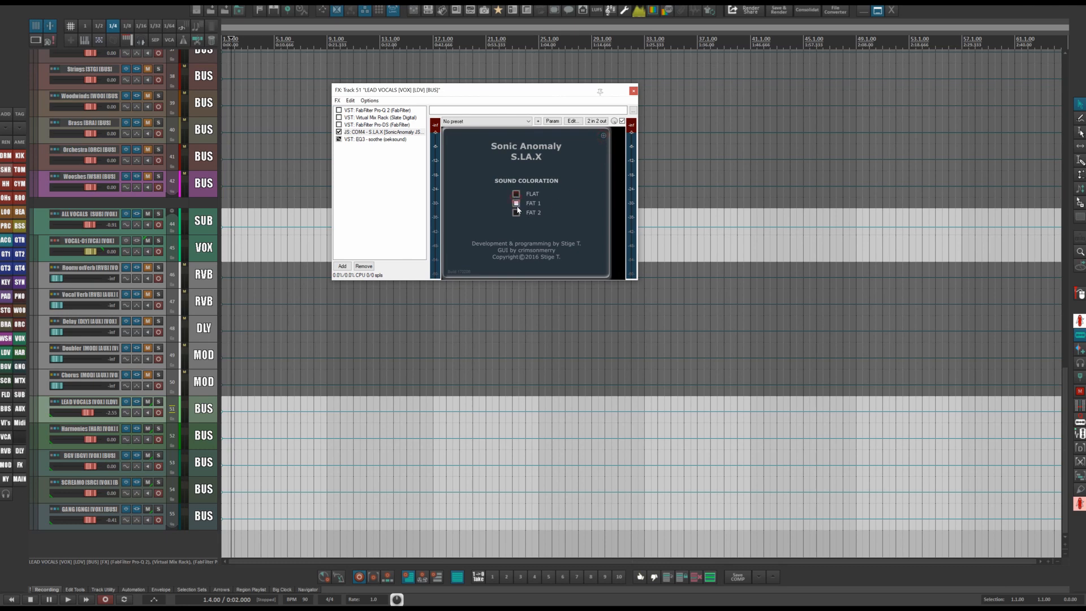
left_click(516, 203)
left_click(354, 132)
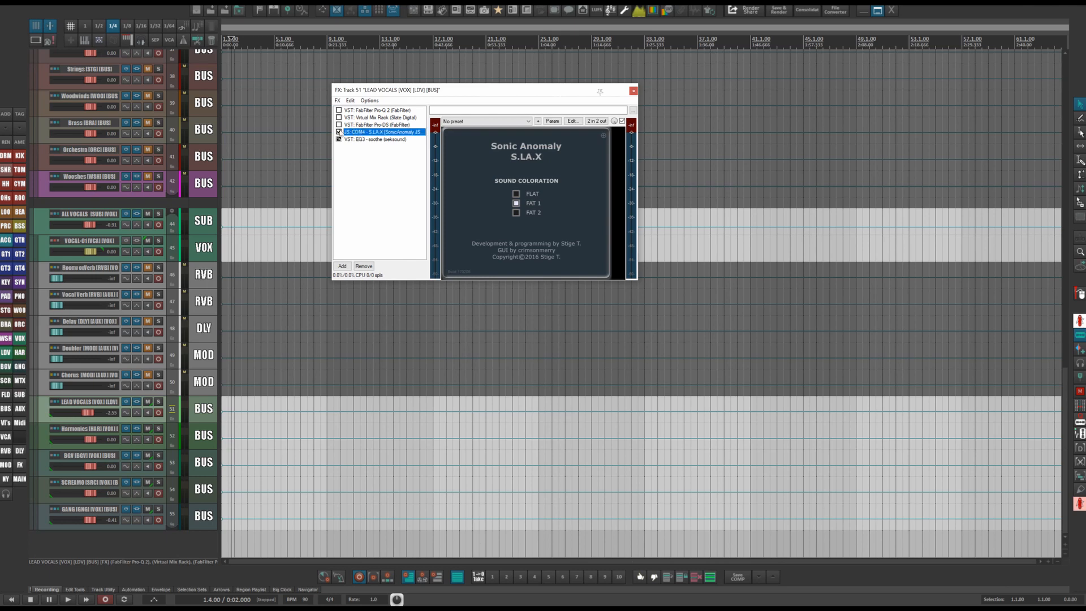
left_click(605, 137)
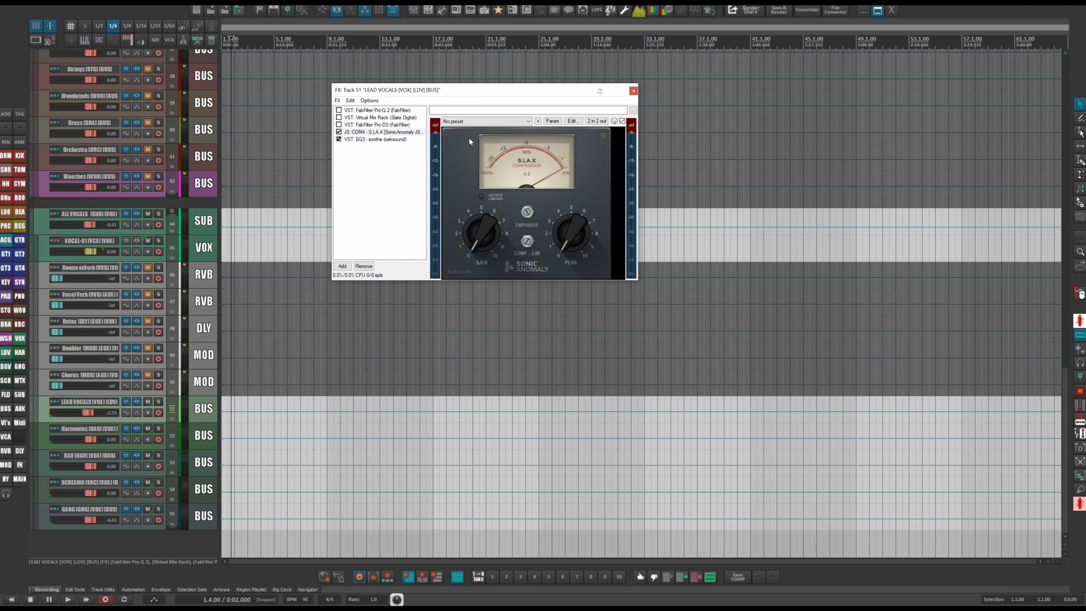
Glance at the Virtual Mix Rack, then set the S.L.A.X compressor offline.
left_click(374, 118)
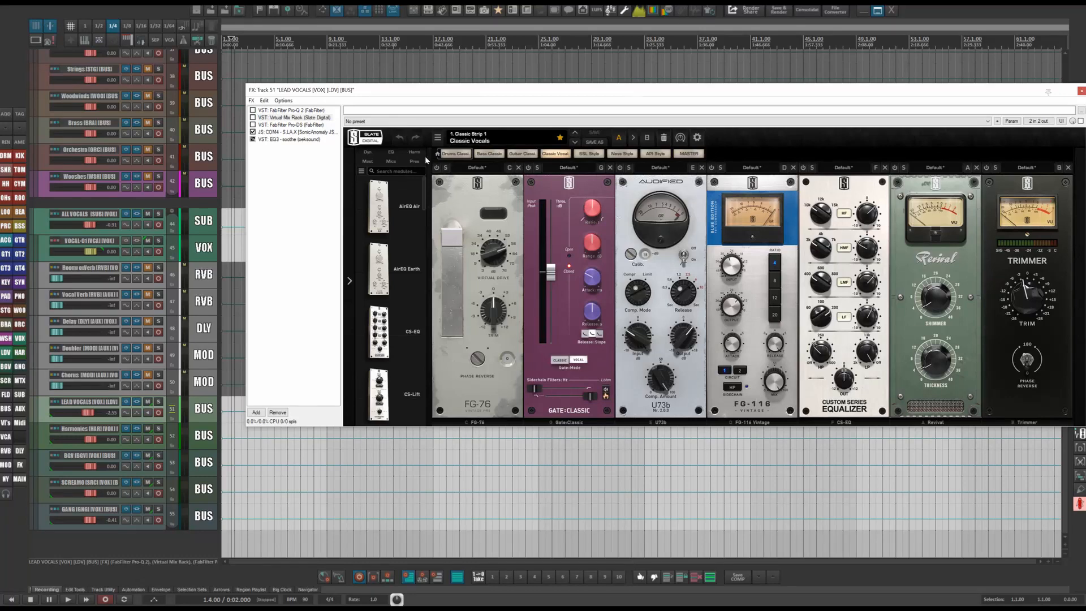
left_click(287, 133)
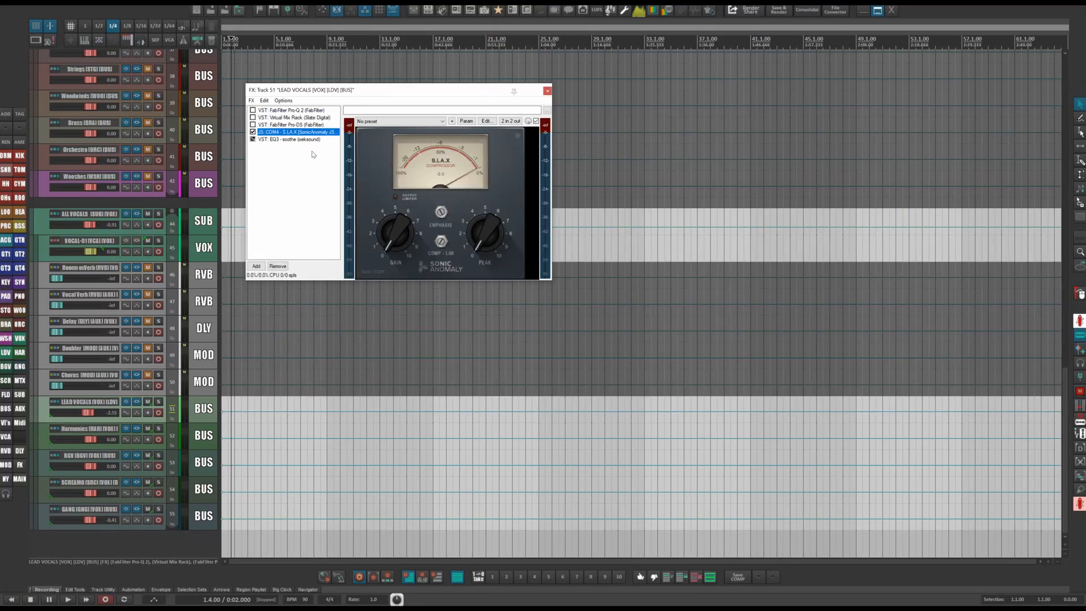
key("ctrl+alt+b")
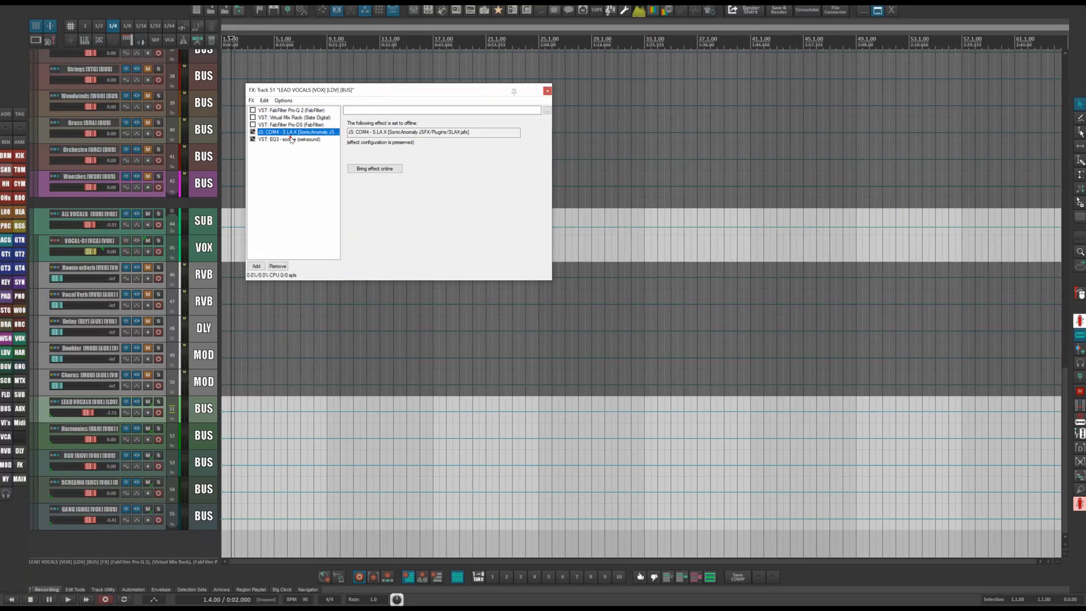
Bring the soothe EQ on the lead vocal bus online to inspect it, then set it offline and close the FX chain.
left_click(290, 139)
left_click(367, 169)
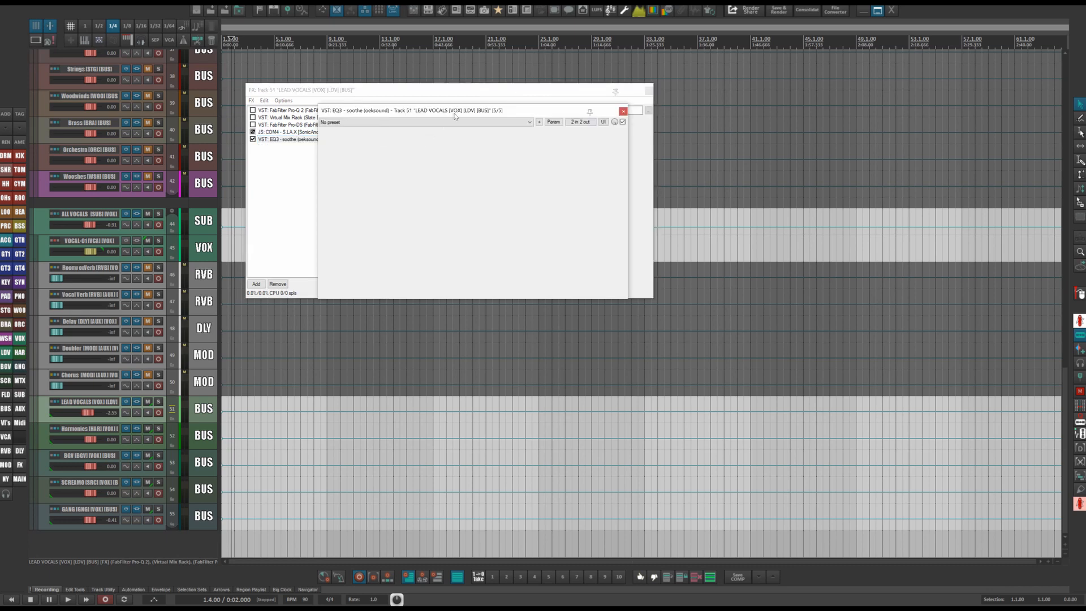
left_click_drag(489, 110, 662, 99)
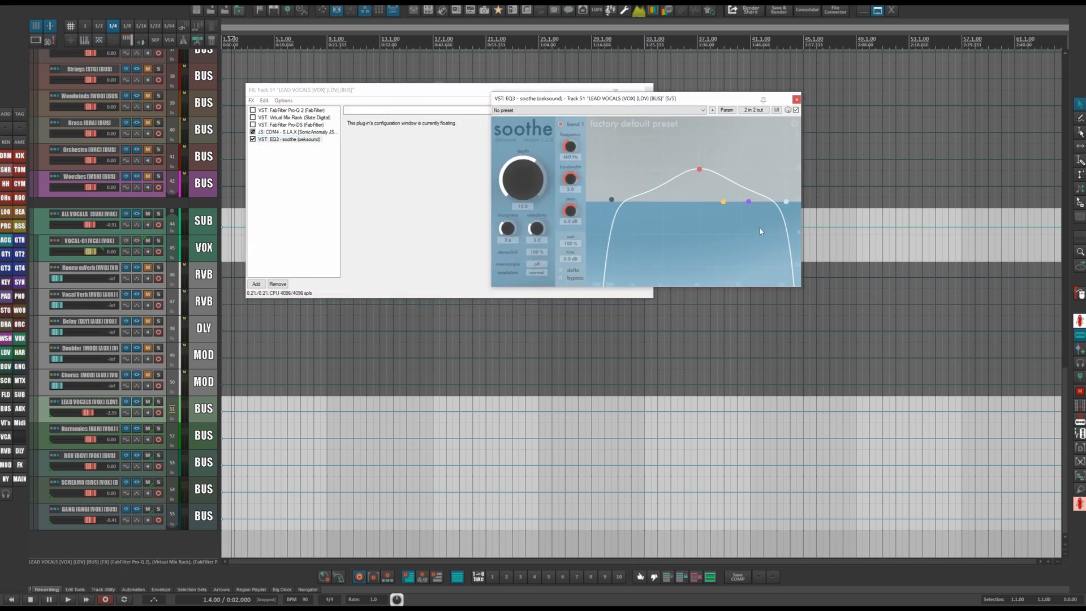
left_click(796, 100)
left_click(280, 140)
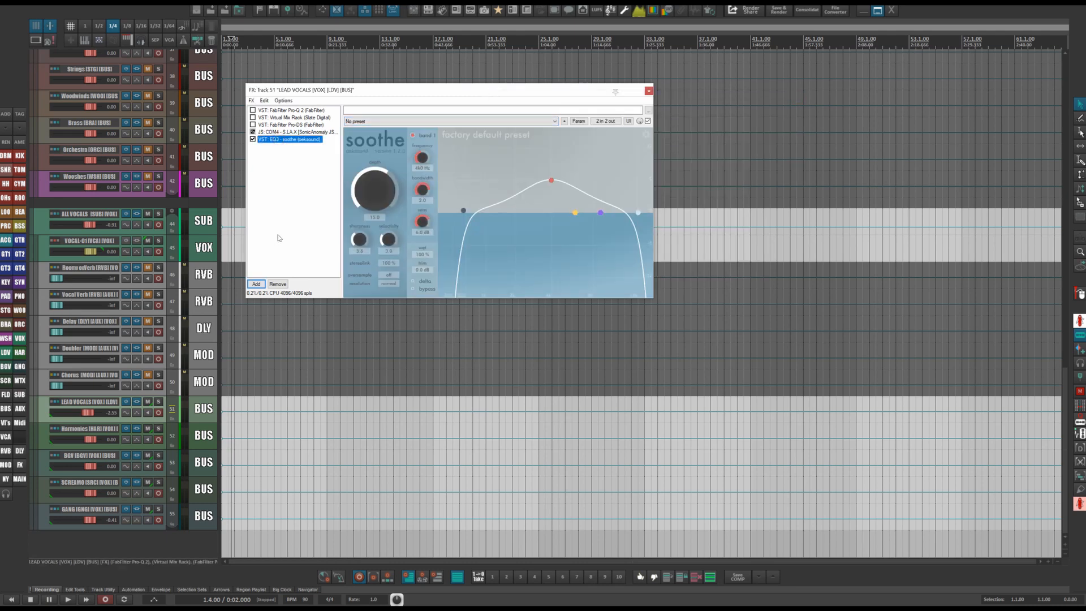
key("ctrl+alt+b")
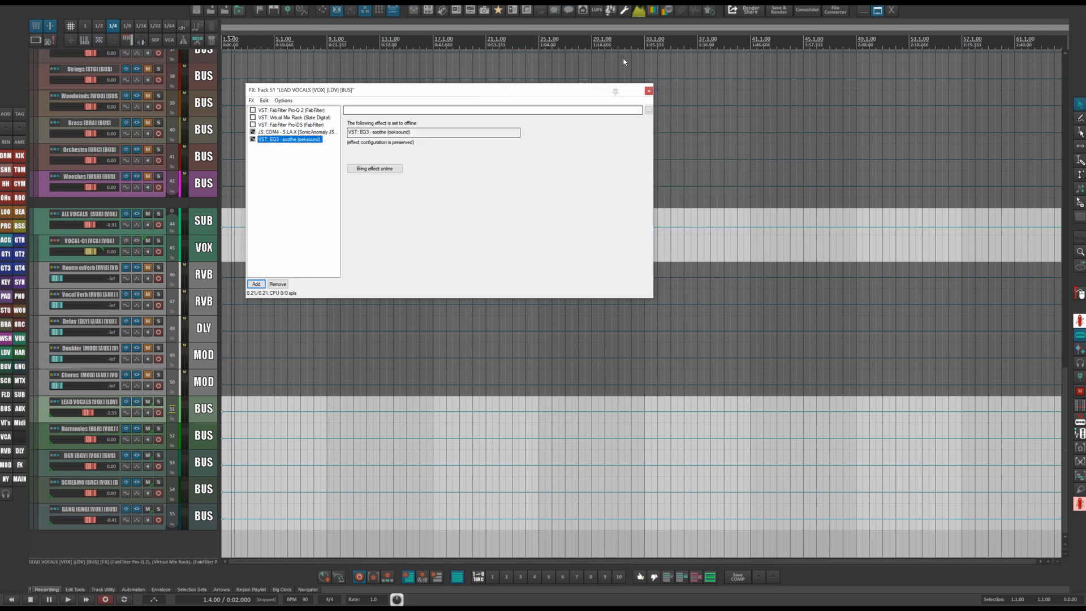
left_click(649, 91)
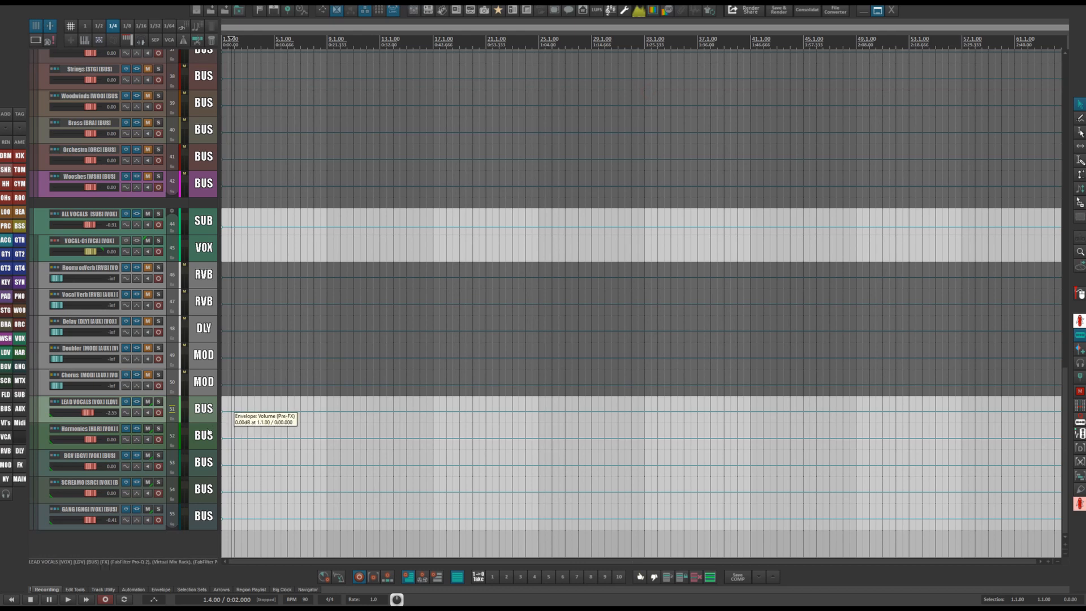
Open and close the Harmonies track's FX chain, then scroll through the track list.
left_click(139, 428)
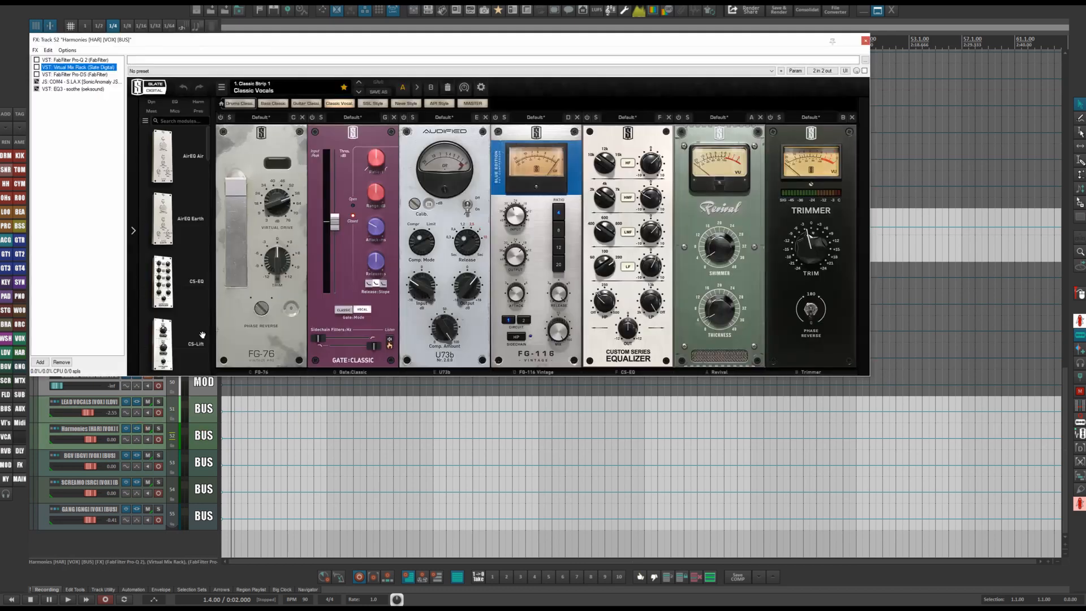
left_click(865, 41)
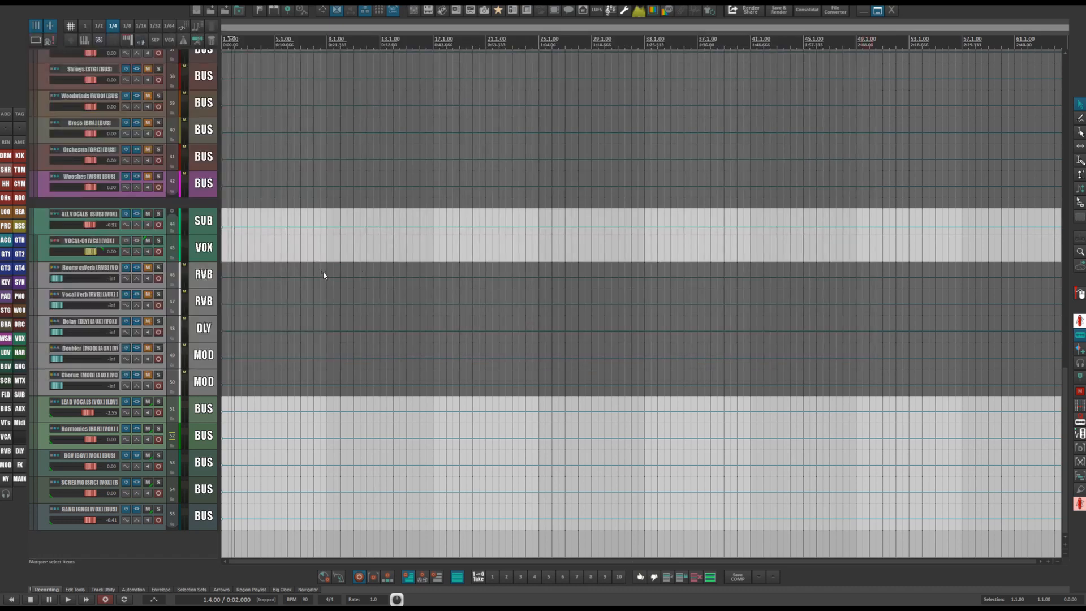
scroll(288, 272, "down", 6)
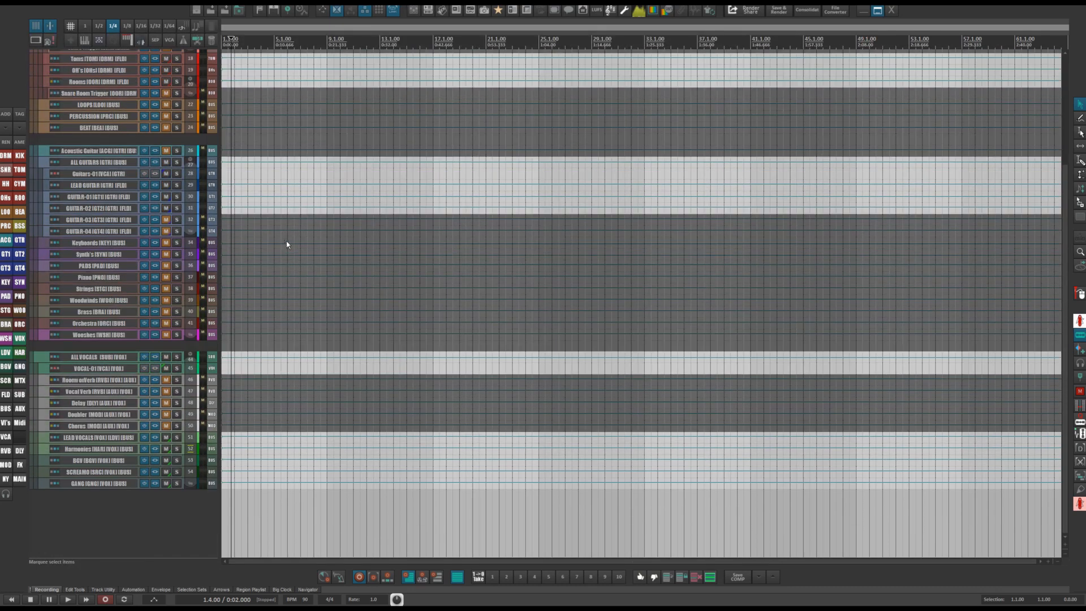
scroll(286, 241, "up", 5)
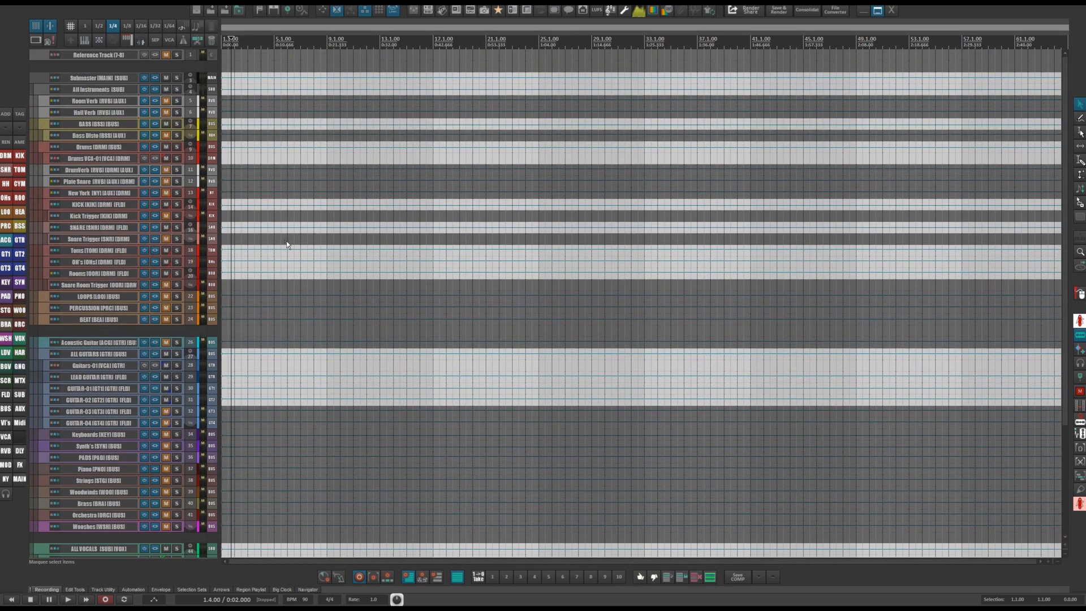
scroll(286, 244, "up", 6)
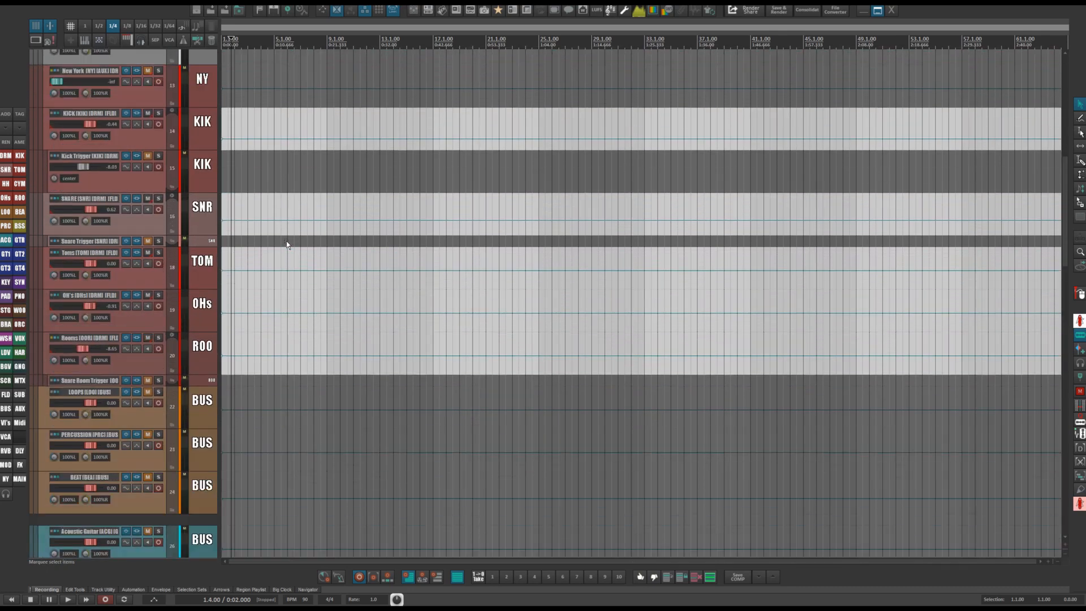
scroll(286, 245, "down", 6)
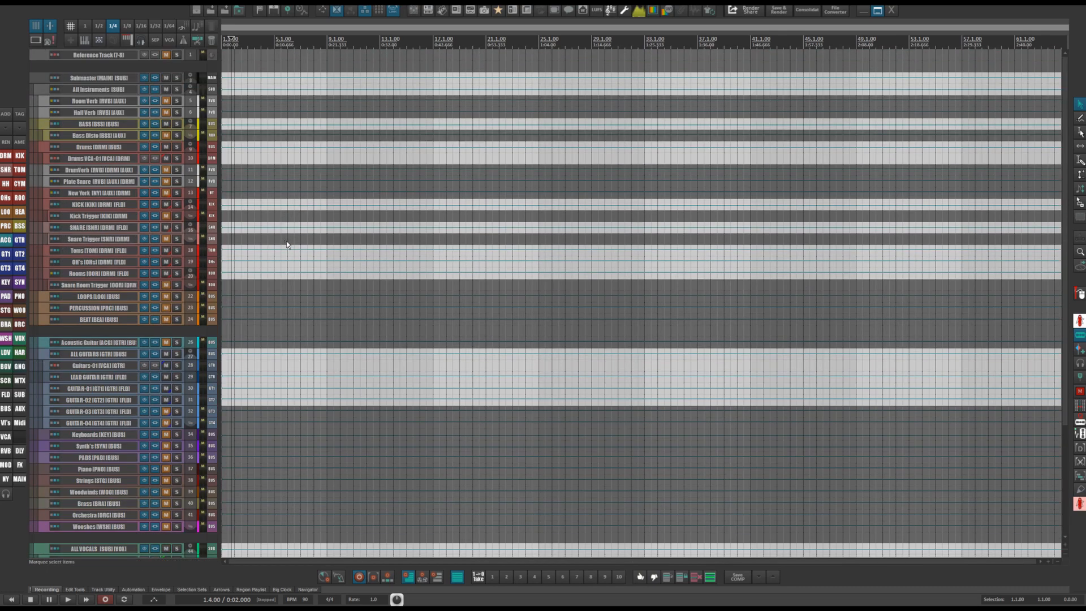